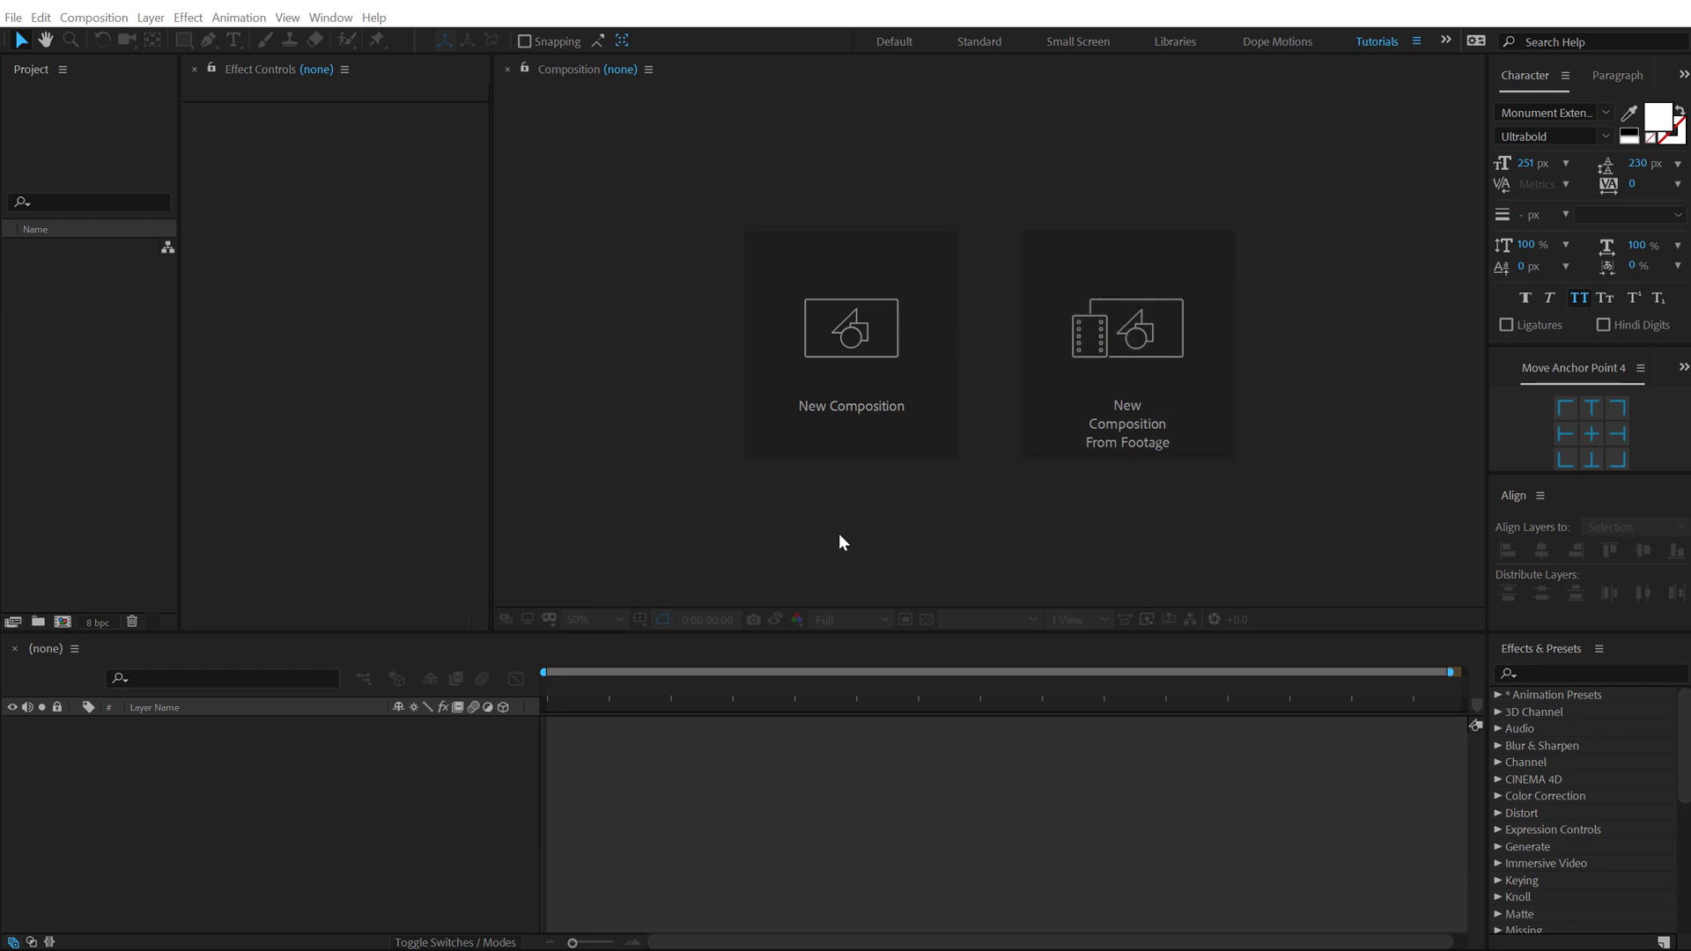
Step: Start a new composition named "Text Here" with a frame size of 1920 by 1080 px
click(844, 430)
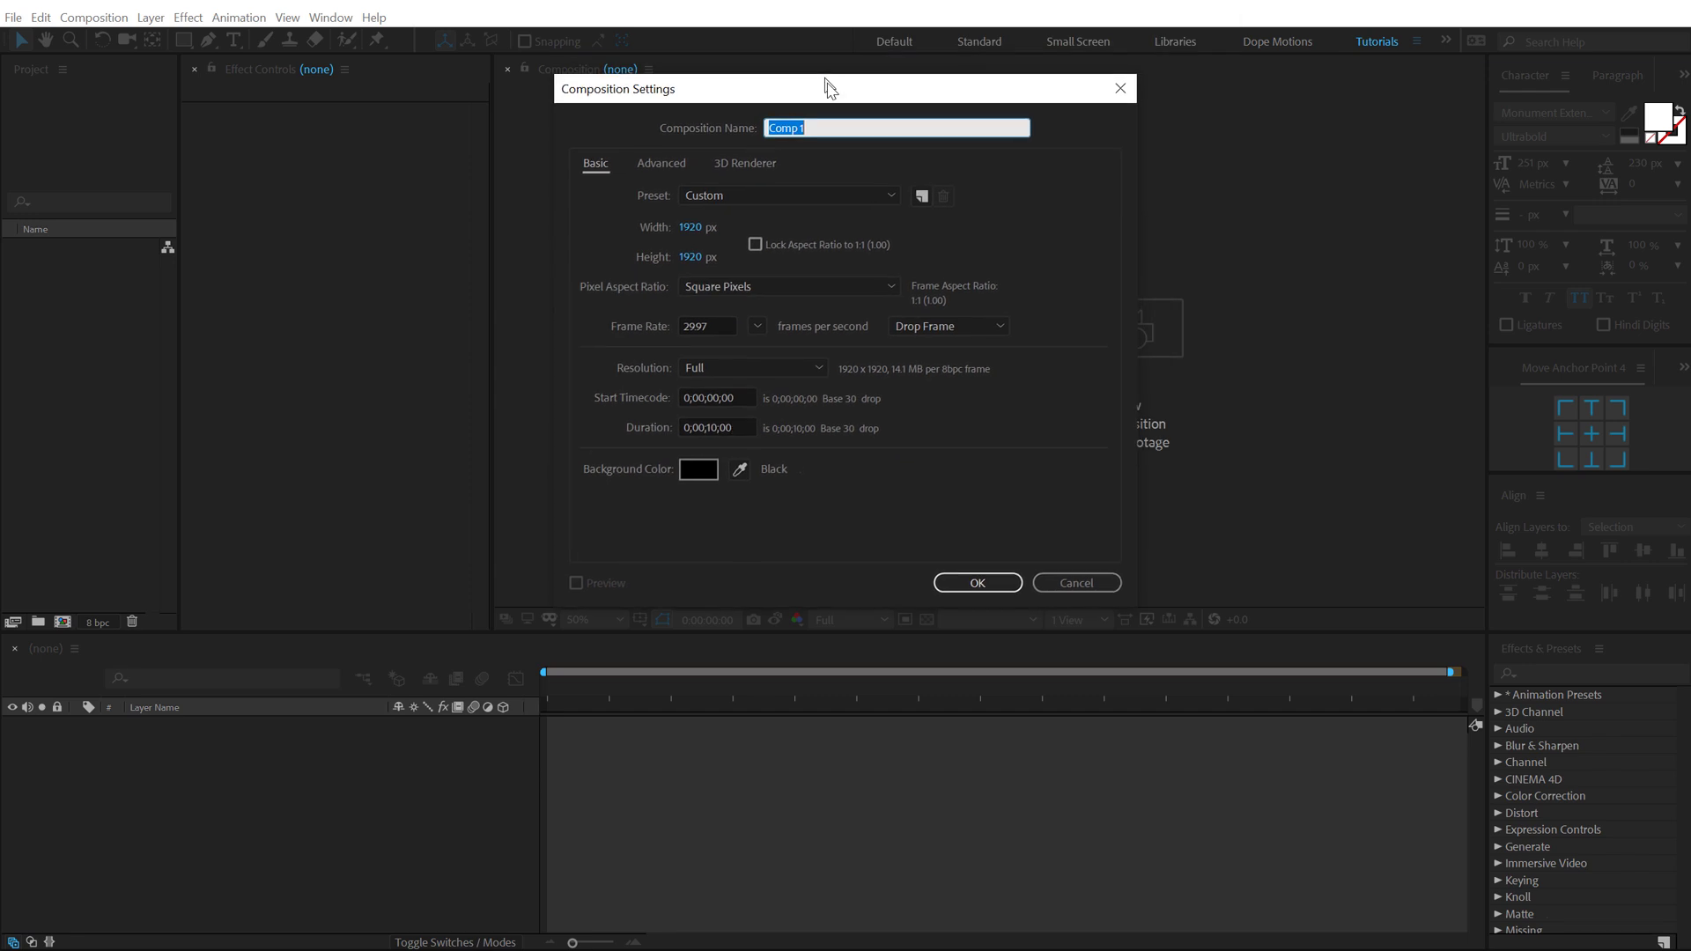
text(T)
click(692, 227)
key(Tab)
text(1080)
key(Tab)
click(688, 257)
text(1920)
key(Return)
click(700, 258)
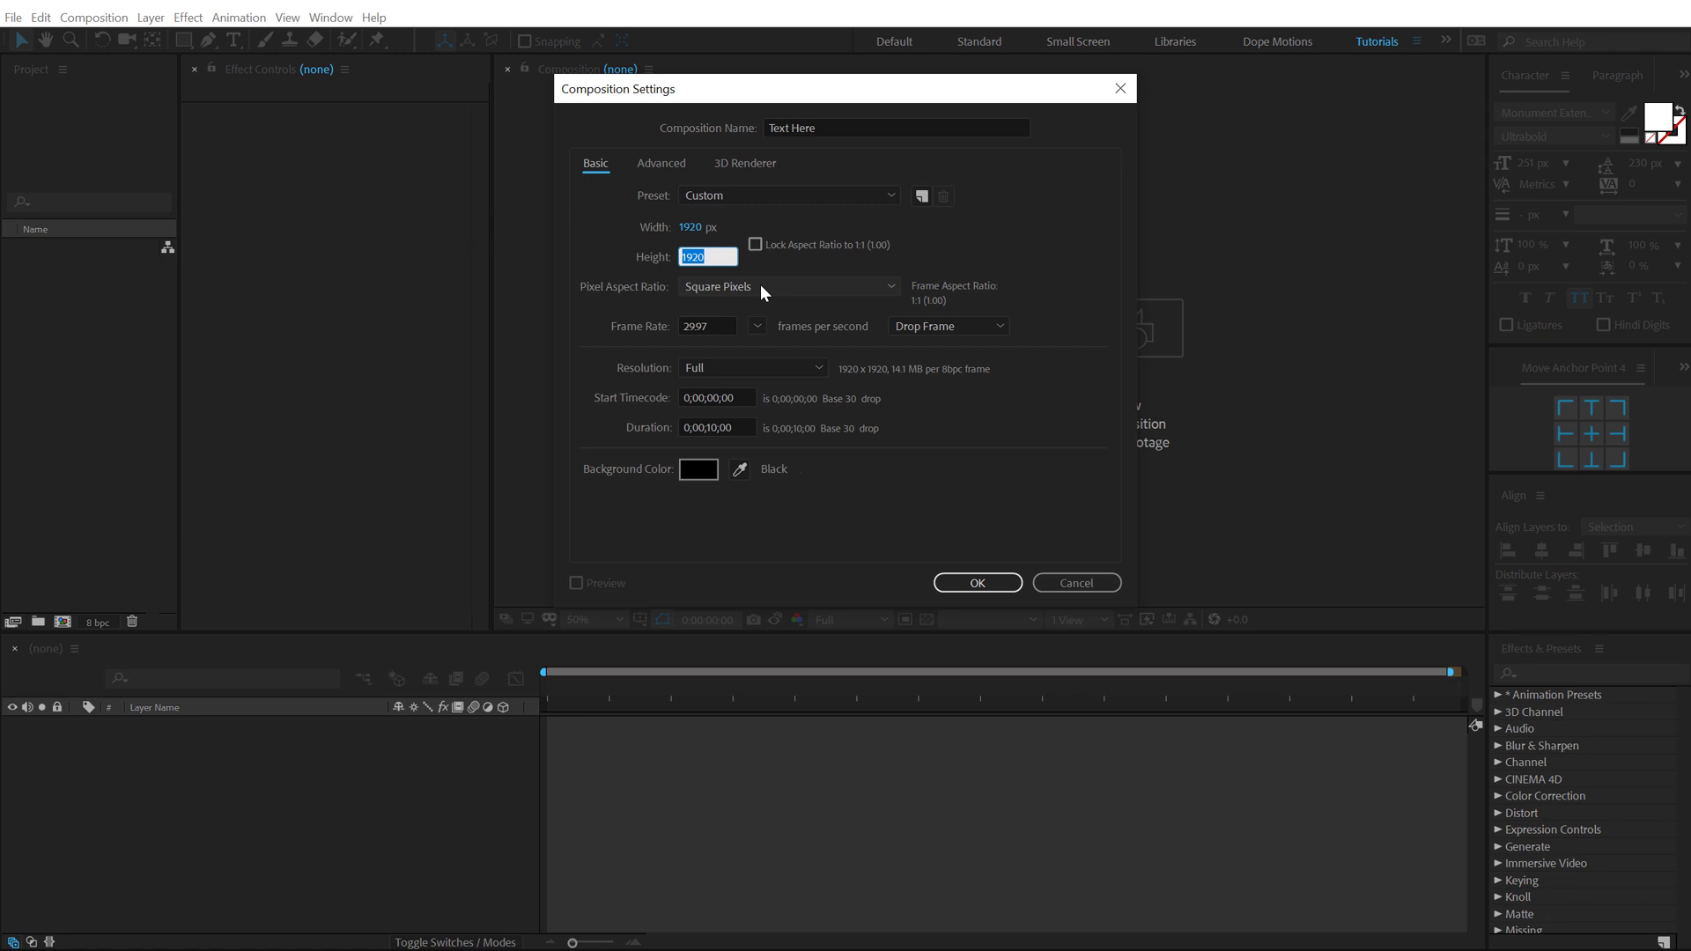
text(1080)
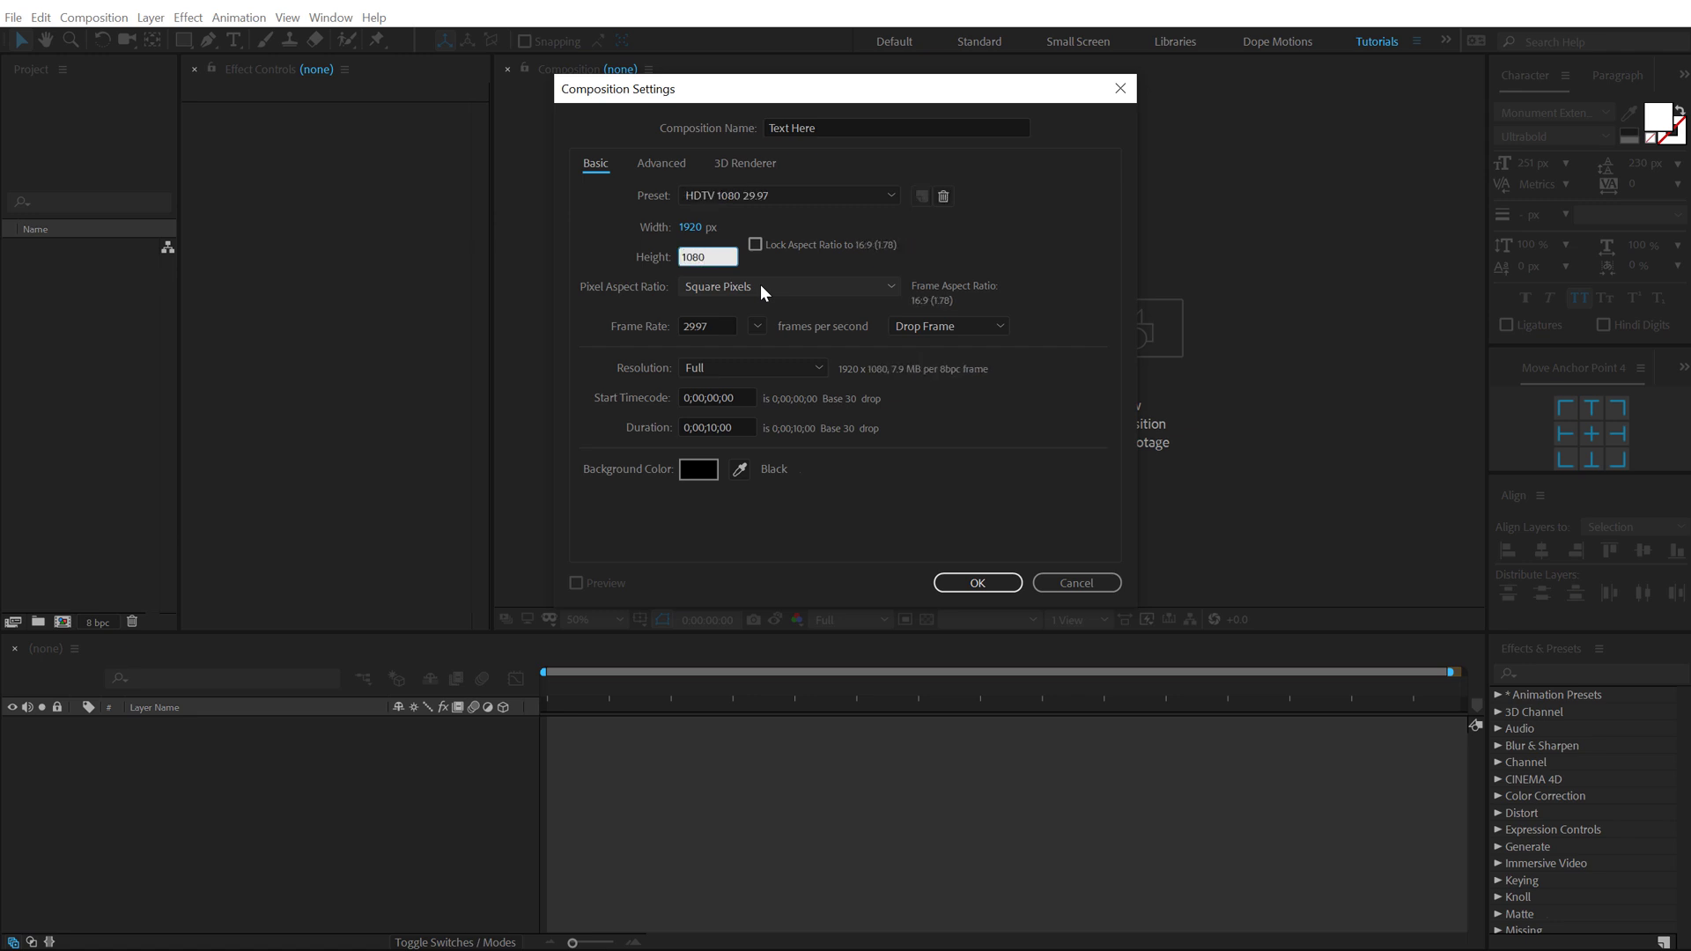
Step: Set the composition's frame rate to 30 frames per second and create it
click(756, 328)
click(771, 497)
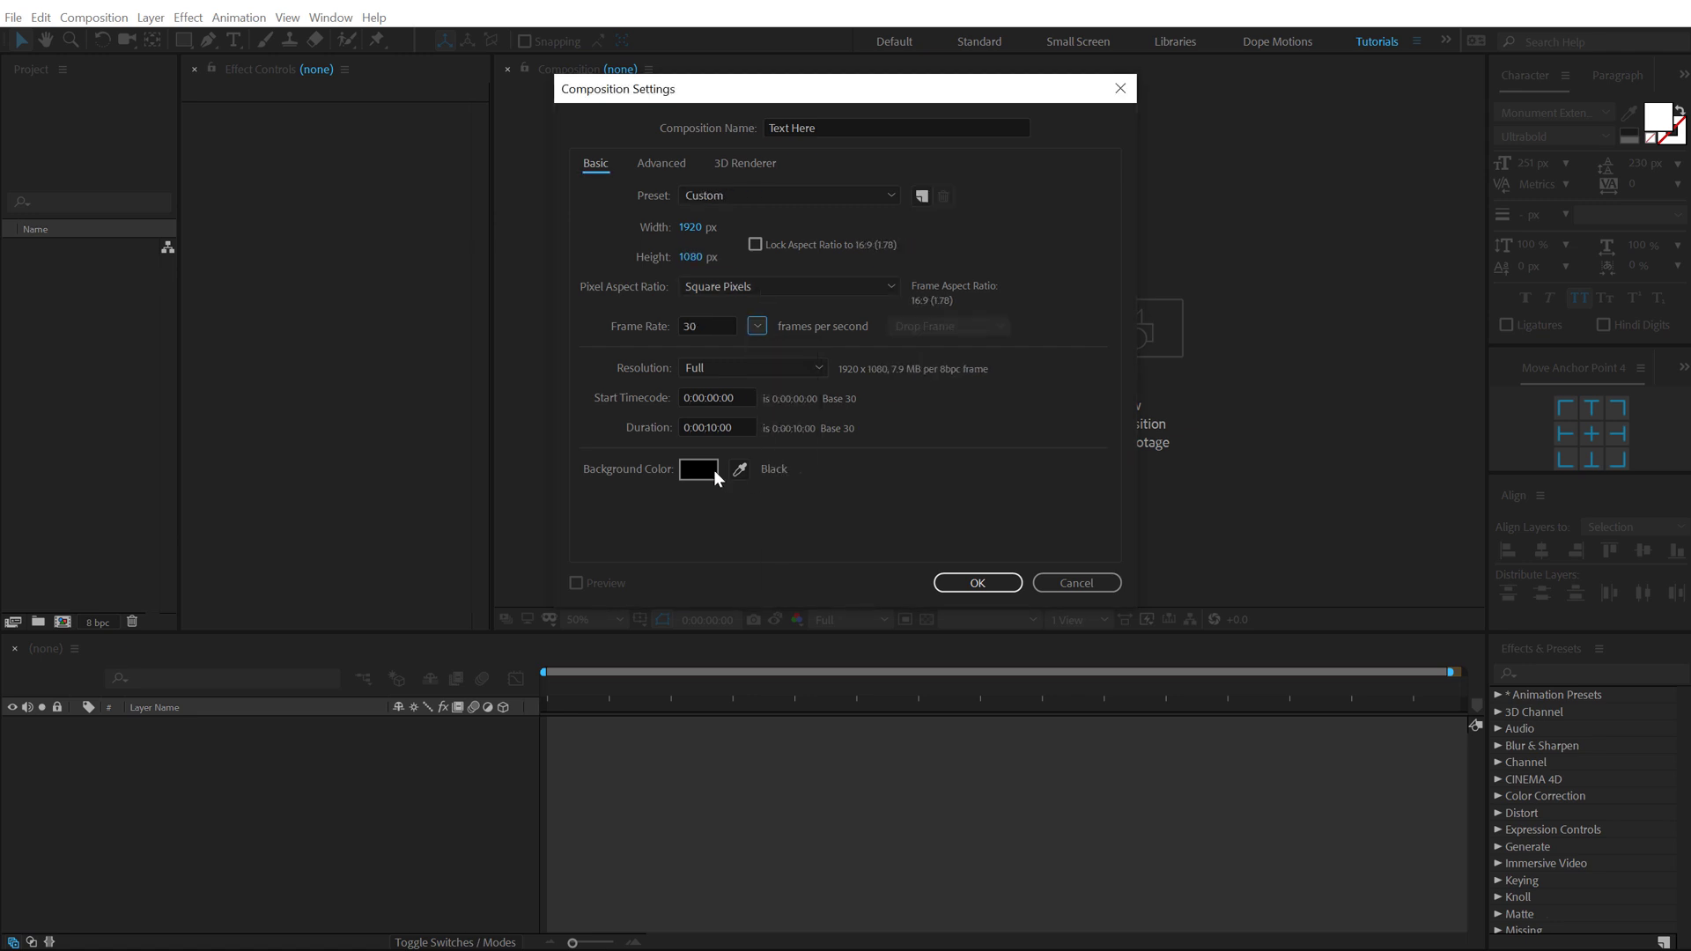
click(978, 584)
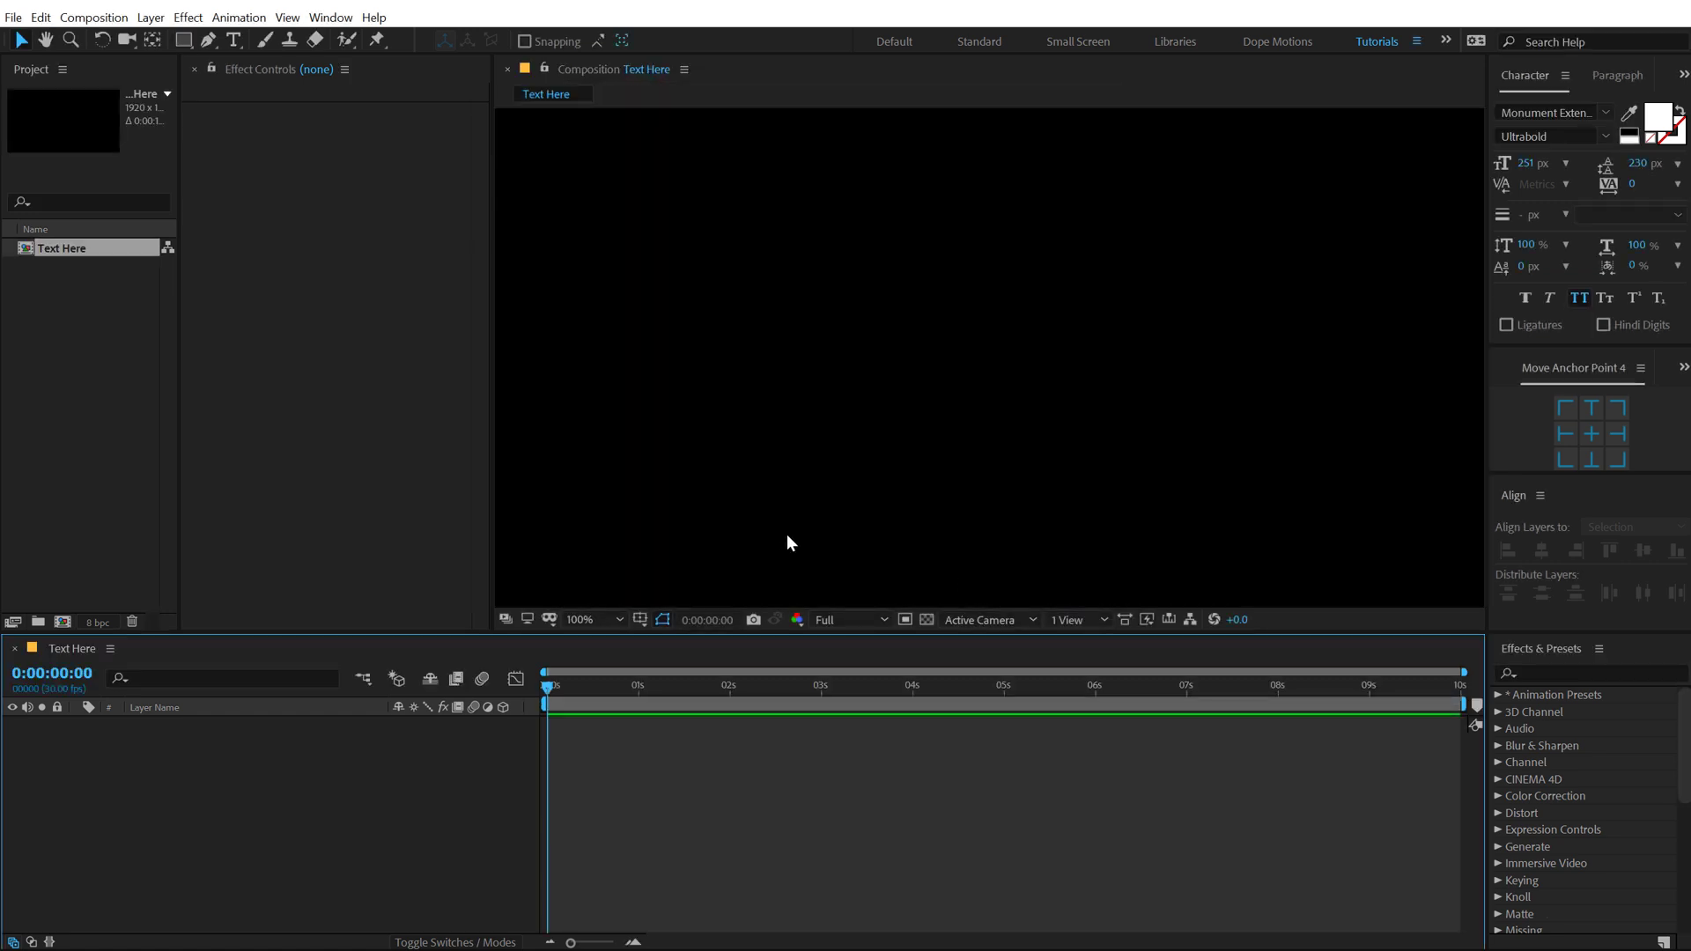
Step: Add a text layer reading "LETS CALL" and place it near the composition's upper left corner
key(comma)
key(comma)
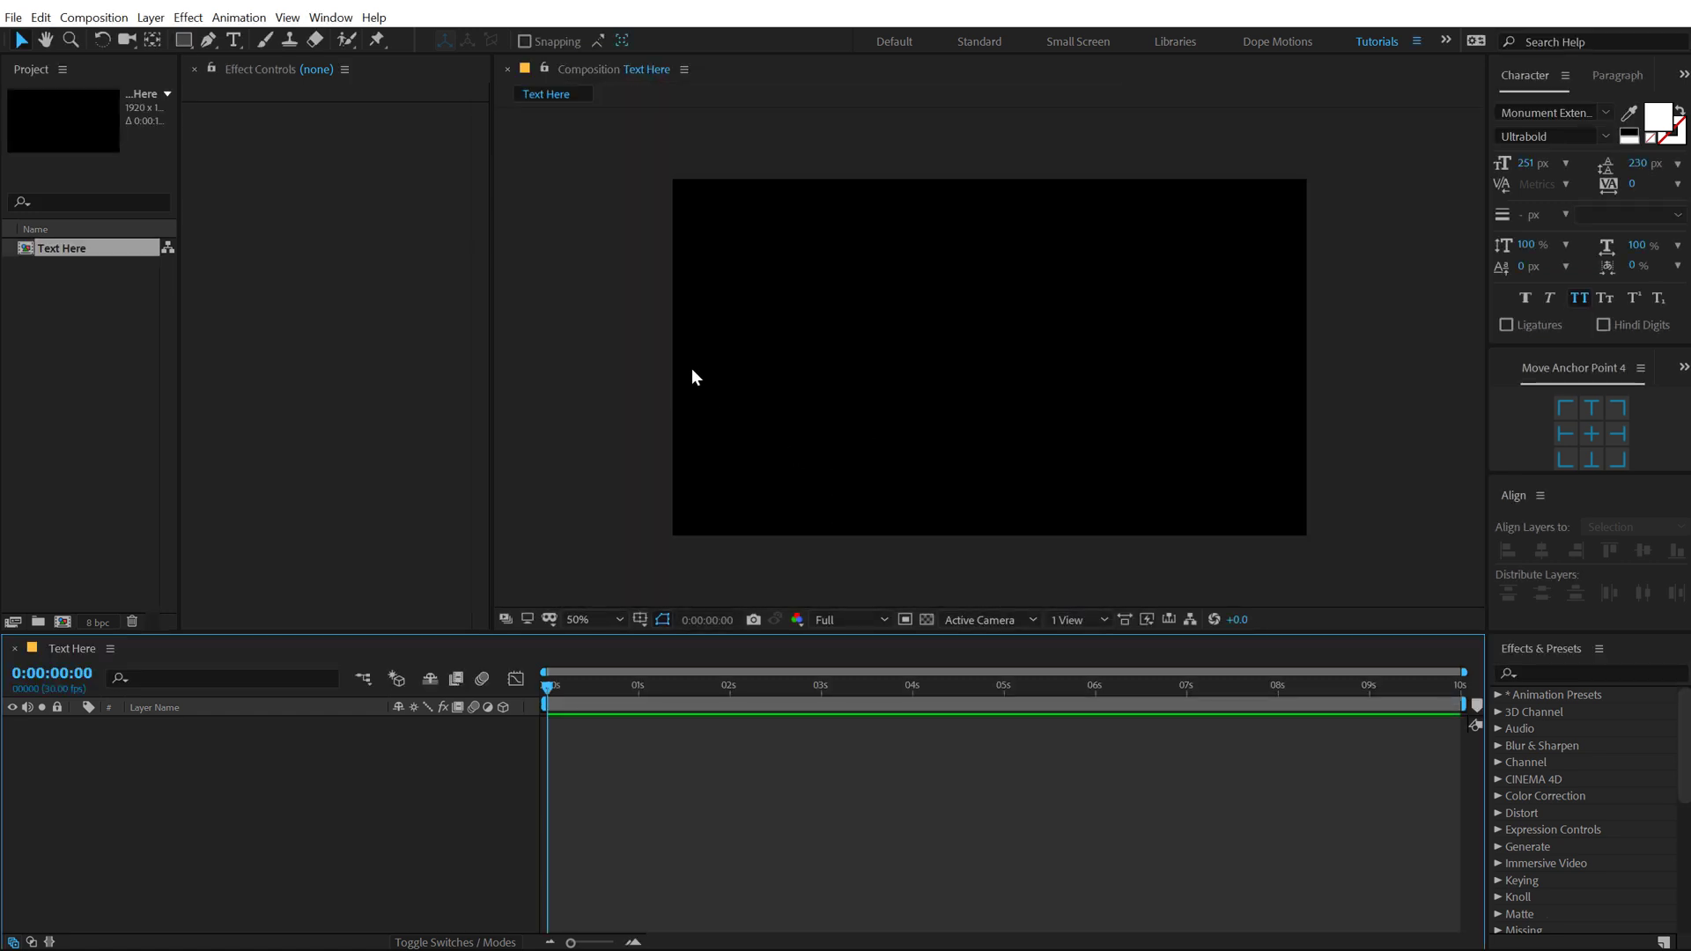
click(233, 41)
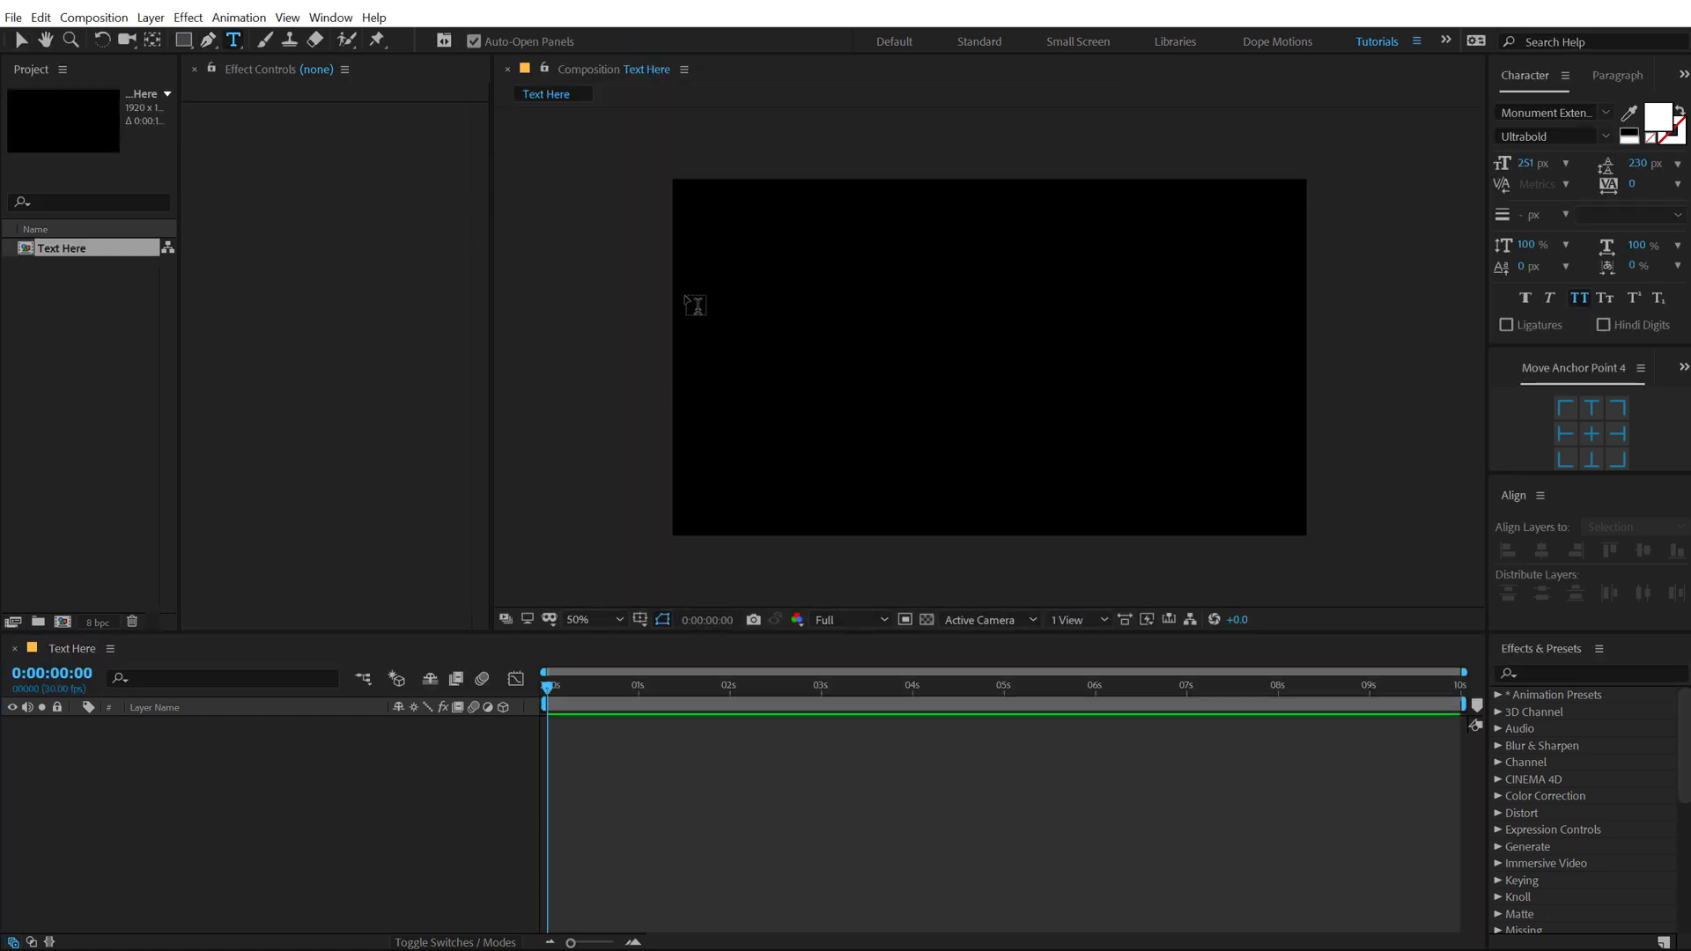
click(717, 280)
text(LETS CA)
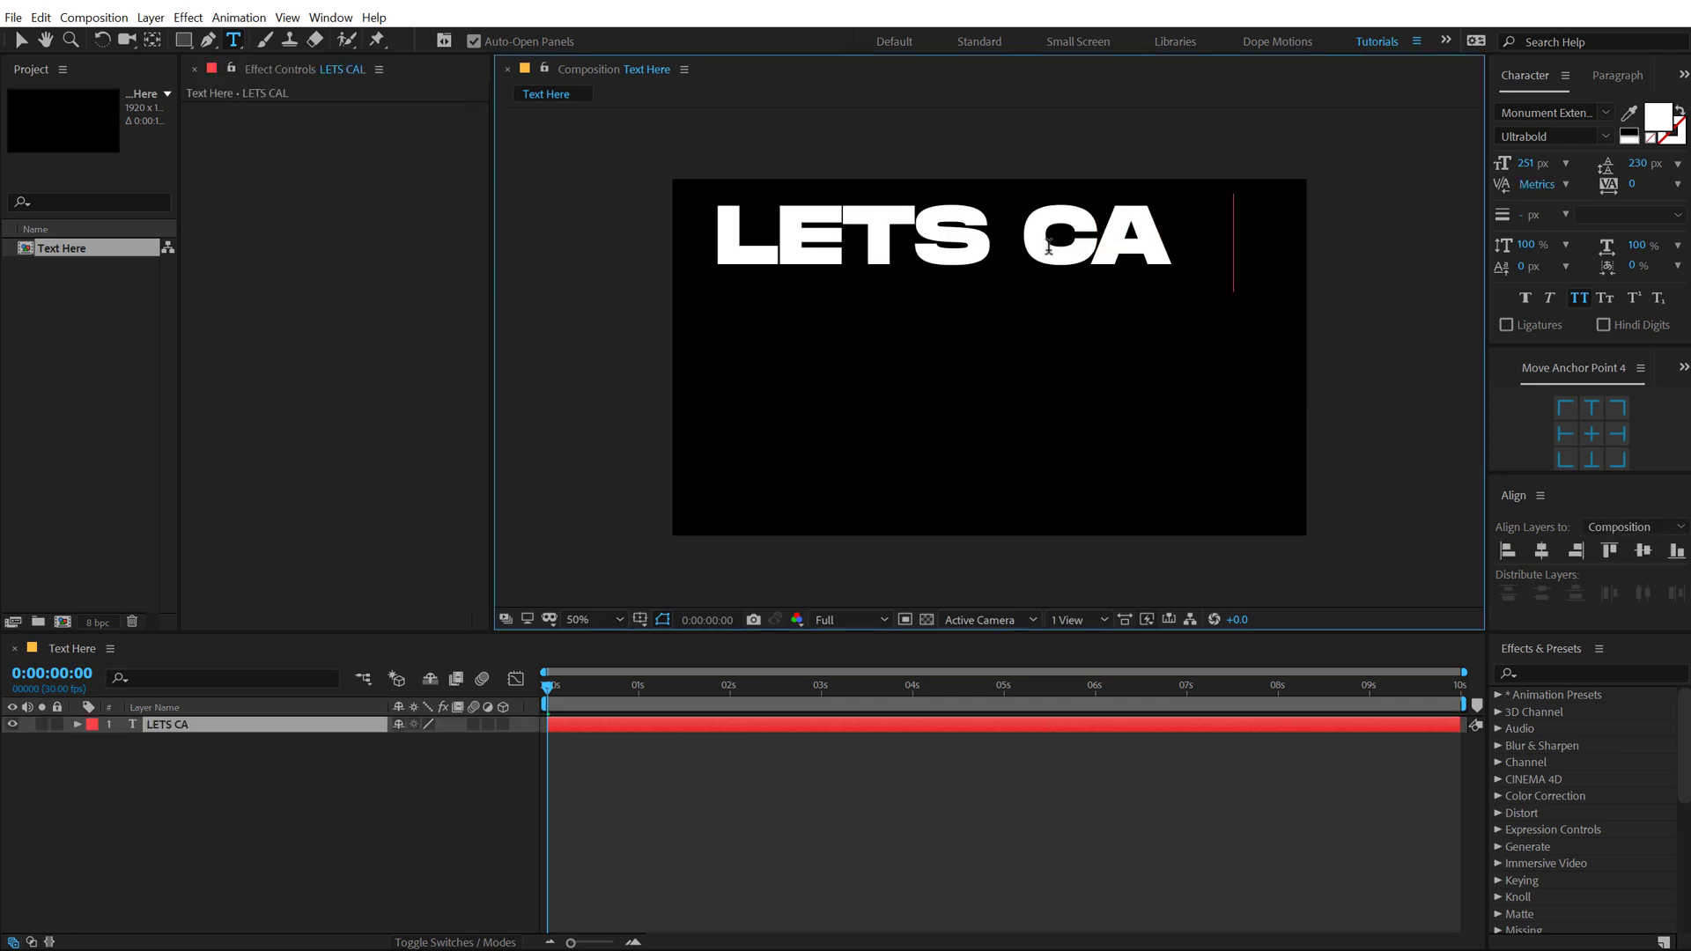
text(LL)
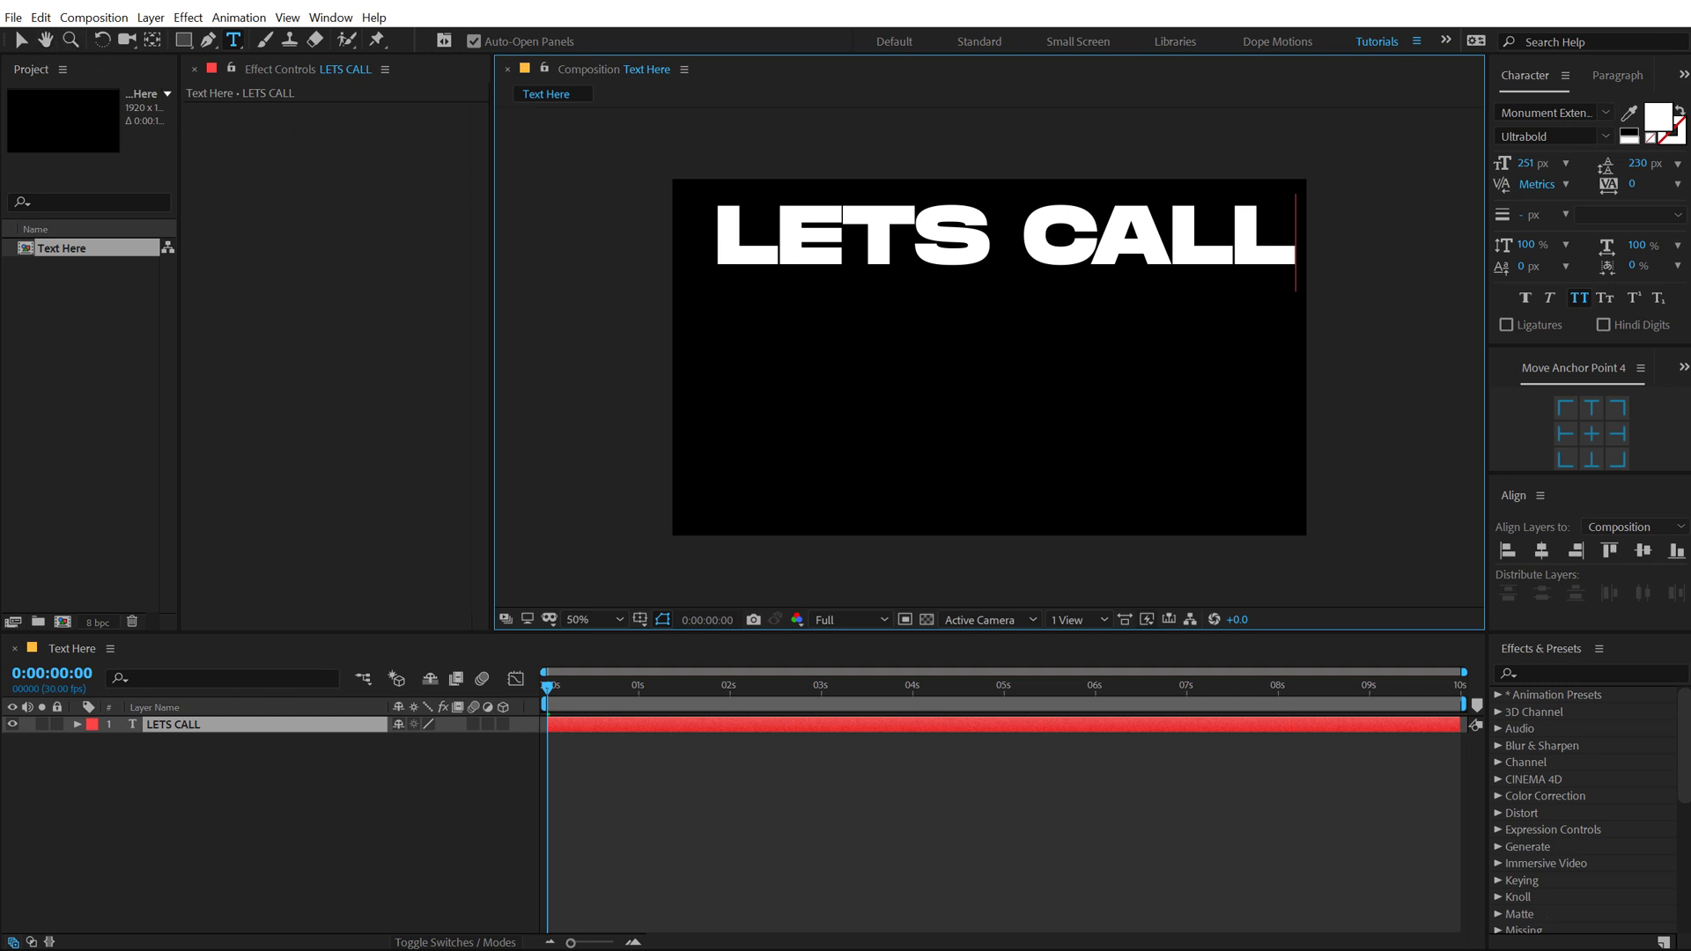
click(20, 40)
drag(802, 231, 784, 227)
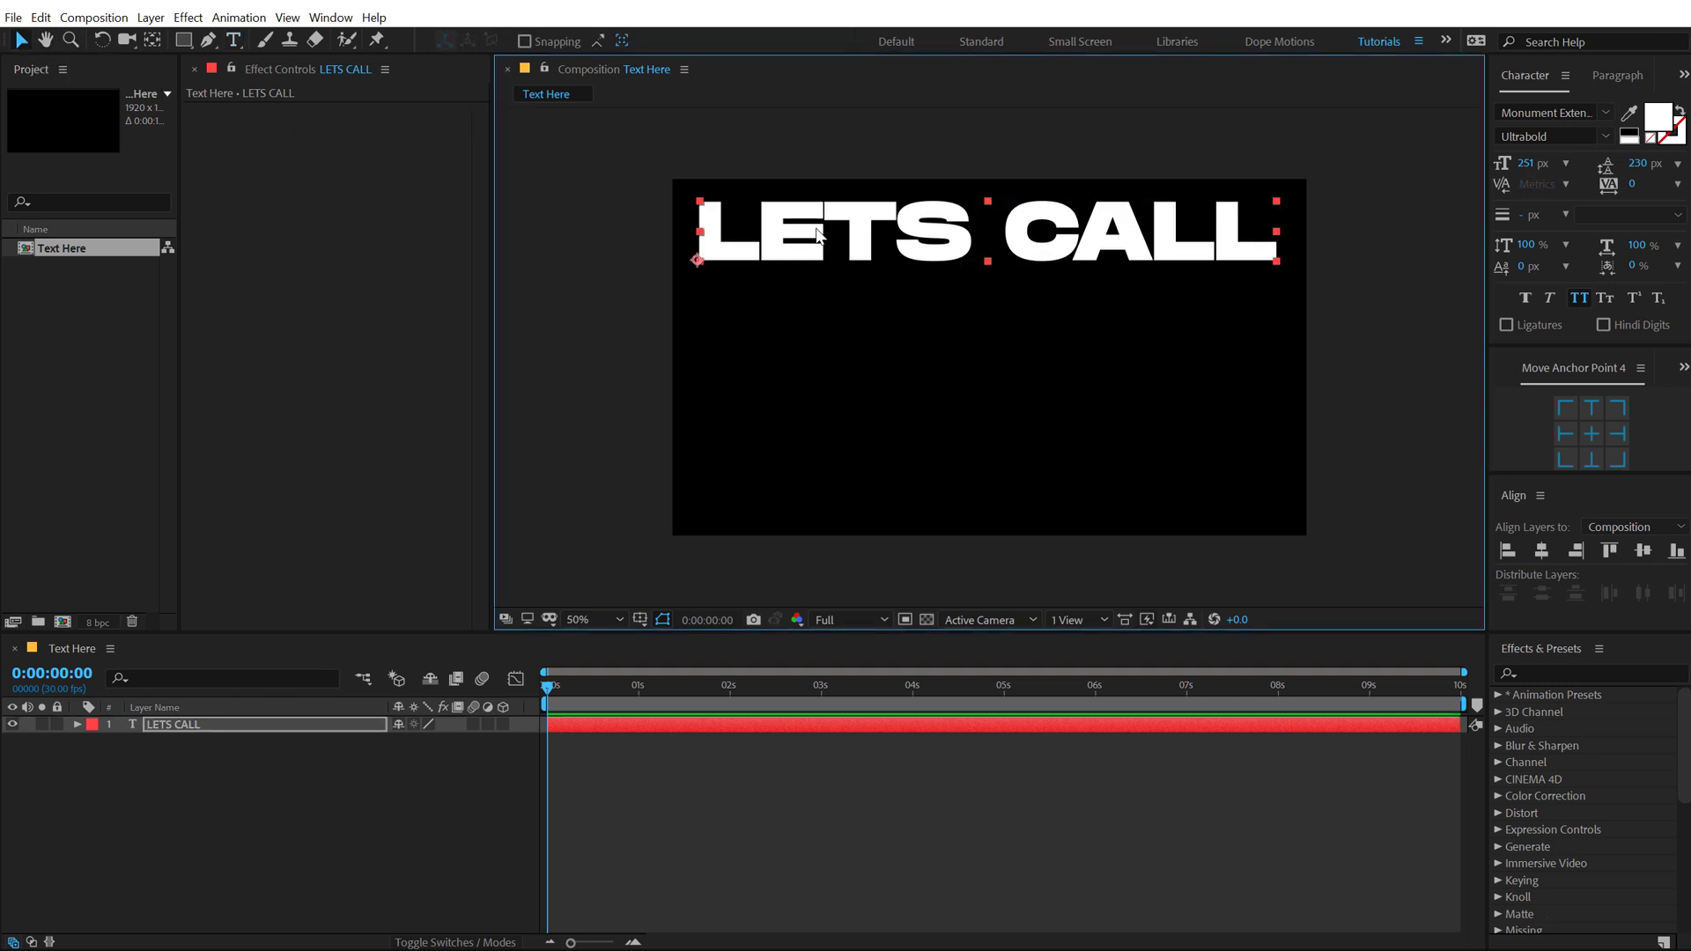
Step: Duplicate the LETS CALL line, place the copy directly below it and change its text to "this one"
key(ctrl+d)
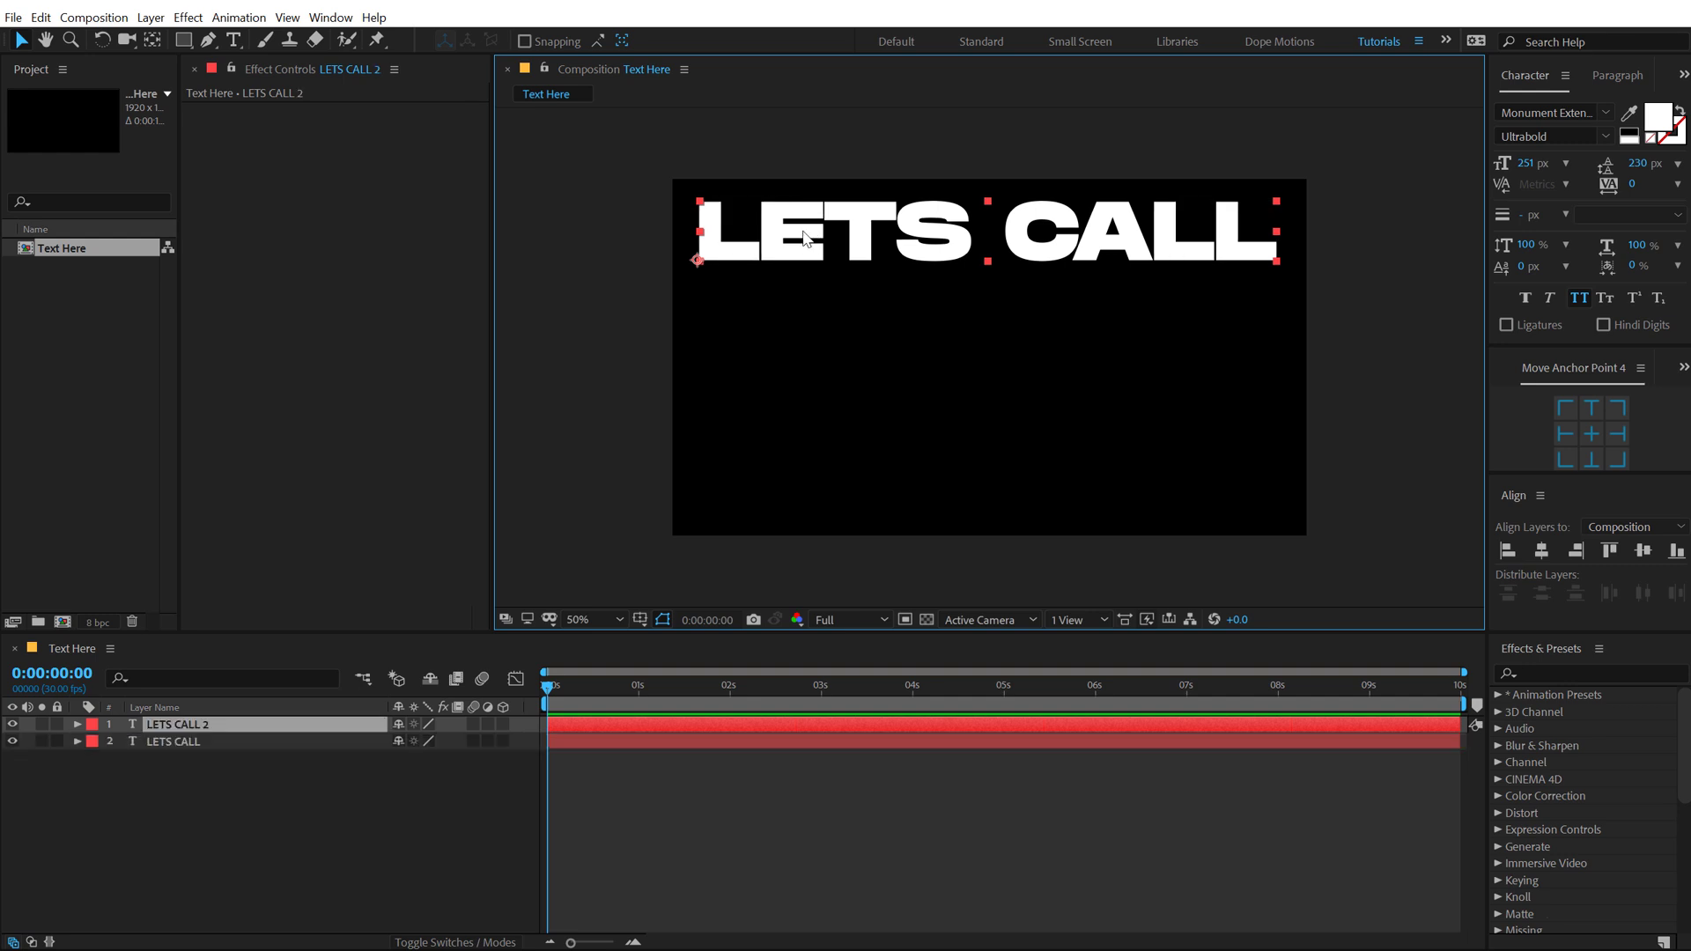
drag(802, 236, 798, 299)
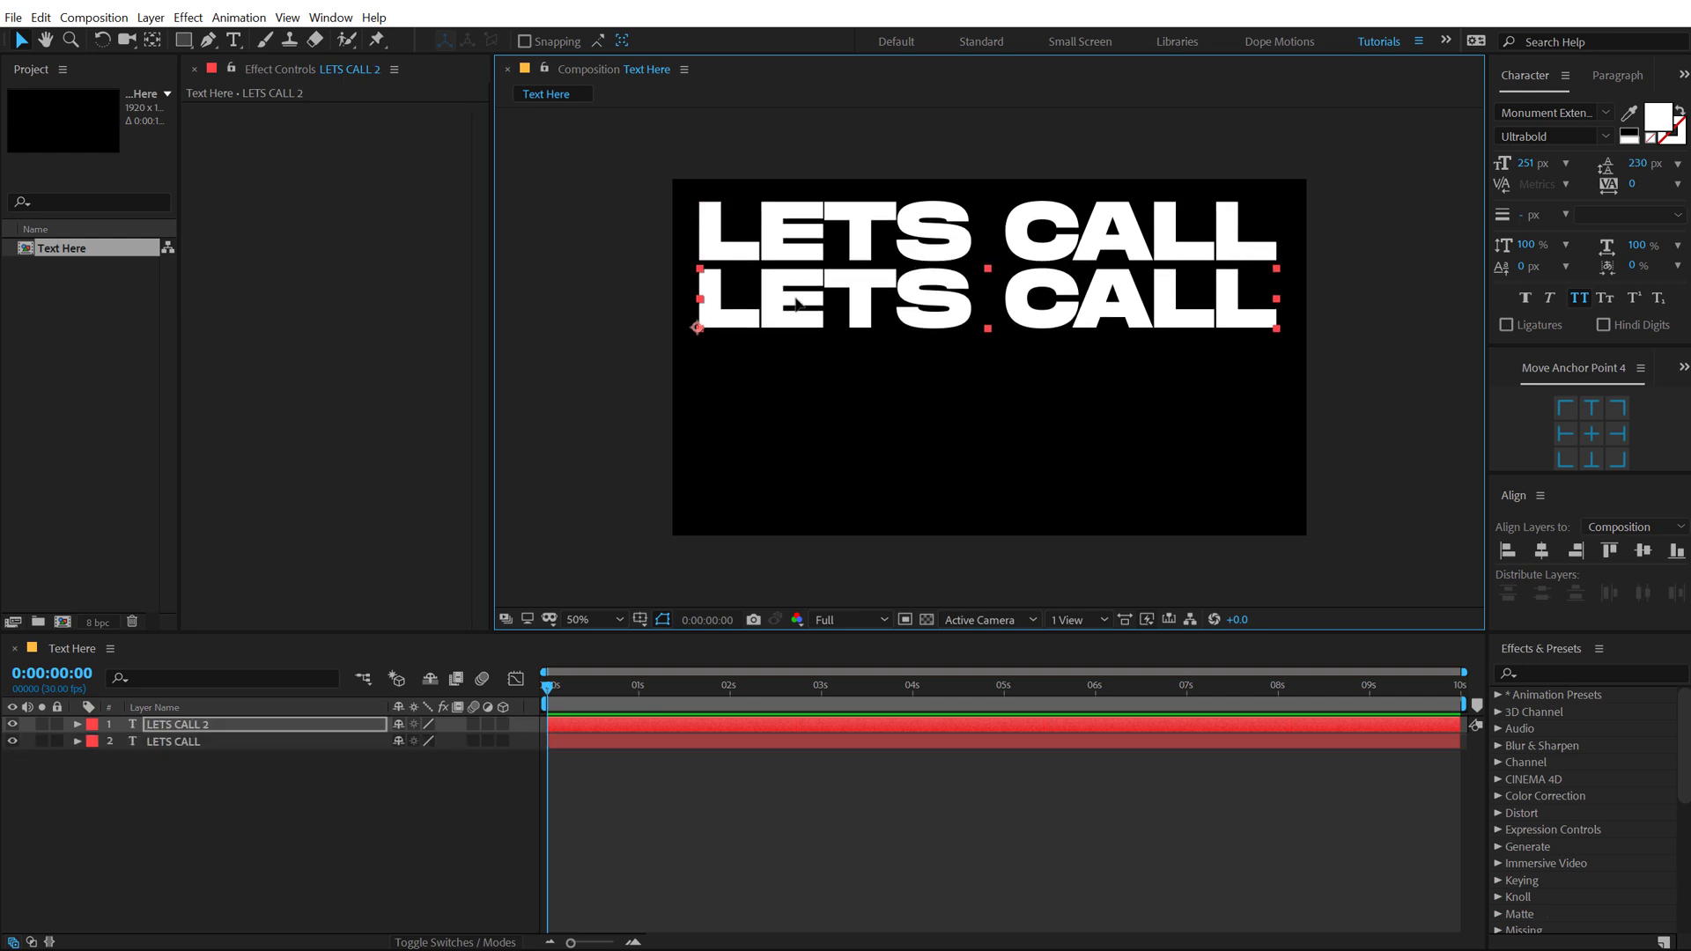
double_click(798, 298)
text(this one)
key(Escape)
Step: Duplicate the THIS ONE line, place the copy below it as the third line and change its text to "amazing"
key(ctrl+d)
drag(833, 305, 826, 460)
double_click(833, 377)
text(amazing)
key(Escape)
Step: Duplicate the text line once more for a fourth line at the bottom and change its text to "POSTER"
key(ctrl+d)
double_click(825, 460)
text(POSTER)
key(Escape)
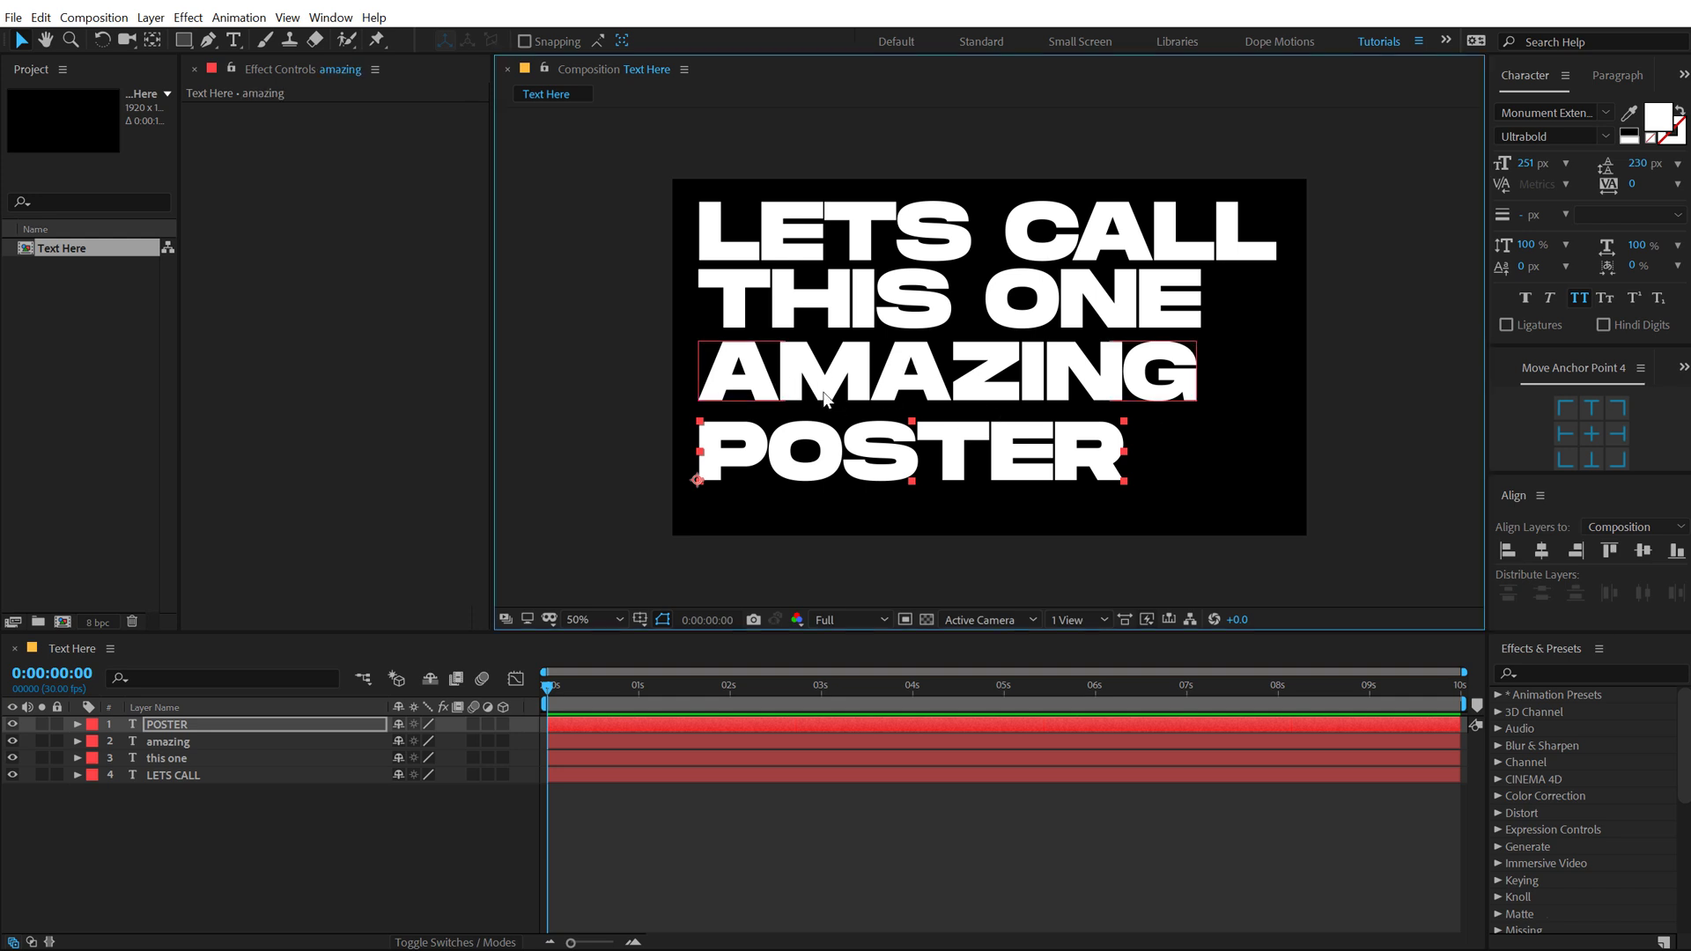
Step: Swap the fill and stroke of the AMAZING line to give it a white outline without fill
click(826, 387)
click(1680, 111)
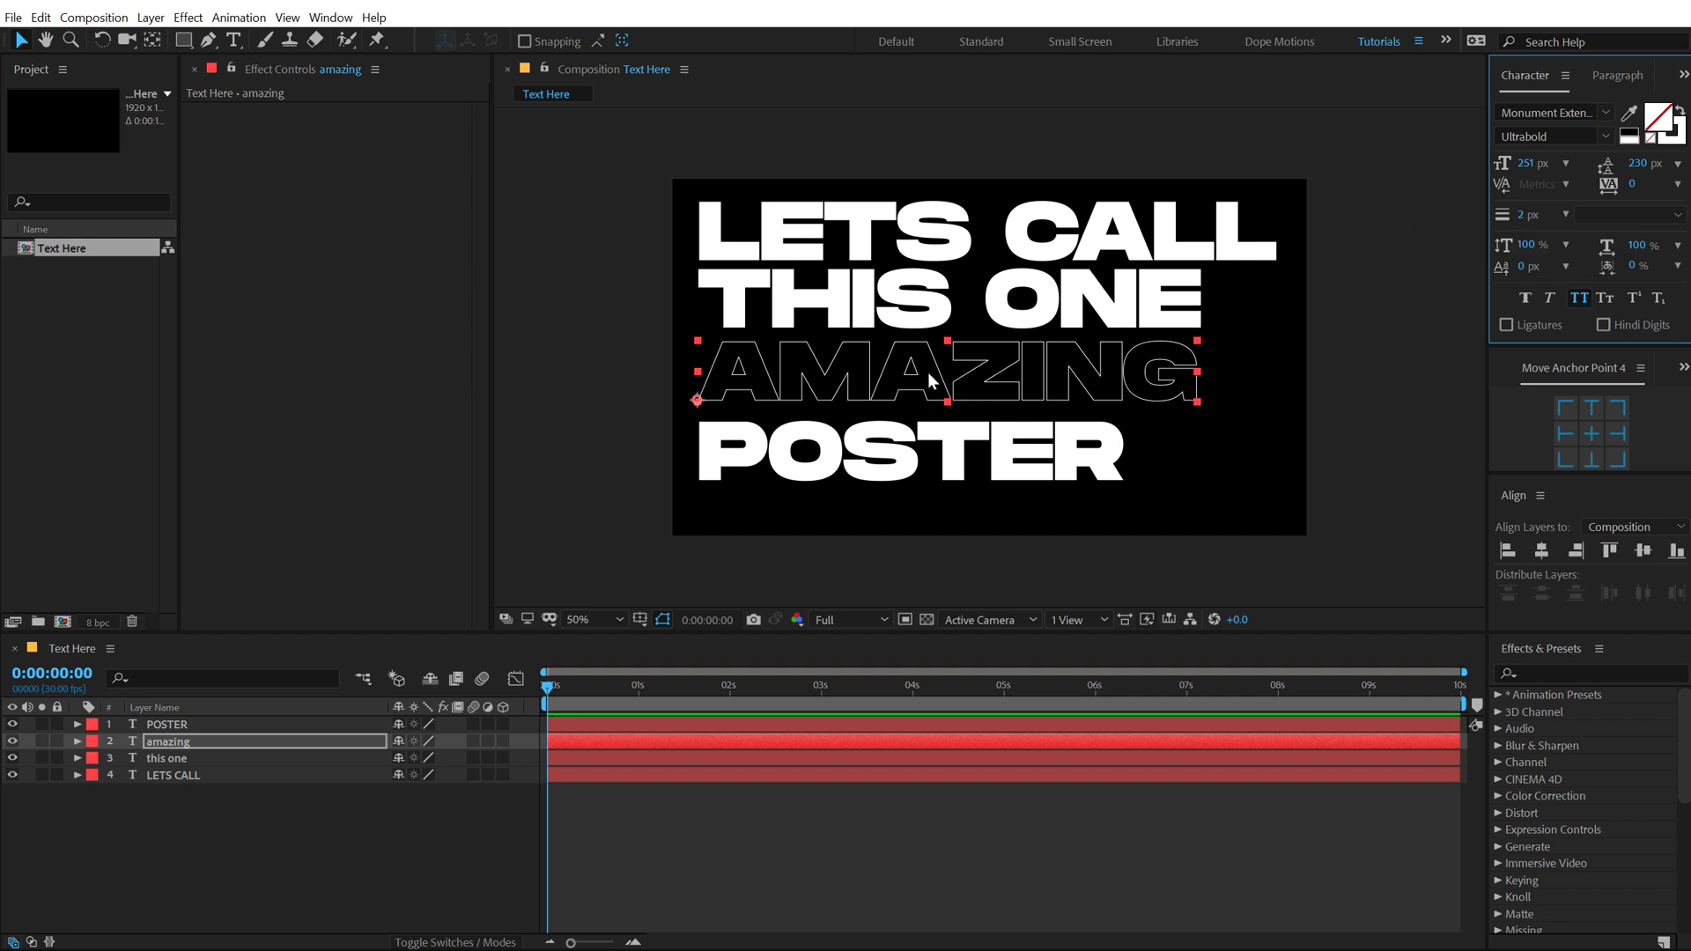
Step: Move POSTER lower and enlarge its font to 307 px, and shift AMAZING and THIS ONE down to even the spacing
drag(812, 453, 811, 474)
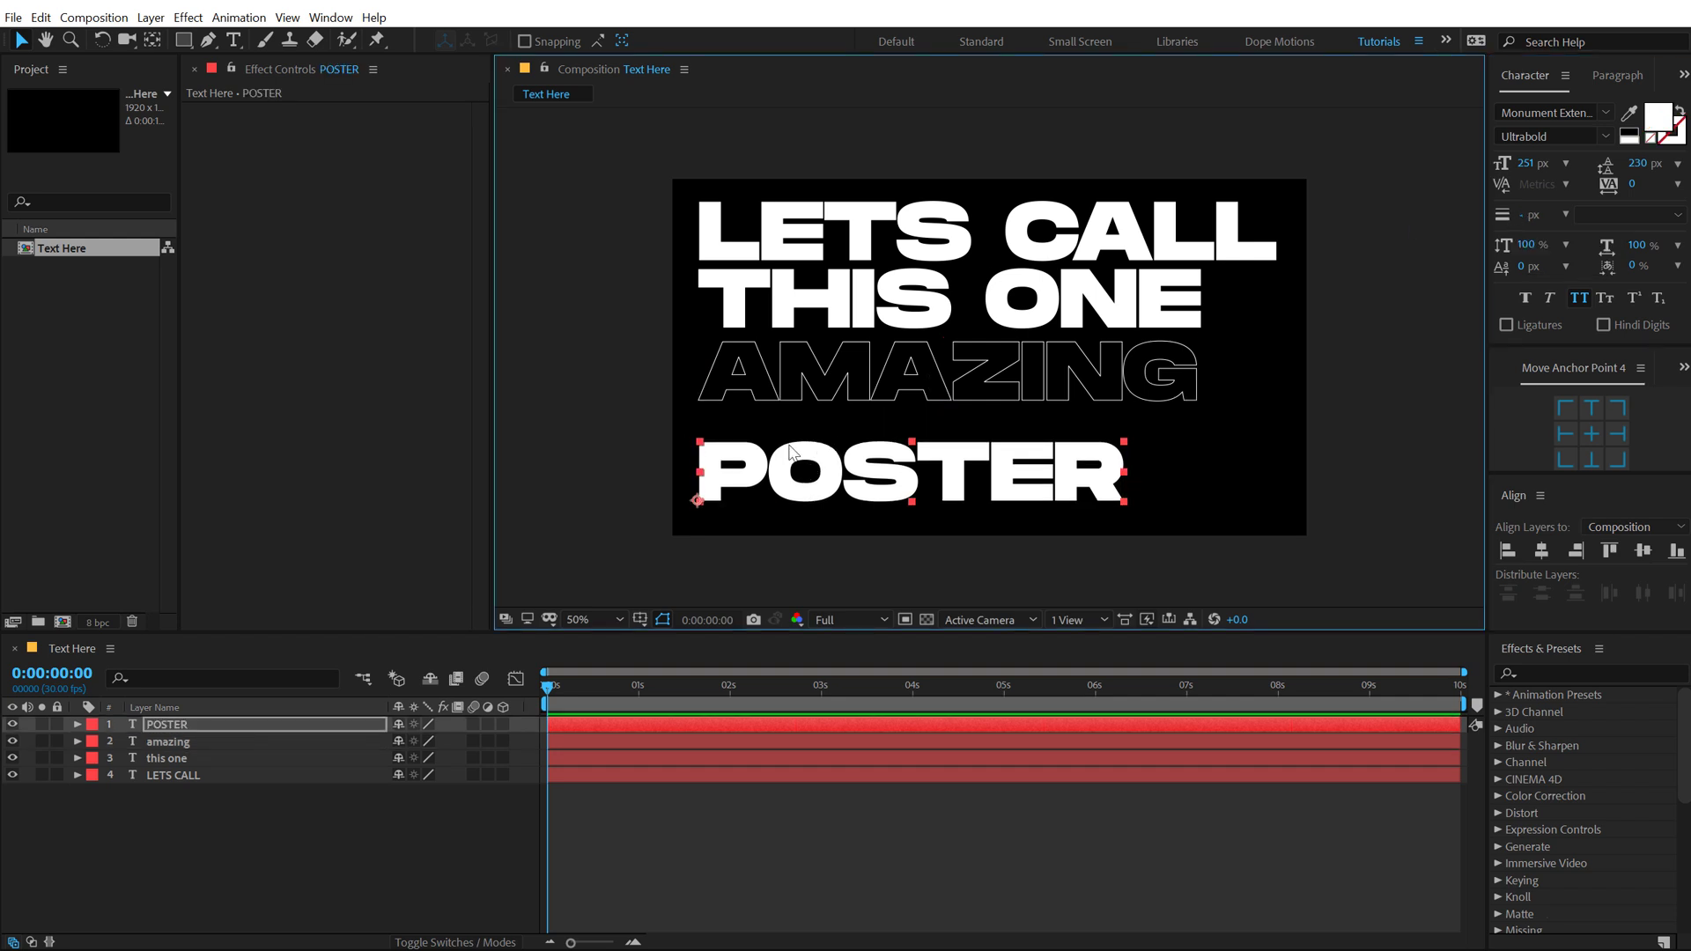
drag(1524, 163, 1574, 155)
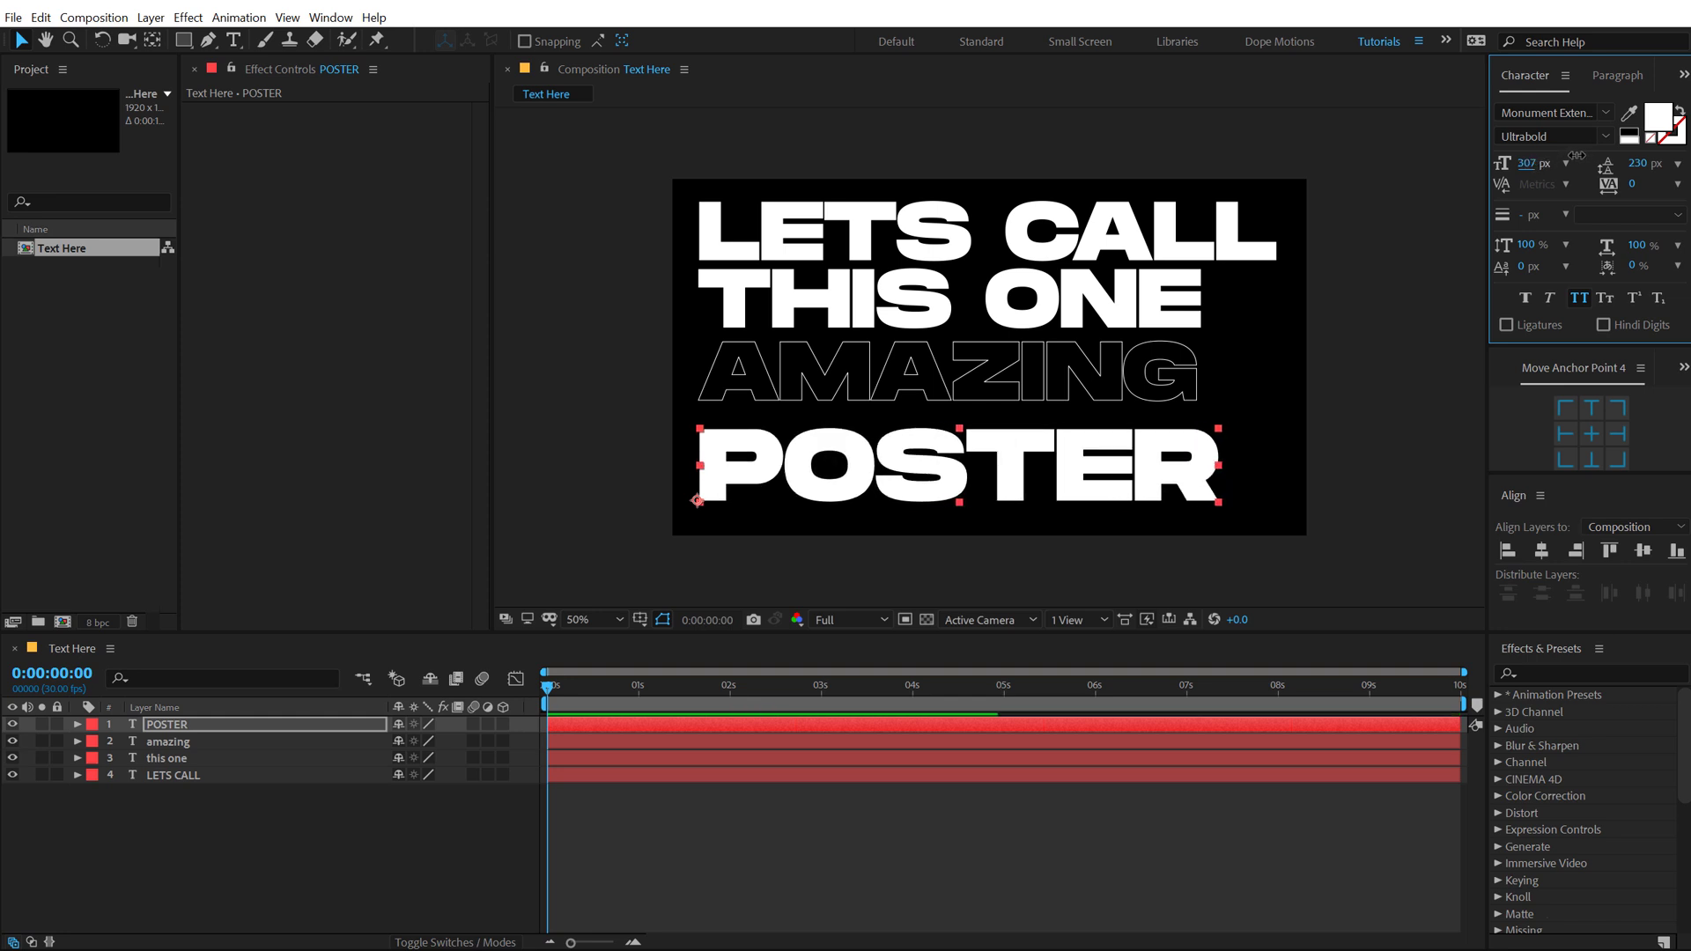
click(885, 372)
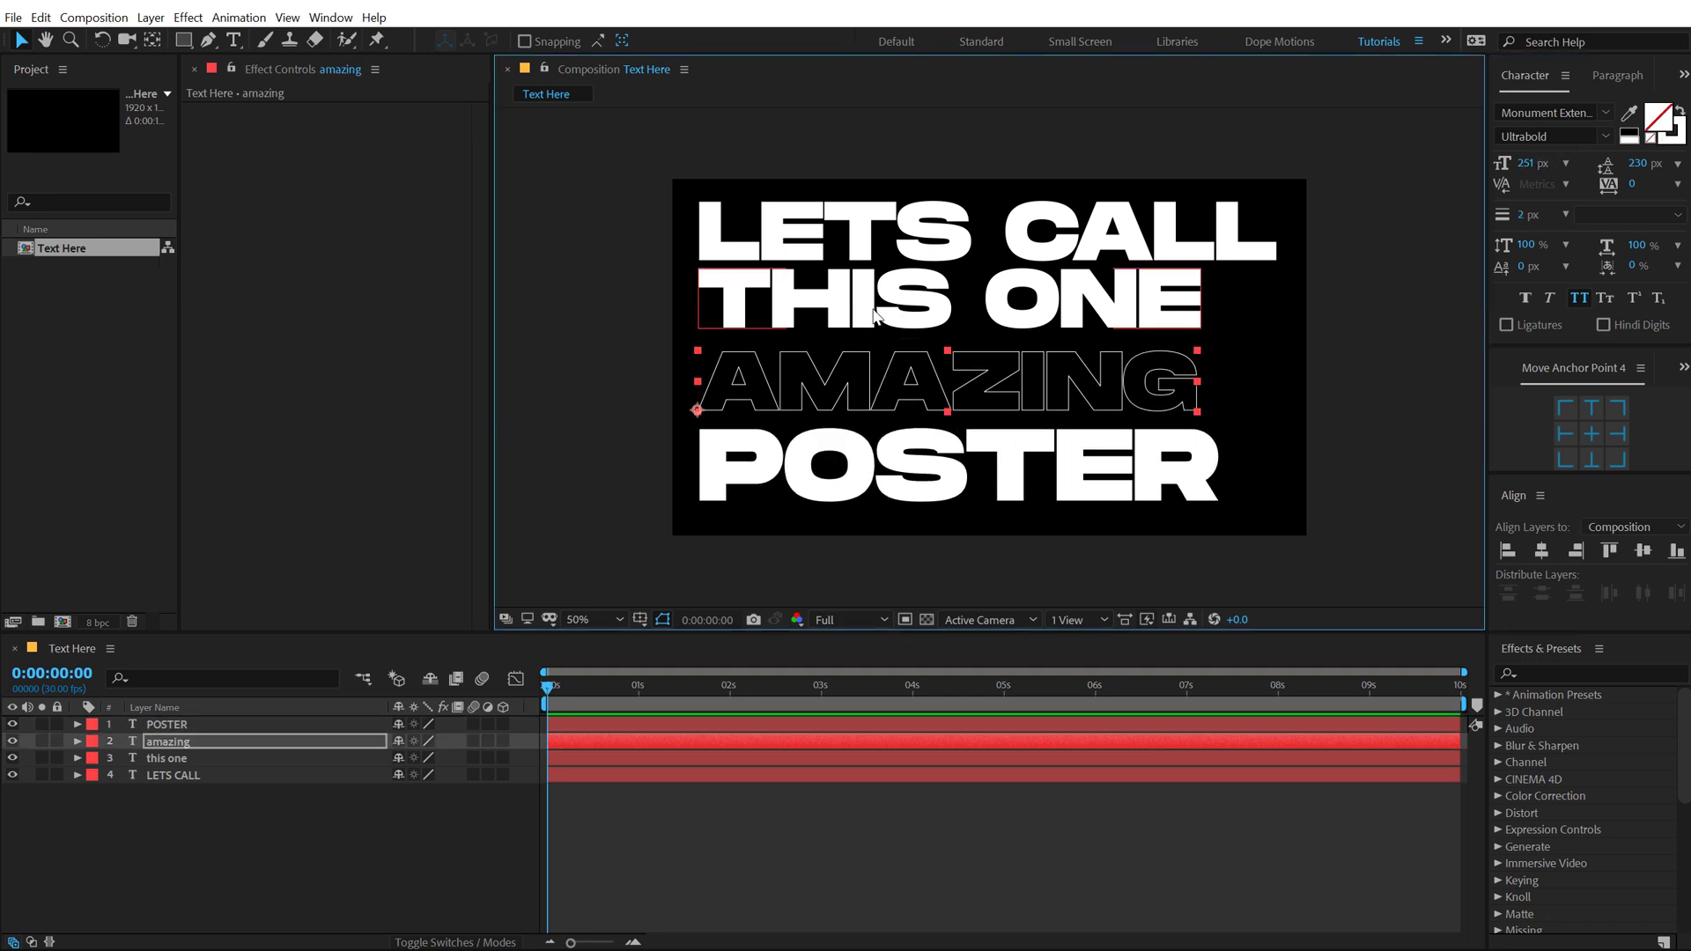
click(749, 308)
Step: Align all four text layers to their left edges and distribute them evenly by vertical centers
drag(631, 203, 836, 460)
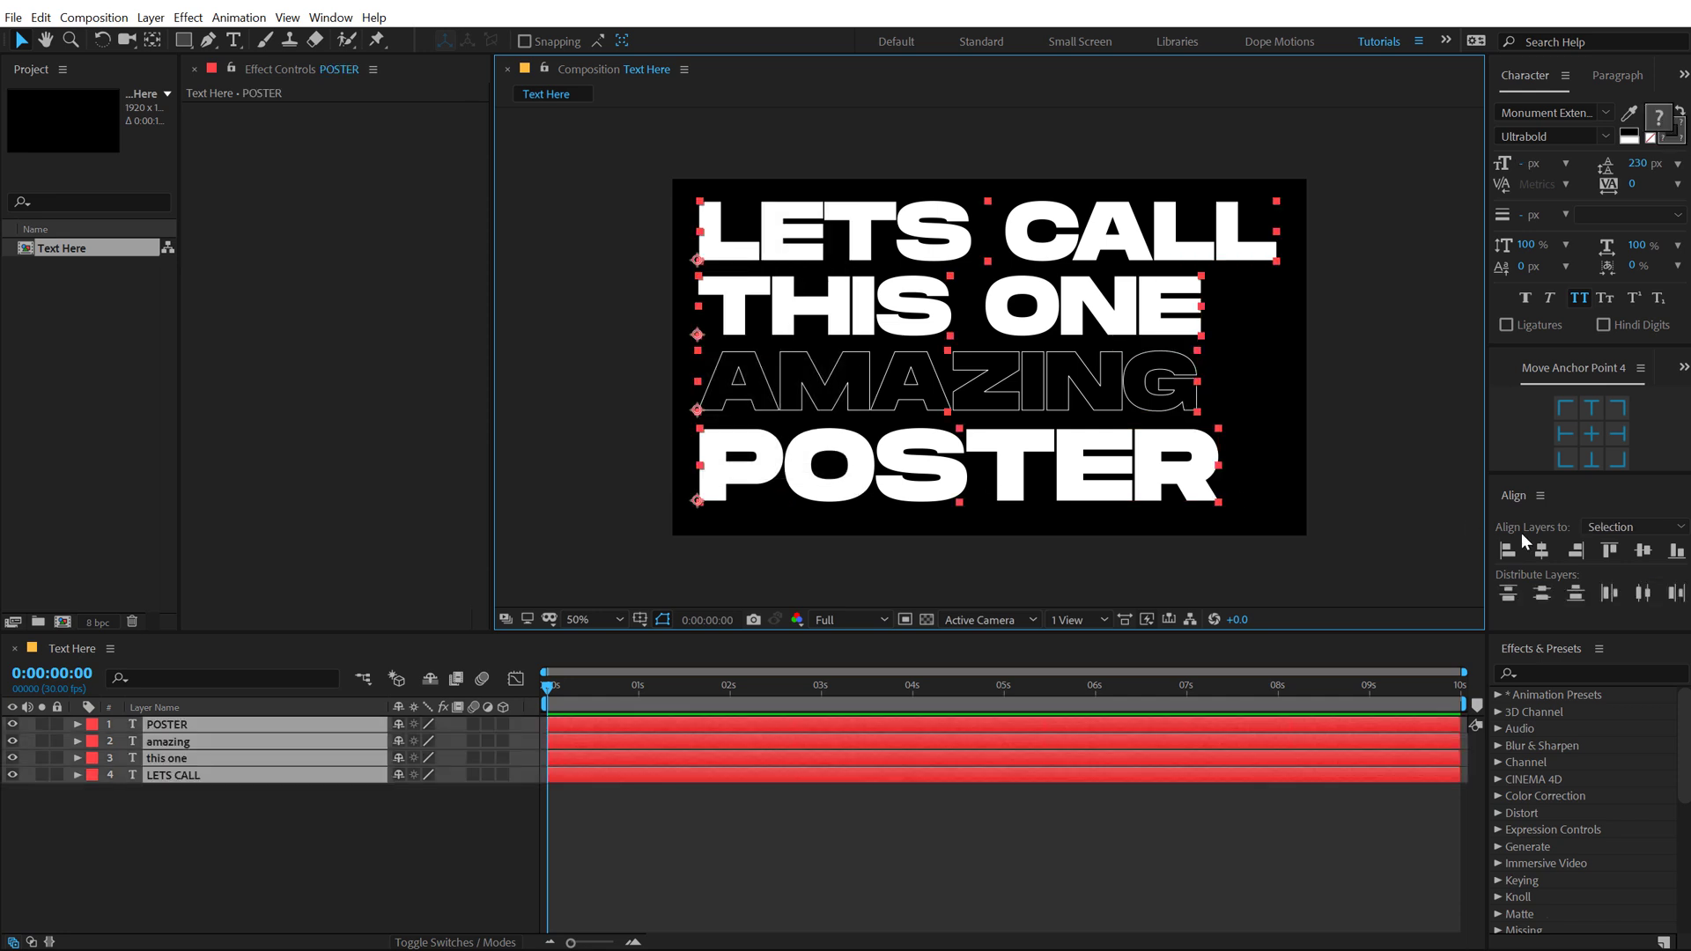
click(1507, 549)
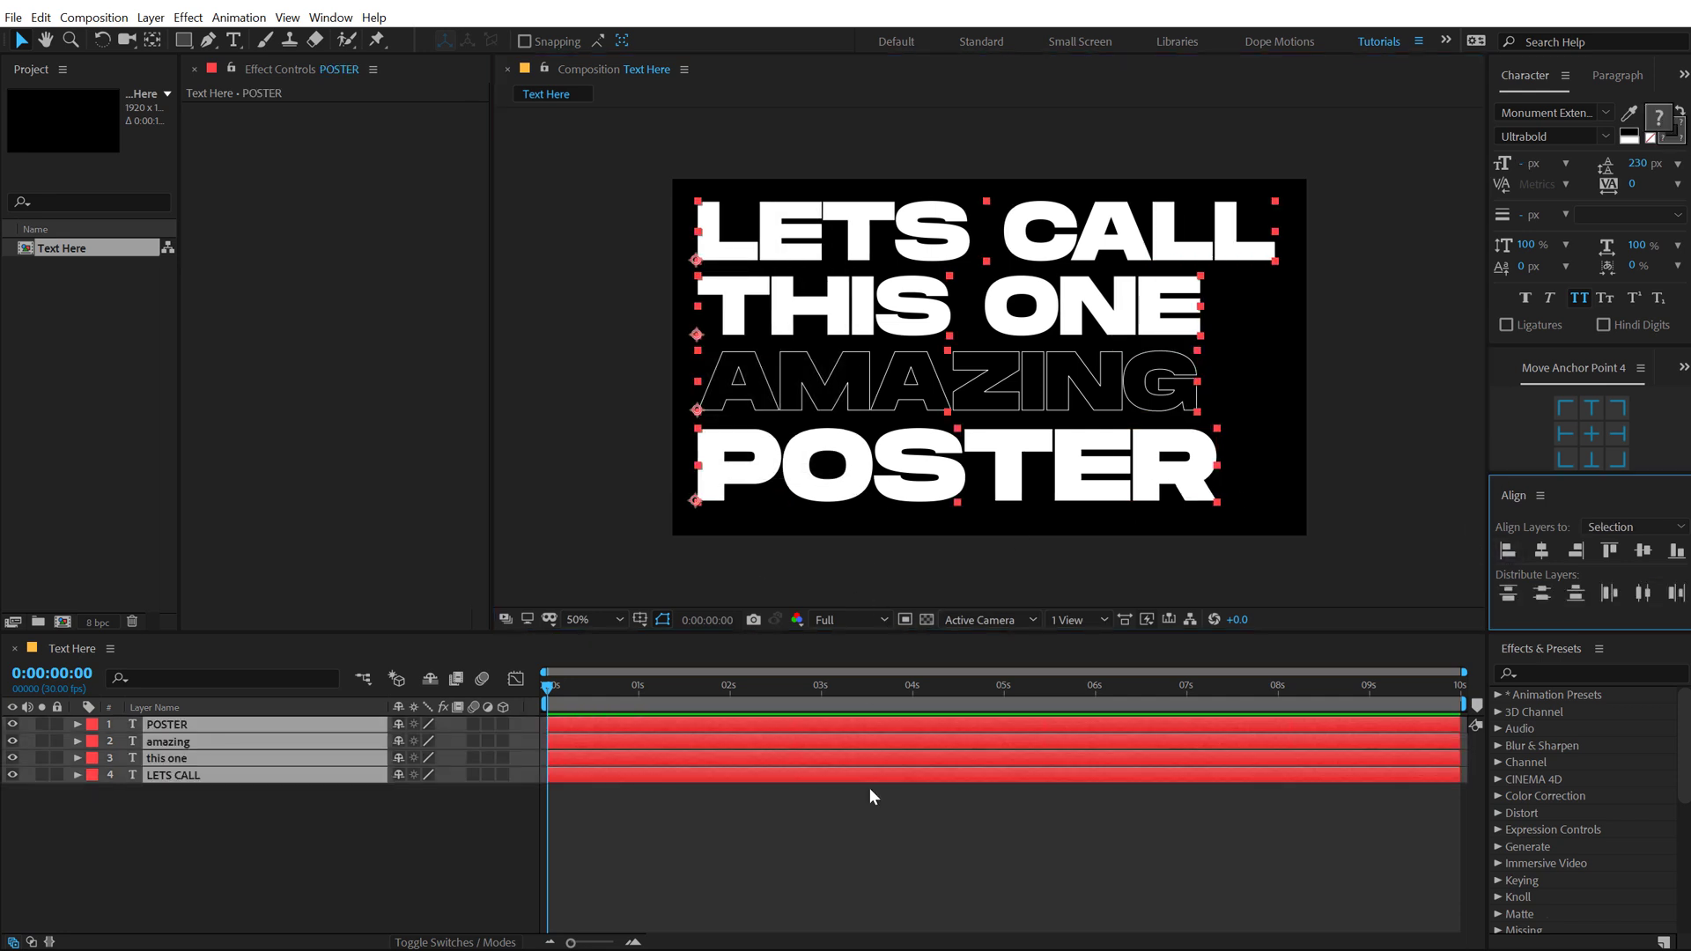
click(880, 879)
drag(607, 169, 938, 538)
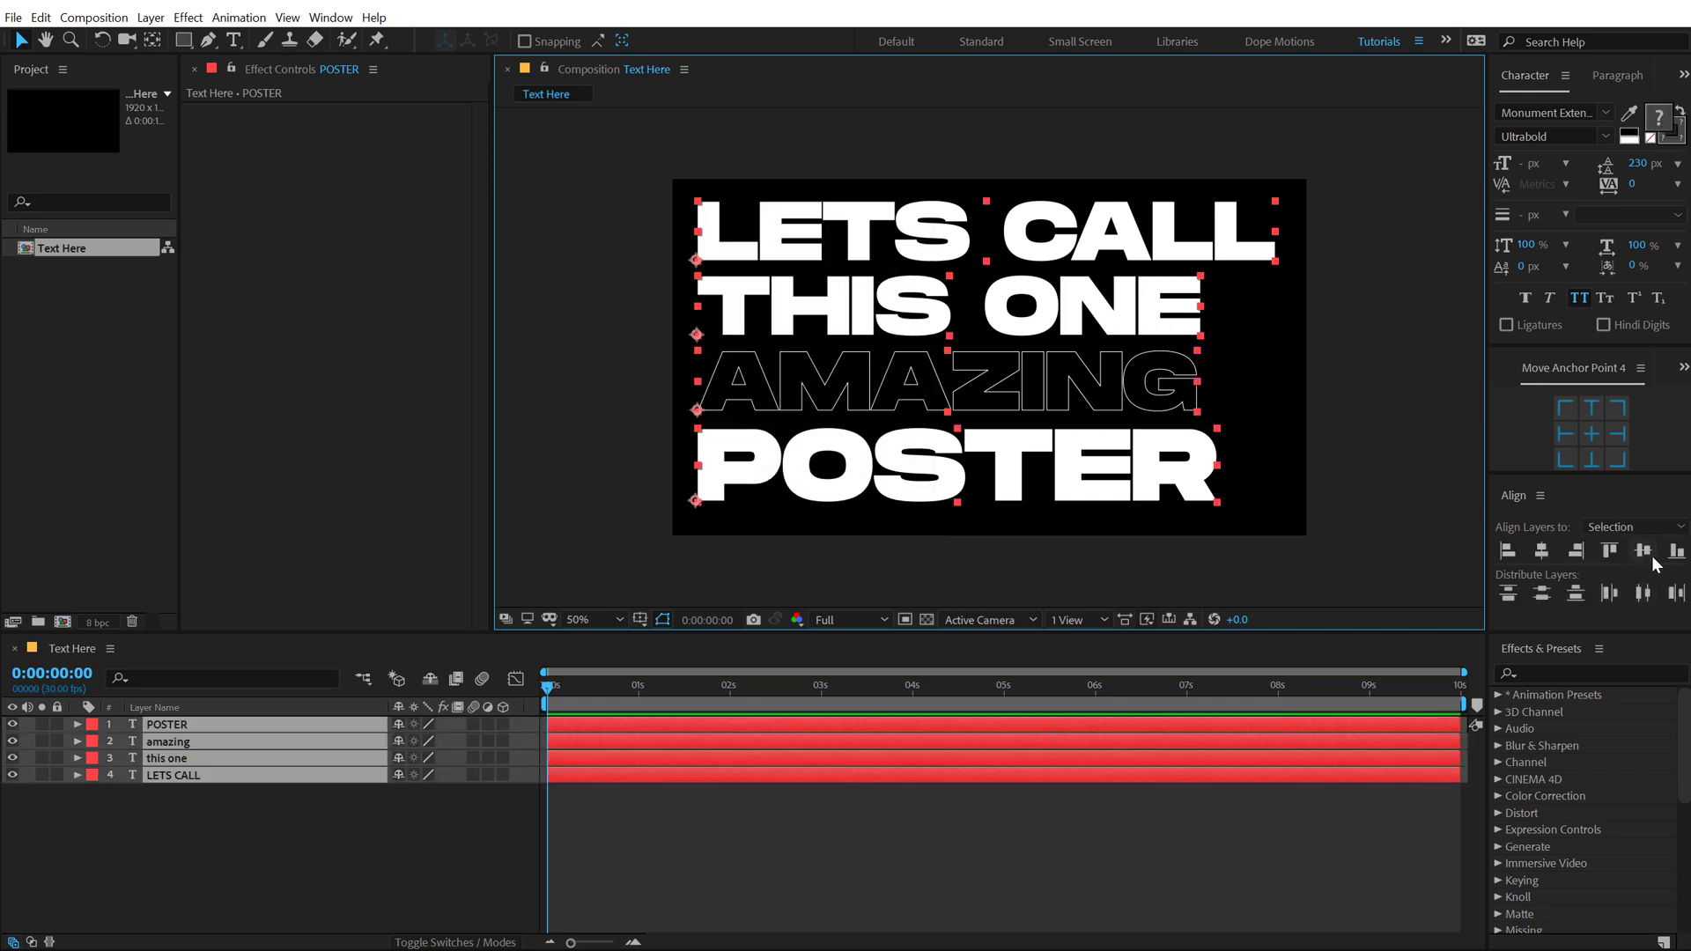
click(1540, 595)
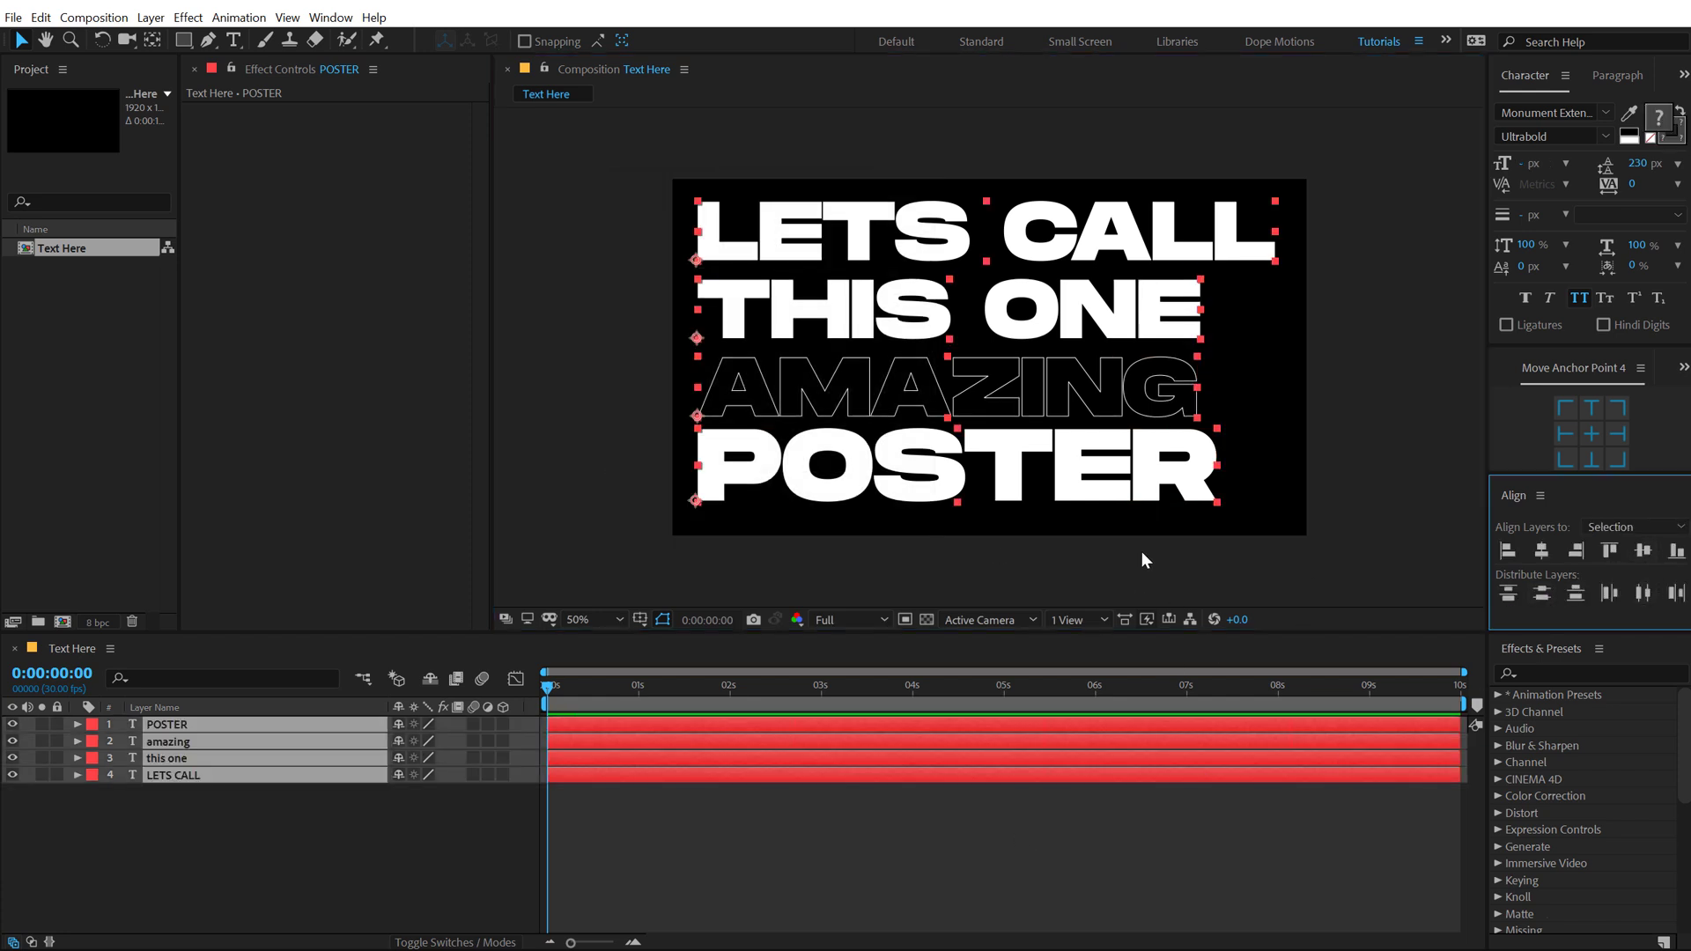
click(332, 17)
click(1029, 872)
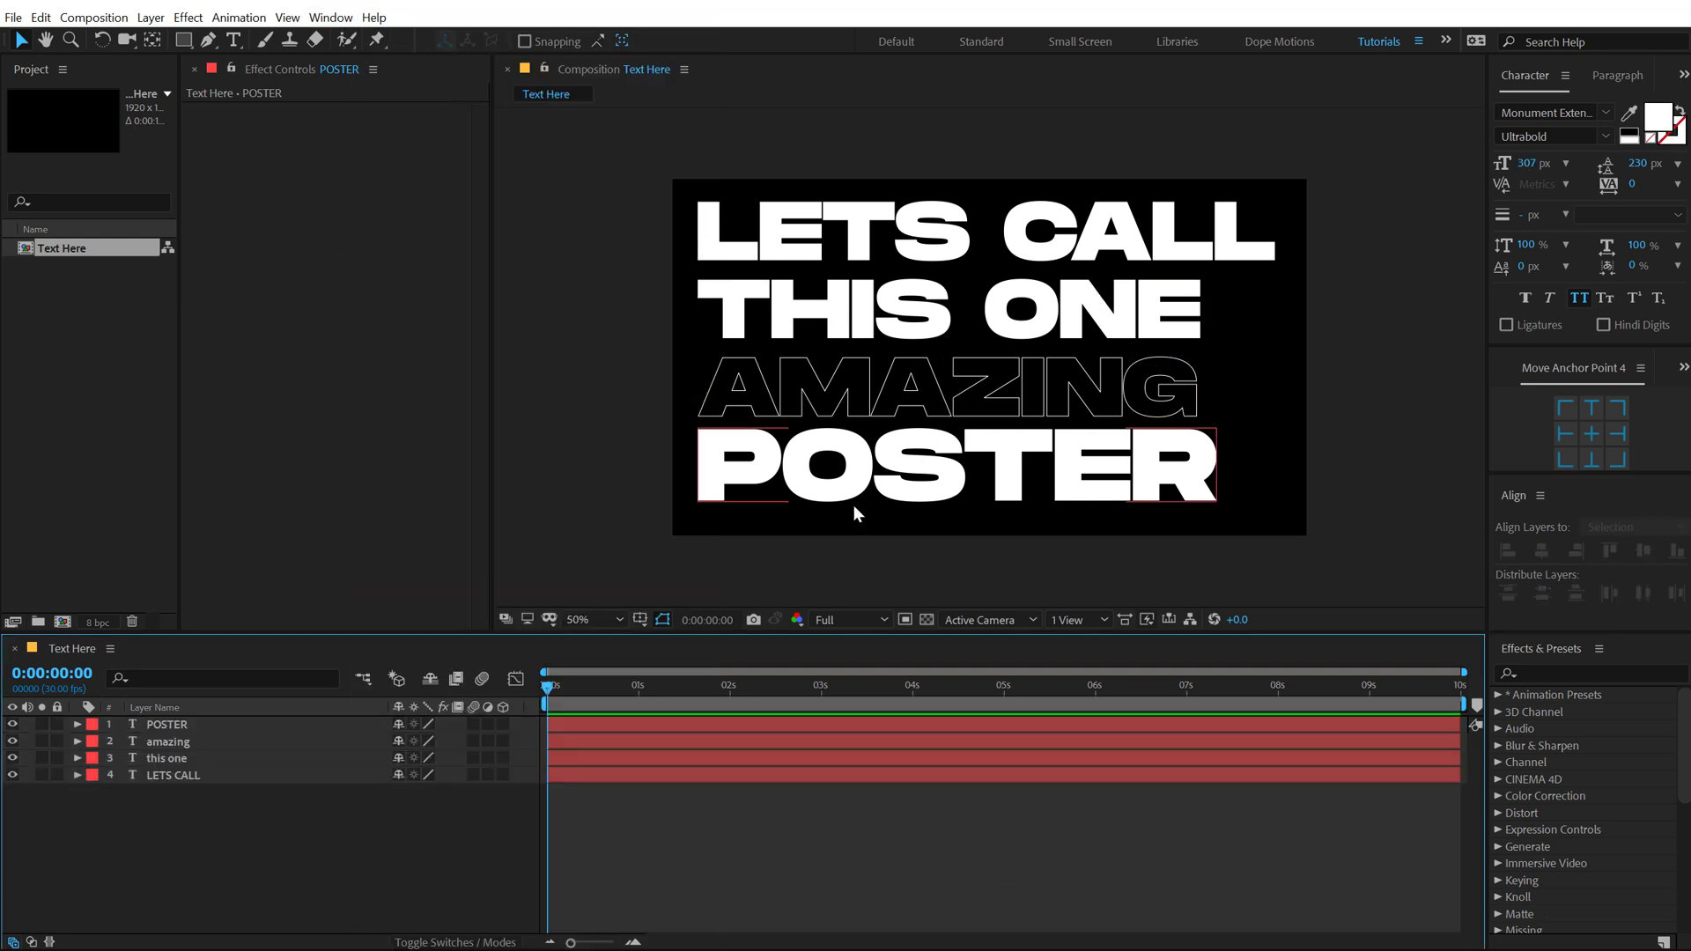
Step: Create a new composition named "Text Animator" with a height of 1920 px
click(63, 622)
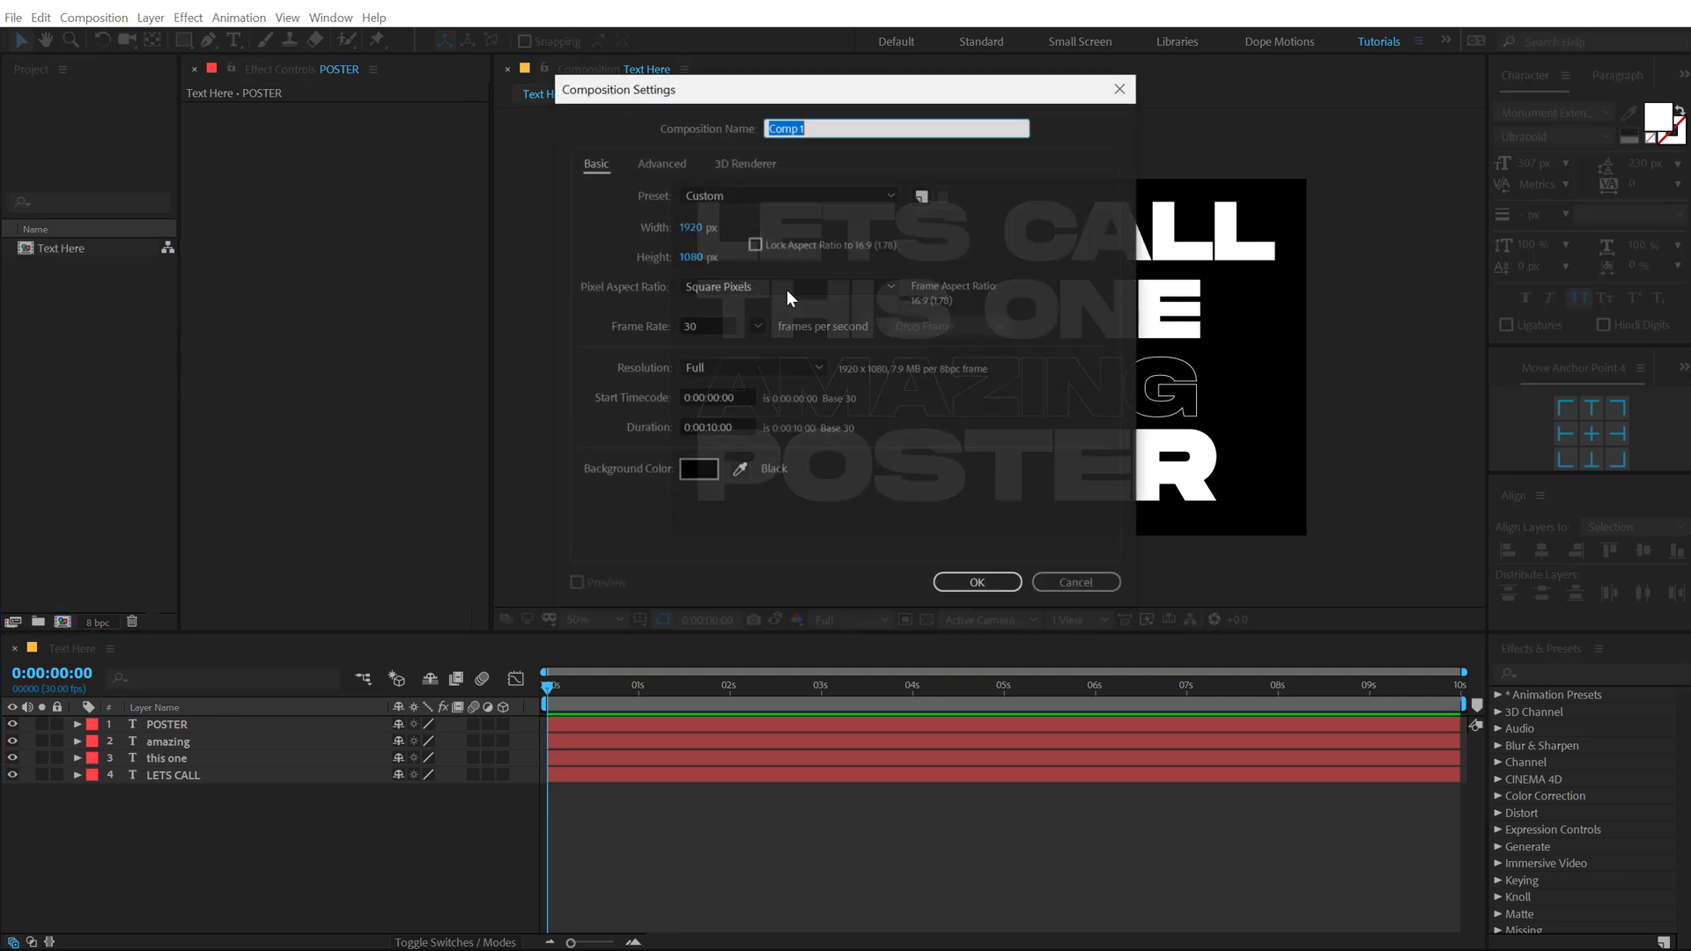
drag(776, 93, 821, 156)
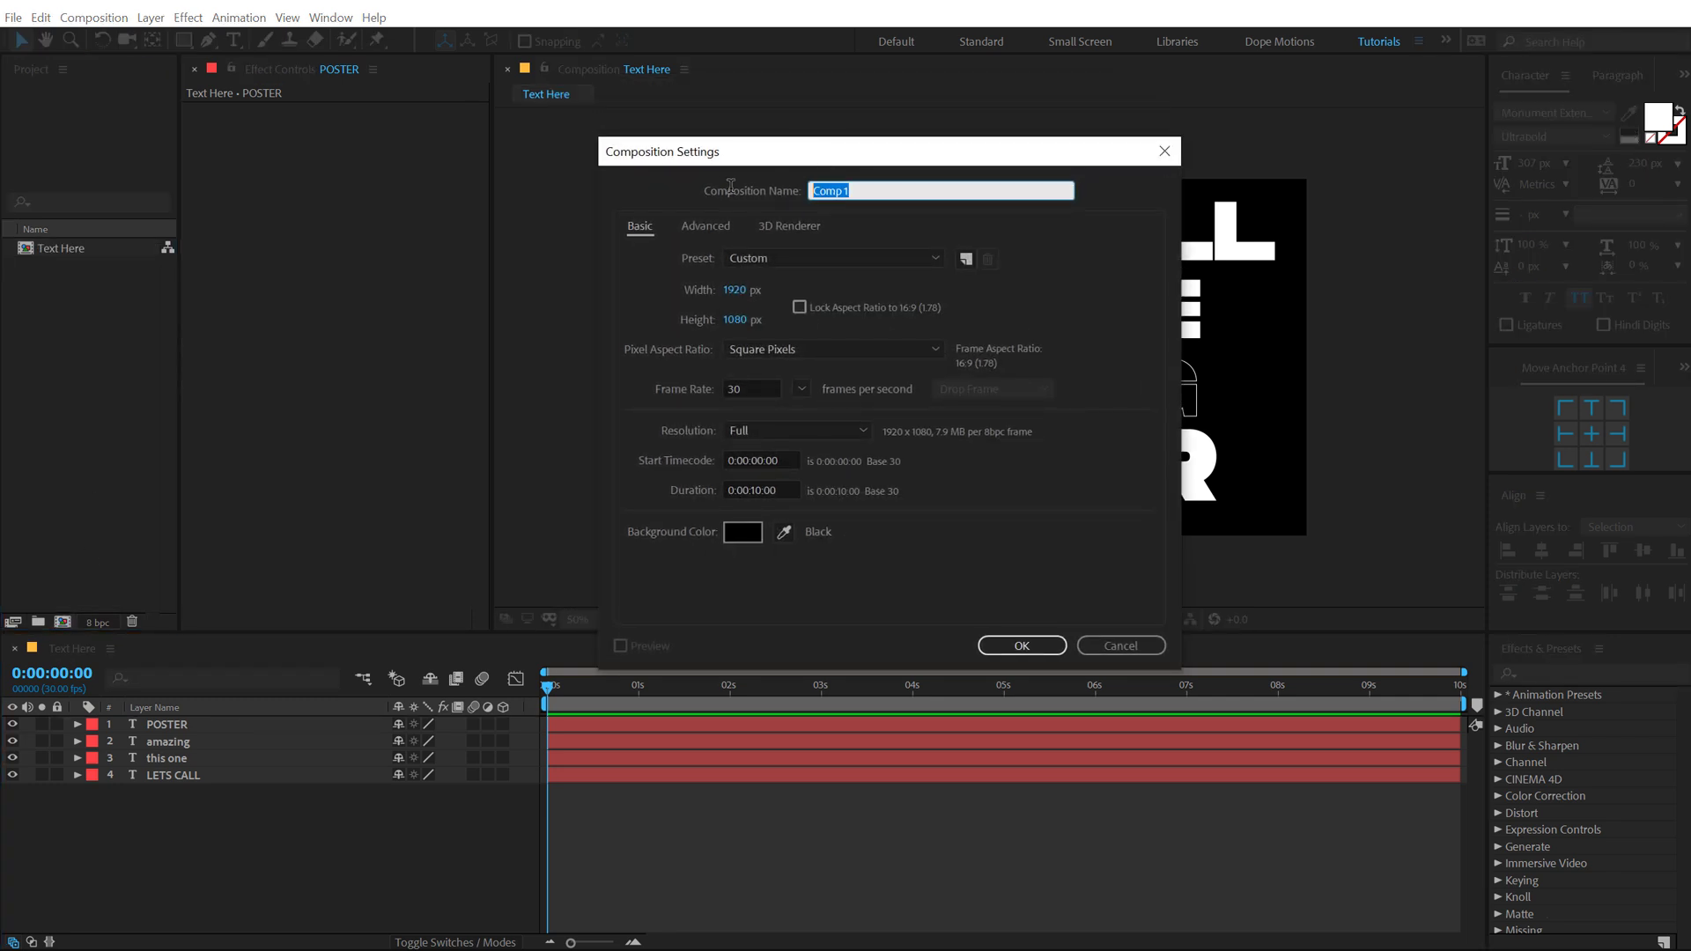
text(Text Animator)
click(740, 320)
text(1920)
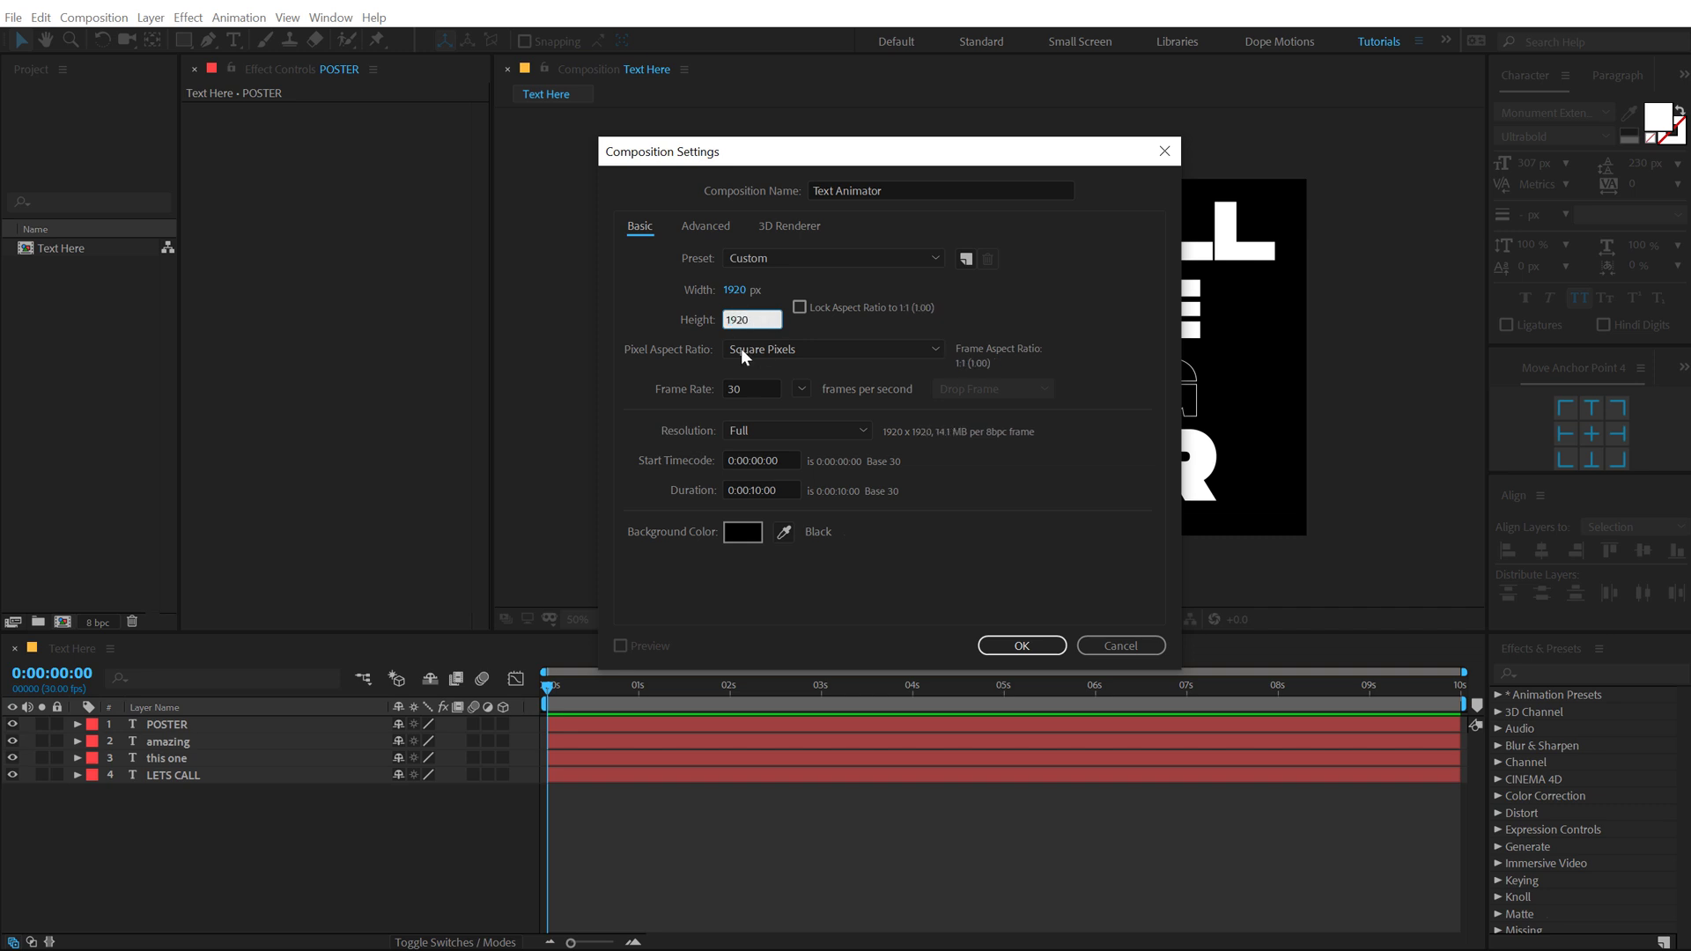
click(971, 600)
click(1025, 648)
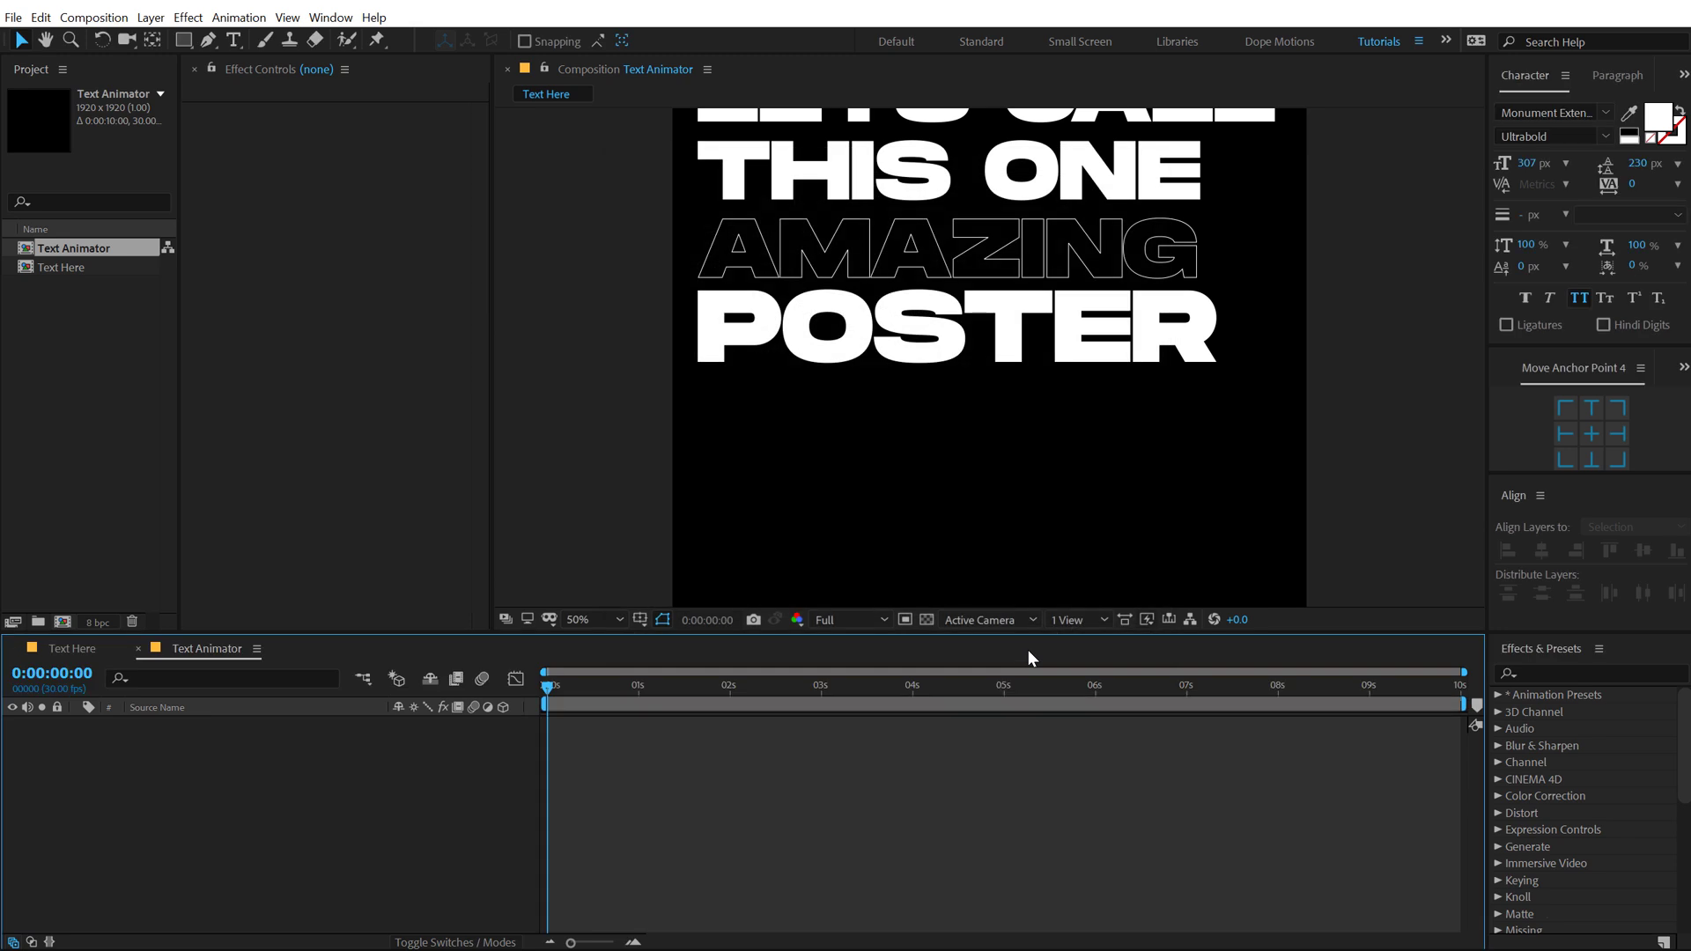
Step: Add the Text Here composition as a layer in the Text Animator composition
drag(69, 267, 192, 810)
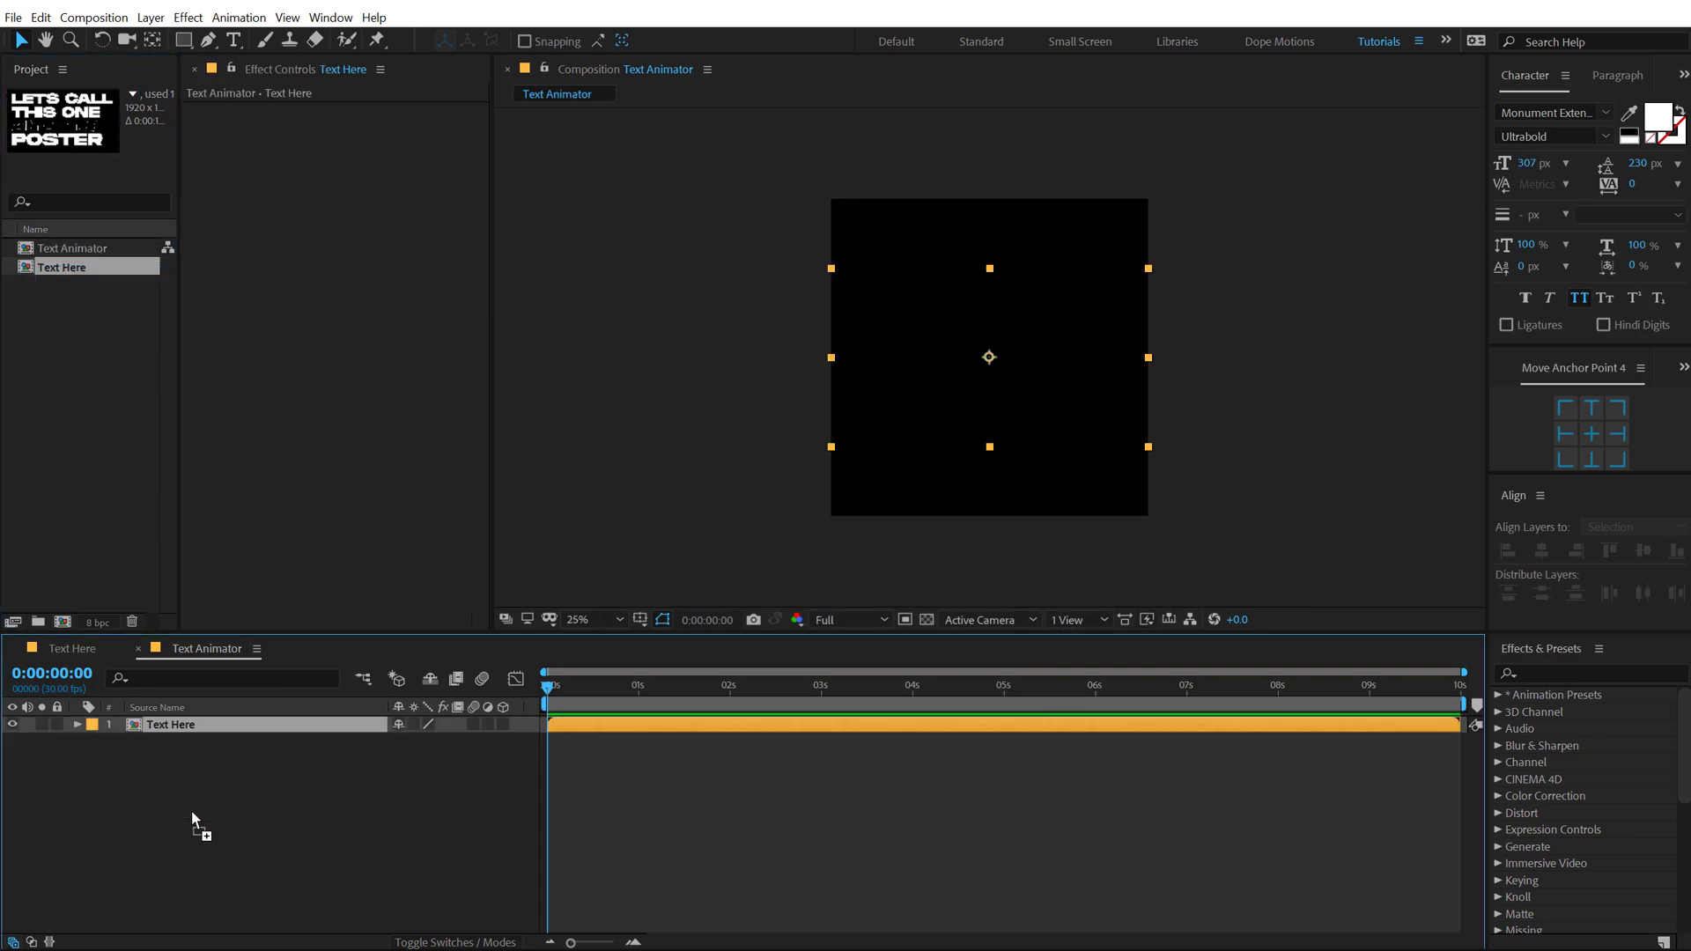
click(124, 822)
click(146, 725)
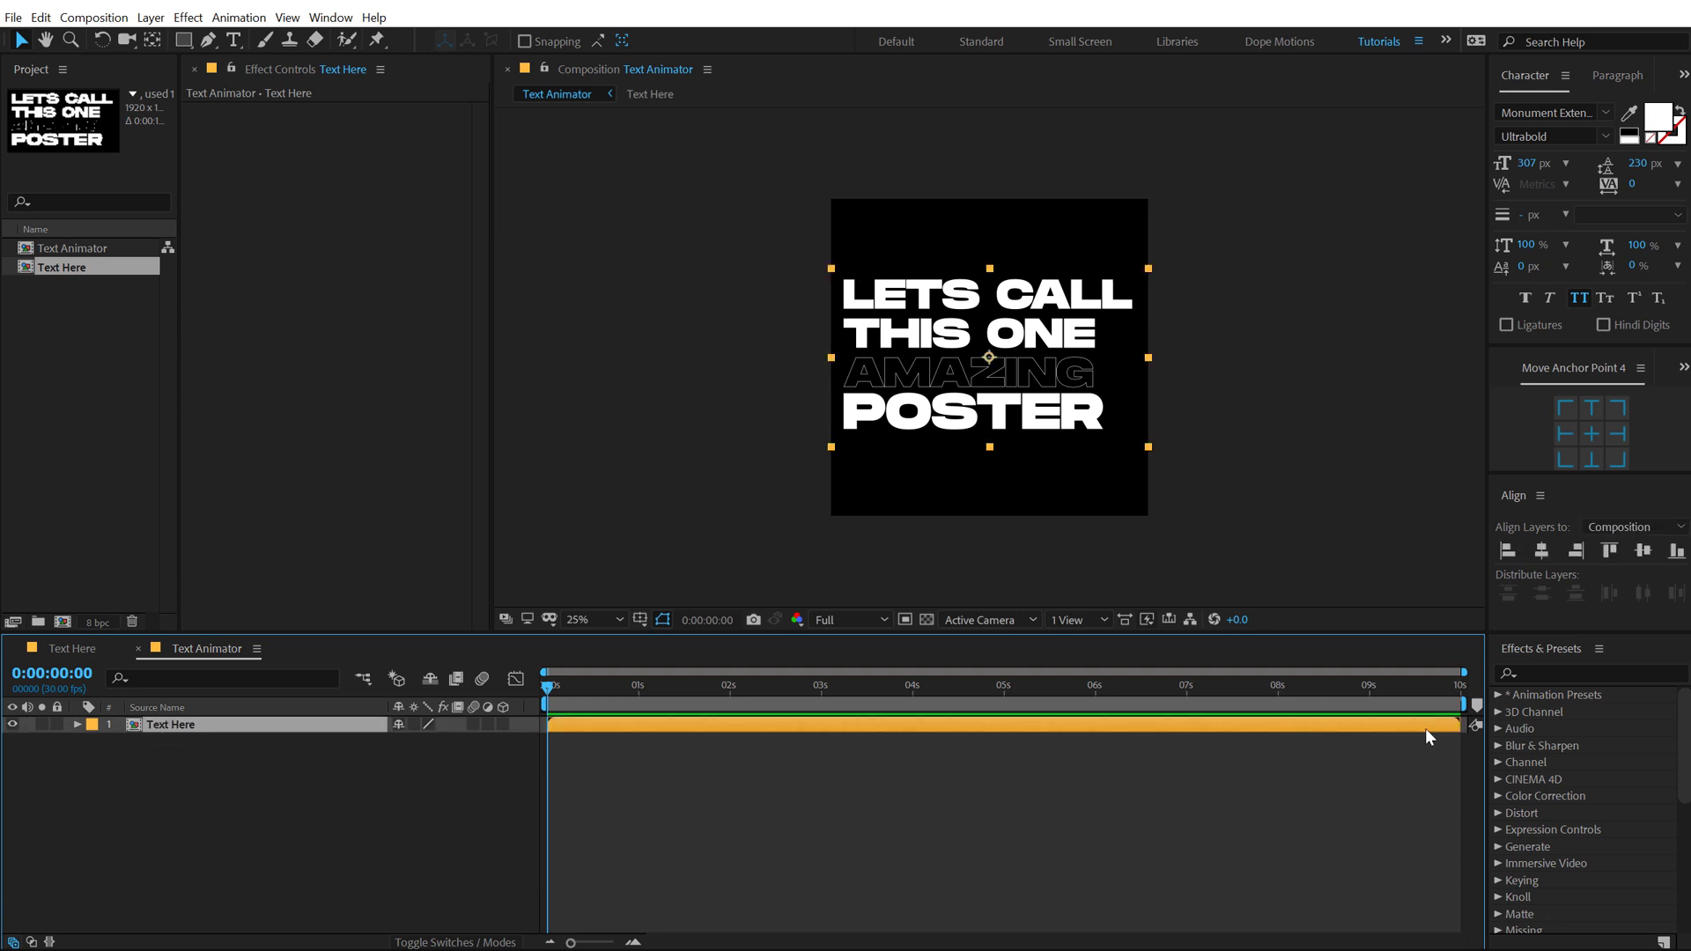
Step: Find the CC RepeTile effect and apply it to the Text Here layer
click(1540, 673)
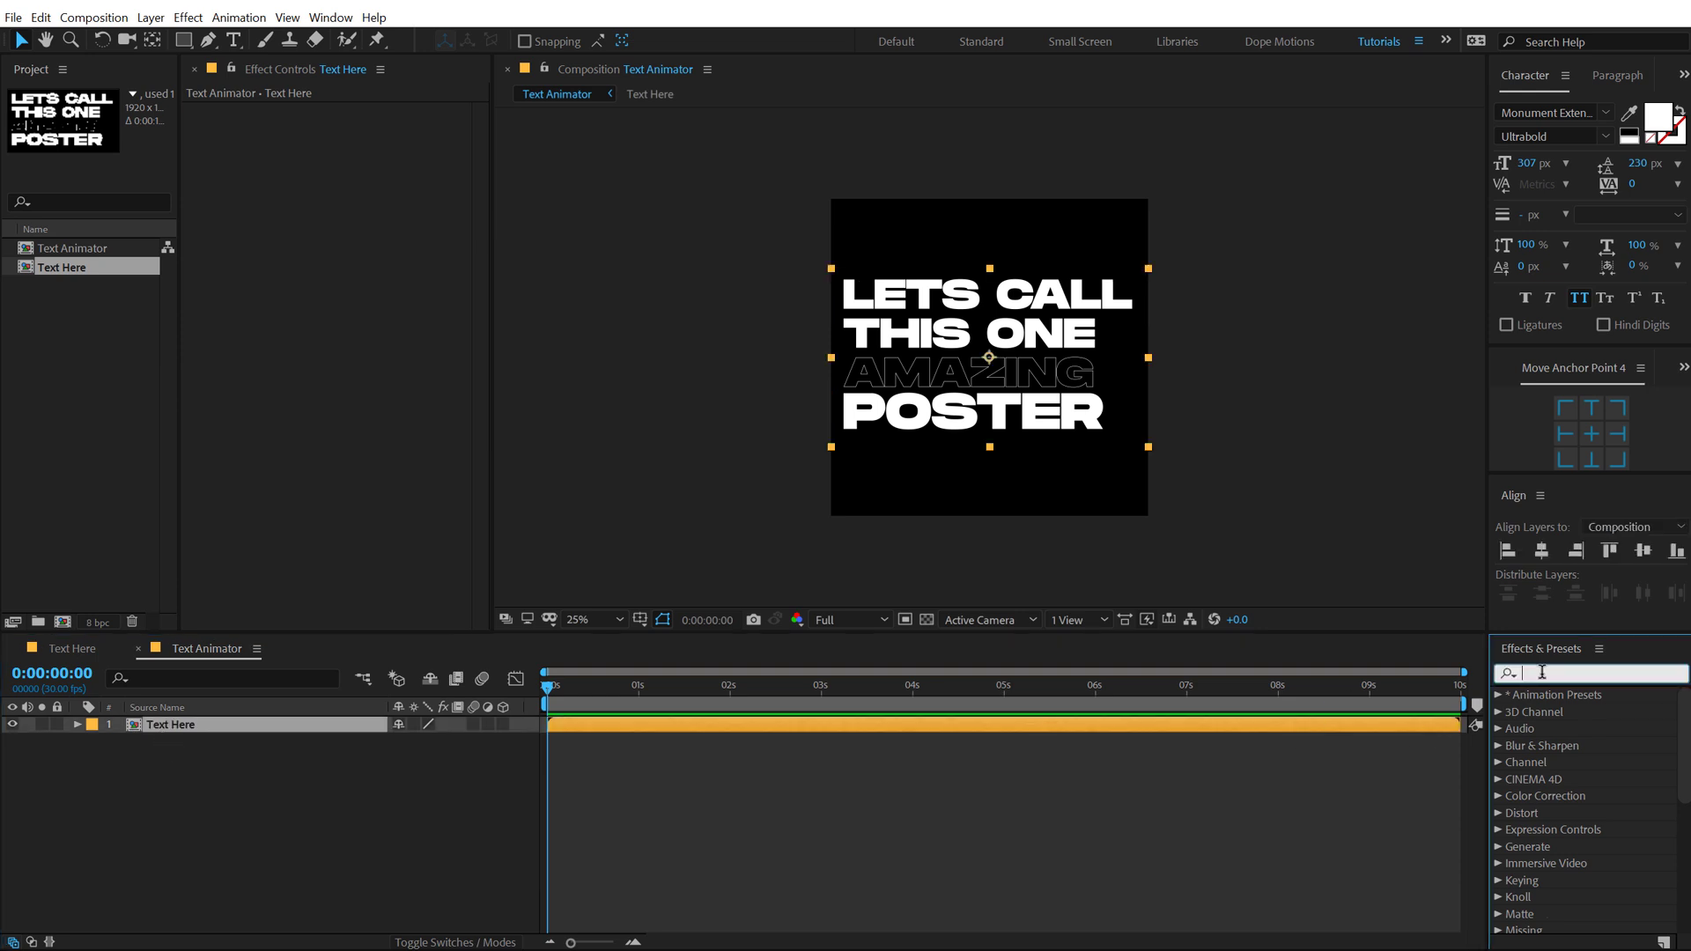
text(cc re)
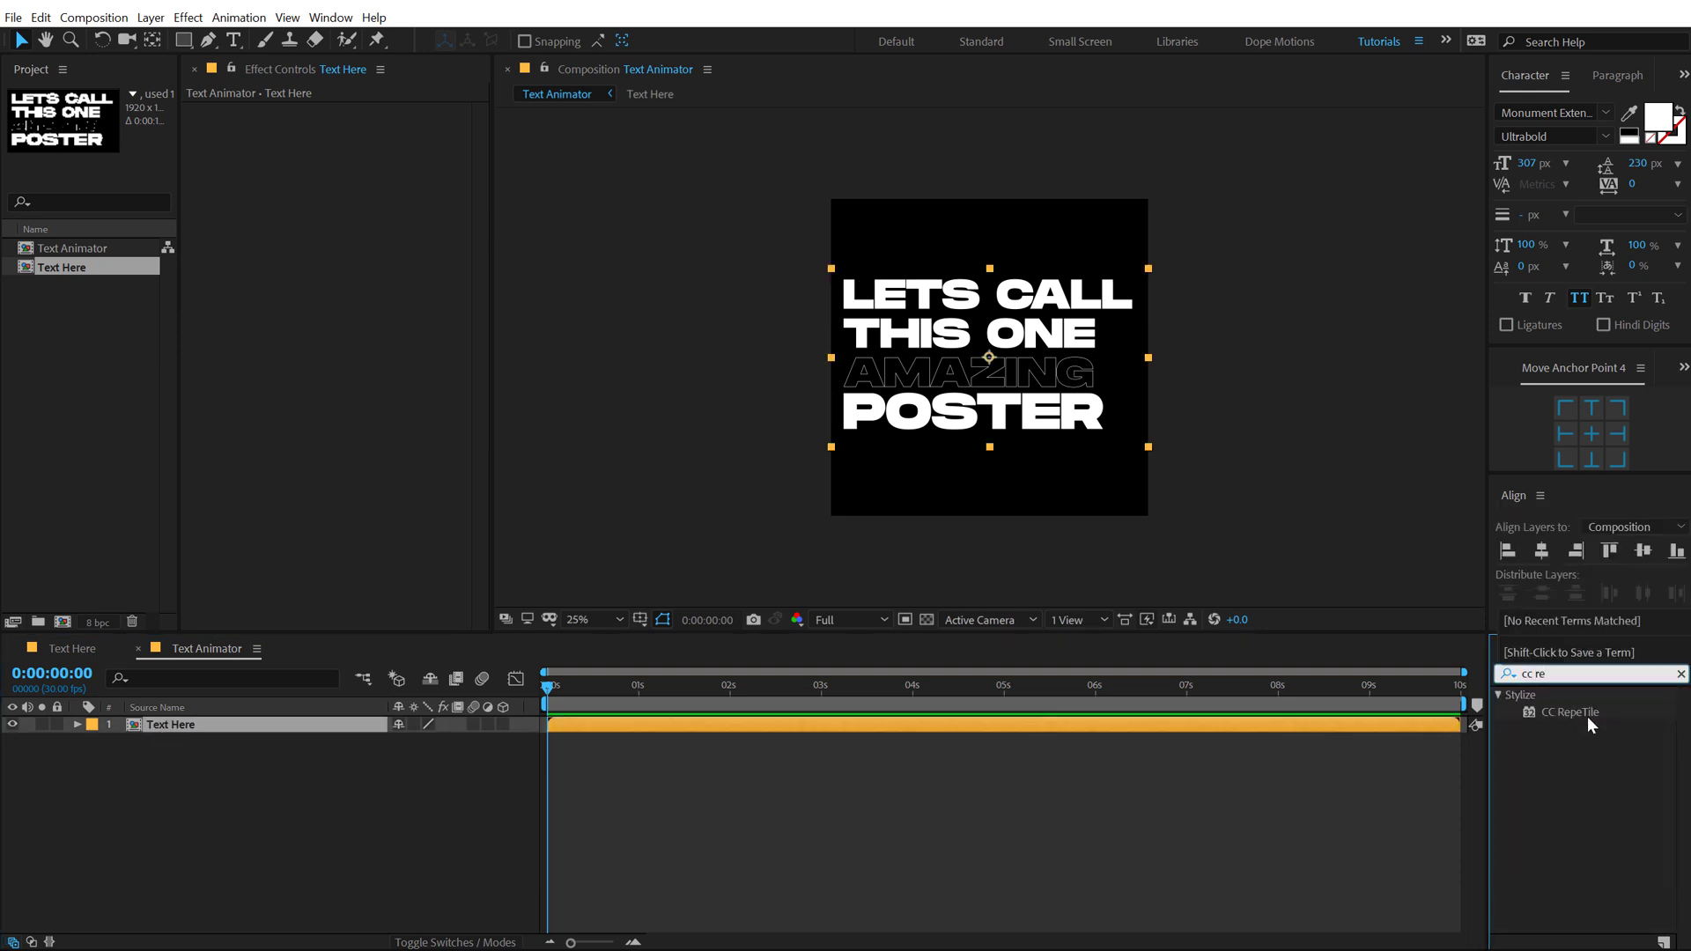
double_click(1588, 717)
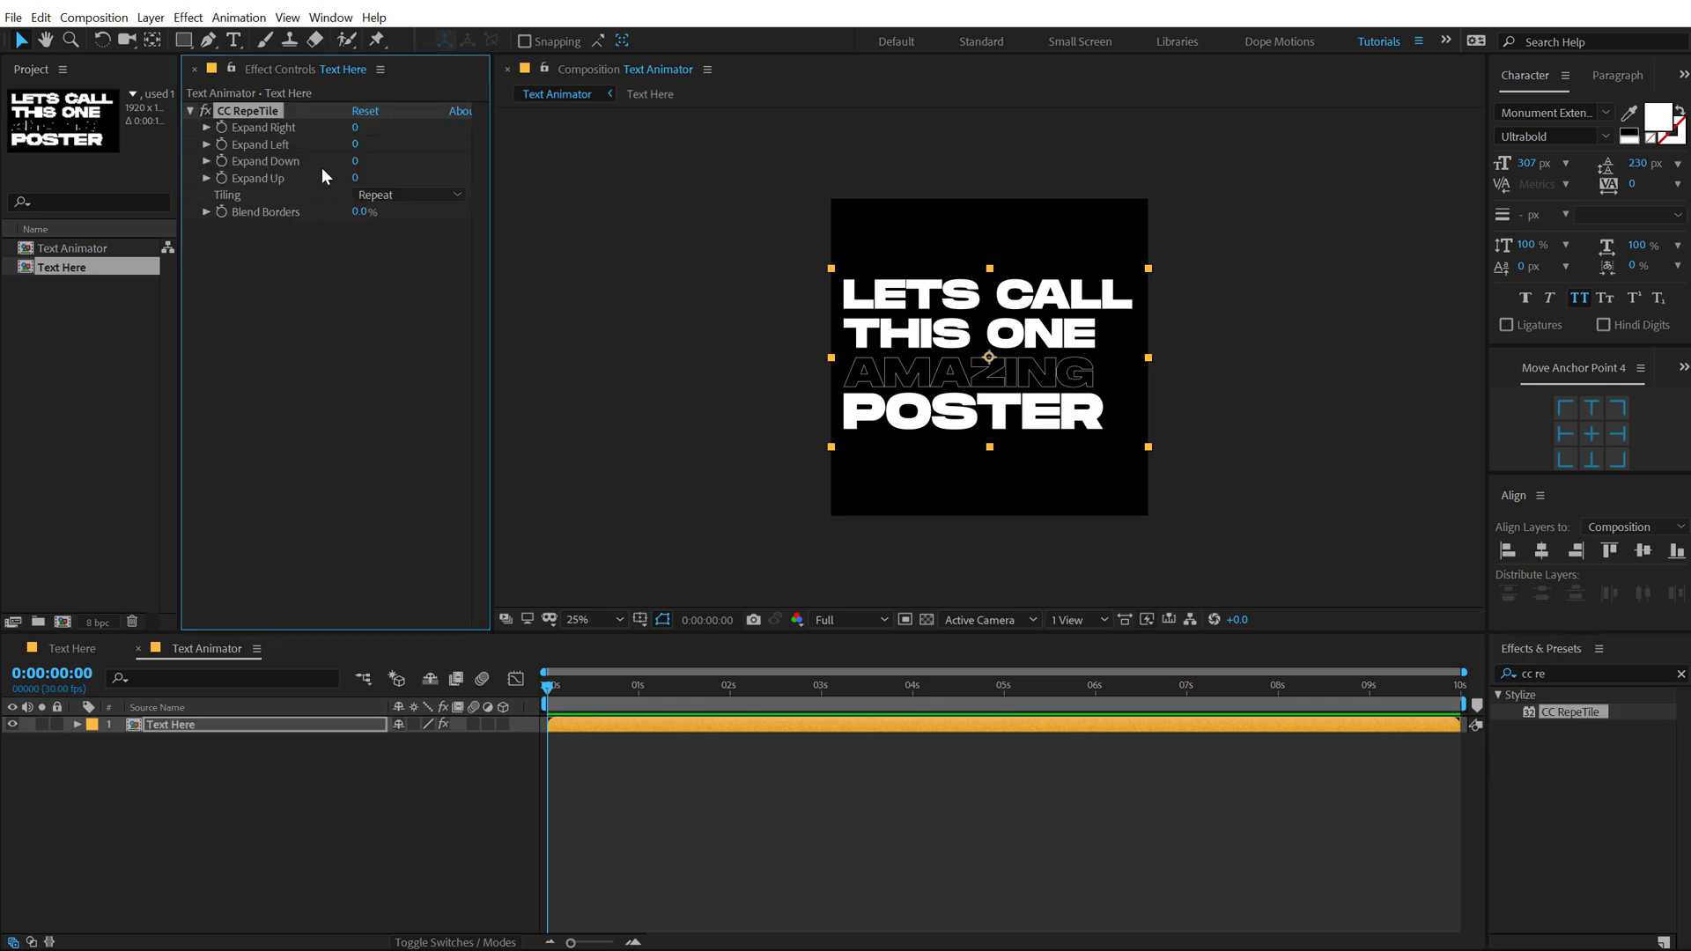
Step: Set CC RepeTile's Expand Down and Expand Up values to 1920 each
drag(355, 161, 1462, 181)
drag(357, 183, 1385, 204)
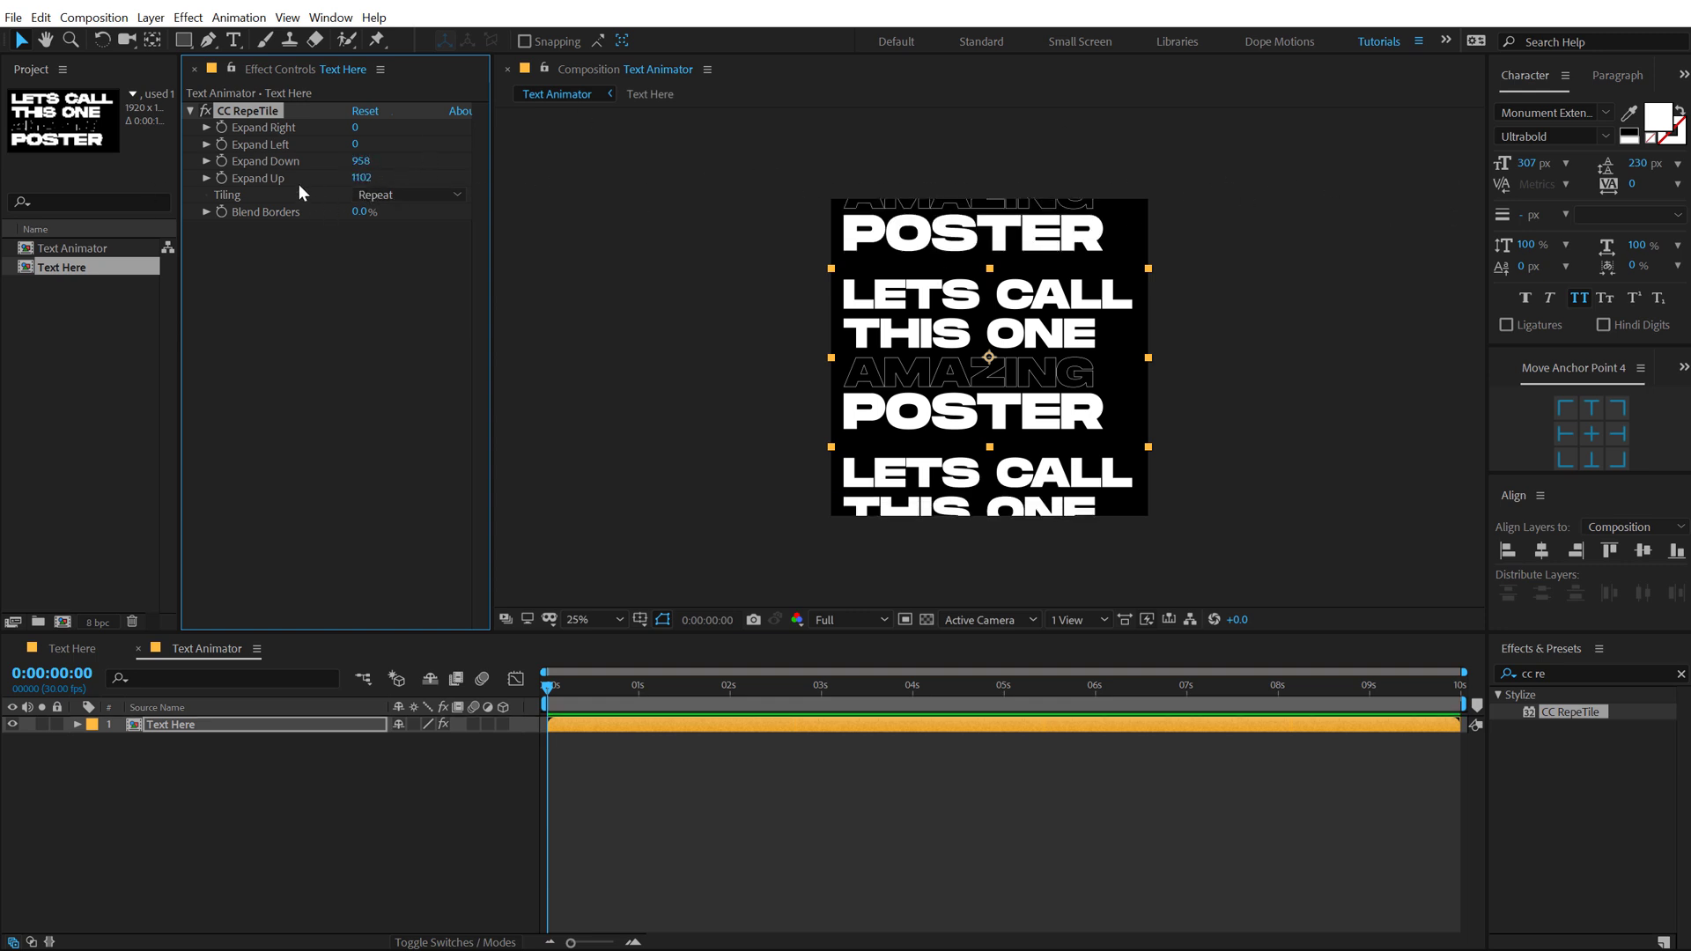
click(355, 161)
text(192)
drag(379, 161, 284, 165)
key(ctrl+c)
click(362, 177)
key(ctrl+v)
key(Return)
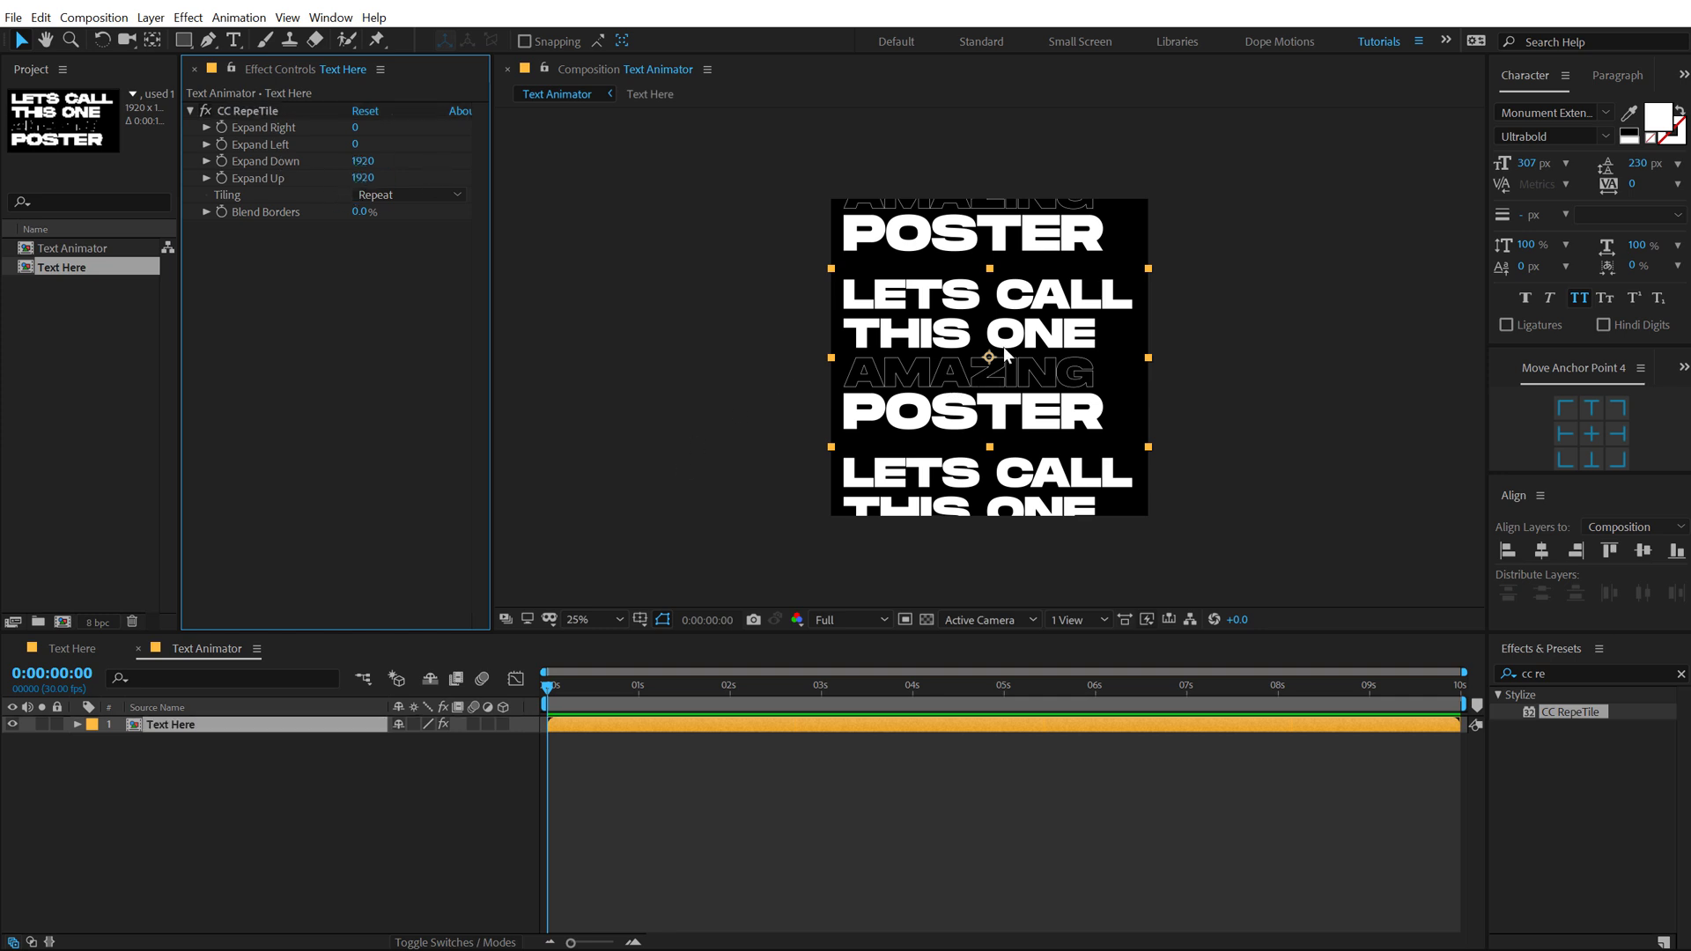
Step: Move the Text Here layer up to position 960, 348 and set a Position keyframe at the start of the timeline
drag(989, 363, 989, 257)
click(116, 727)
click(166, 724)
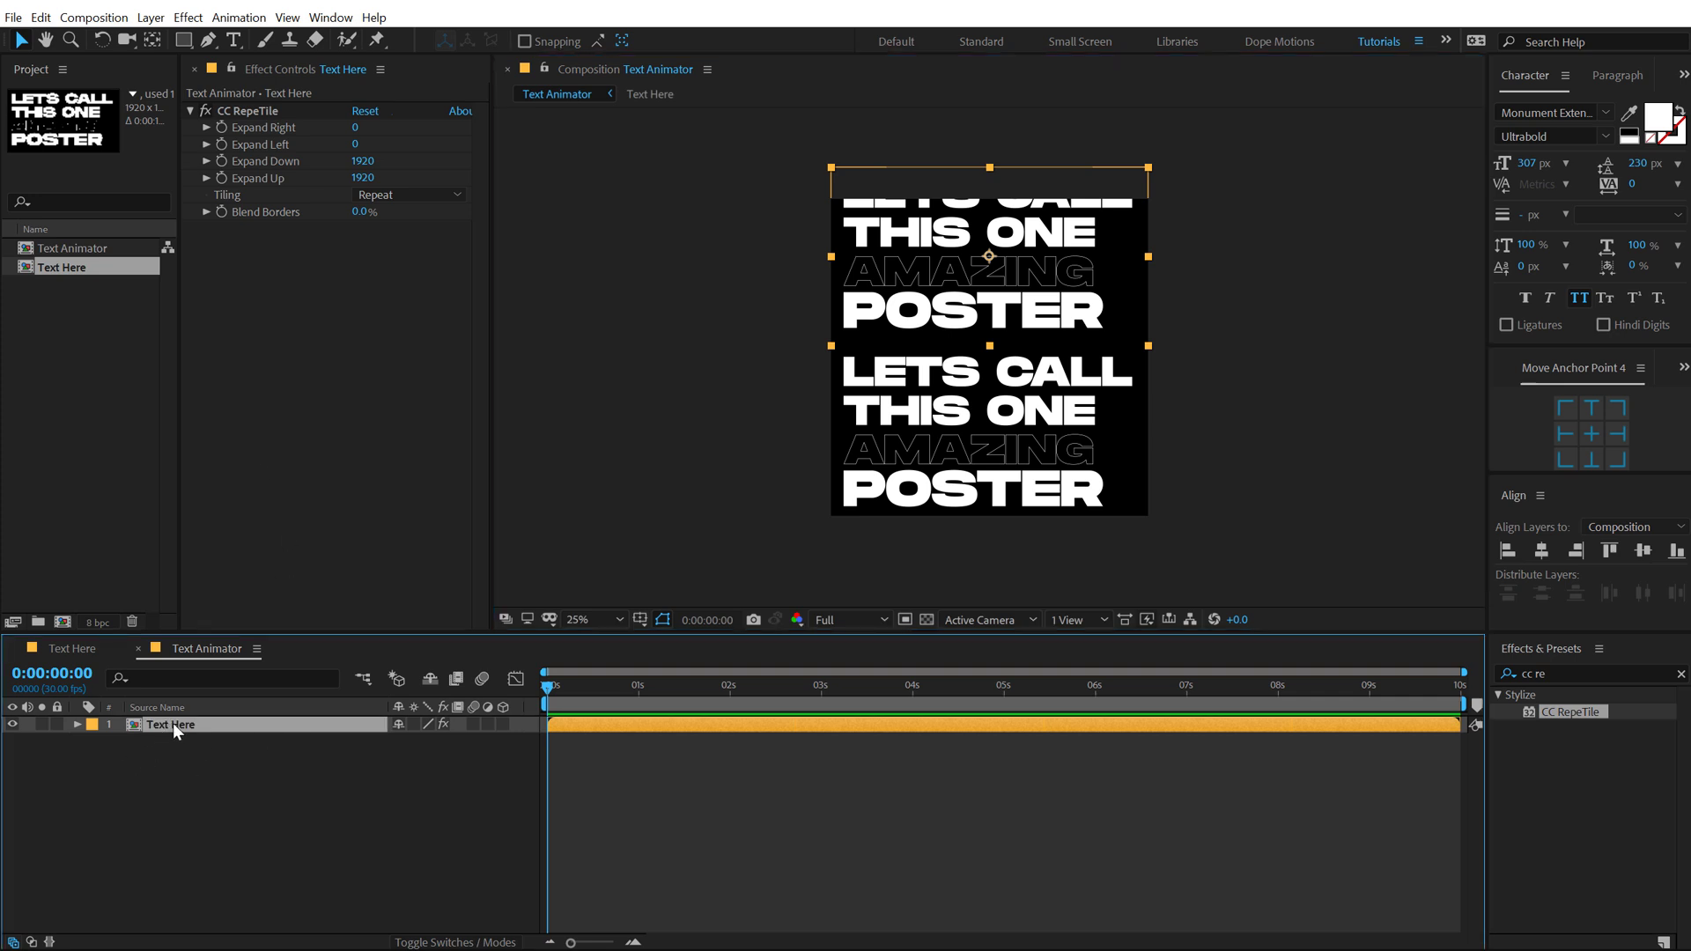
key(alt+shift+p)
click(123, 740)
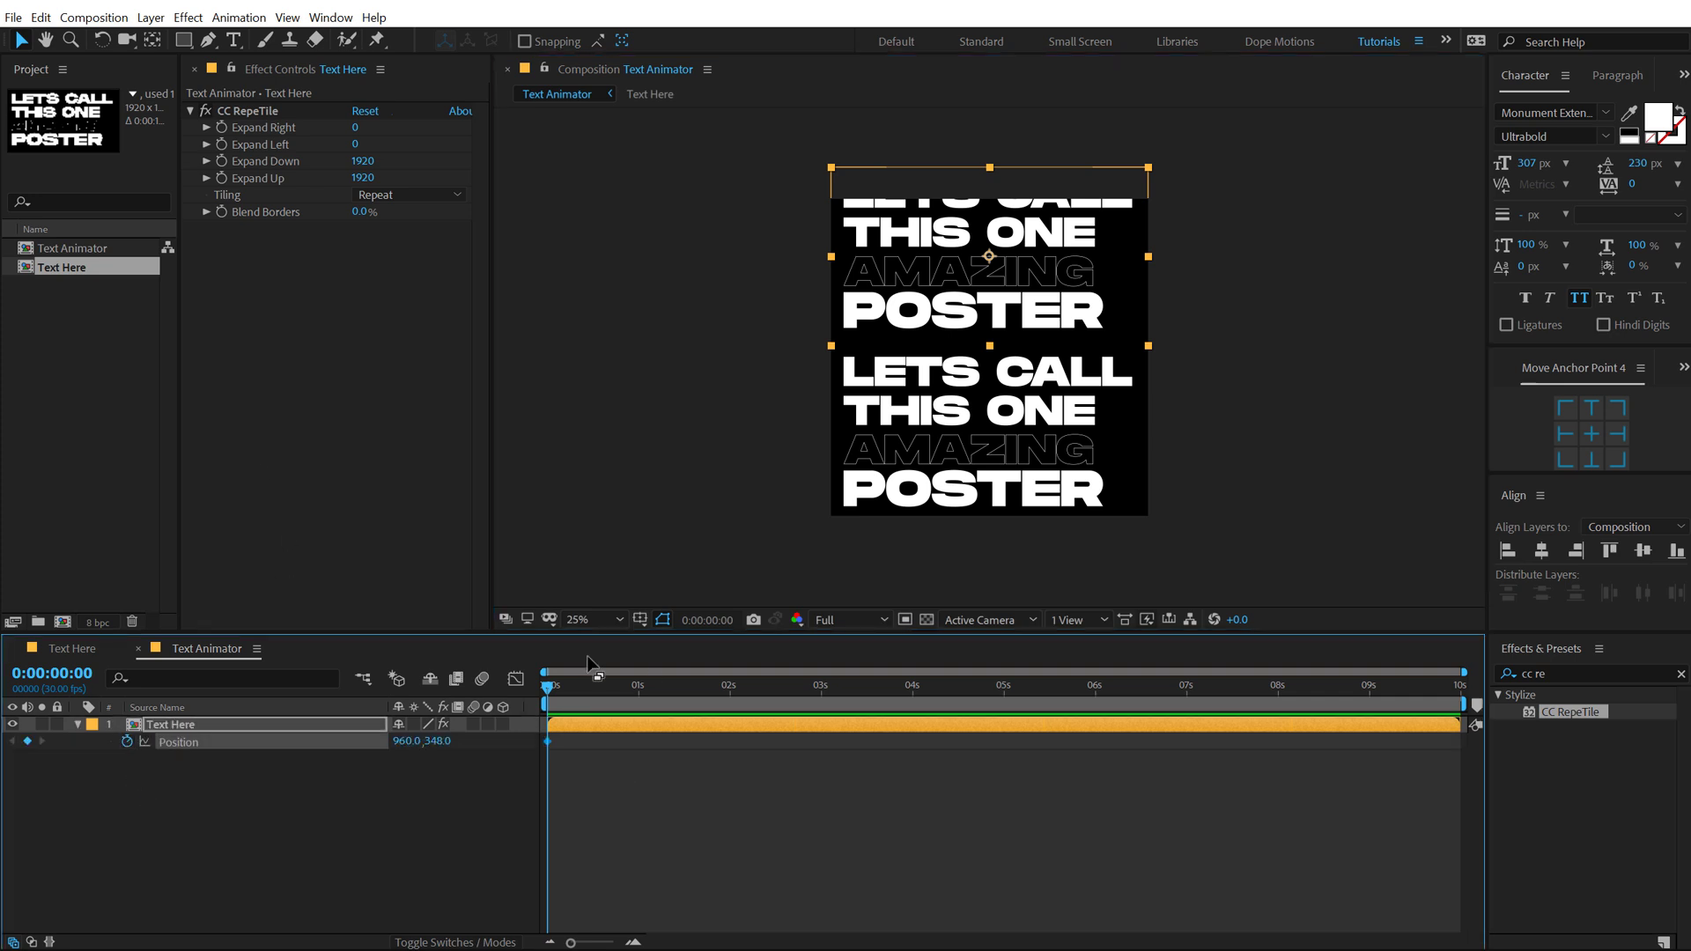
Step: At 0:00:09:29, move the Text Here layer down past the frame to set an end Position keyframe, and preview the scroll
drag(568, 690, 1537, 687)
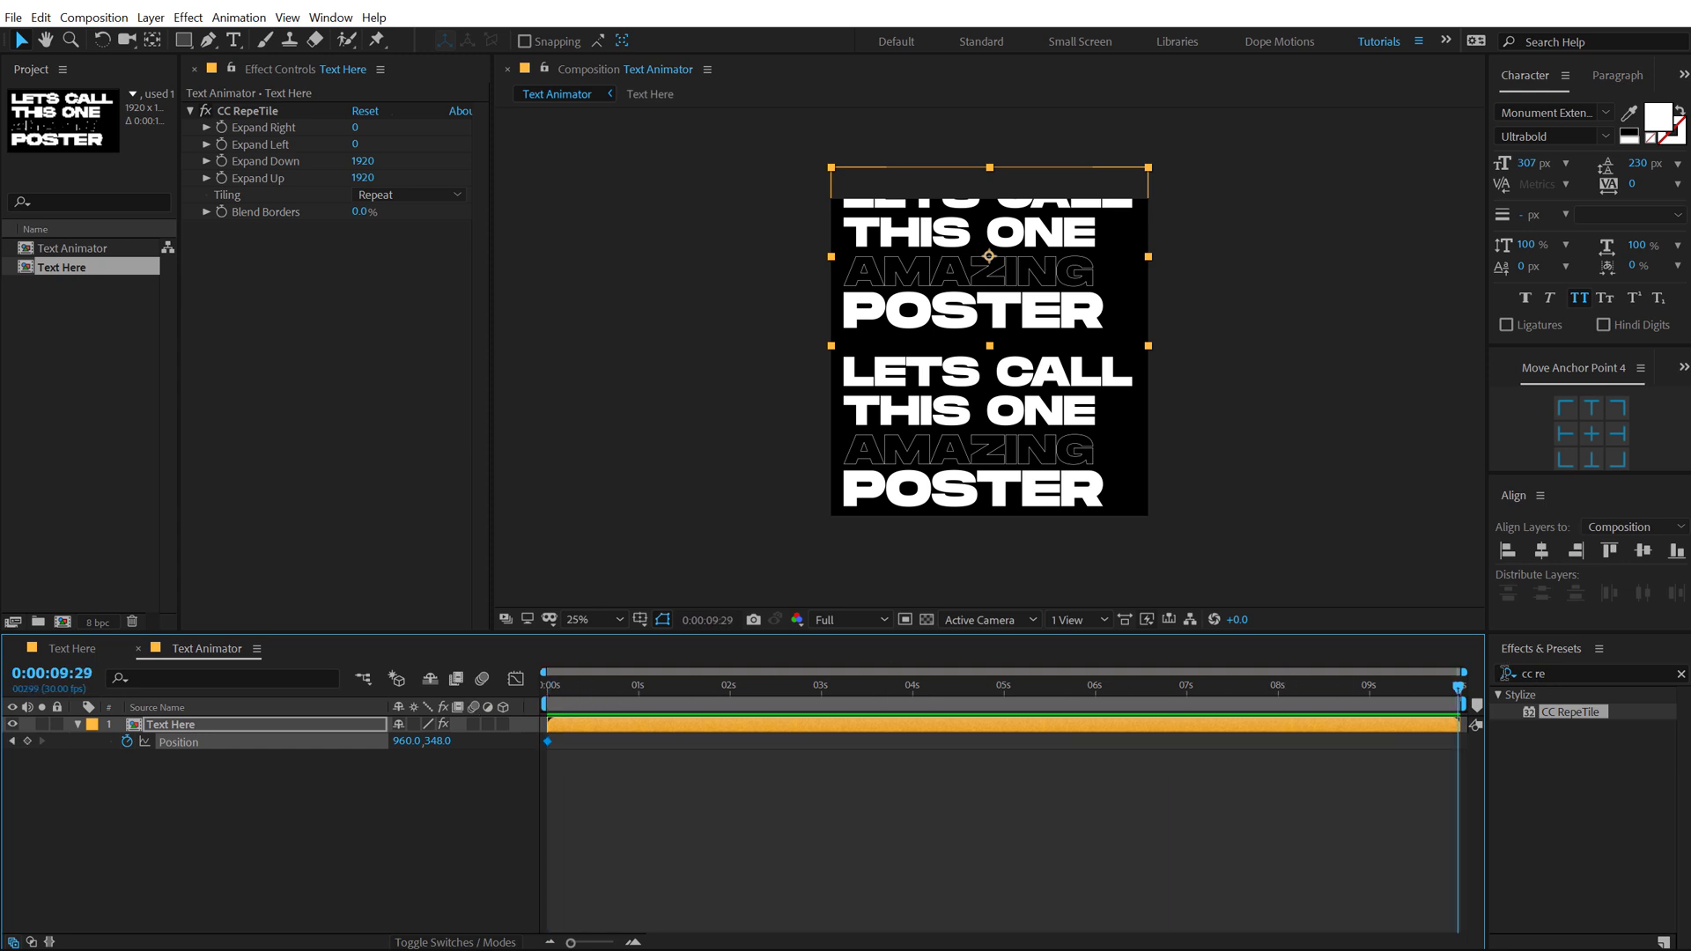
drag(995, 225, 1022, 607)
key(Home)
key(space)
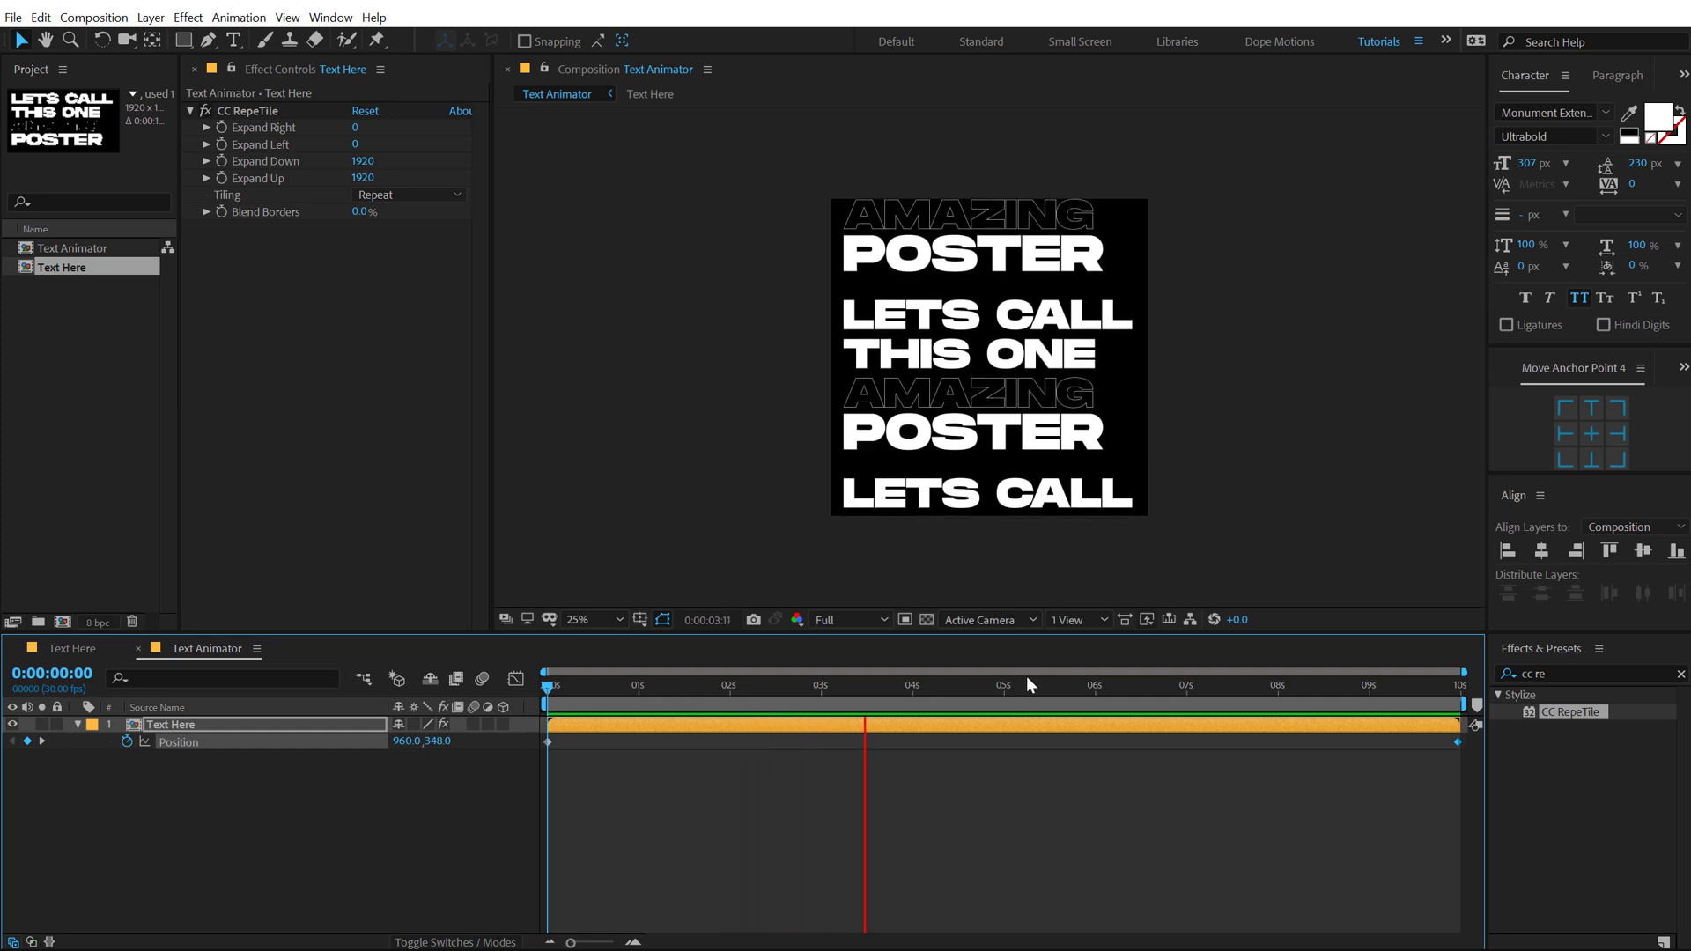
key(space)
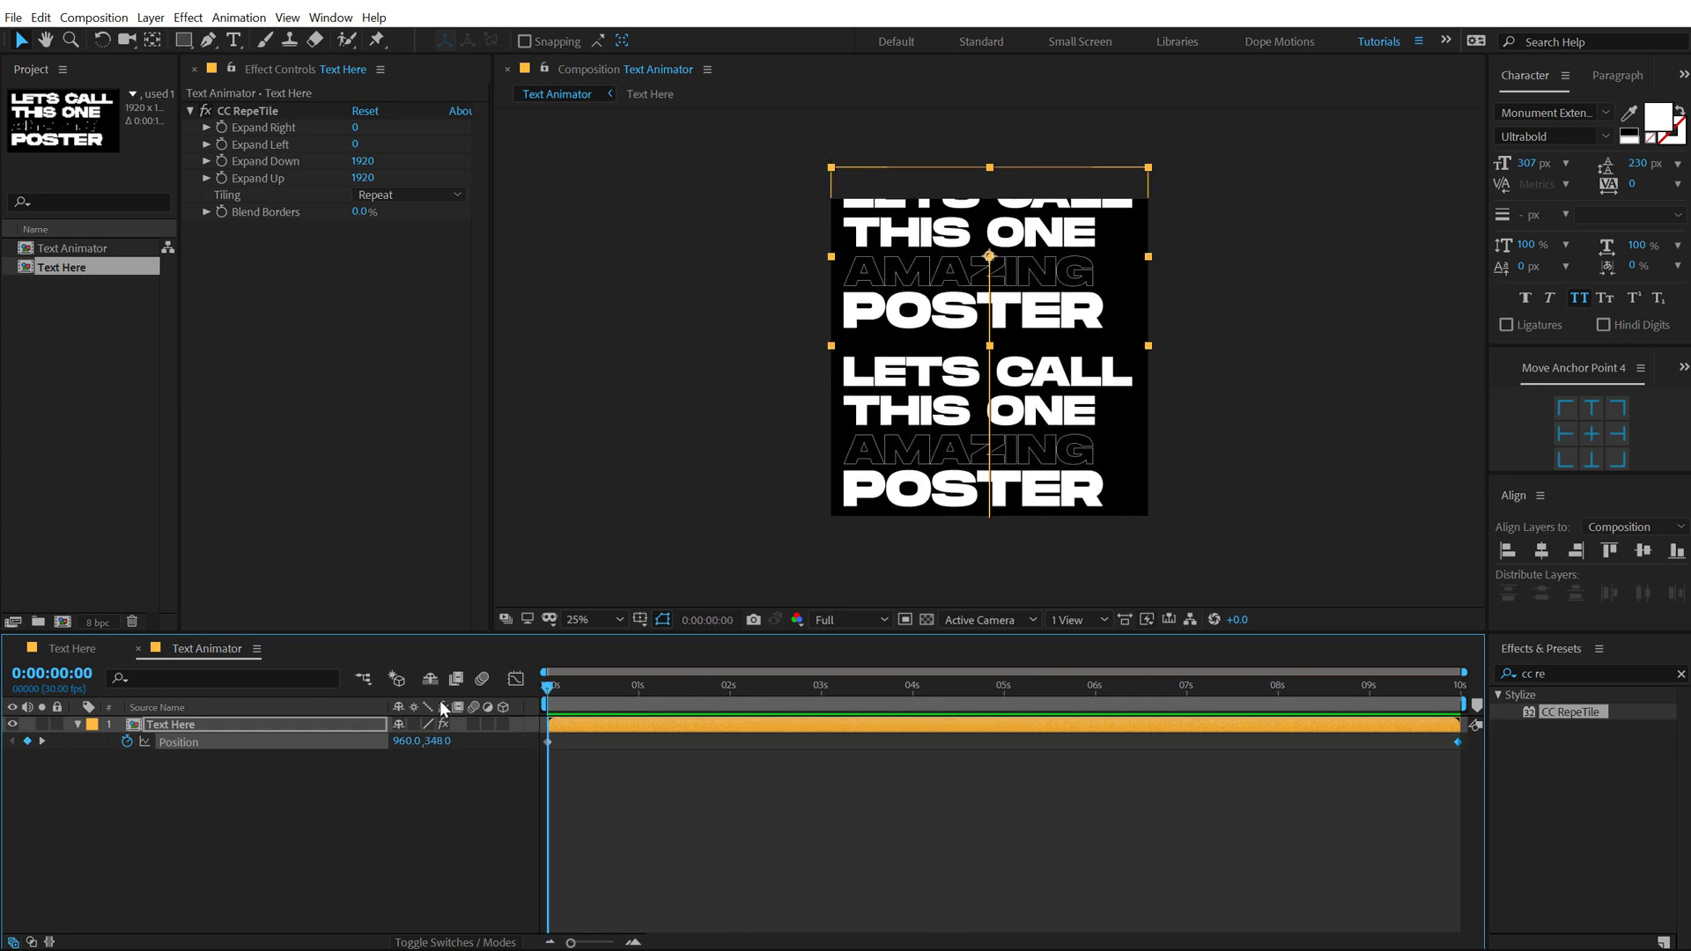
Step: Create a 1920 x 1920 composition named Text Scene_01 and add the Text Animator composition to it as a layer
click(129, 511)
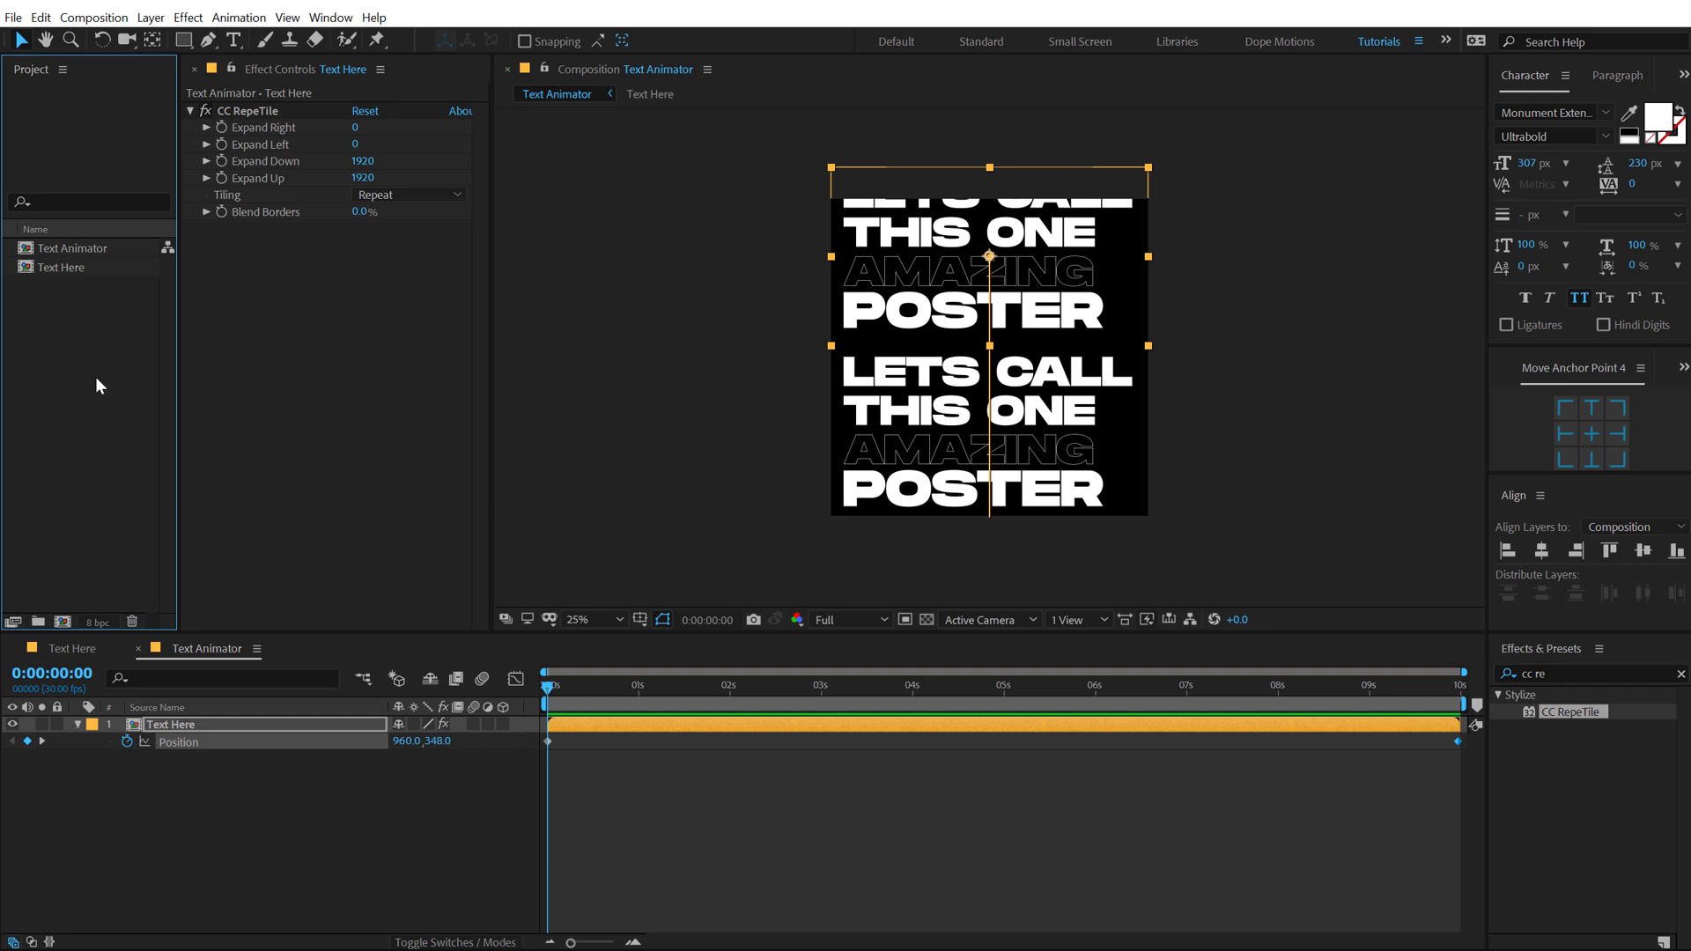
click(62, 621)
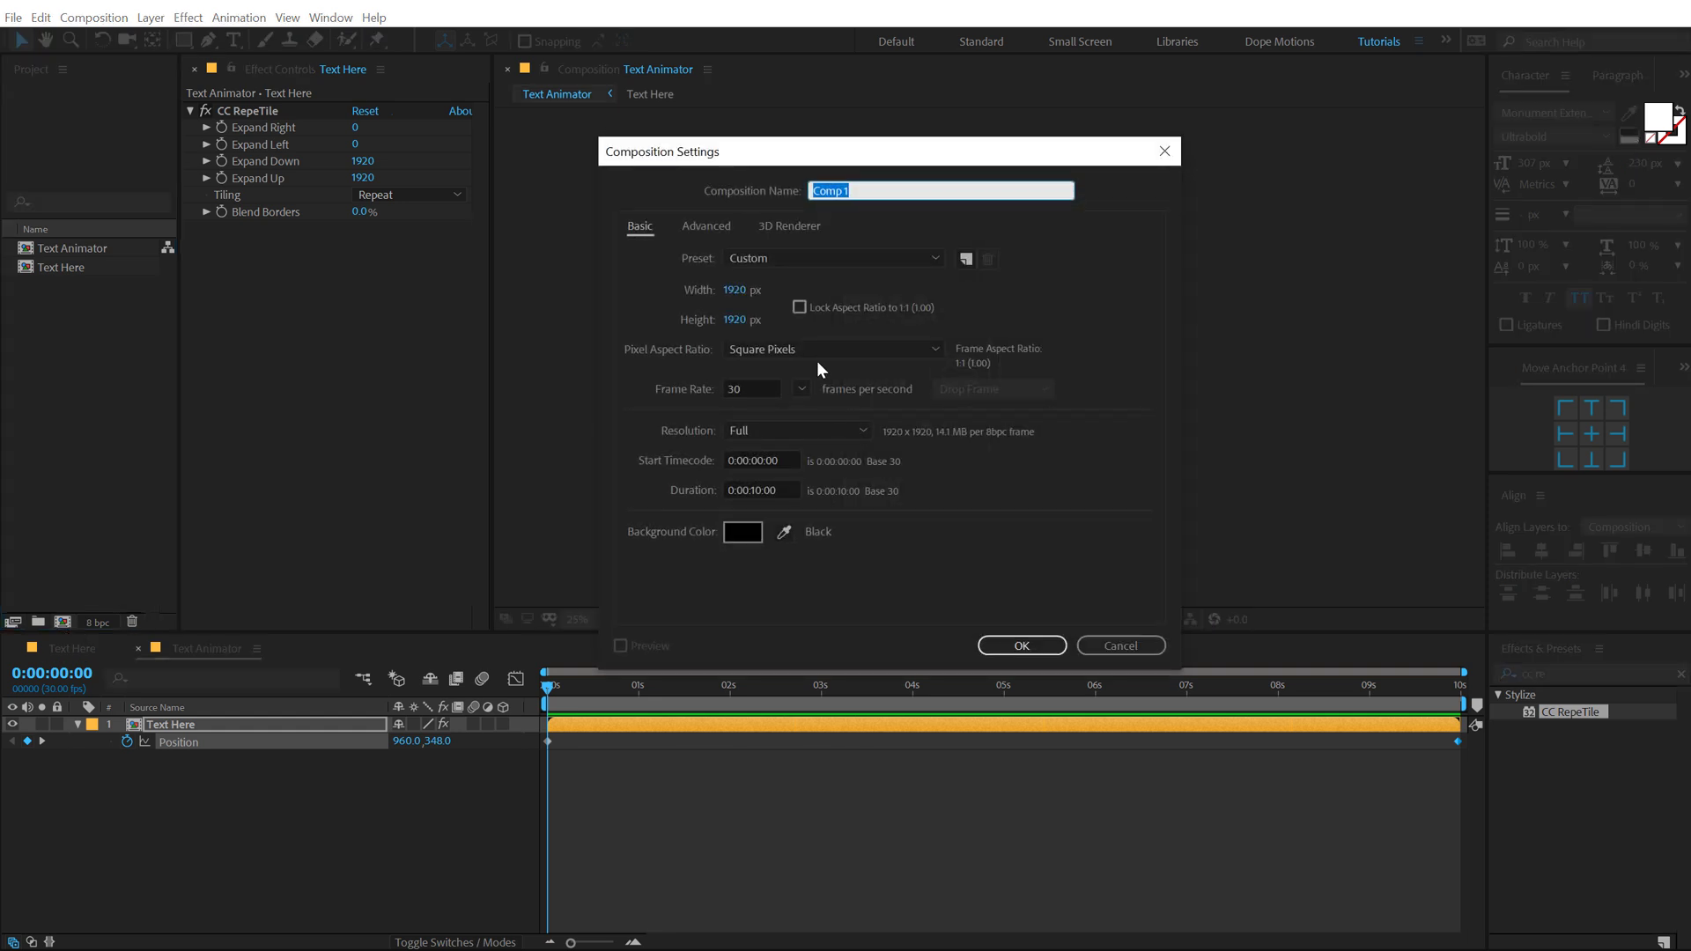
text(Text Scene_01)
click(1009, 651)
click(86, 300)
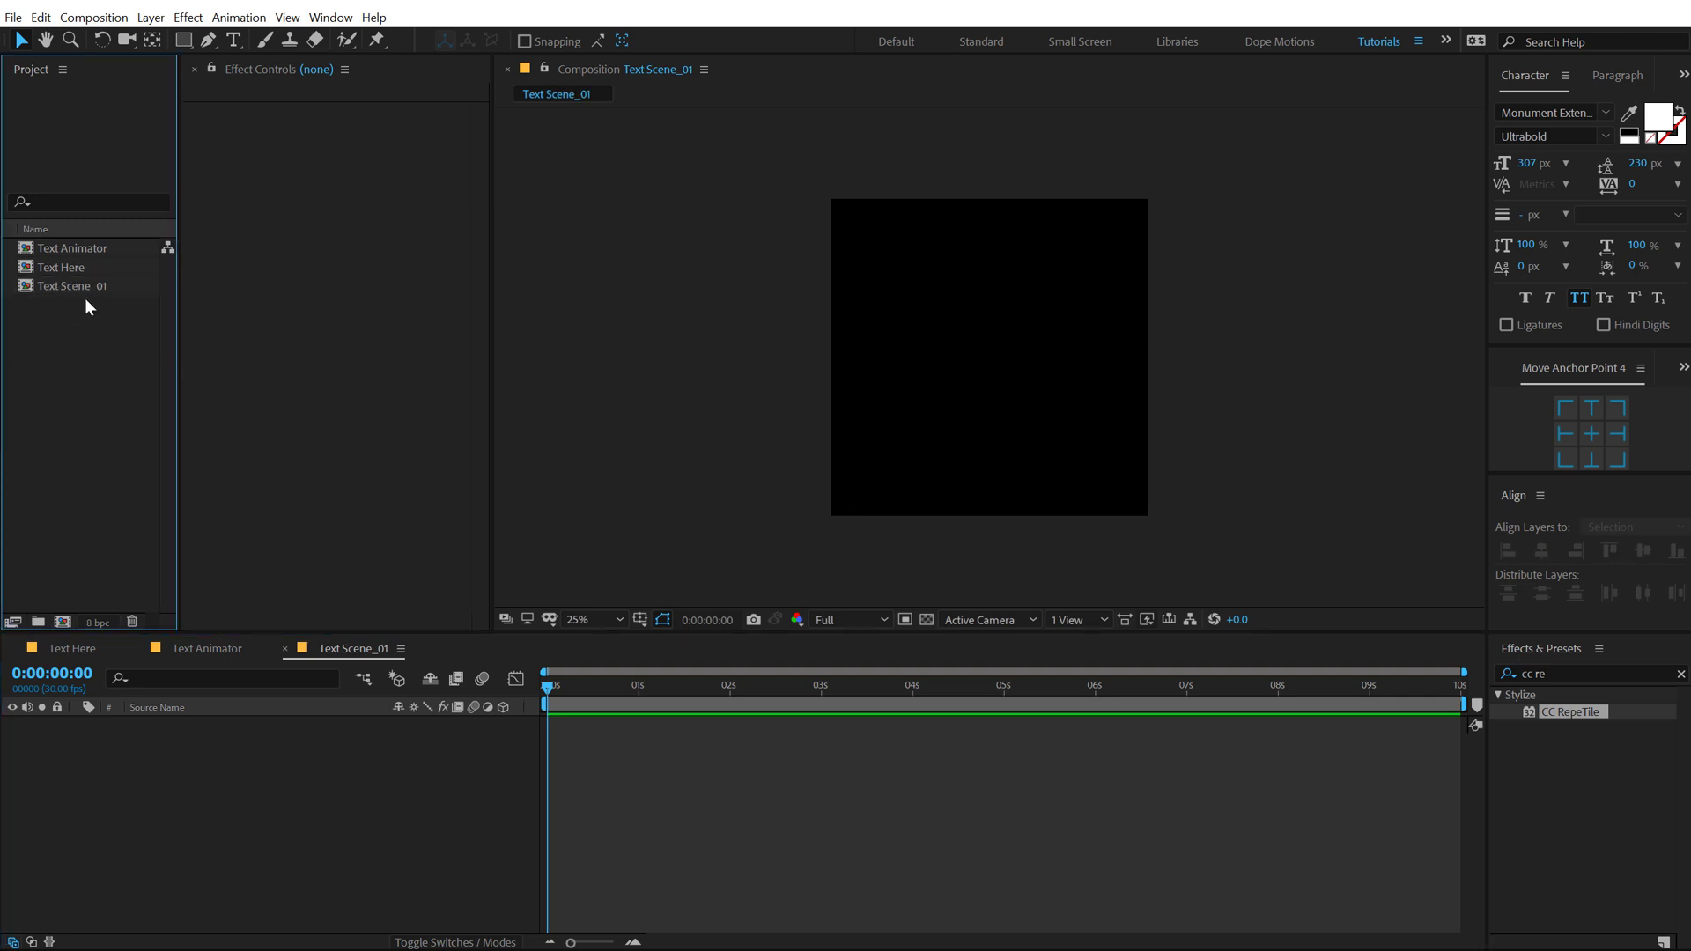
drag(78, 247, 124, 788)
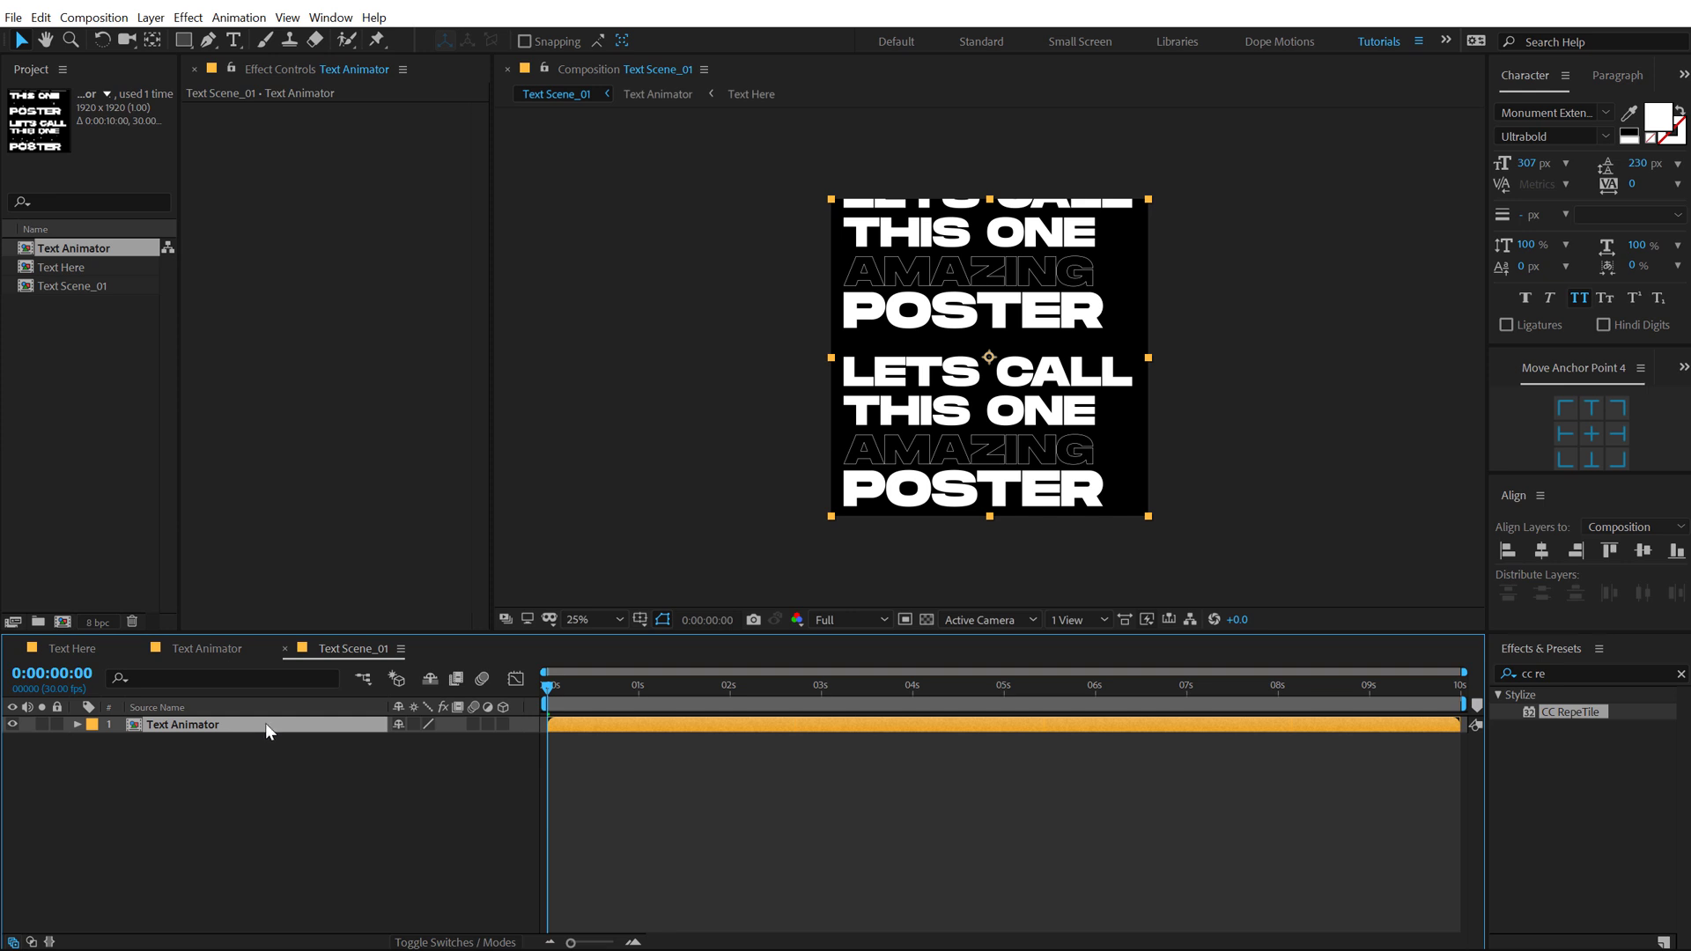
Step: Apply the Fill effect to the Text Animator layer and set its colour to bright green (40FF00)
key(ctrl+5)
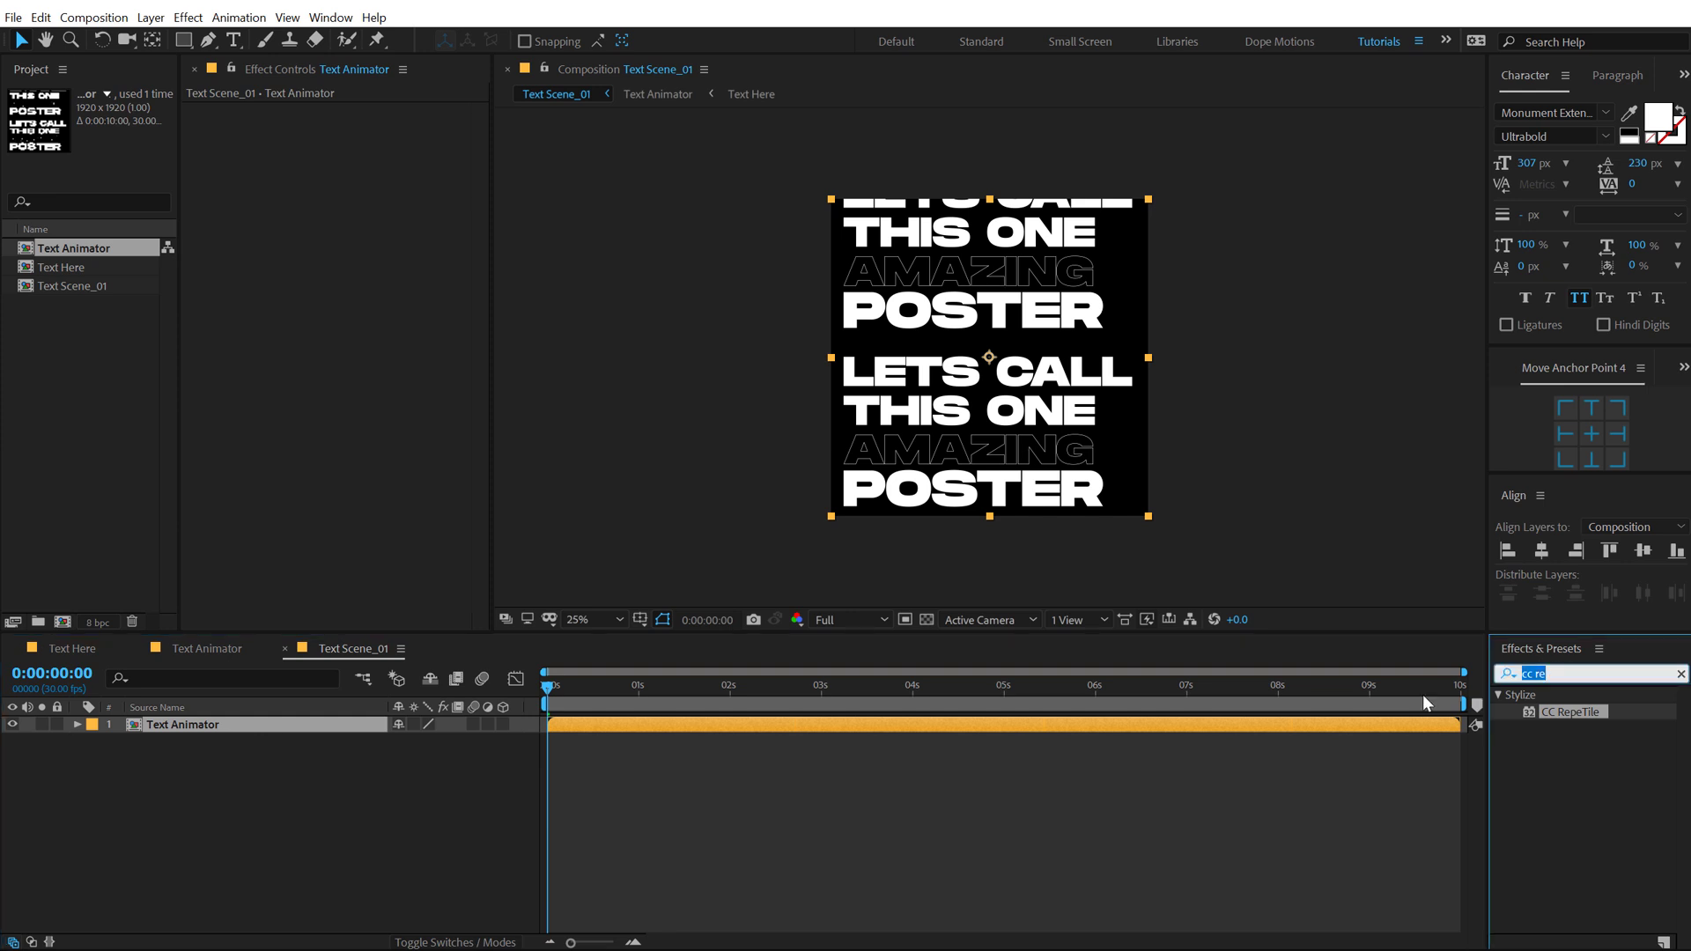
text(fill)
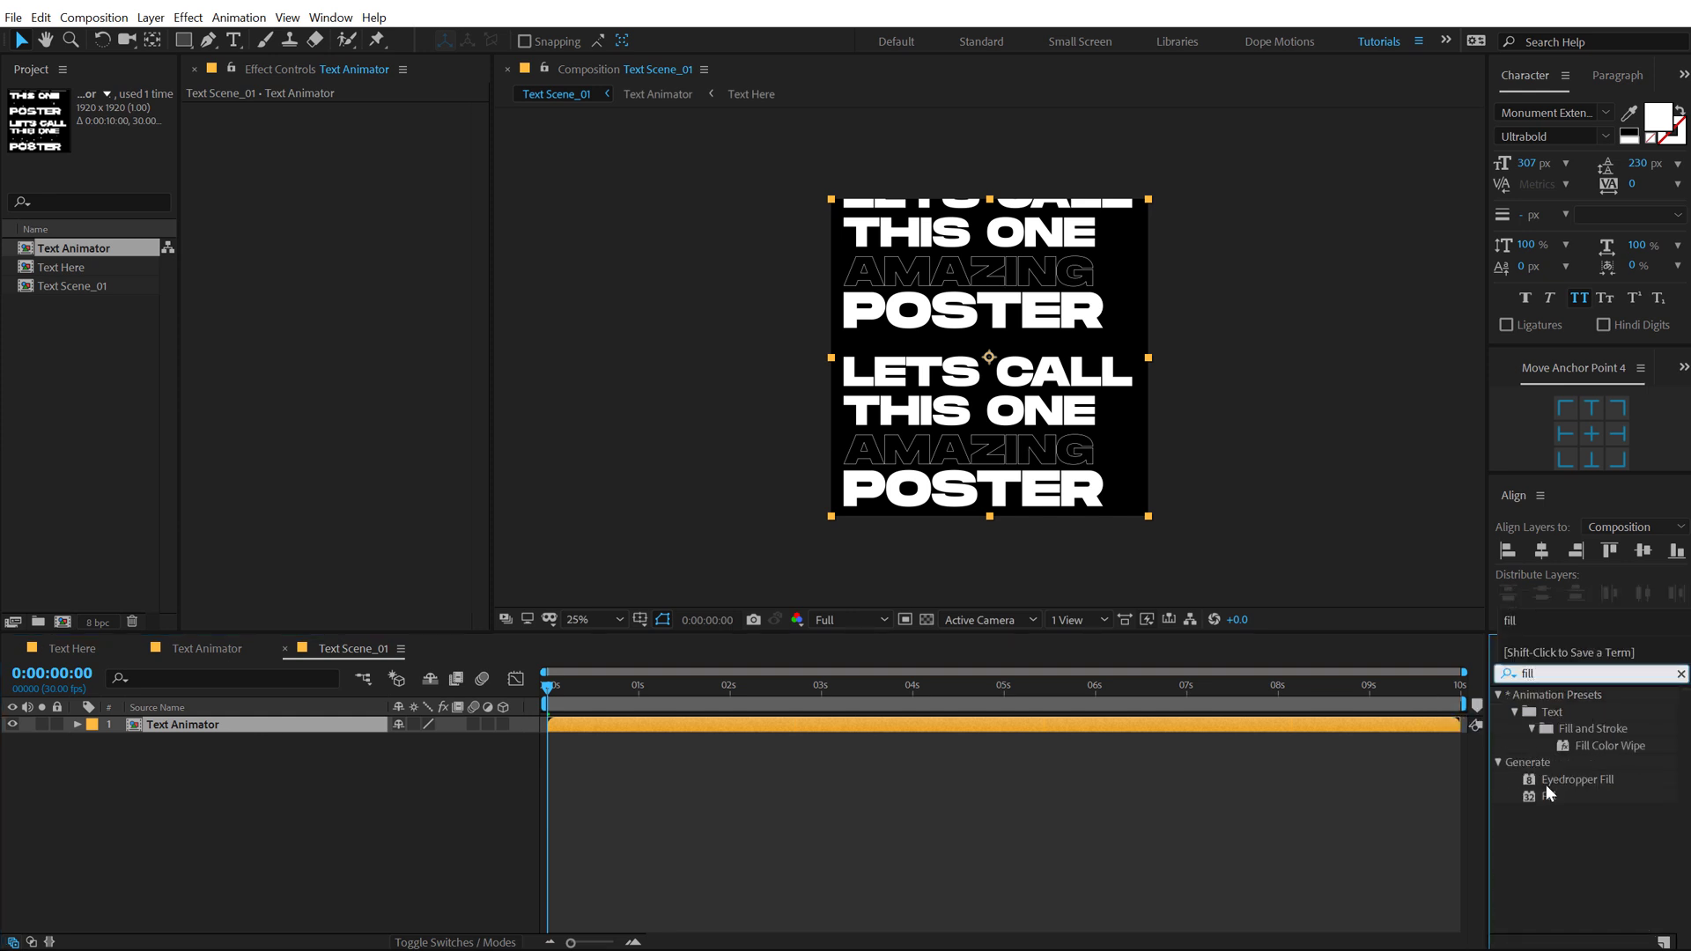
double_click(1549, 794)
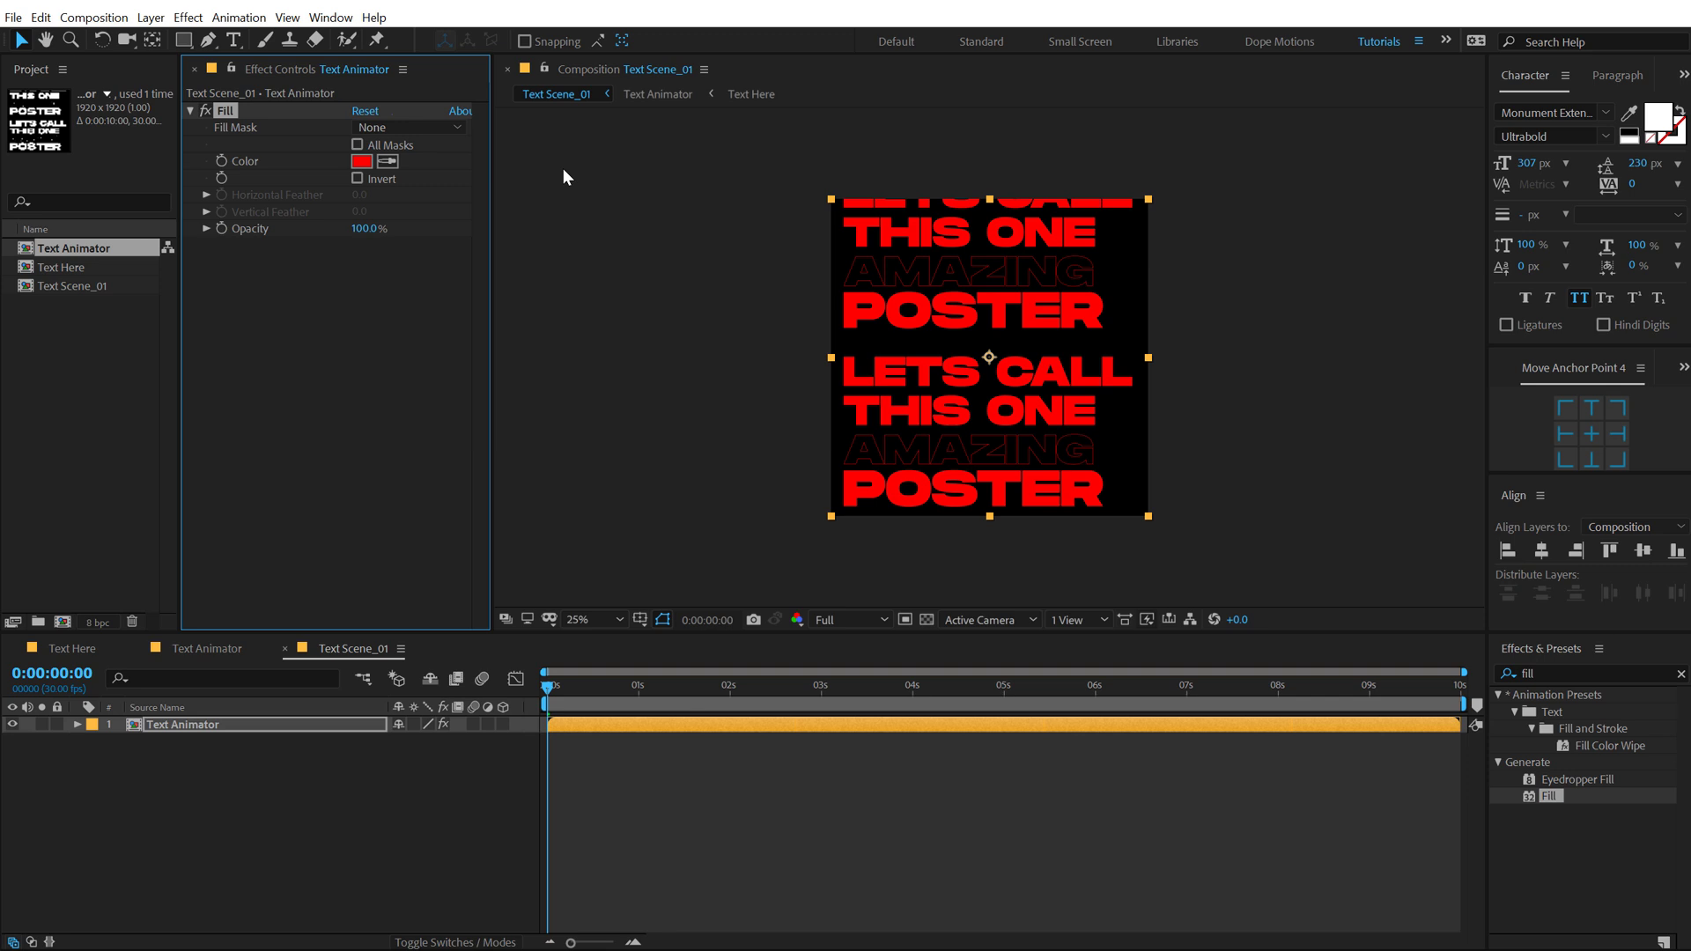
click(360, 166)
mouse_move(384, 418)
mouse_down()
mouse_move(379, 405)
mouse_move(393, 430)
mouse_up()
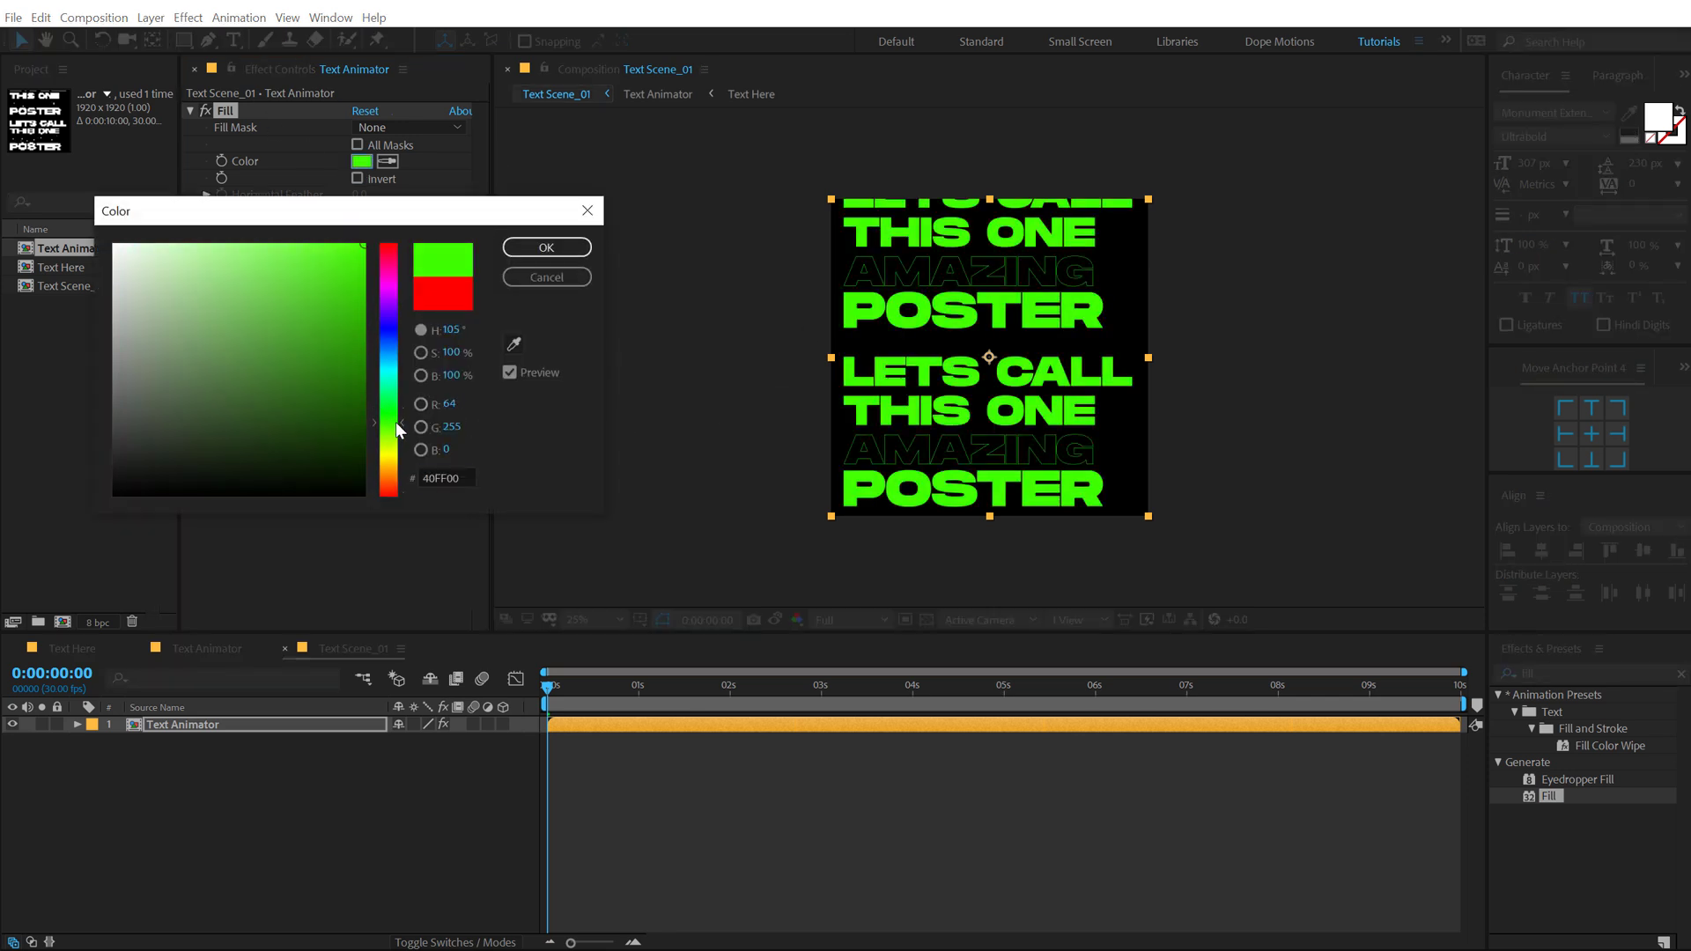
click(547, 247)
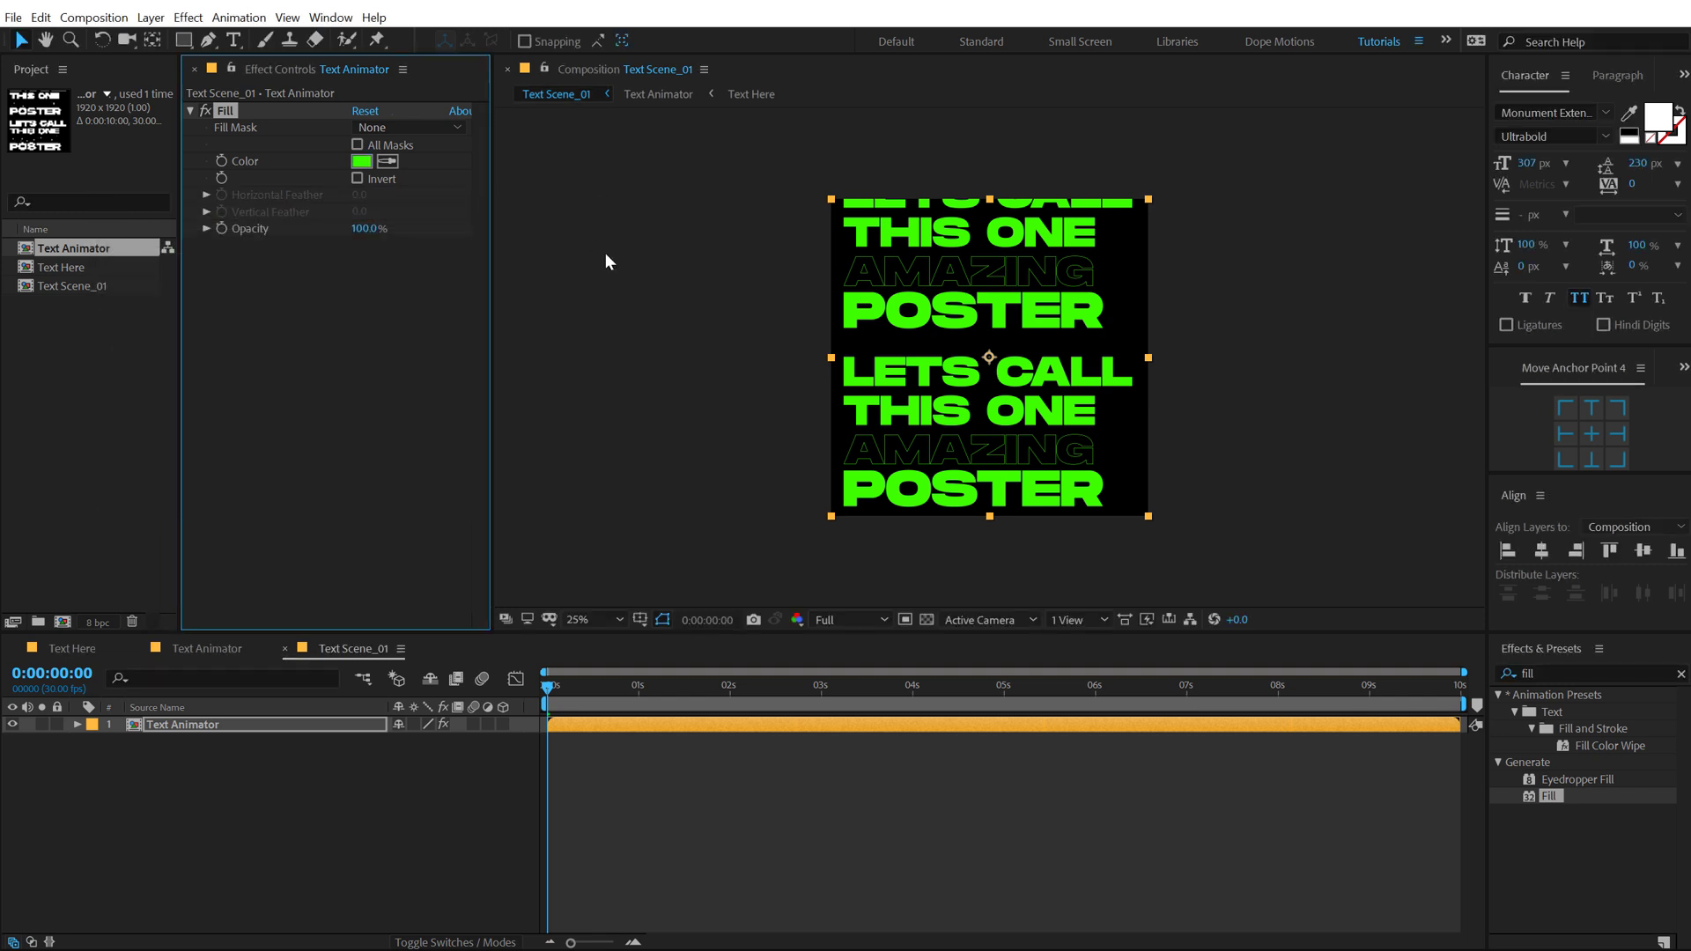
Step: Apply Turbulent Displace to the Text Animator layer, set its Size to 420, and scrub through the distorted scroll
click(1541, 674)
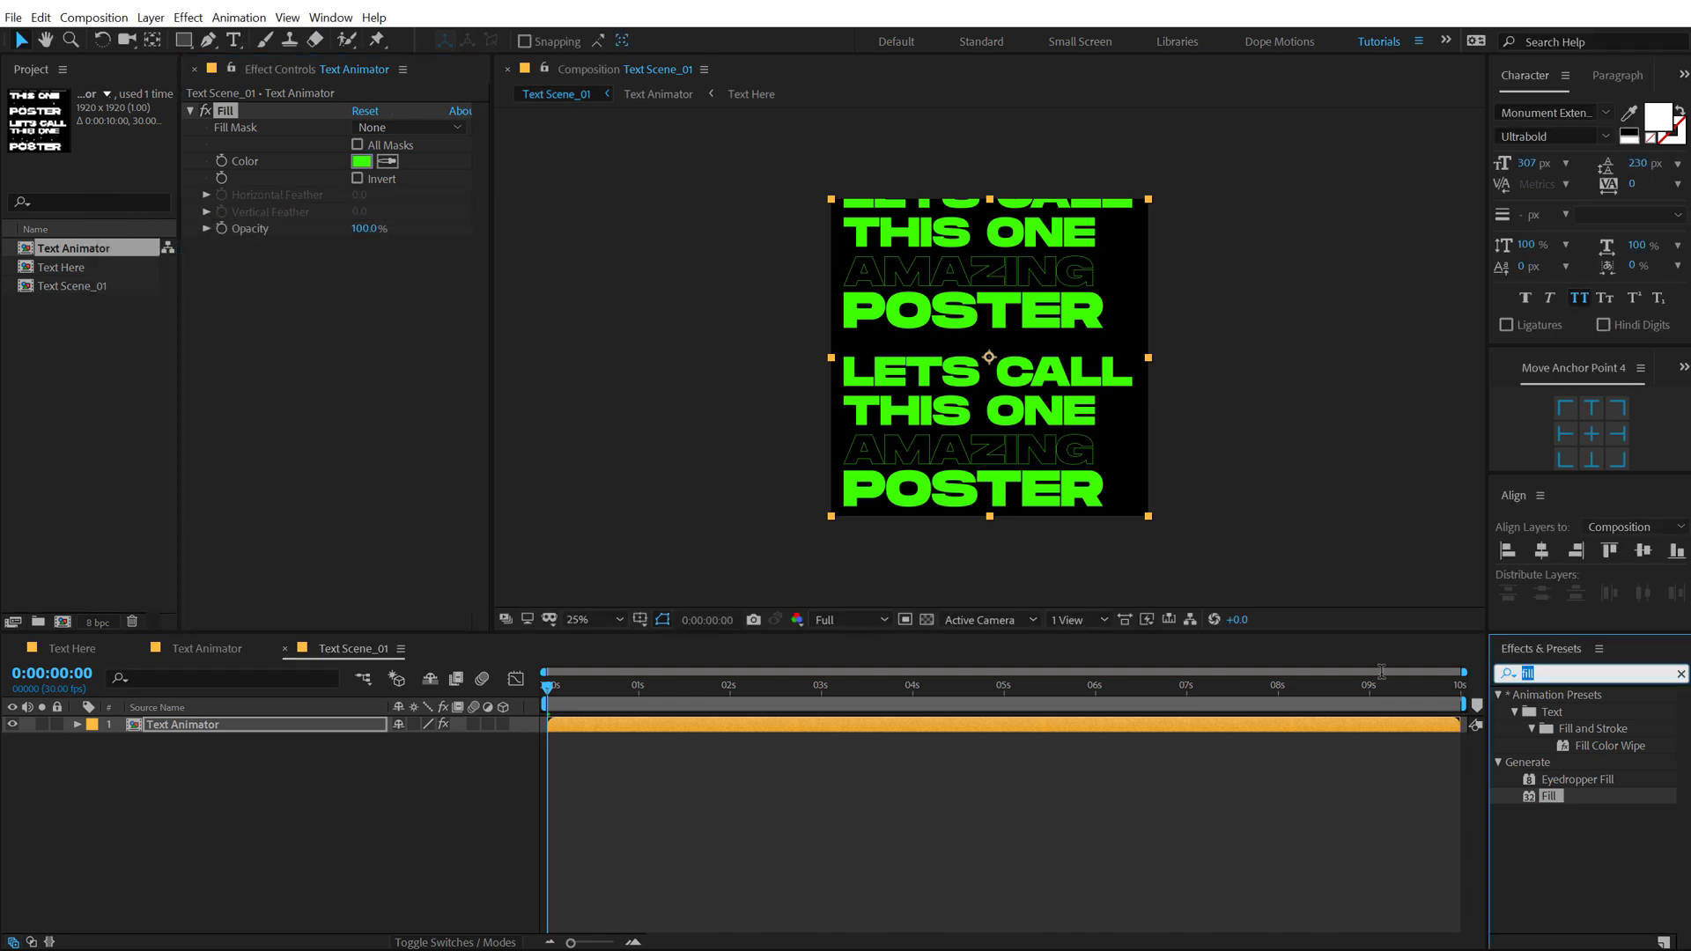
text(turbul)
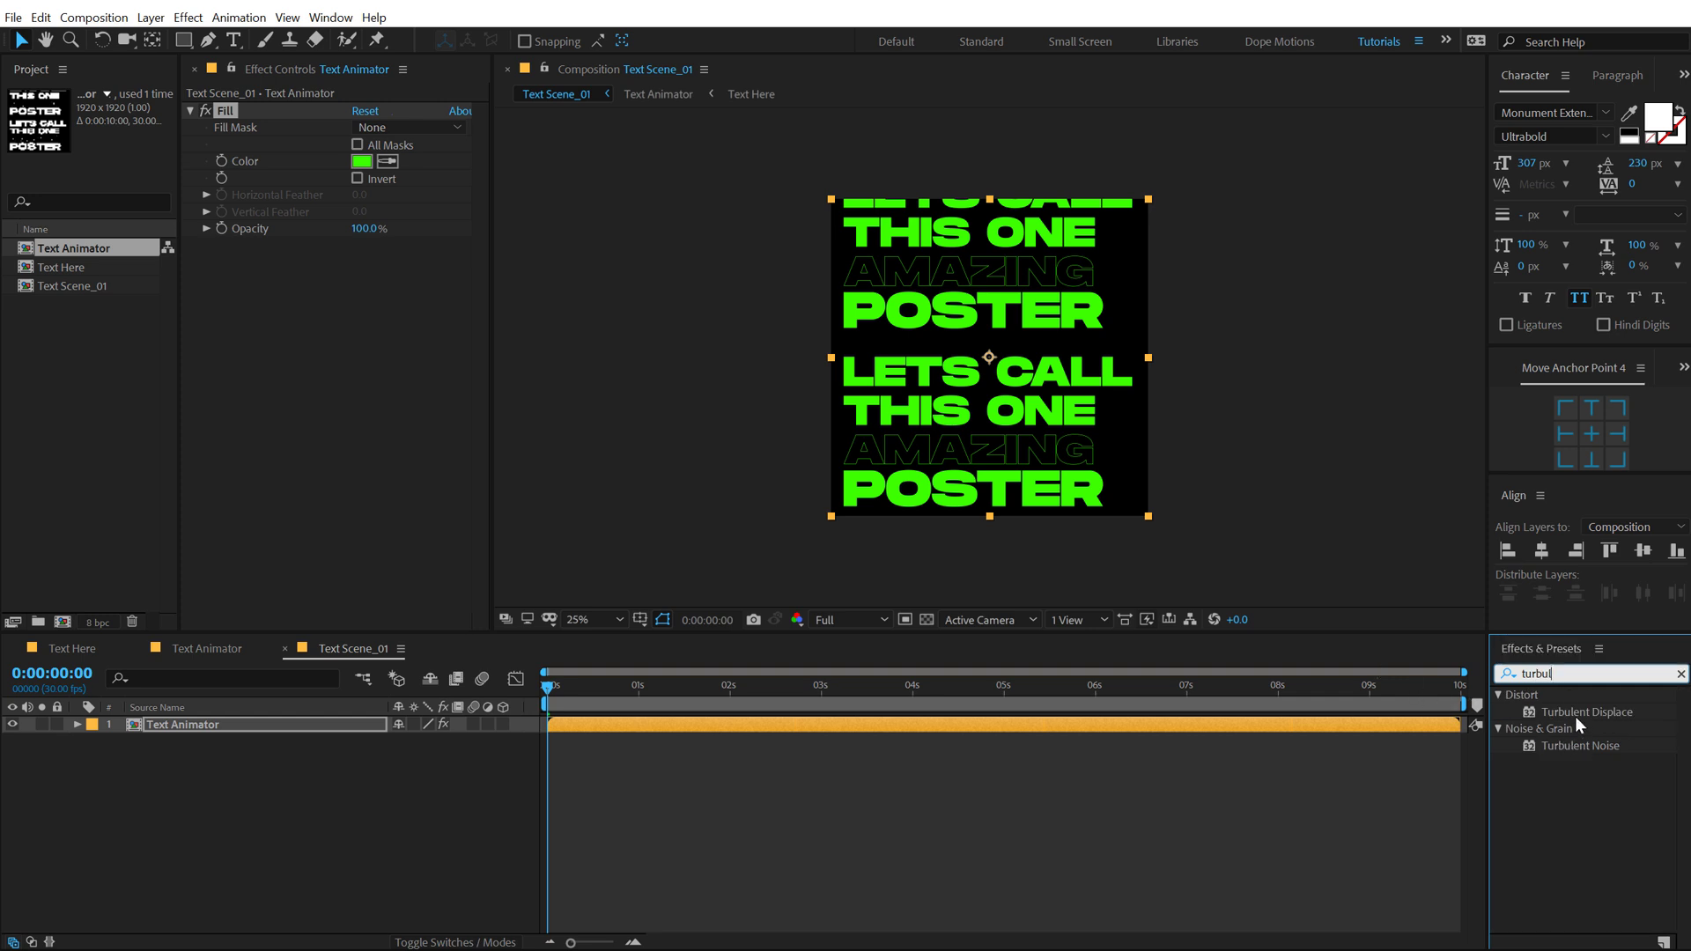
drag(1574, 714, 1040, 497)
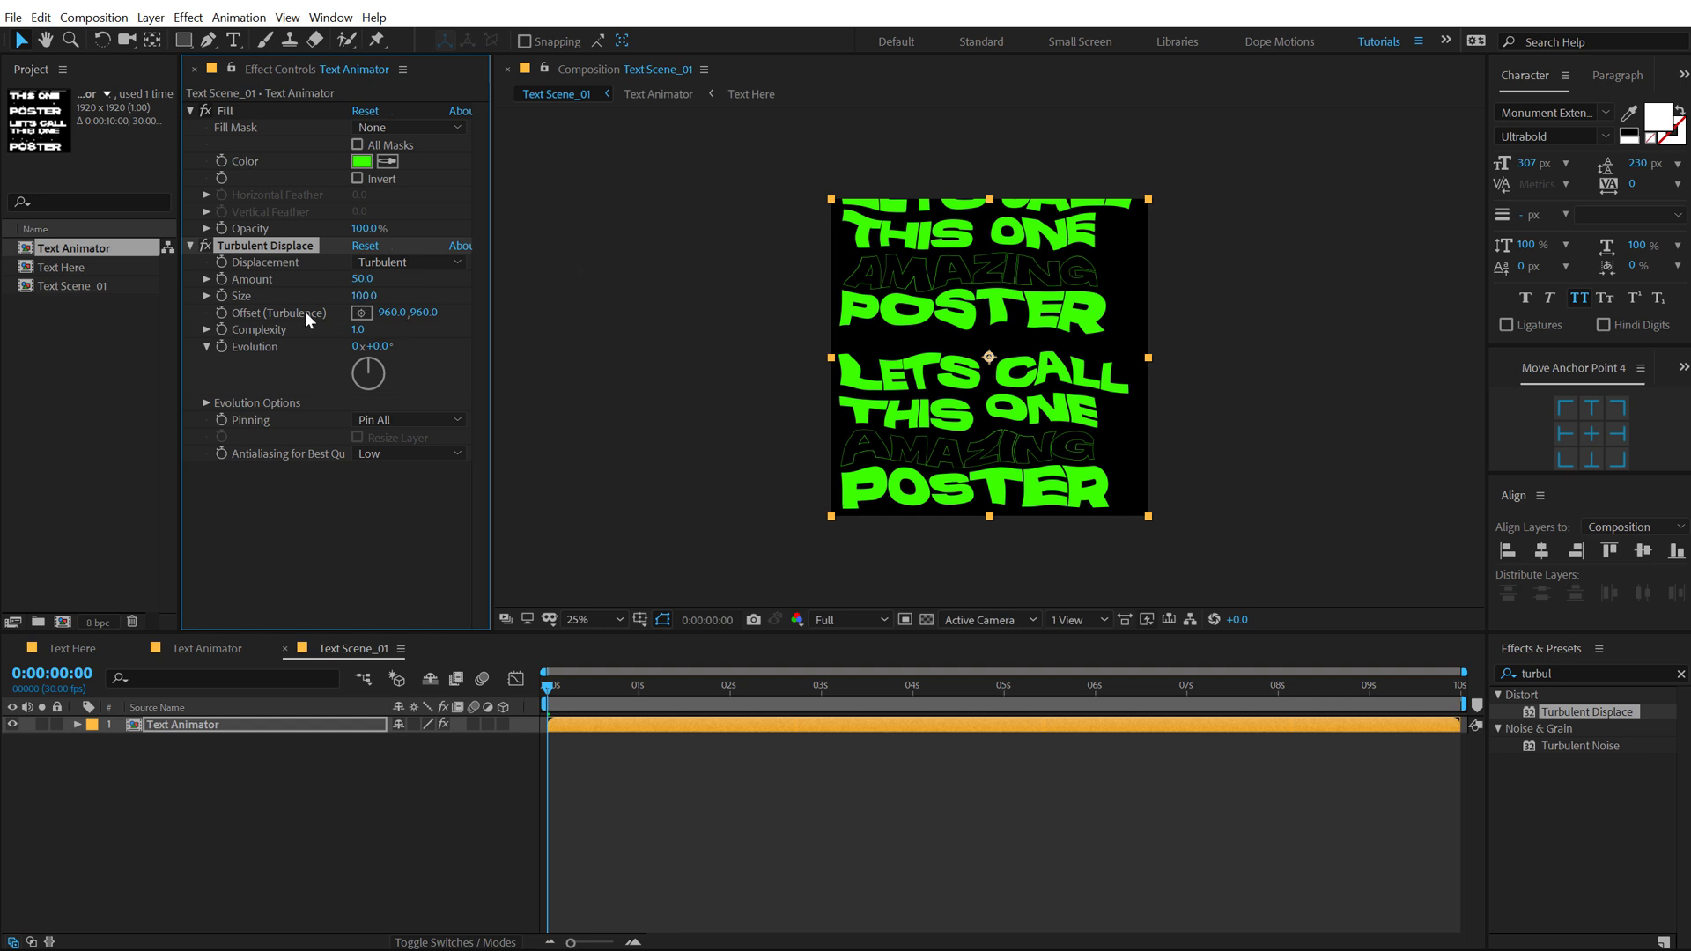
click(365, 296)
text(420)
key(Return)
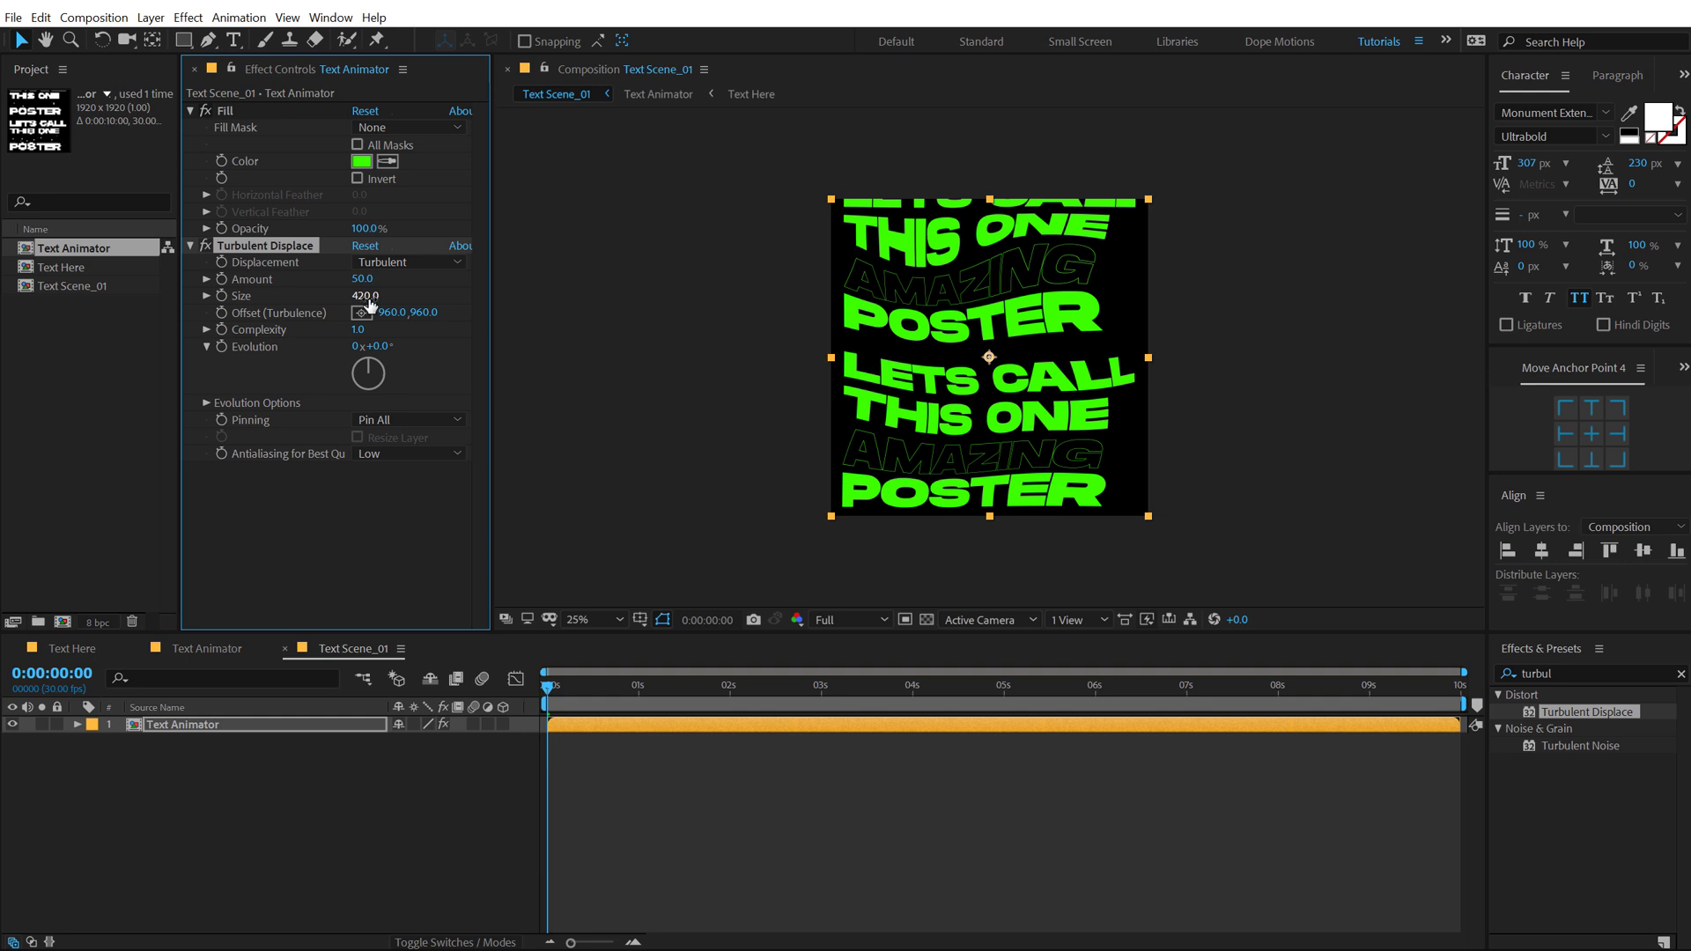
drag(569, 688, 545, 714)
drag(1001, 704, 1037, 731)
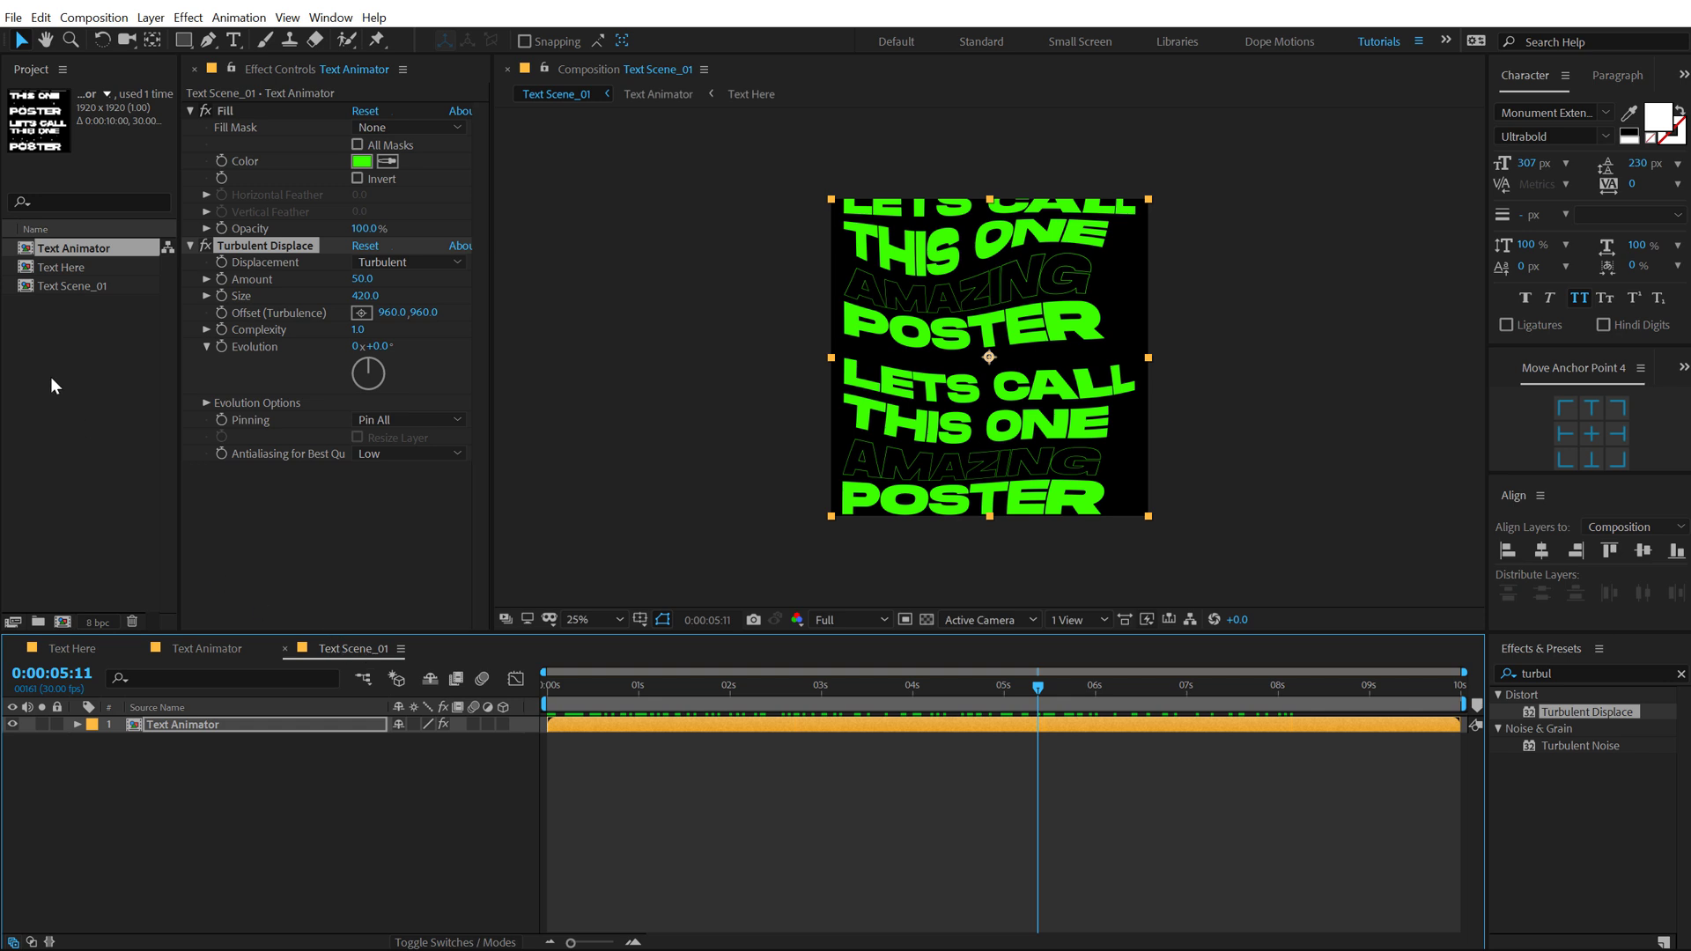
Step: Duplicate the Text Scene_01 composition and open the copy
click(34, 354)
click(66, 287)
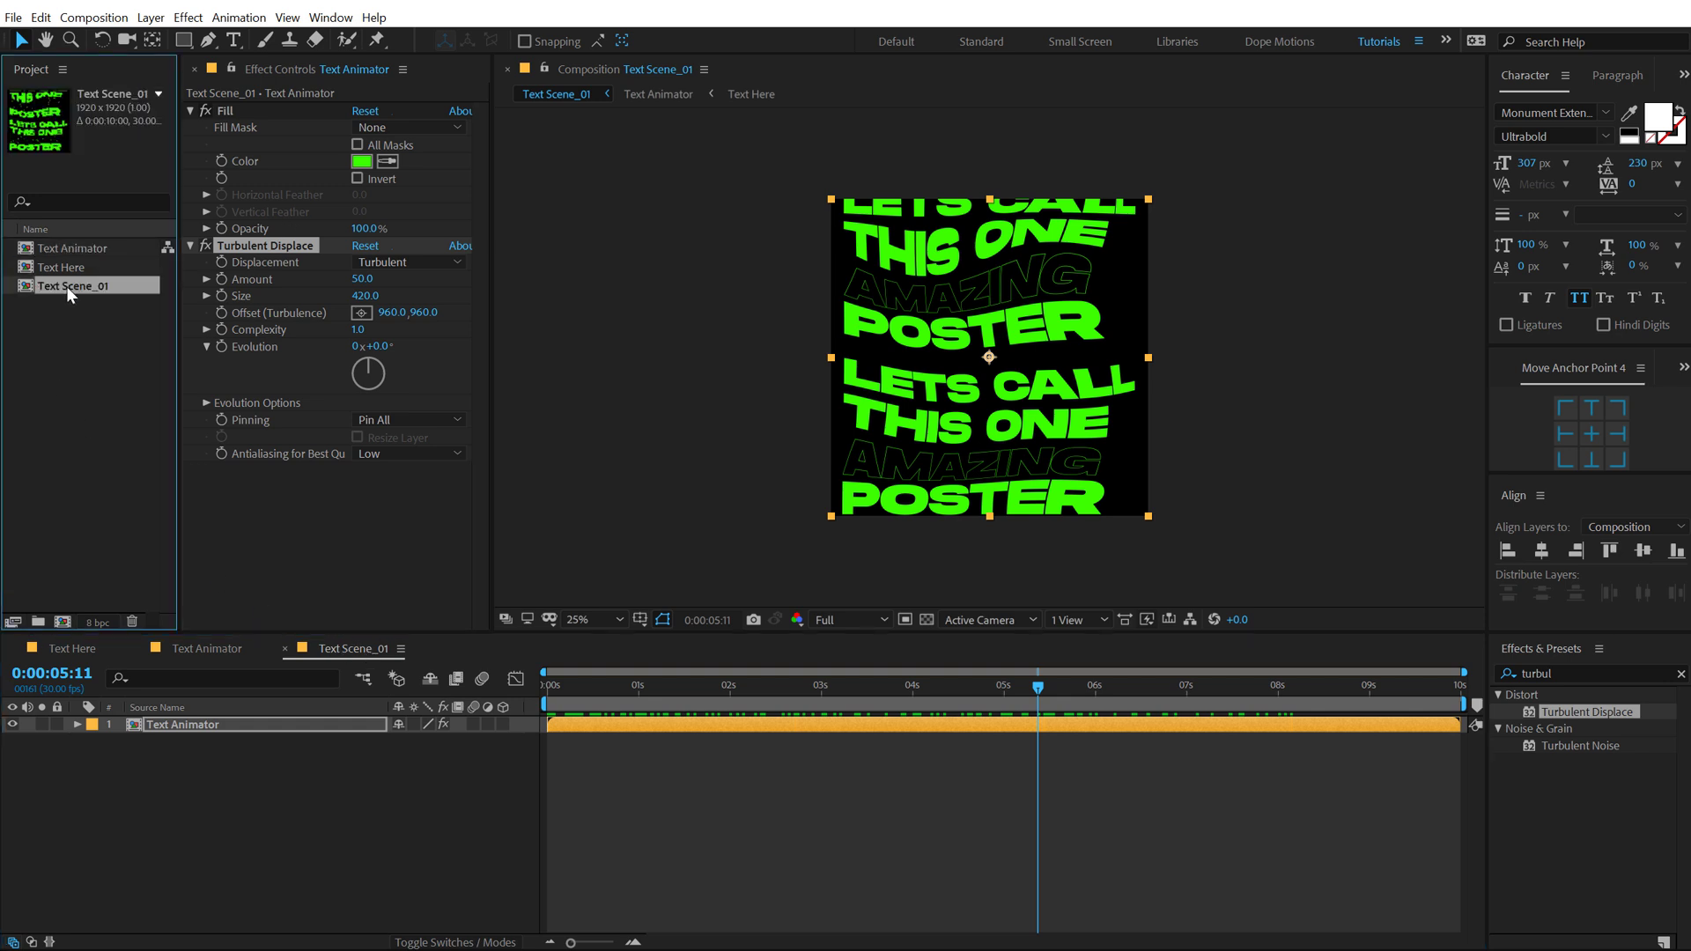
key(ctrl+d)
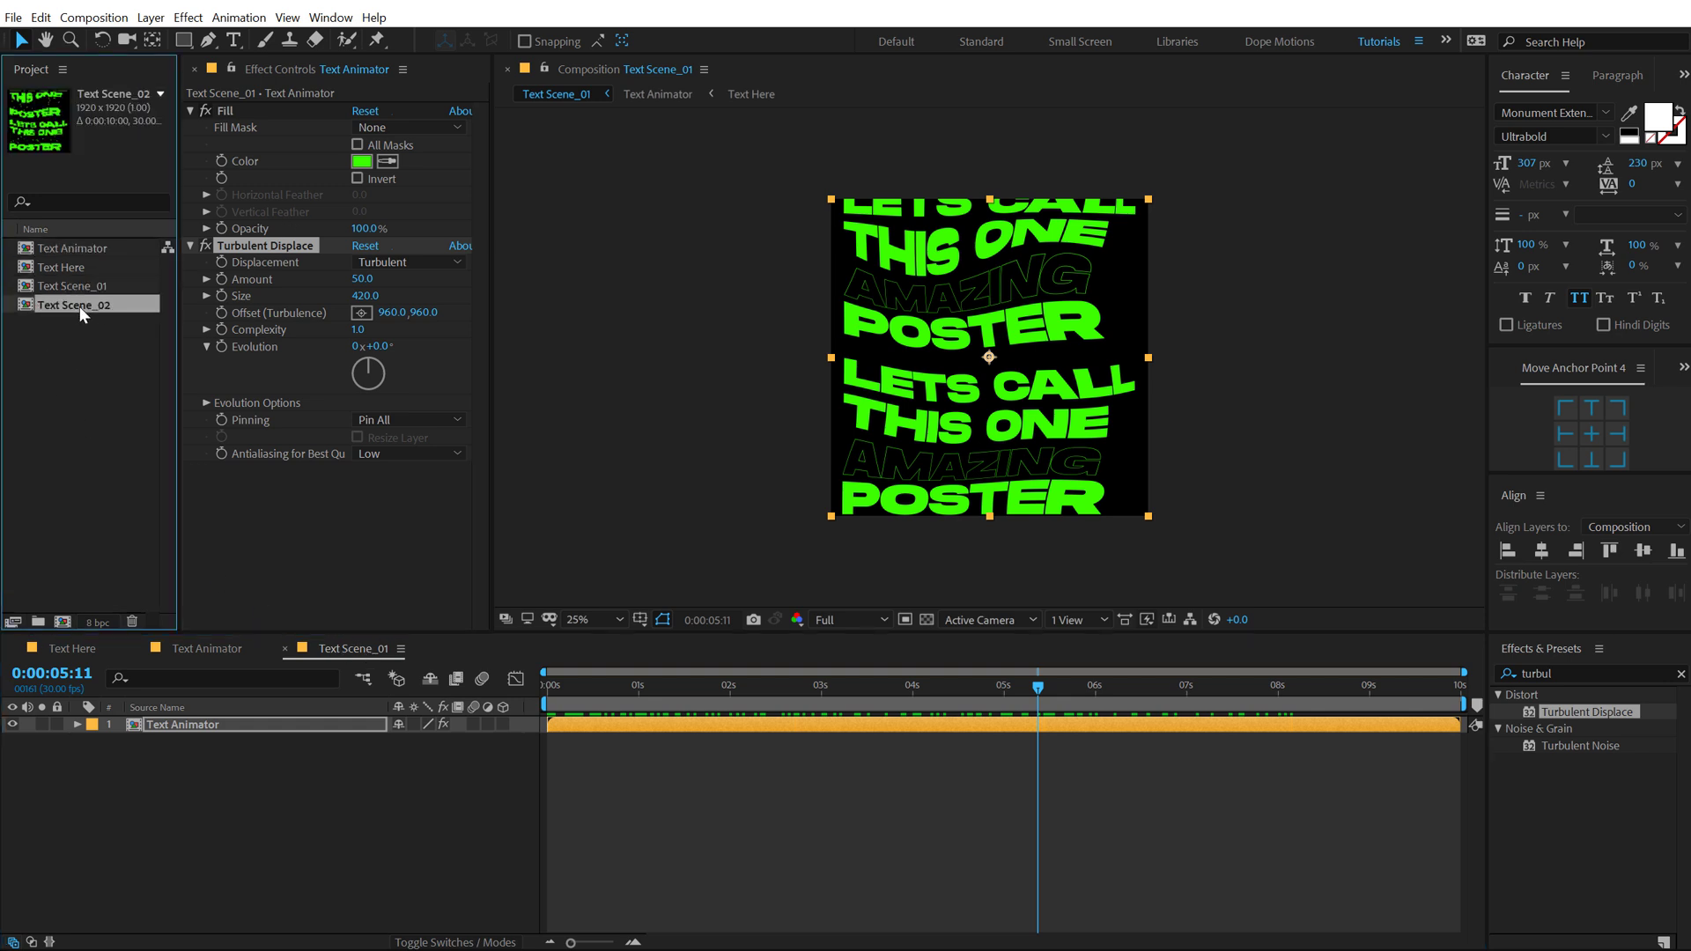
double_click(70, 304)
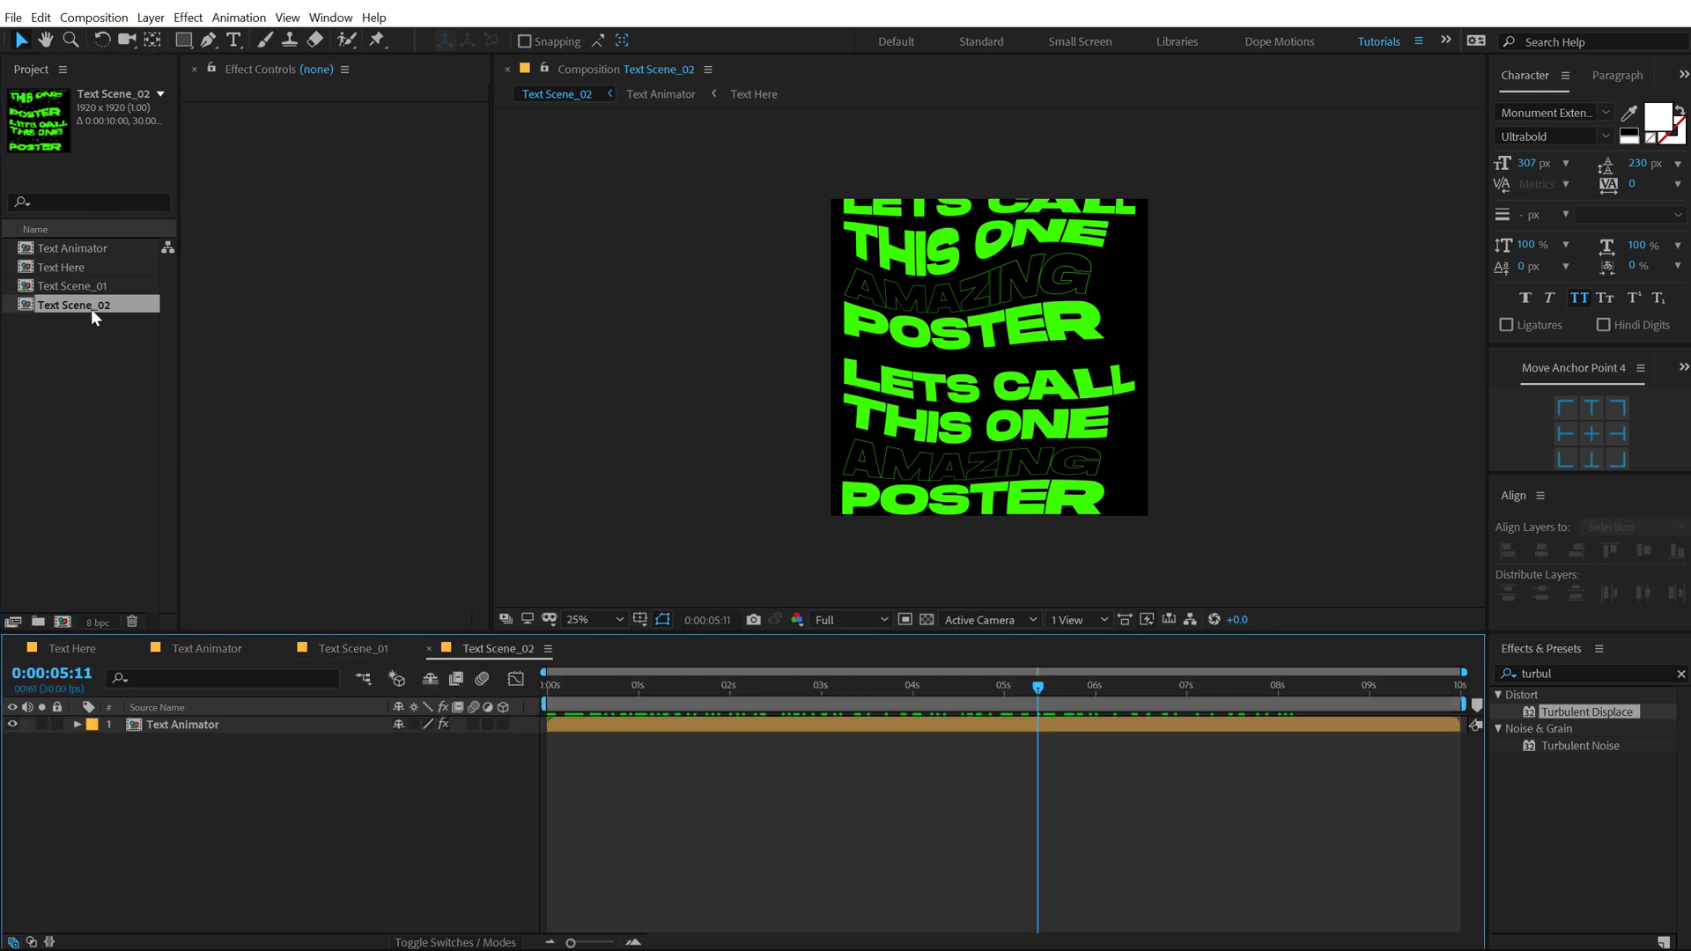
Step: In Text Scene_02, set the Text Animator layer's Fill colour to white (FFFFFF) and delete its Turbulent Displace effect
click(226, 720)
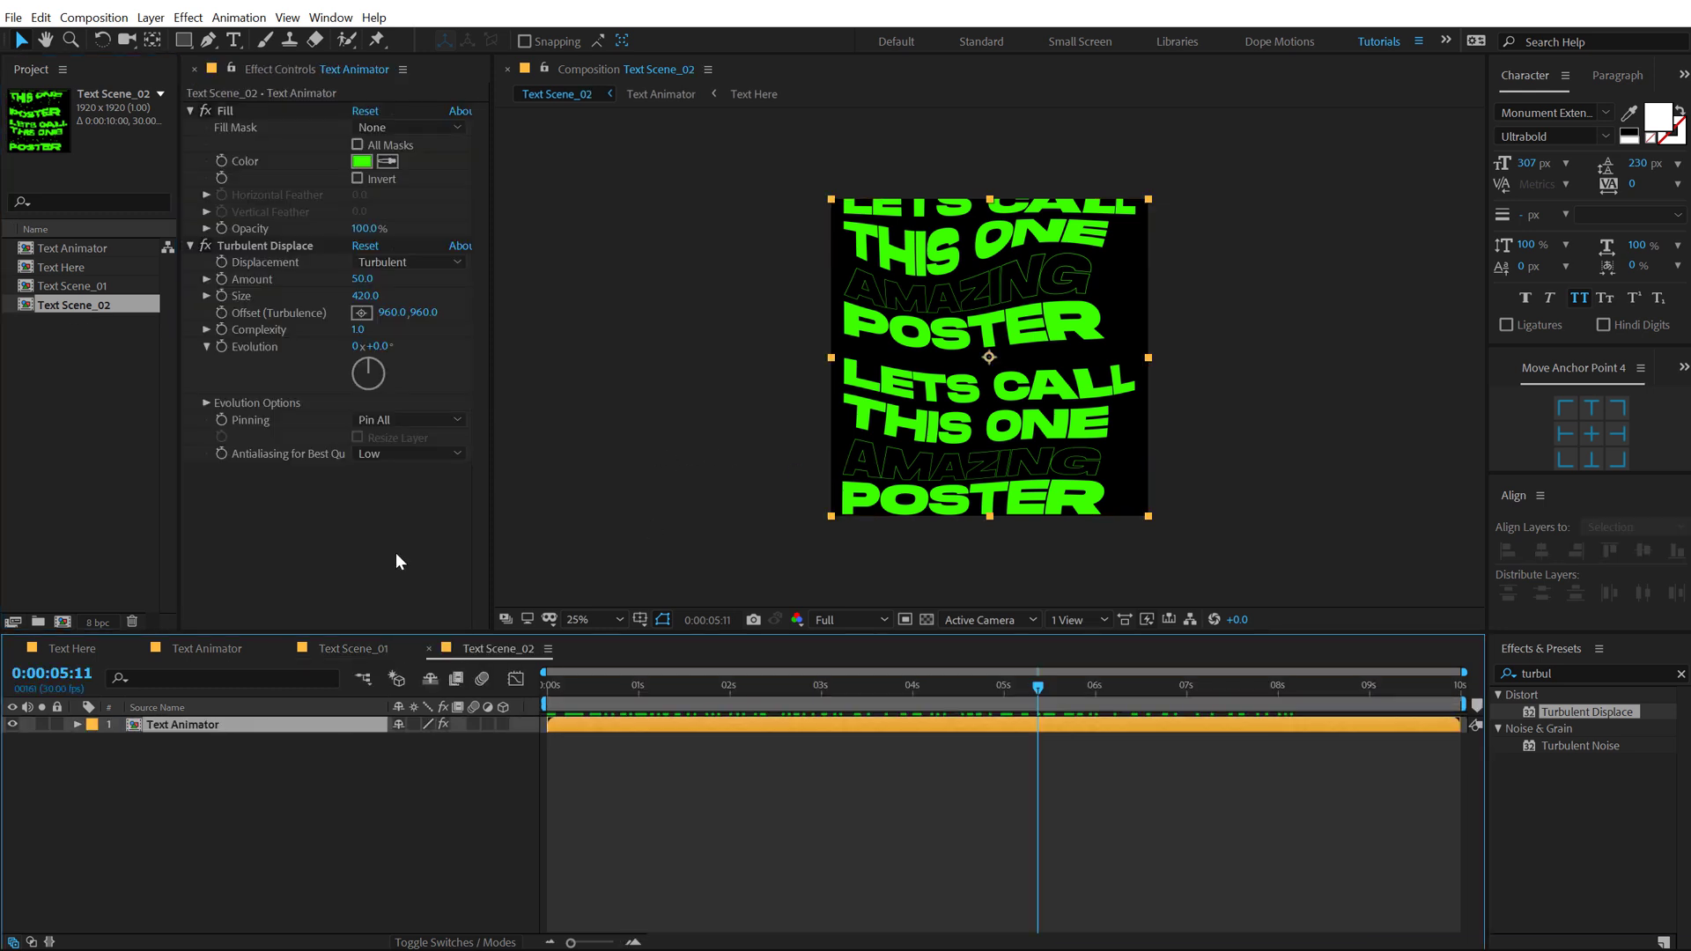
click(362, 162)
text(ffffff)
key(Return)
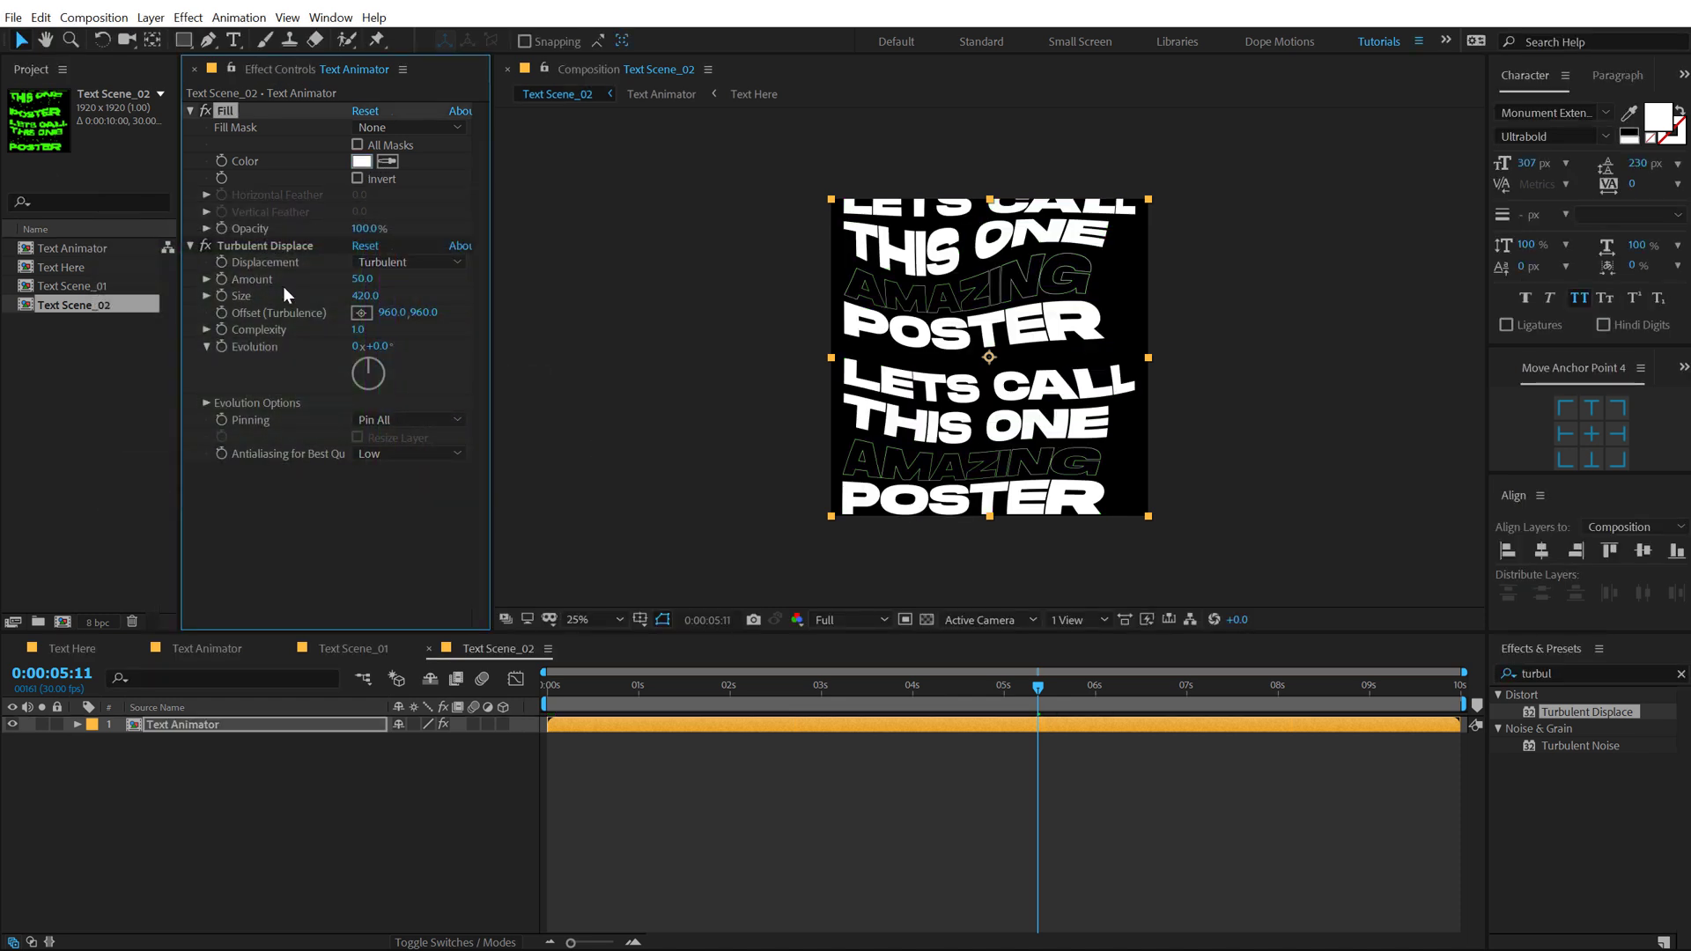
click(287, 247)
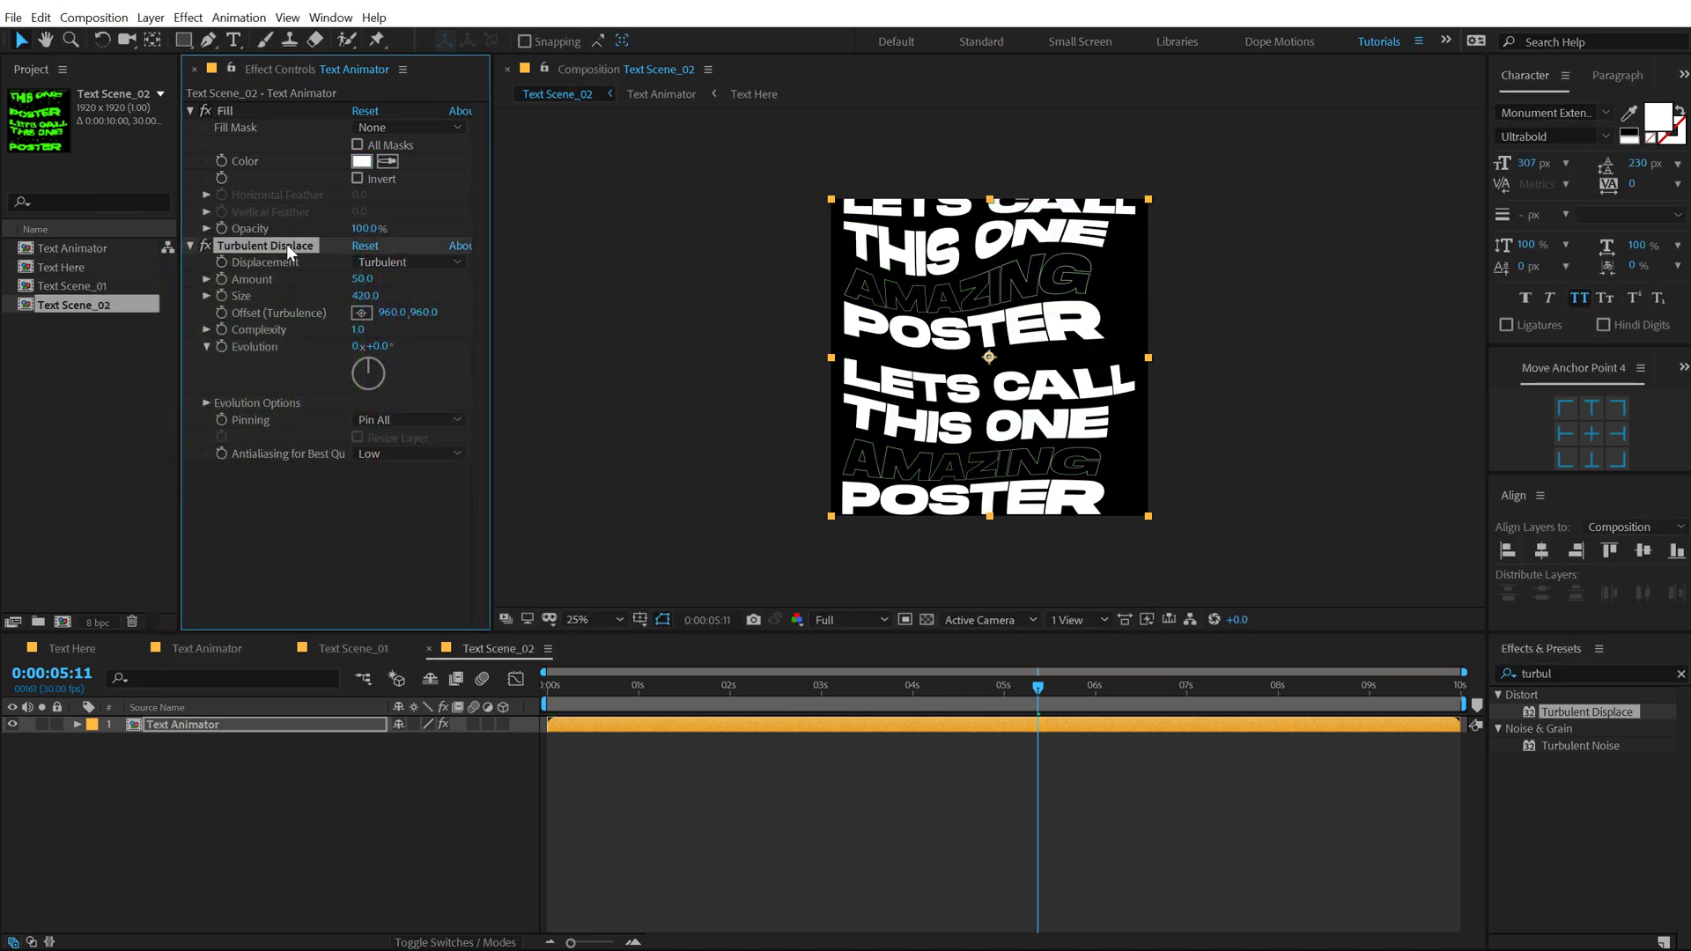
key(Delete)
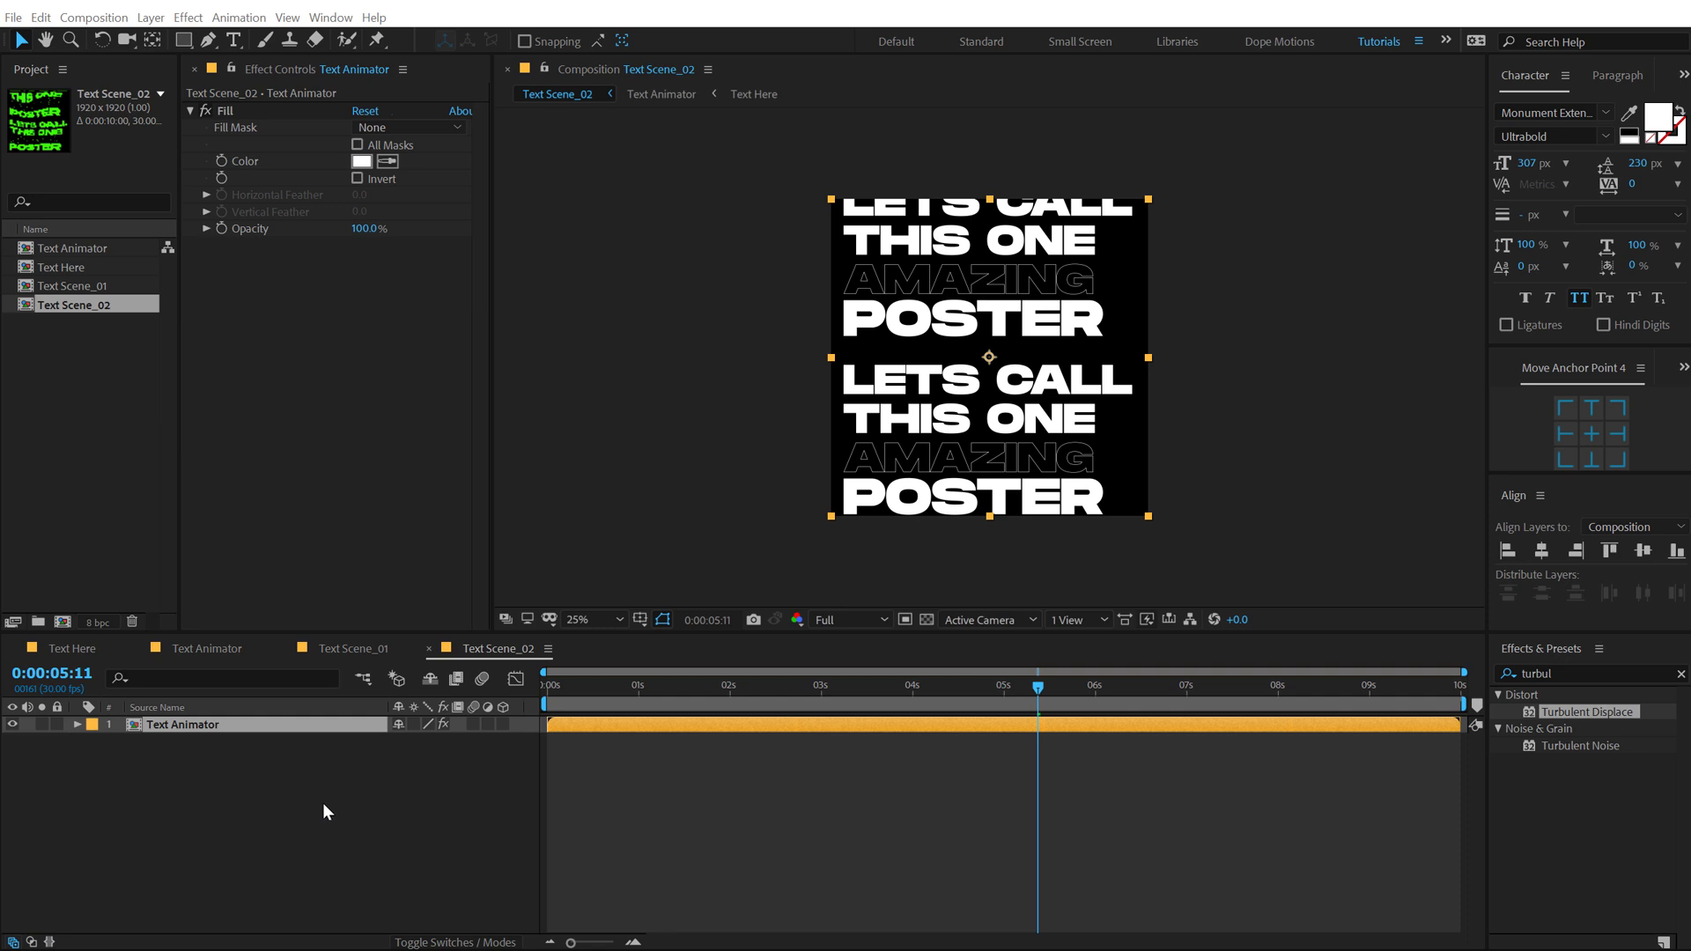
Step: Apply the Displacement Map effect to the Text Animator layer in Text Scene_02 and preview the scroll
click(1560, 675)
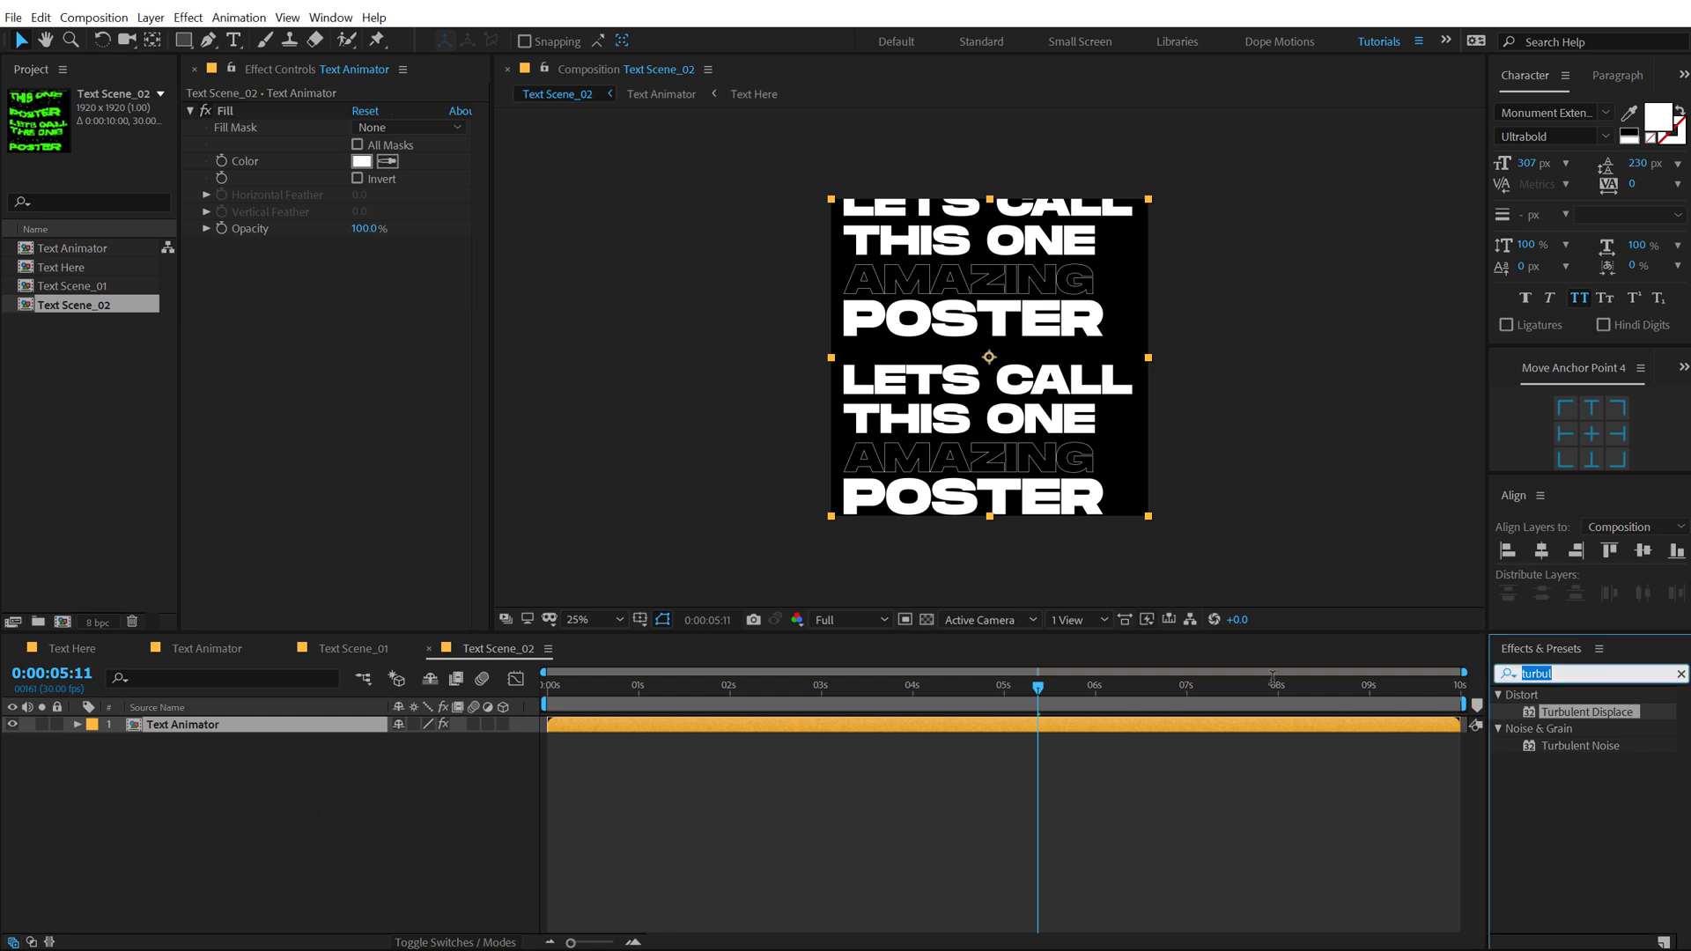
text(displa)
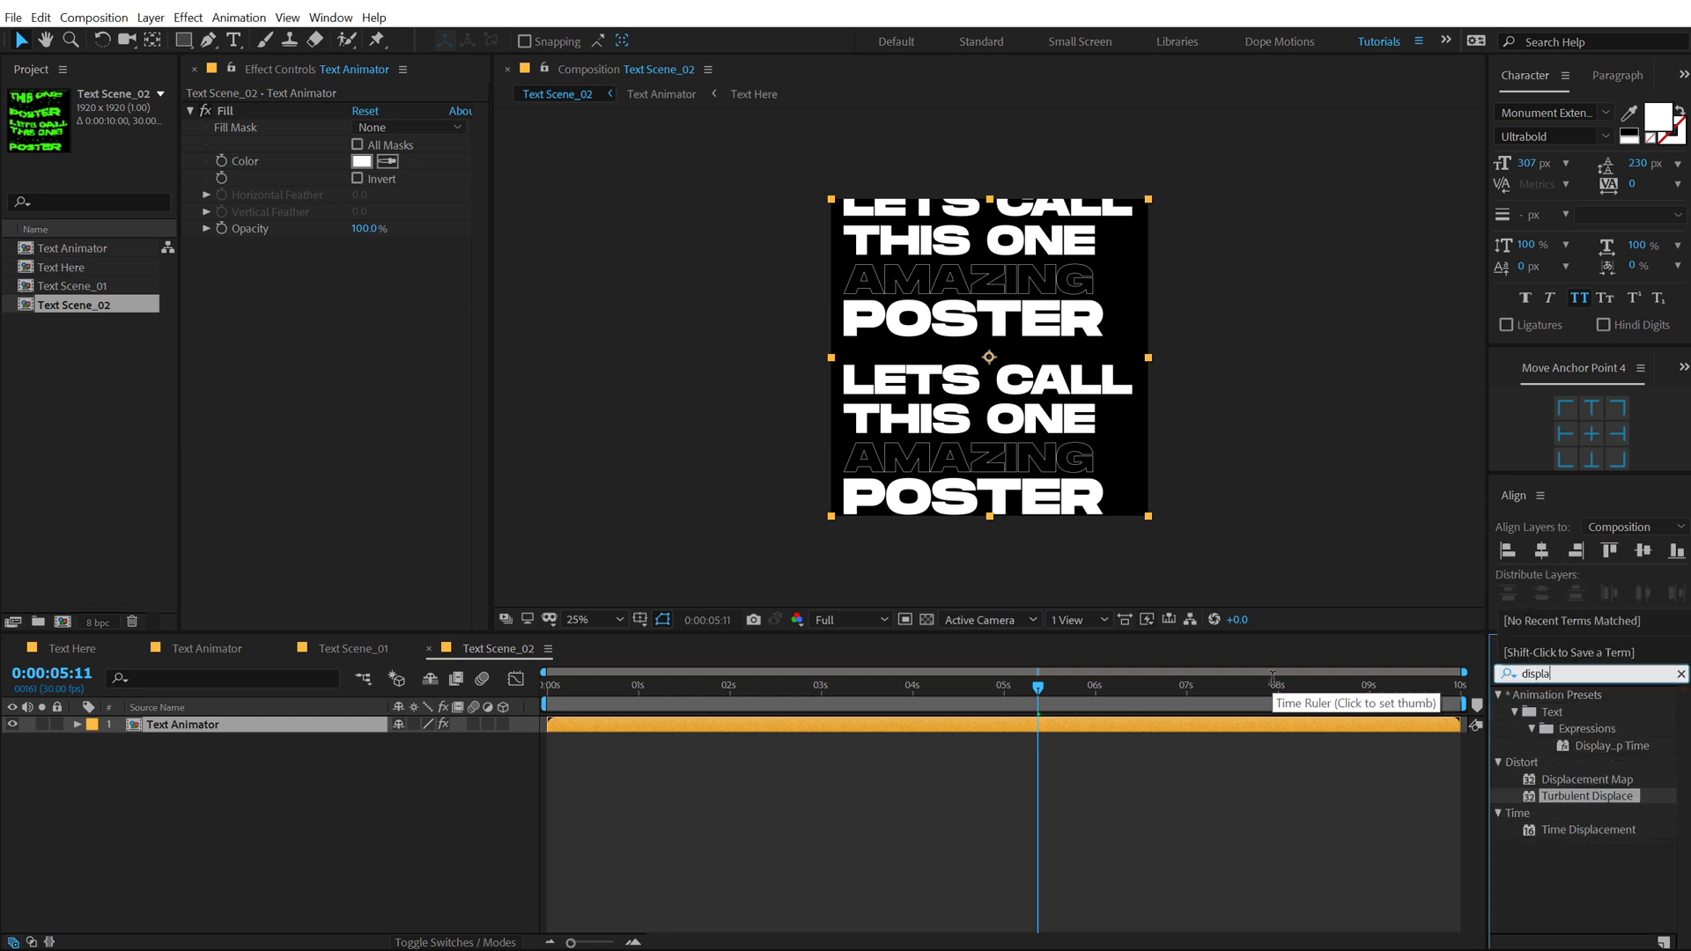
double_click(1581, 779)
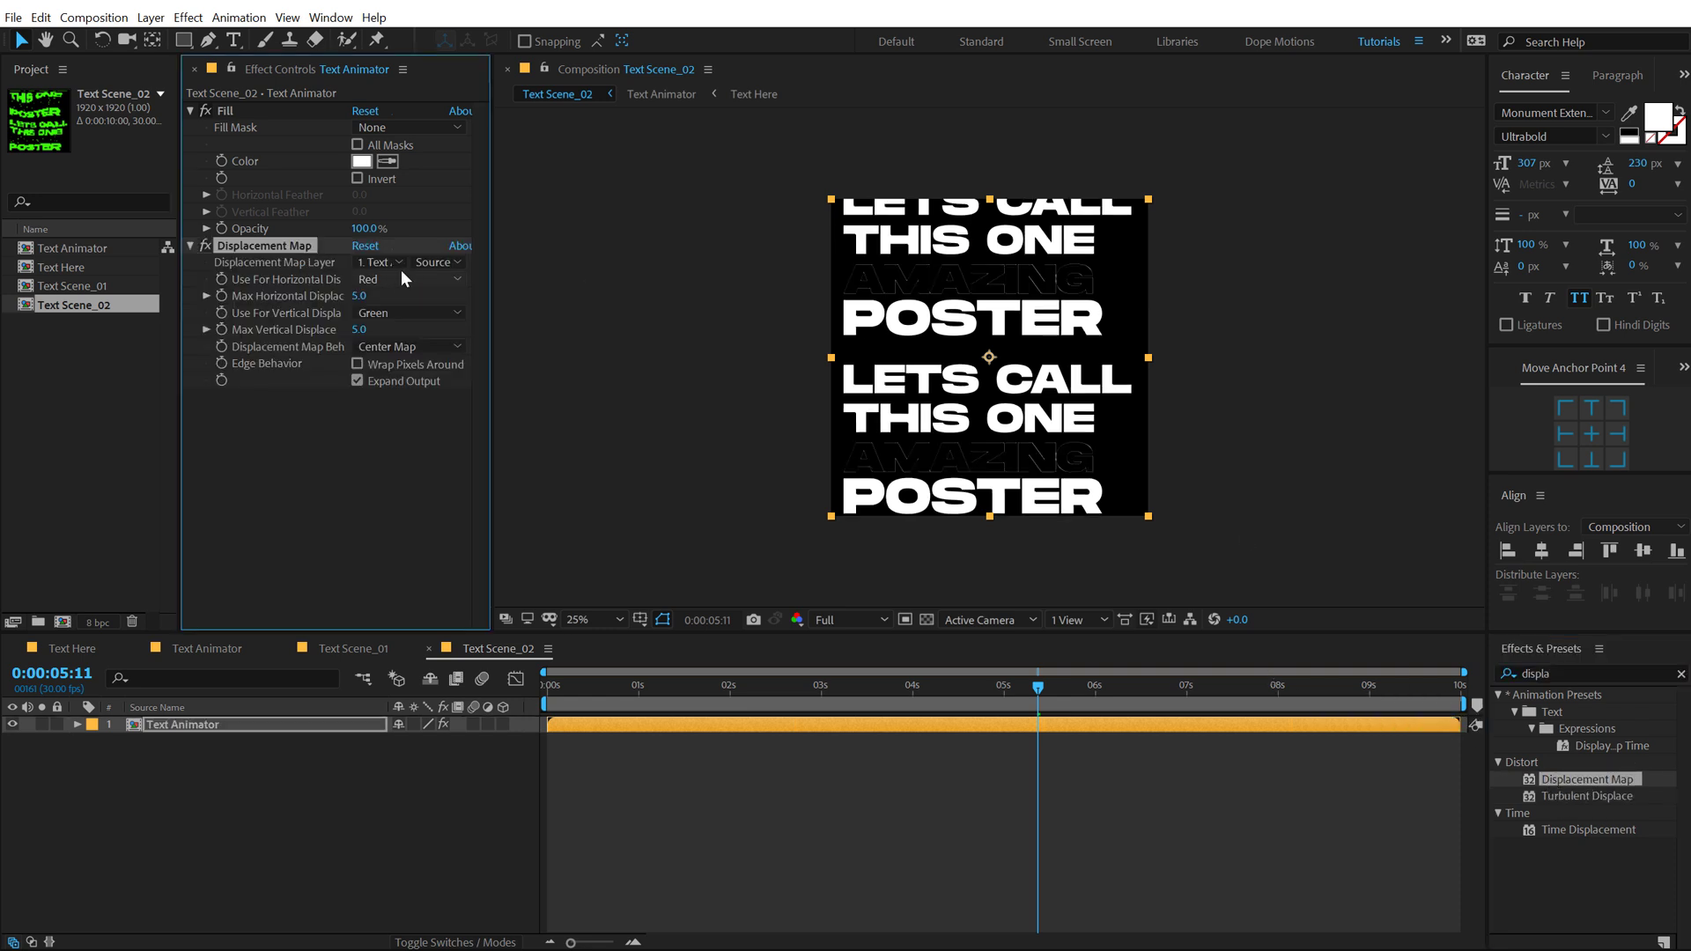
drag(491, 328, 527, 326)
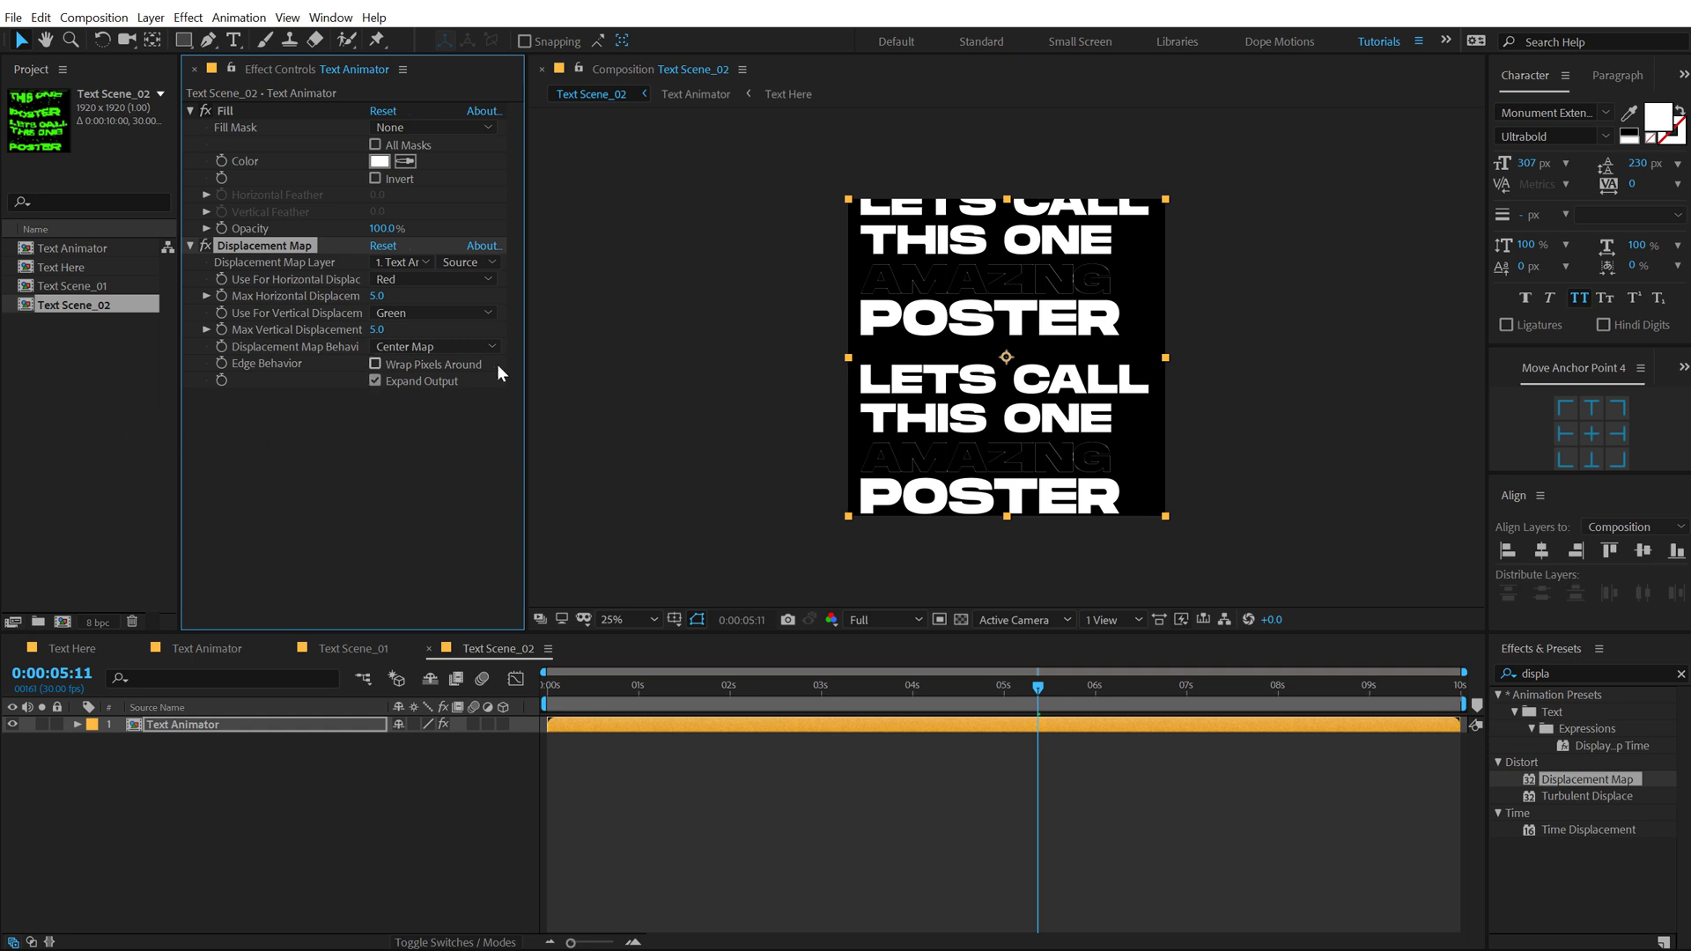
click(580, 689)
key(space)
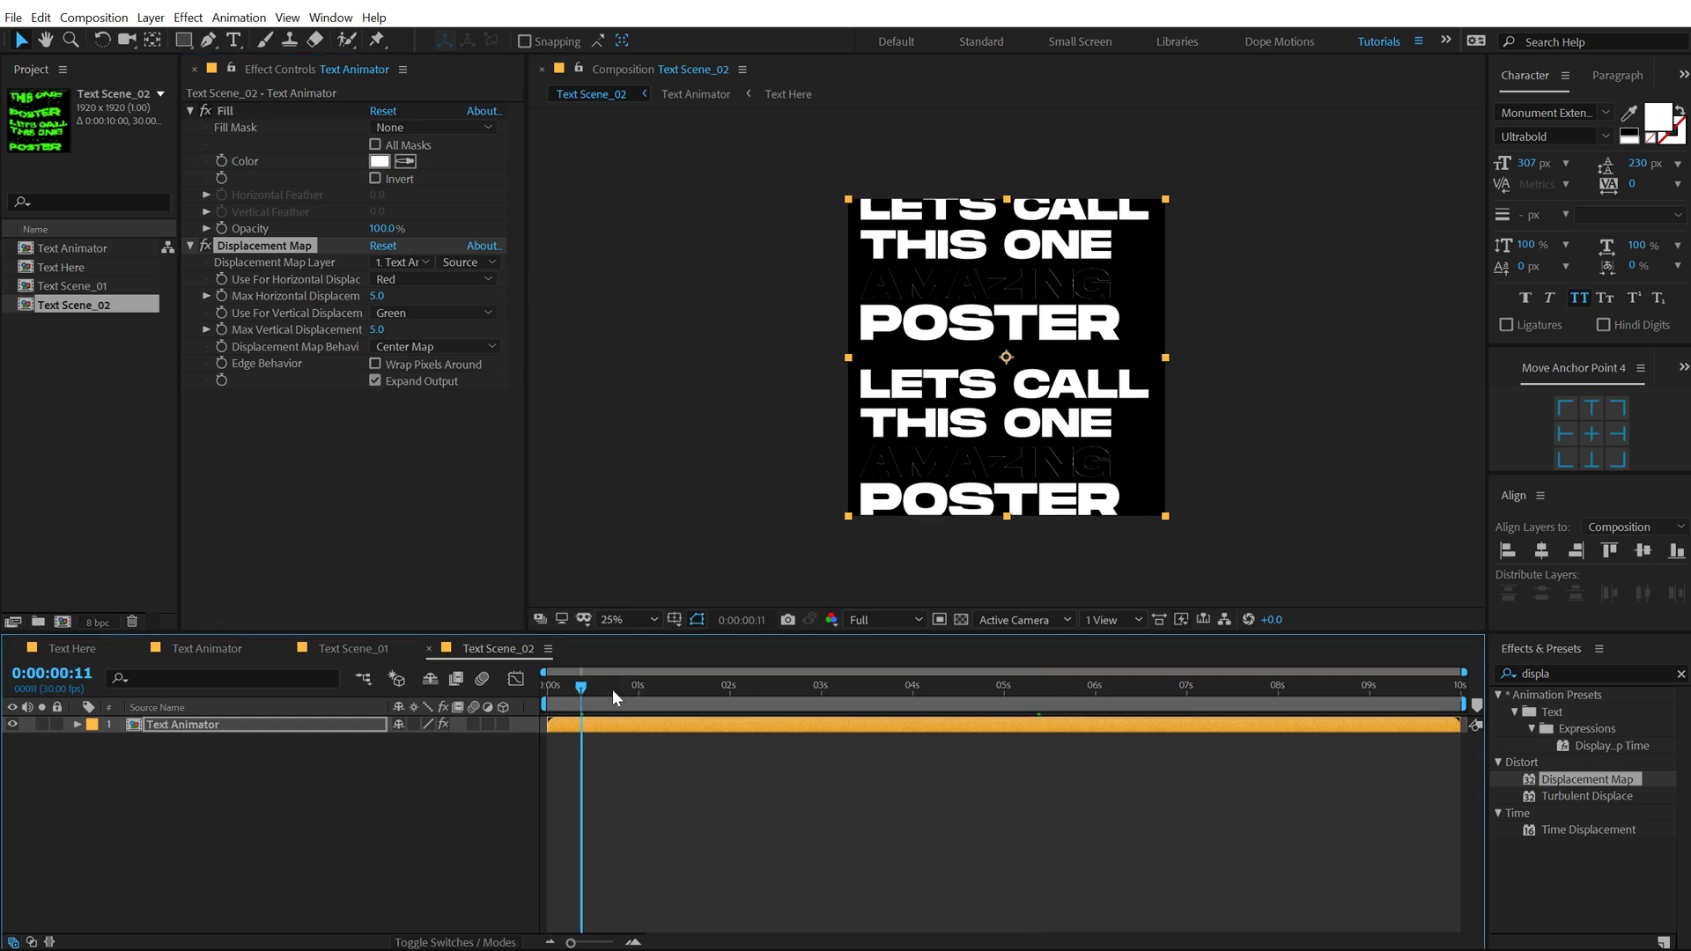
key(space)
Step: Create a new 1920 x 1920, 10-second composition named Wave Map
click(163, 453)
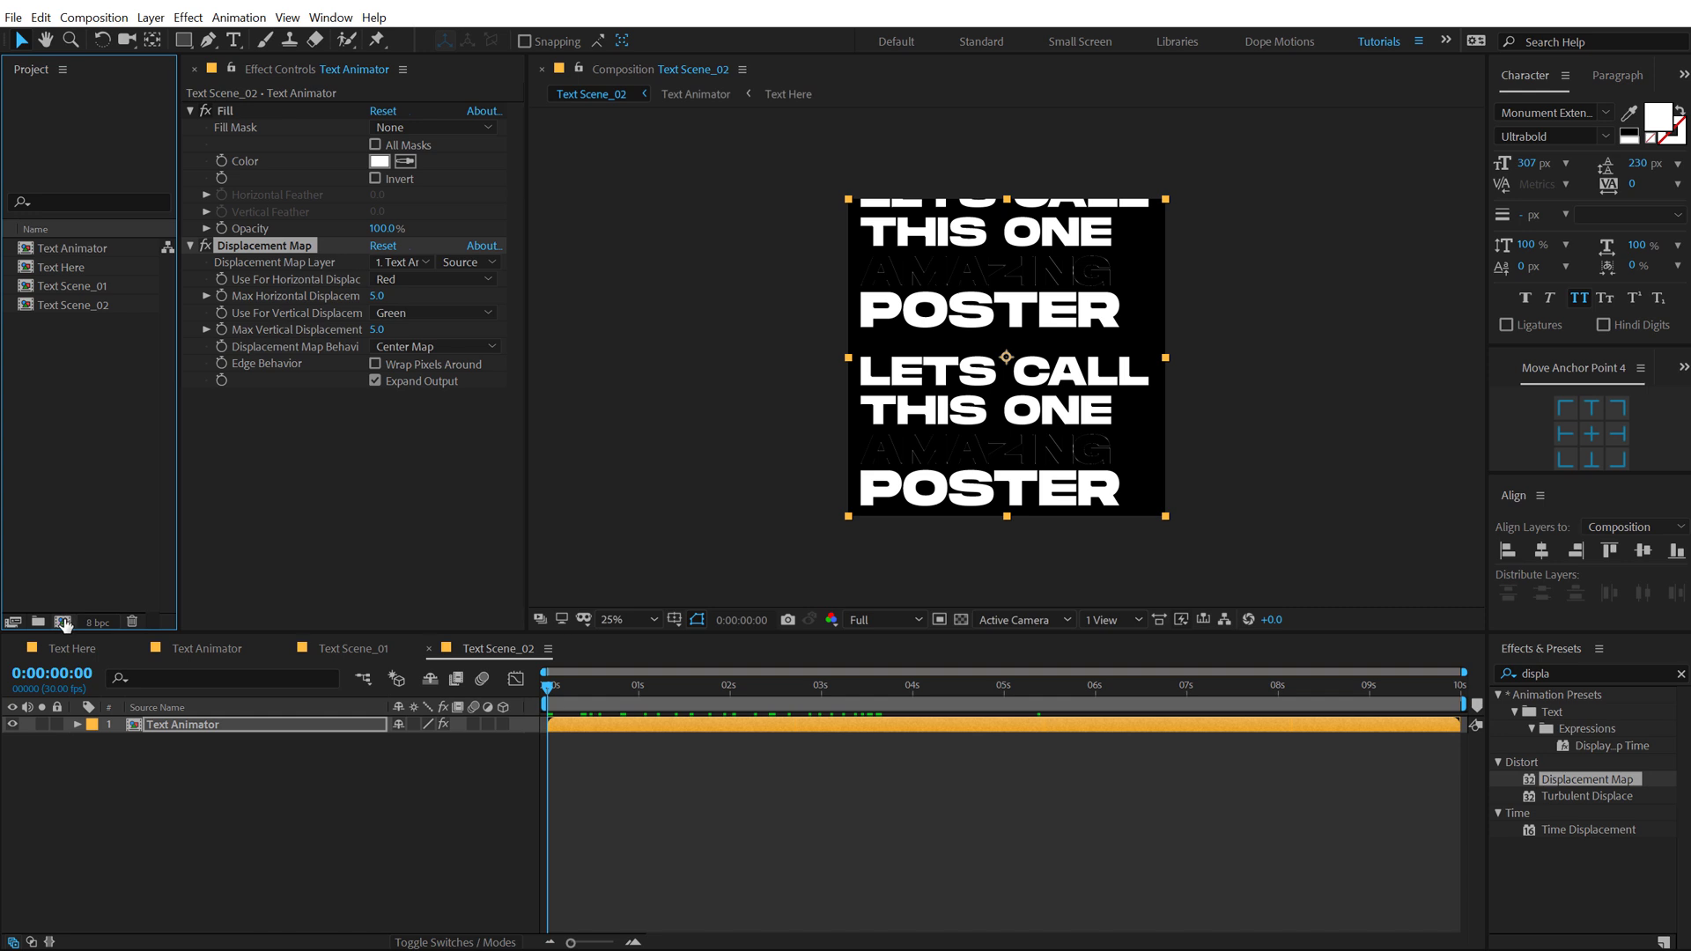
click(66, 622)
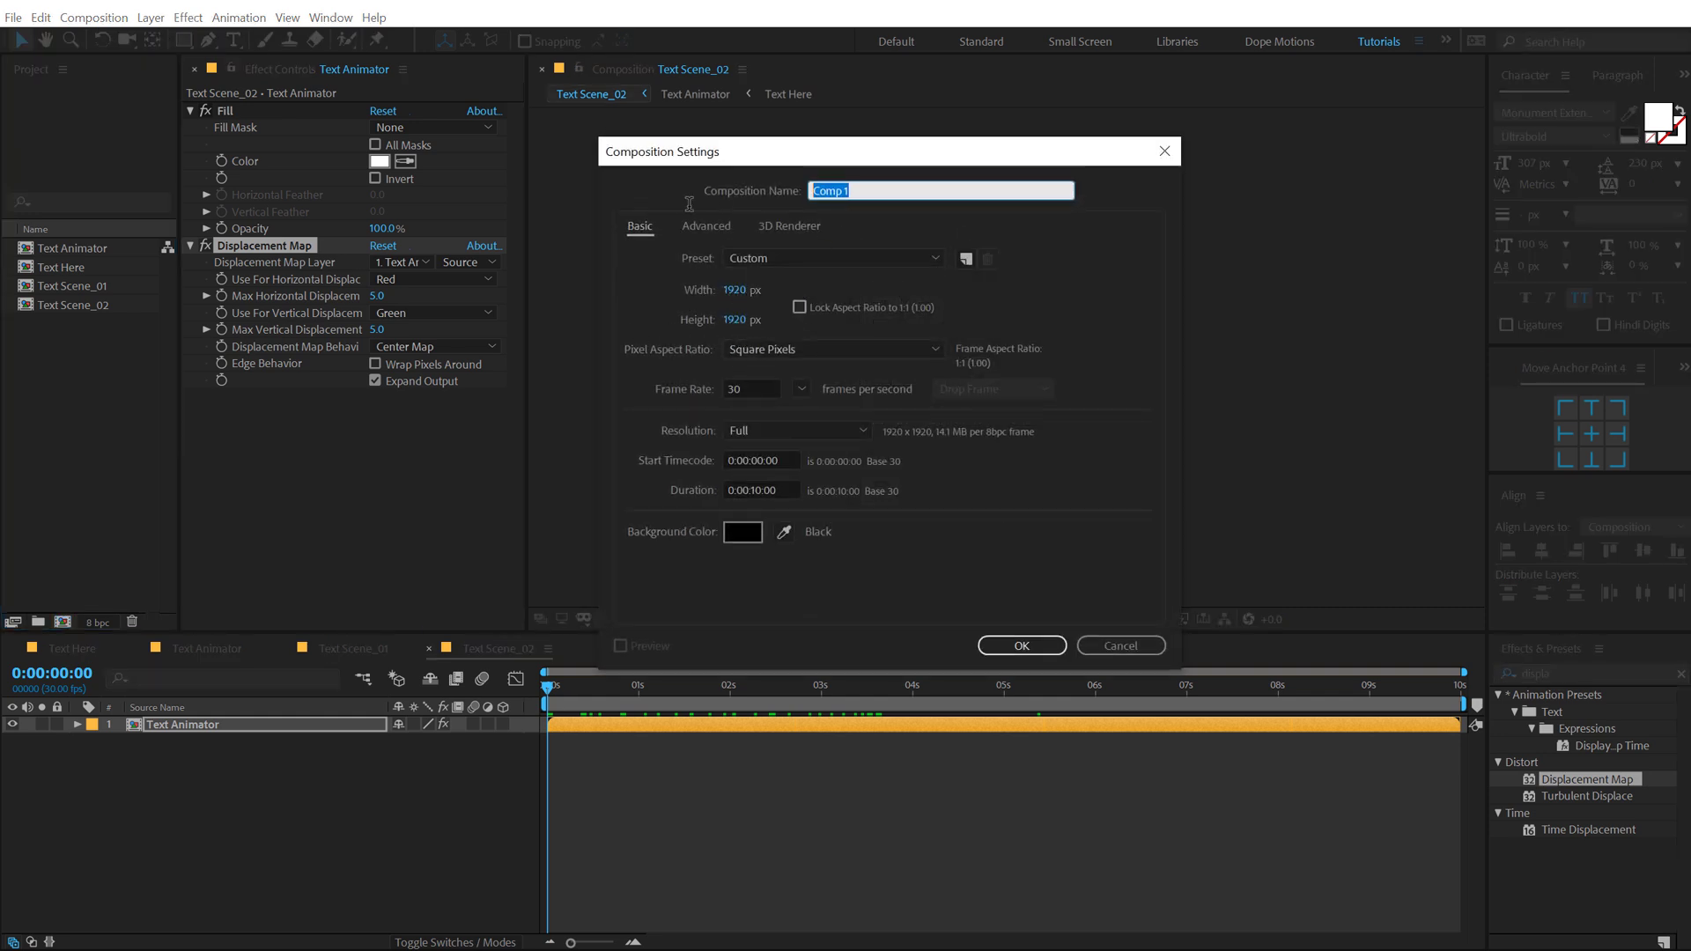
text(Wave Map)
click(1022, 646)
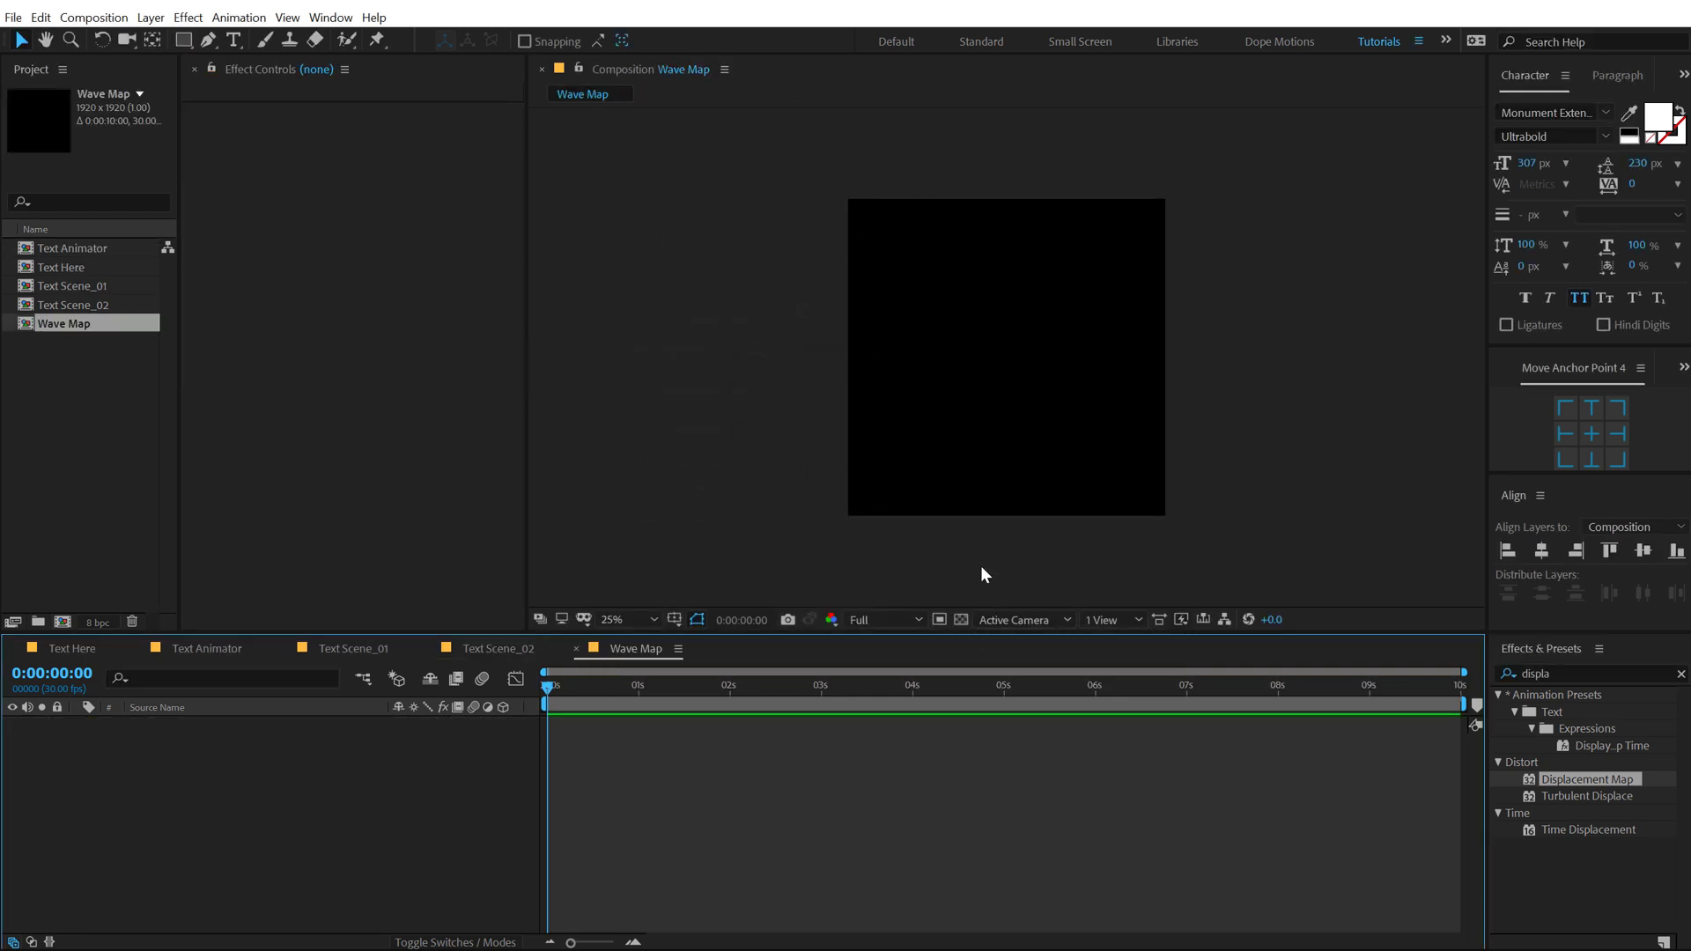
key(ctrl+y)
text(BG)
click(896, 552)
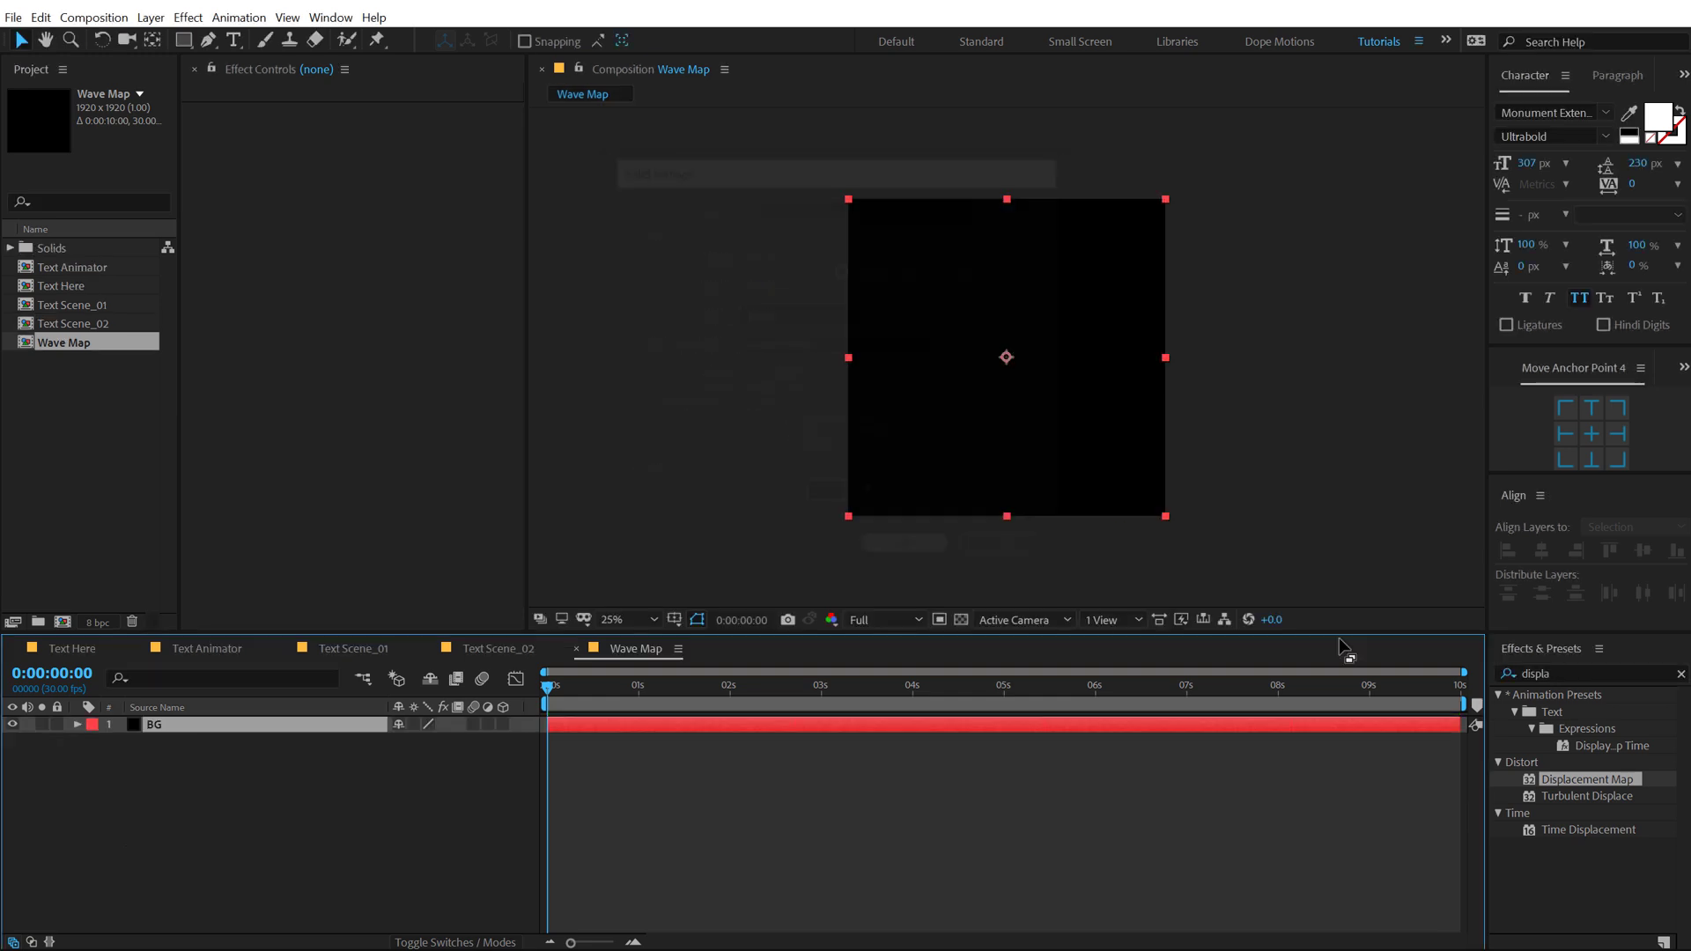
click(1577, 674)
click(145, 784)
click(148, 730)
key(Delete)
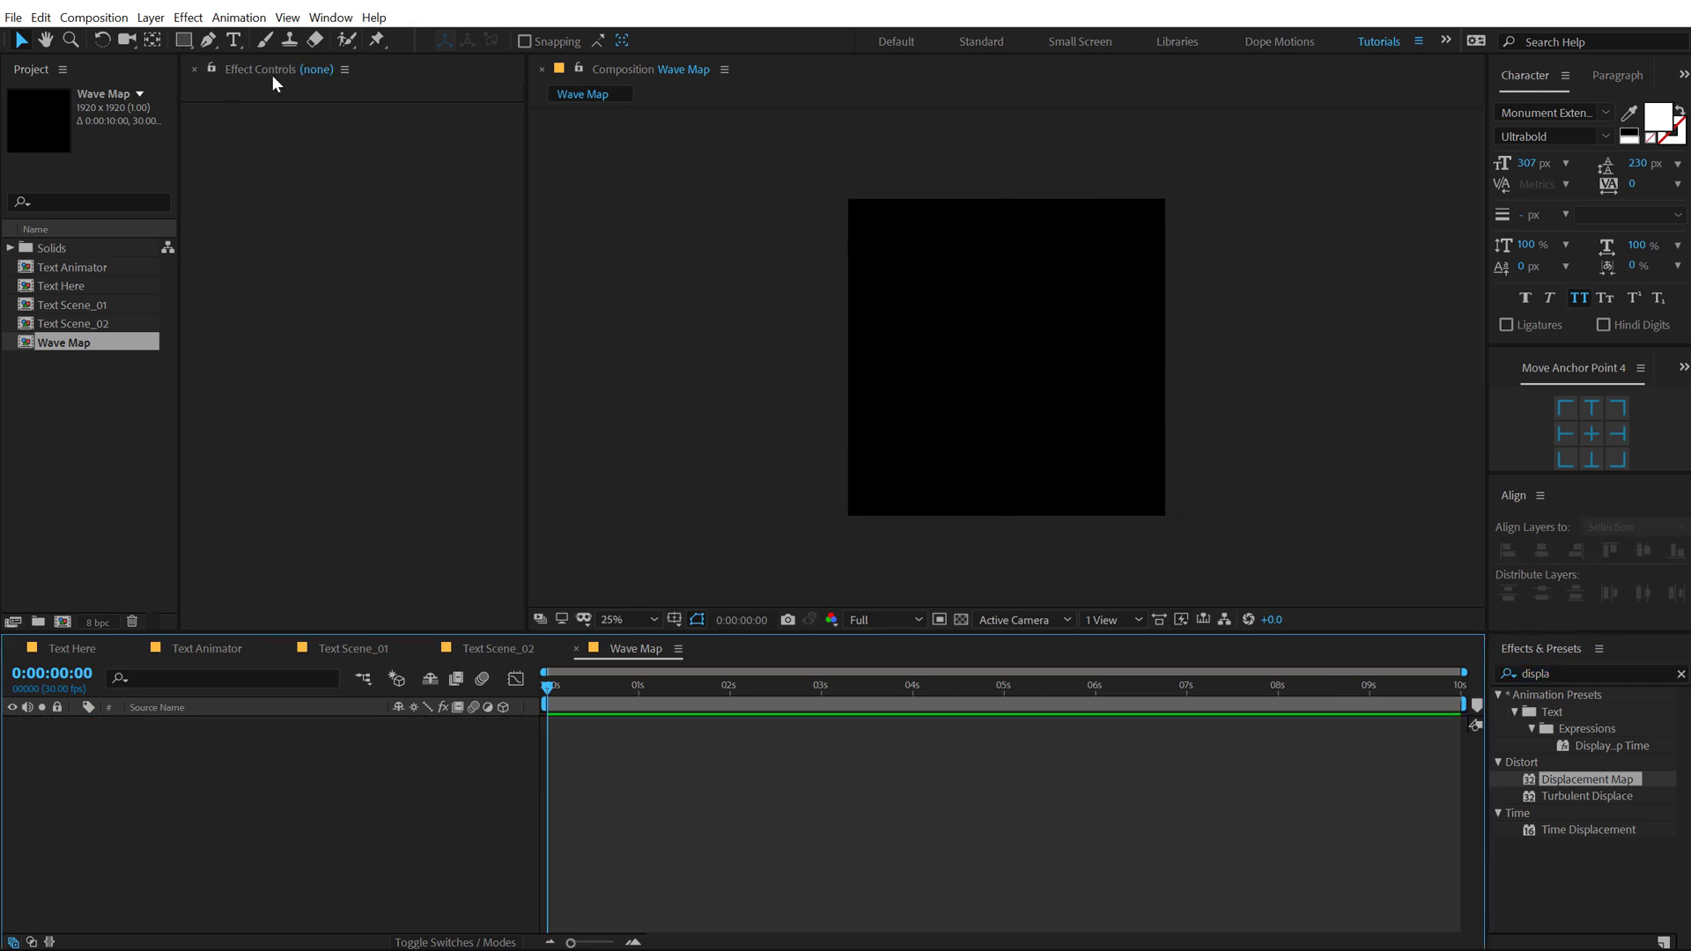
Step: Add a full-frame white rectangle shape layer in Wave Map and set its path size to 500 x 1920 with proportions unlinked
click(182, 44)
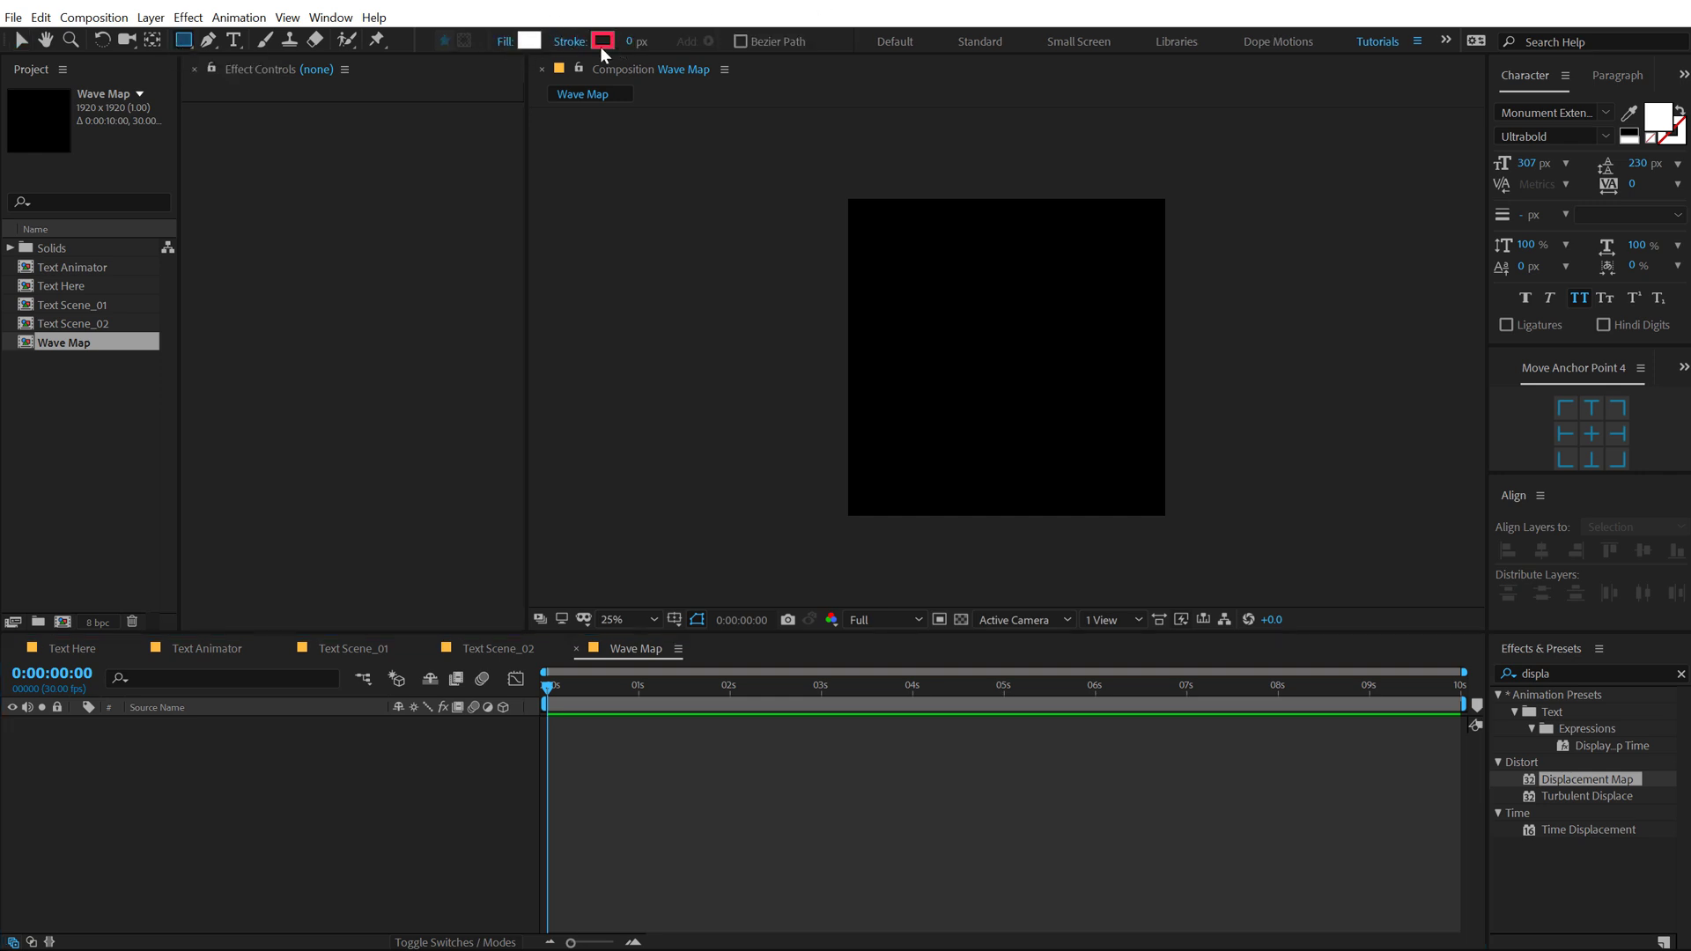
double_click(187, 40)
click(110, 759)
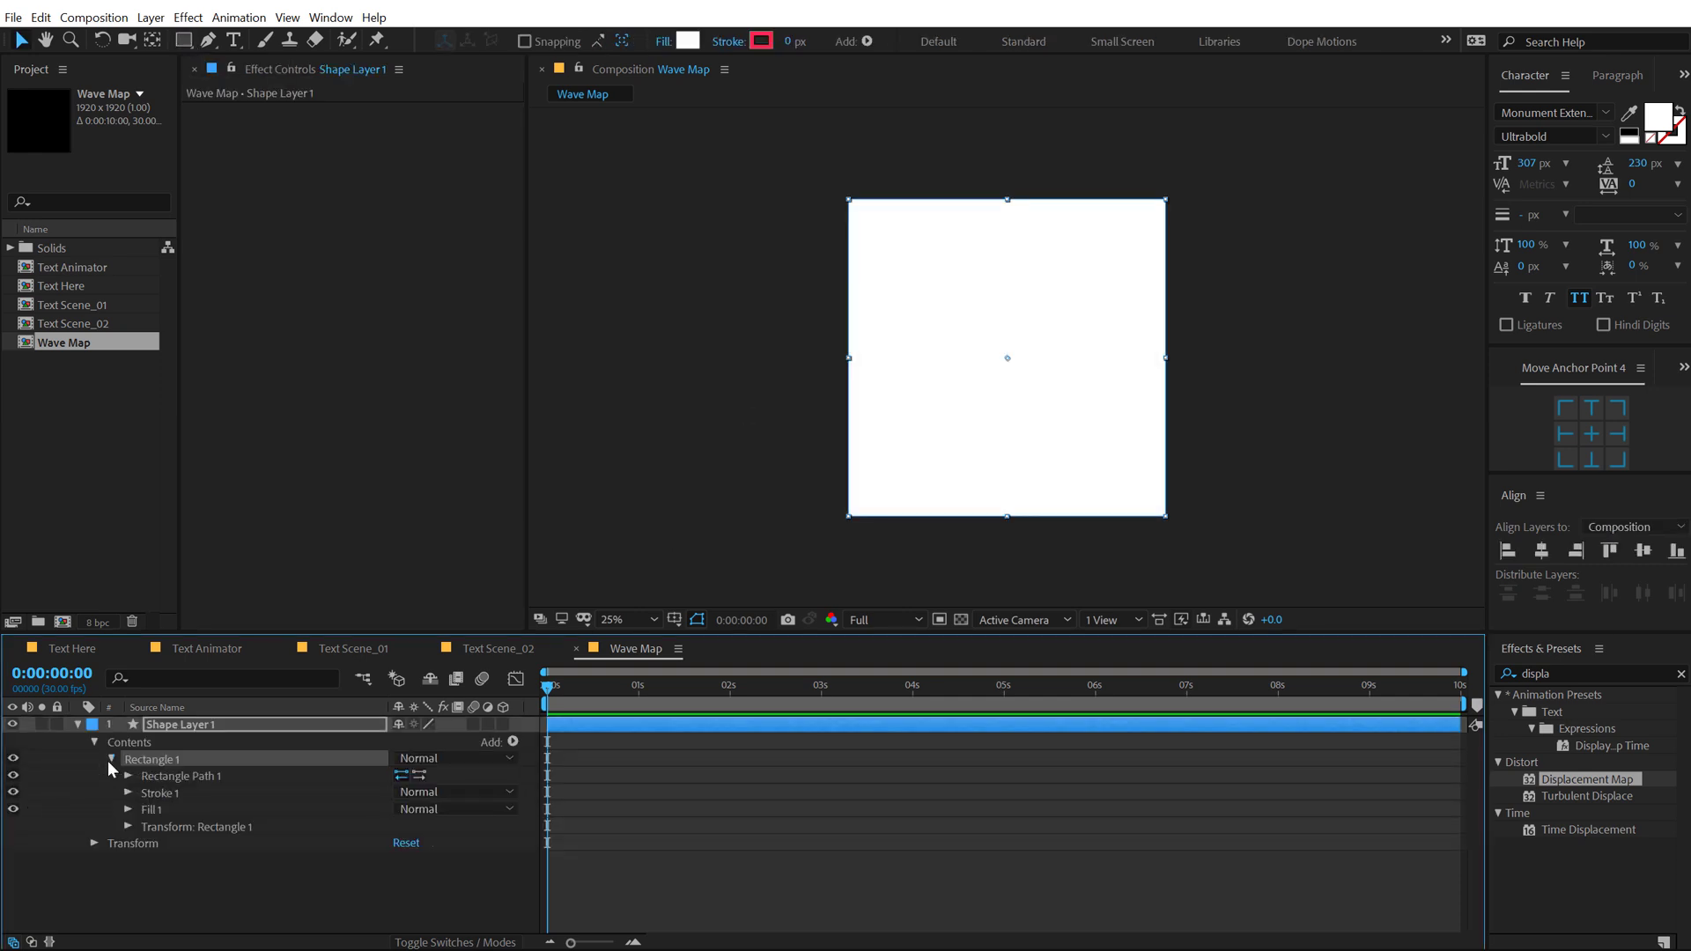
click(128, 776)
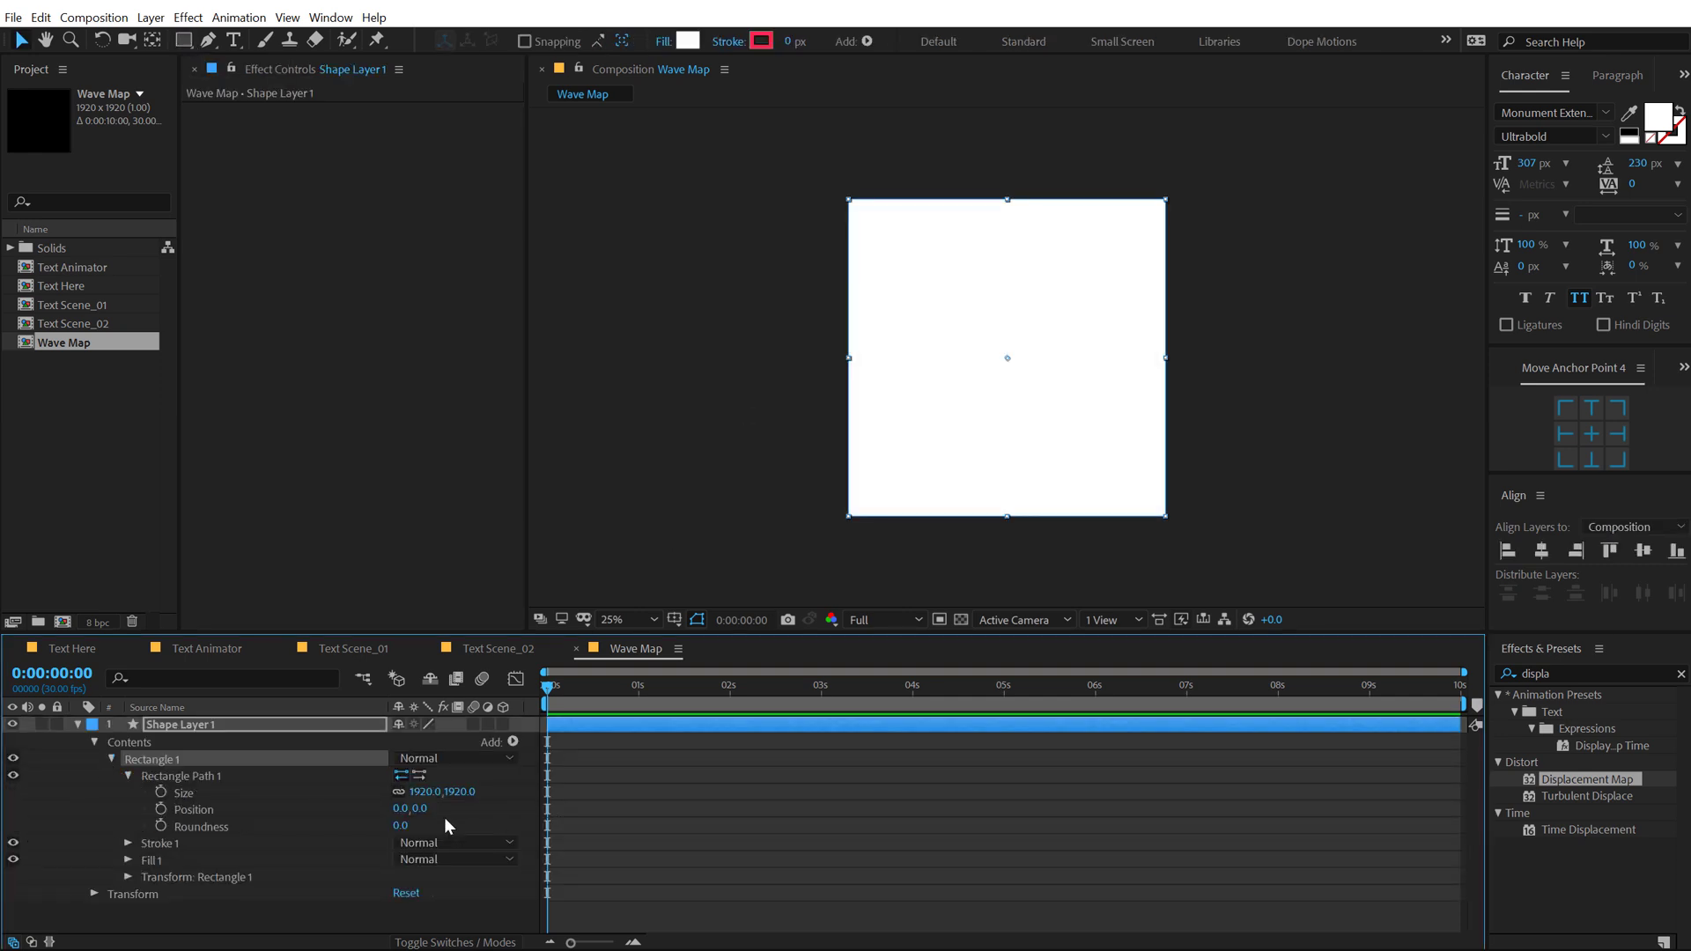
click(399, 791)
drag(425, 791, 416, 792)
click(416, 792)
text(500)
key(Return)
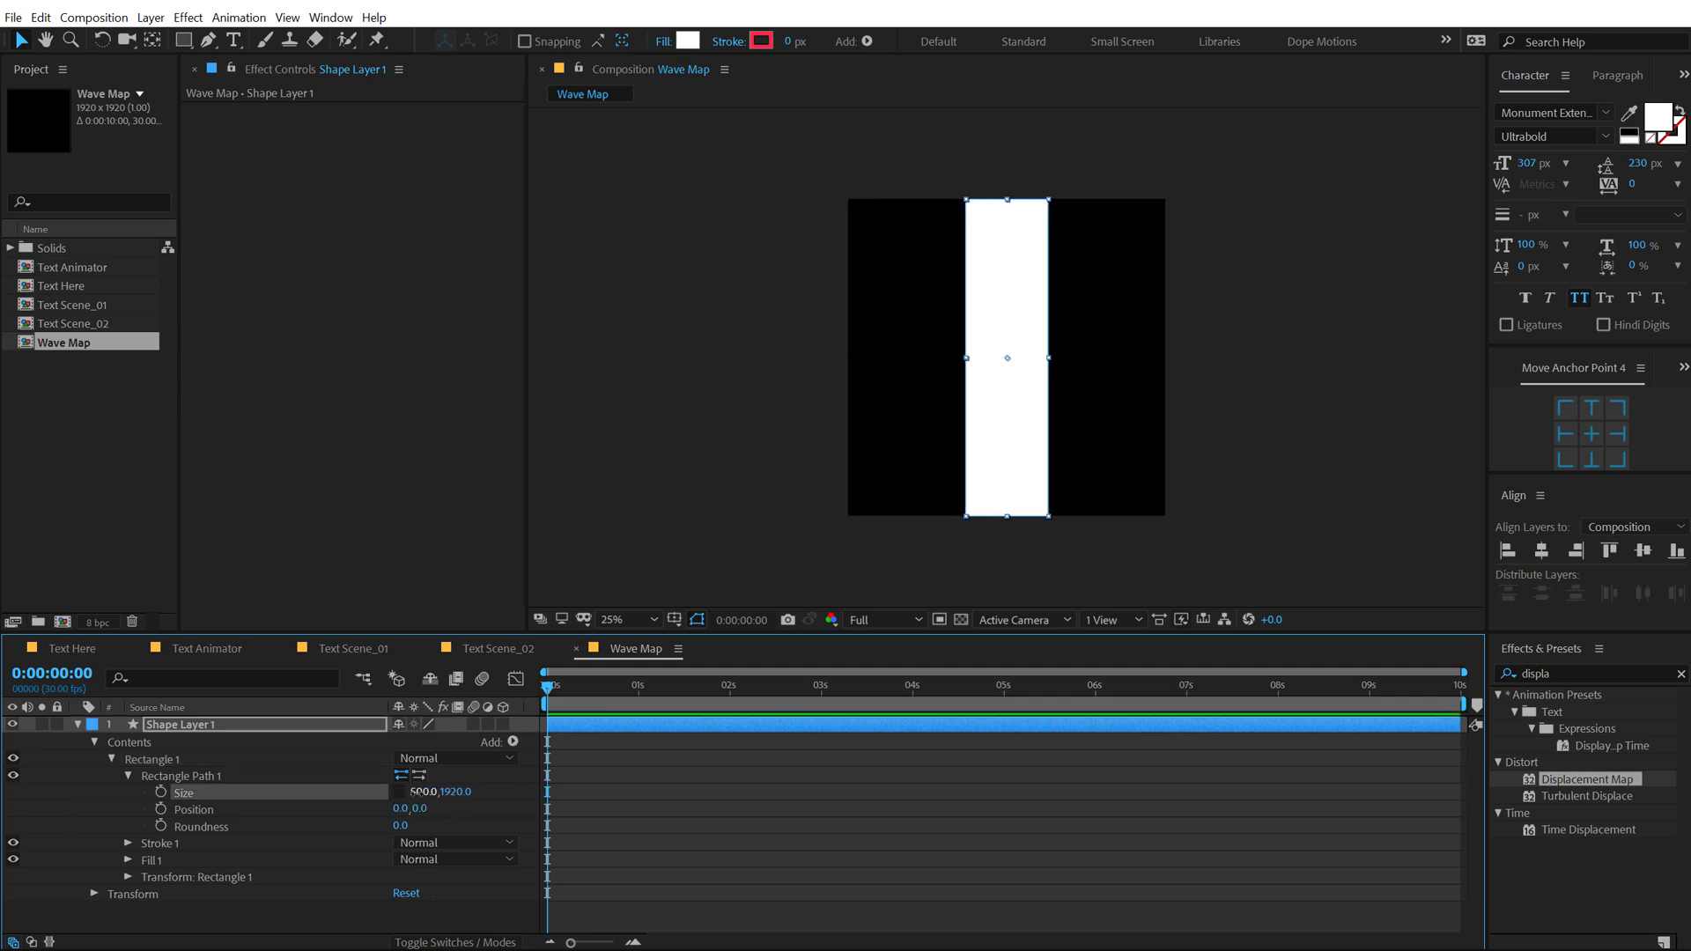
Step: Set the rectangle's Skew to 20 in its shape transform
click(129, 877)
drag(399, 876, 414, 874)
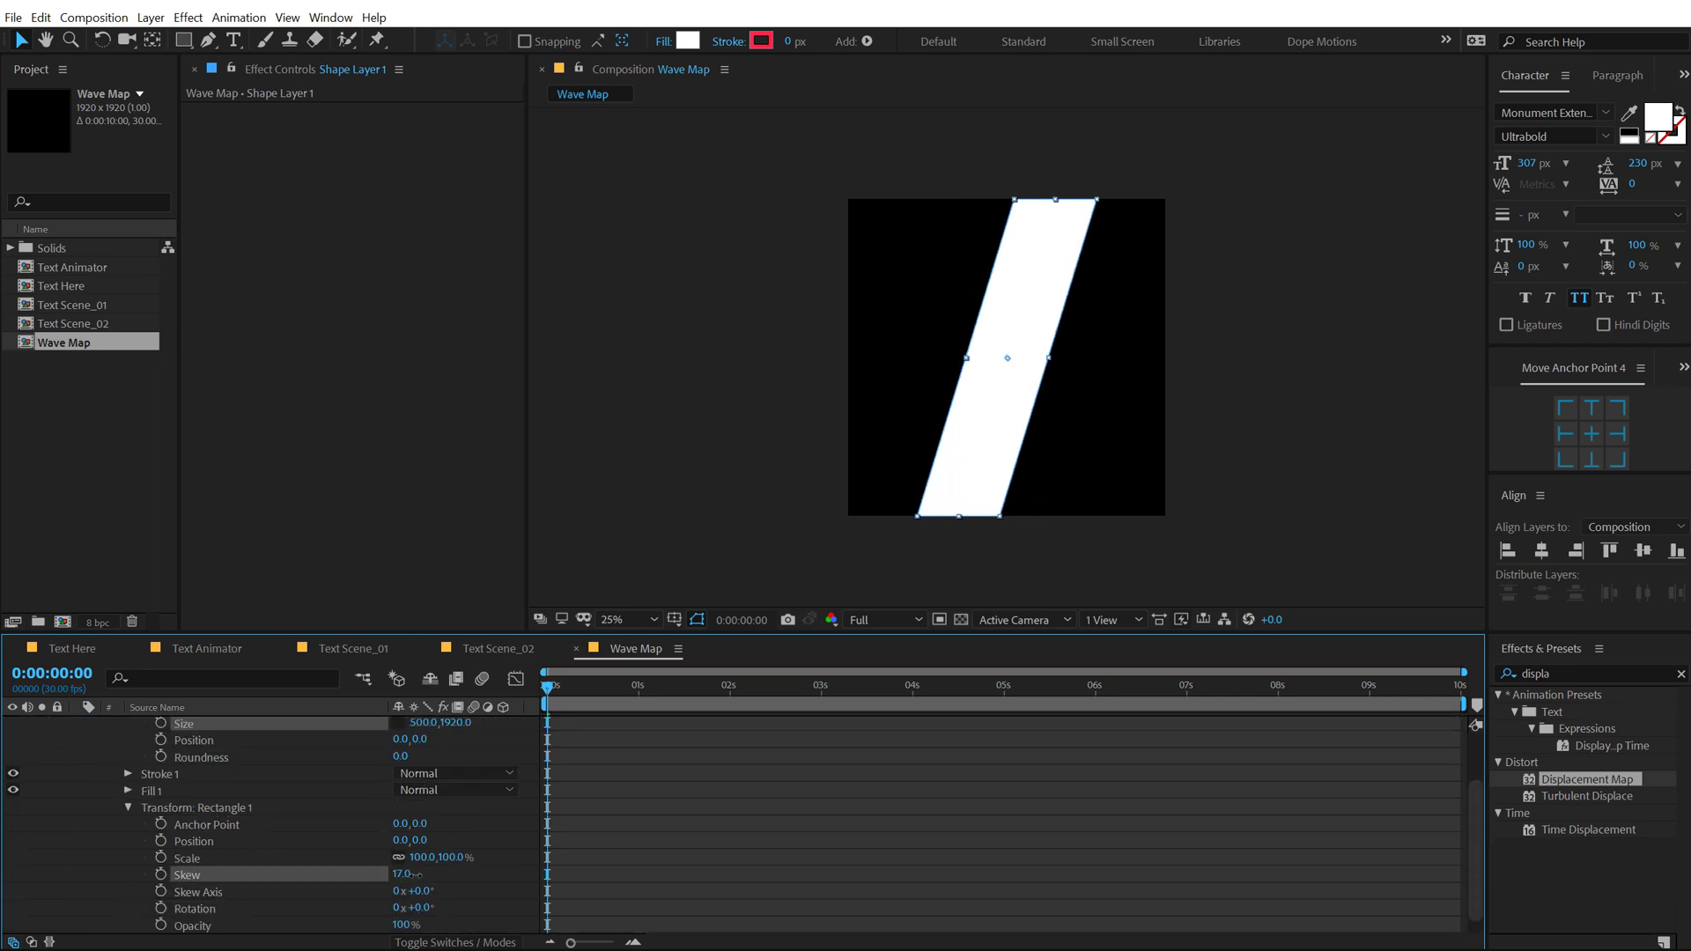
click(402, 873)
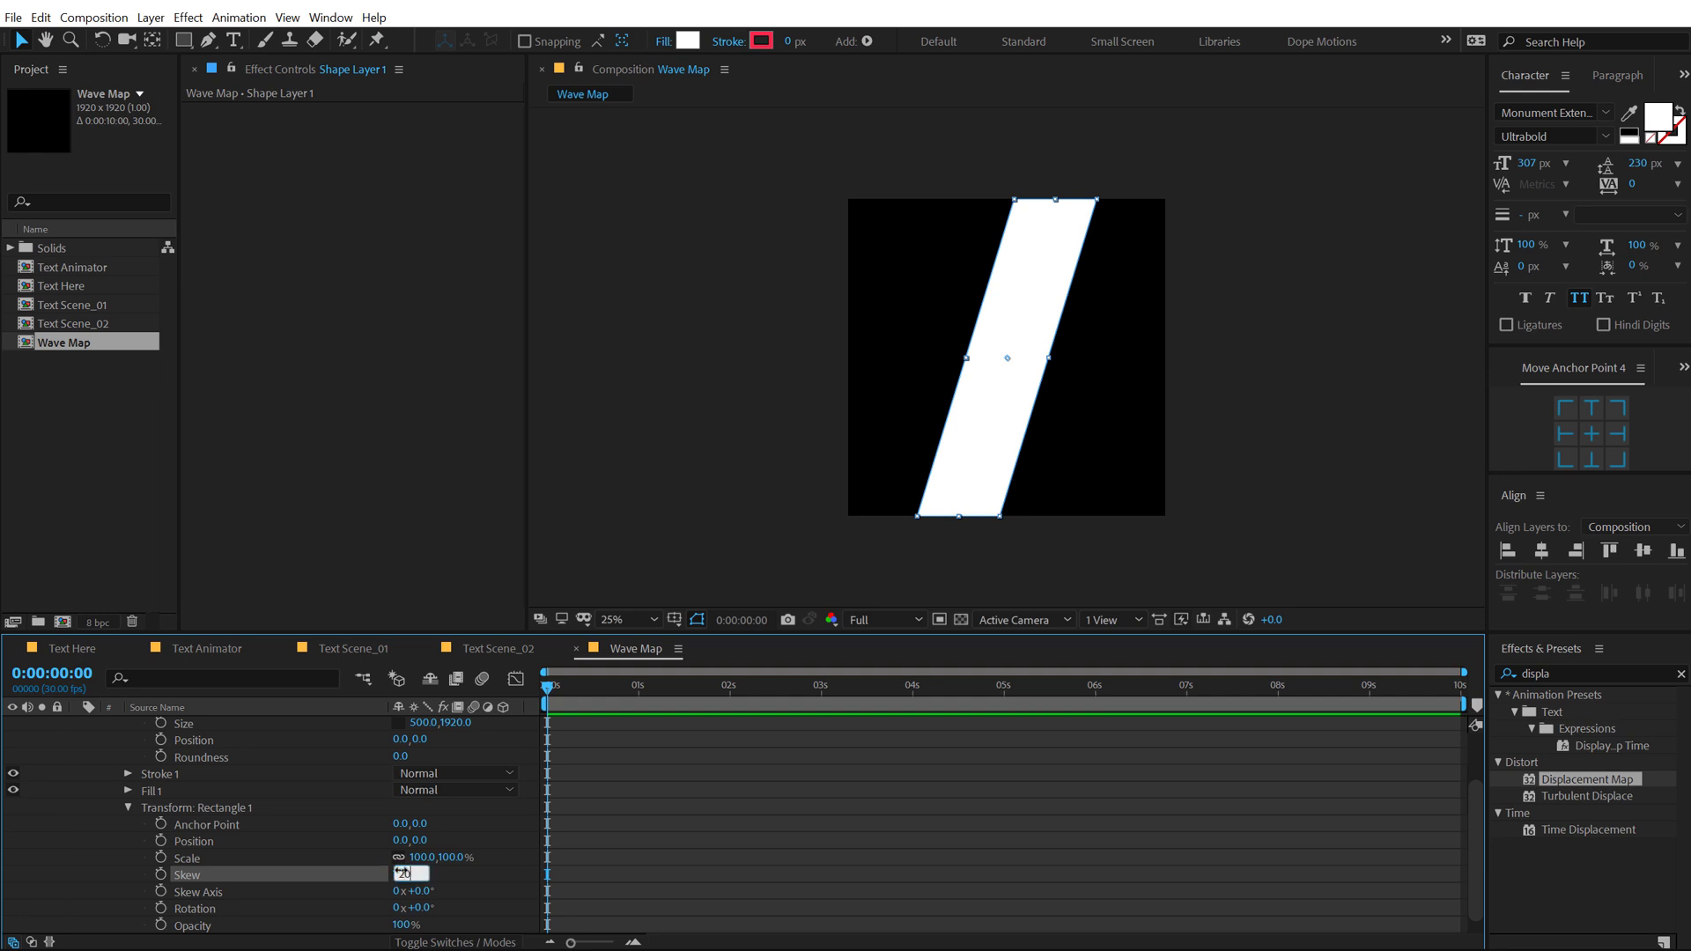
text(20)
key(Return)
scroll(118, 797, up, 2)
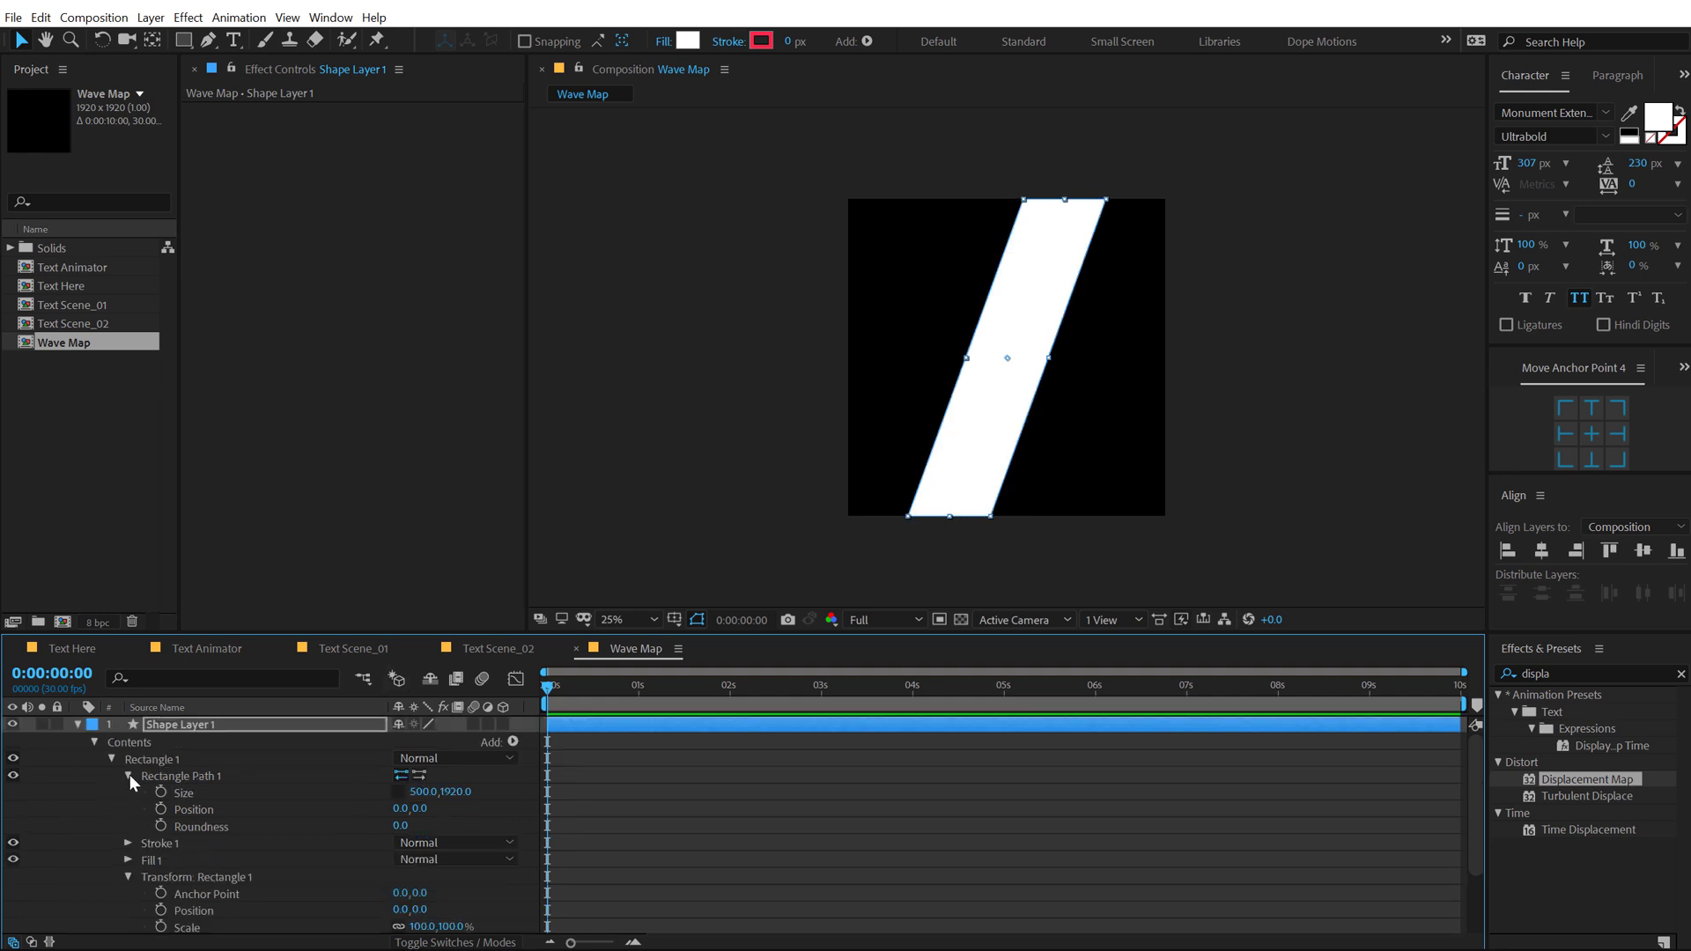
click(127, 776)
click(126, 825)
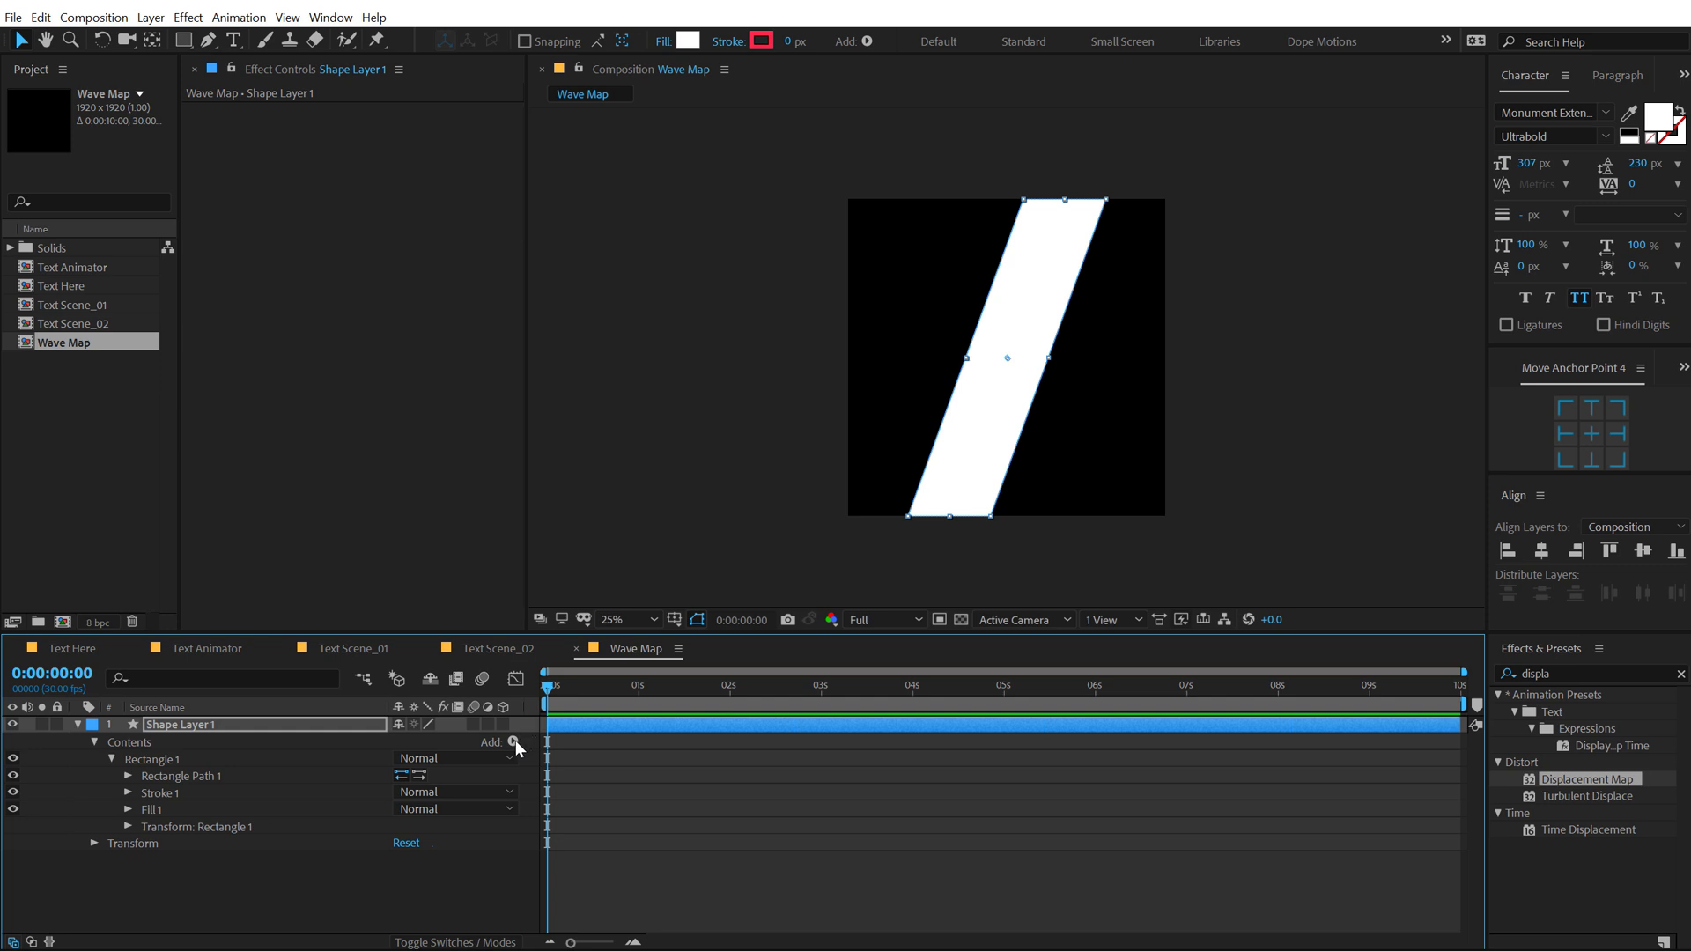
Step: Add a Repeater to the rectangle with 12 copies and a repeater position of about 1070, 0
click(514, 741)
click(427, 577)
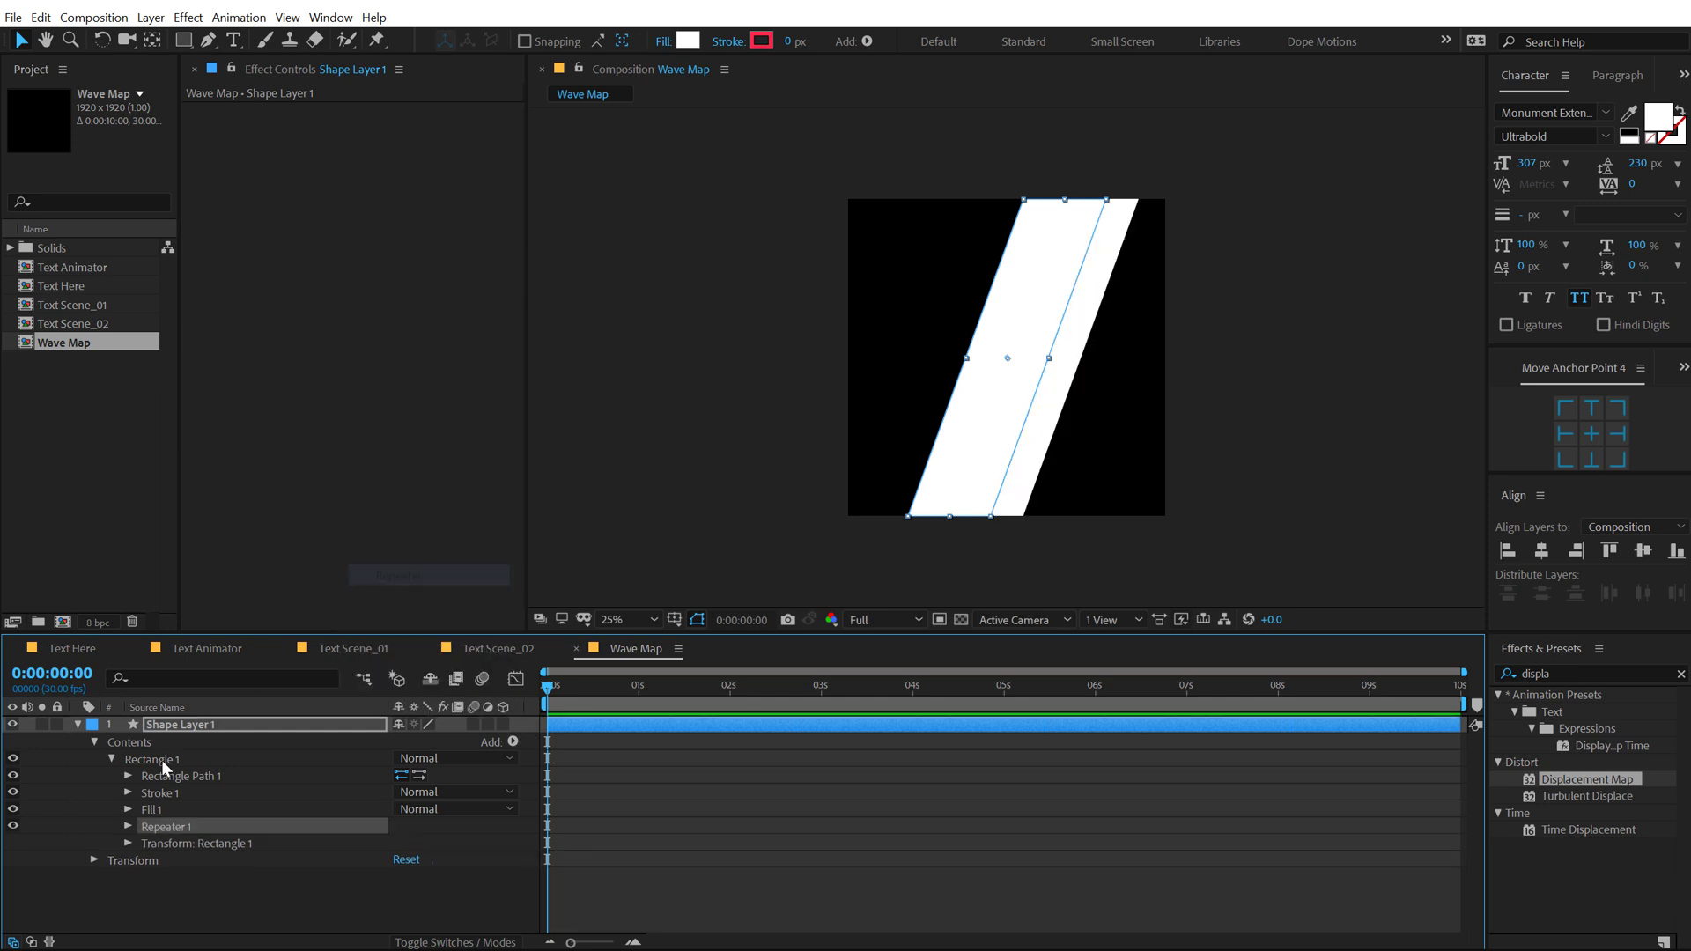
click(128, 826)
click(400, 842)
text(12)
key(Return)
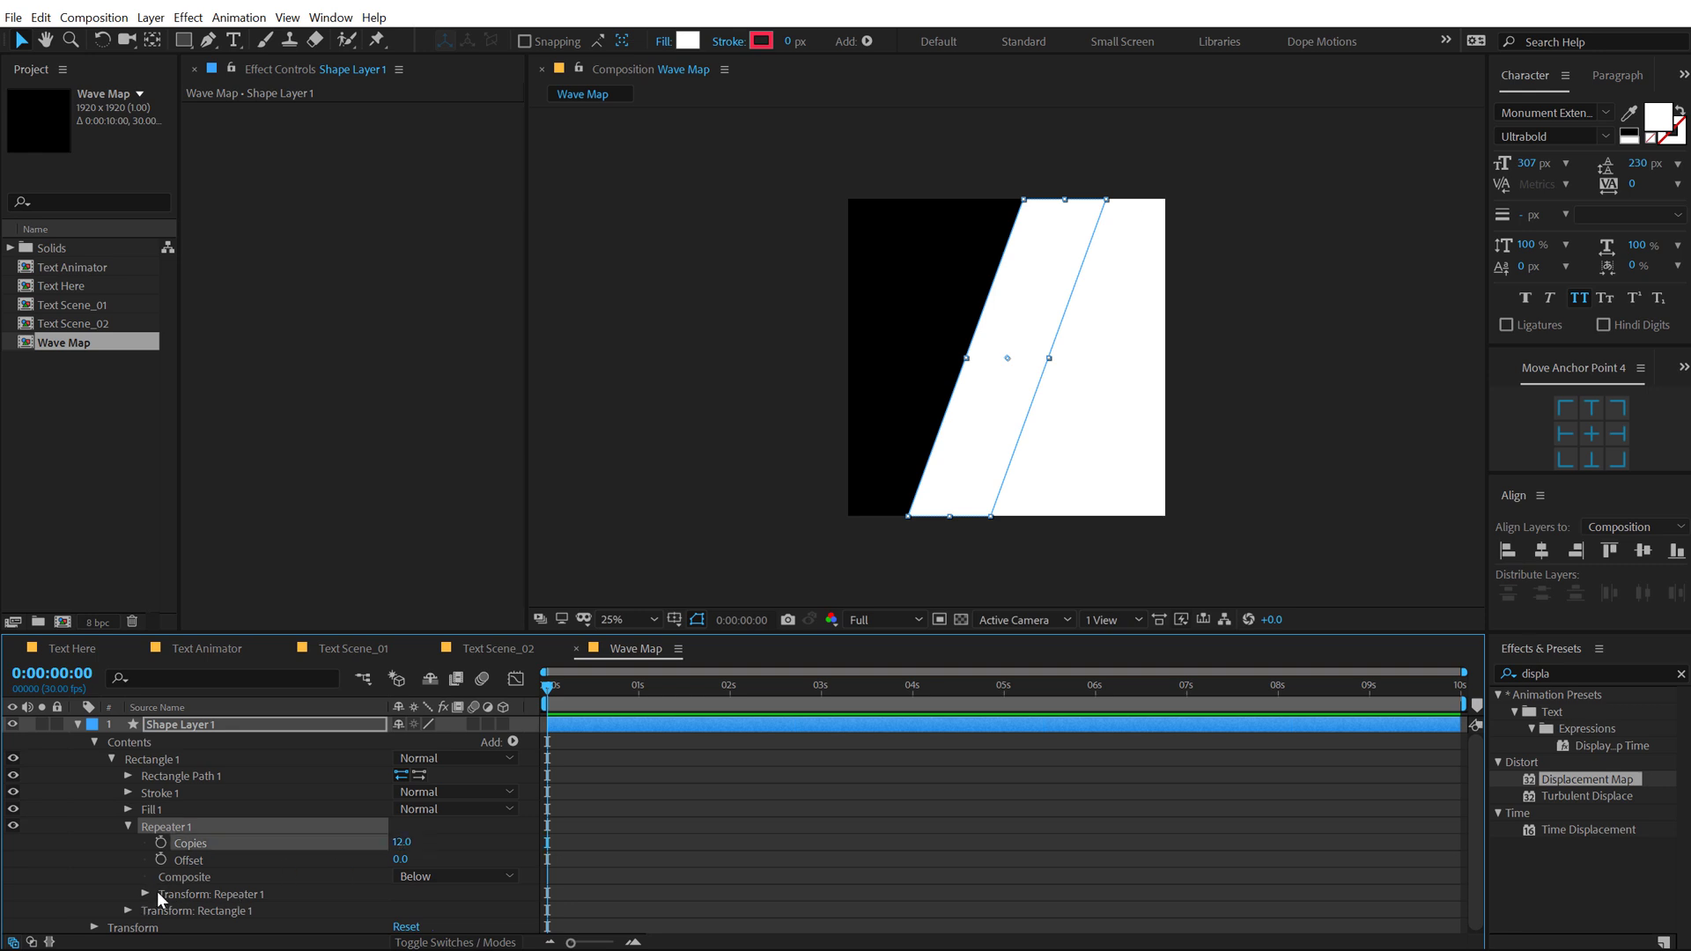
click(147, 894)
drag(407, 824, 1305, 755)
scroll(192, 764, up, 3)
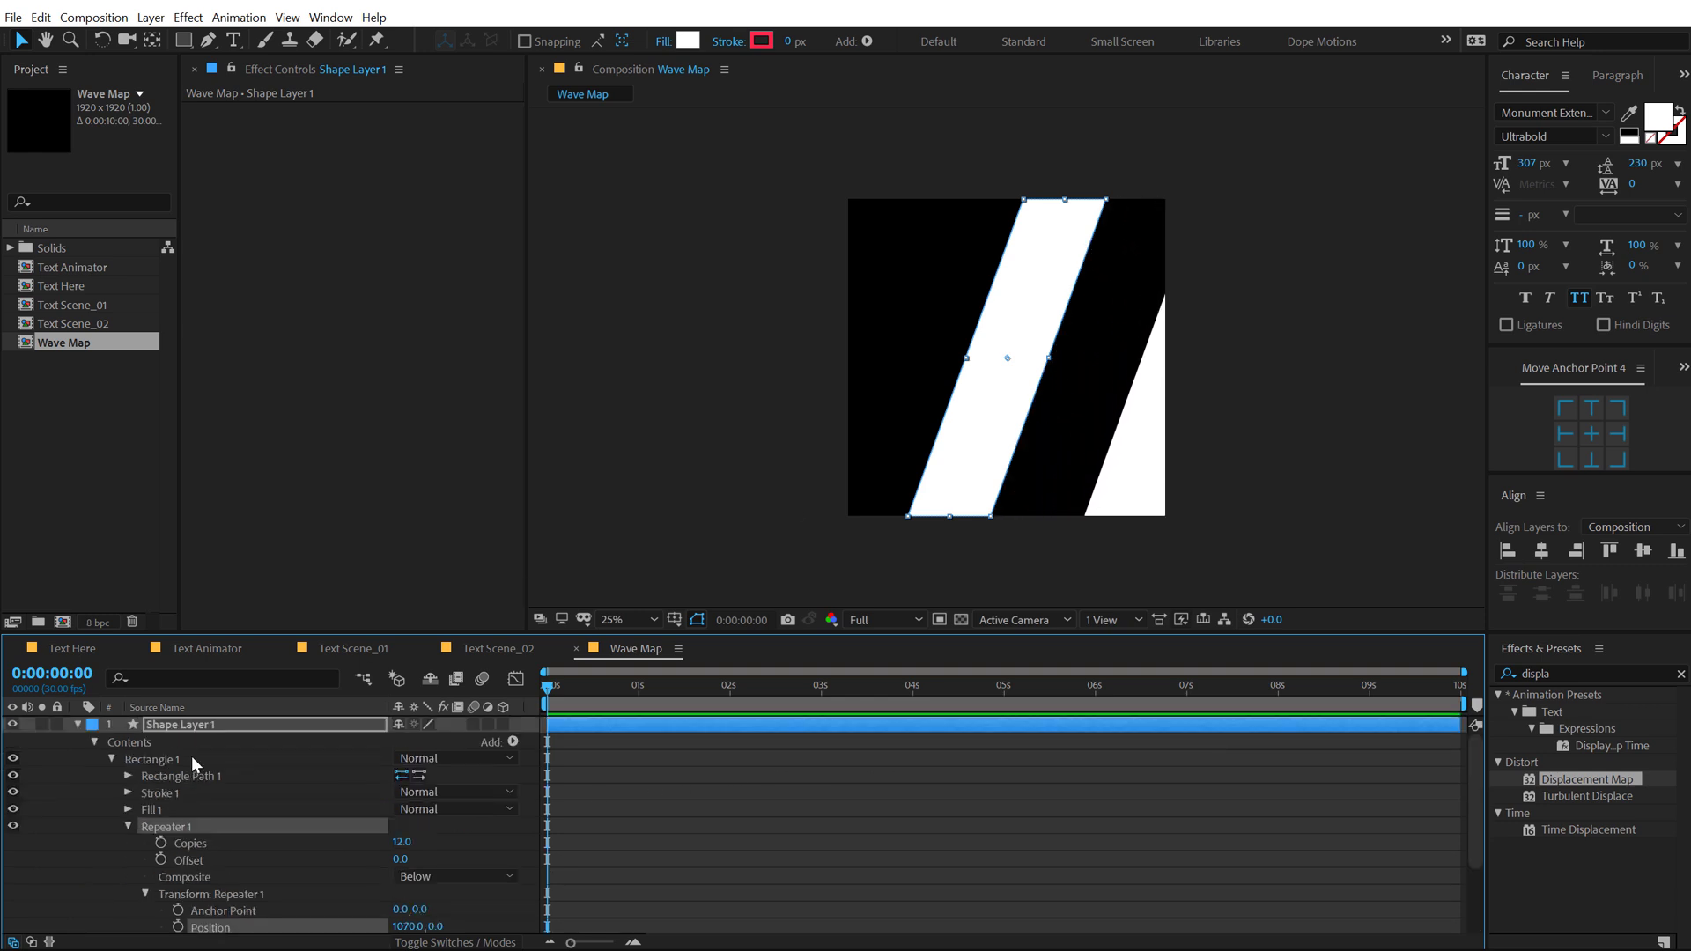
Step: Slide the shape layer left to about -3608, 960 so the diagonal stripes cover the whole composition, and deselect it
click(228, 724)
drag(999, 417, 749, 446)
key(F2)
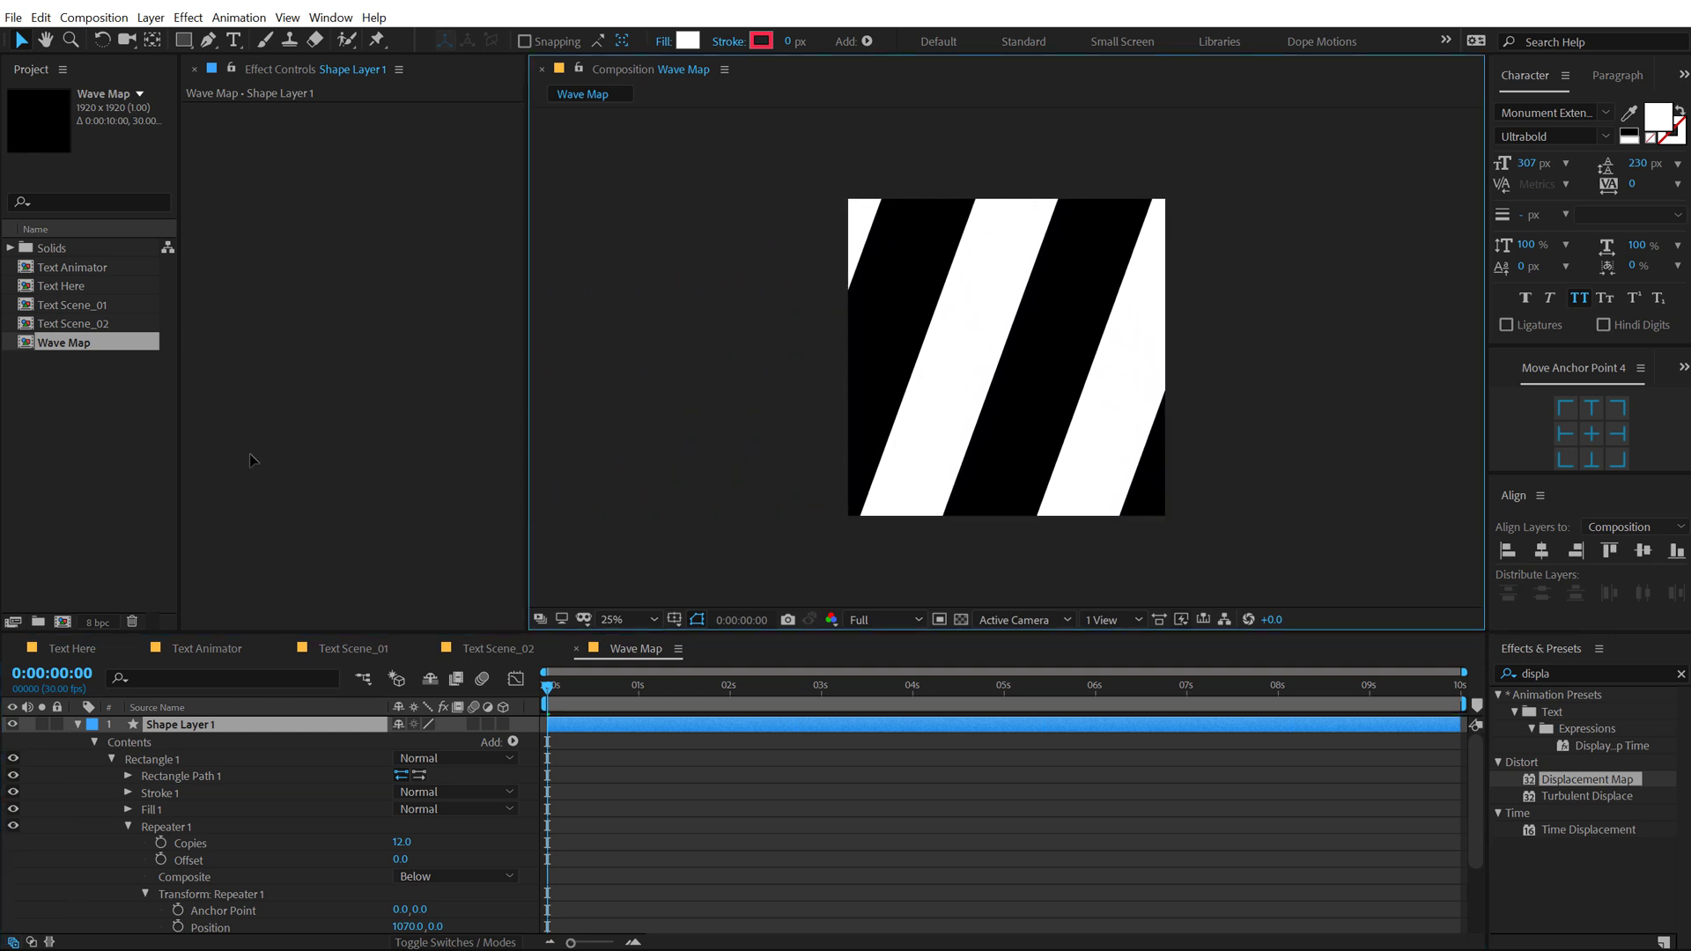
Step: Keyframe the shape layer's Position at the first frame, move it right to about -880, 960 at the last frame, and preview
click(178, 727)
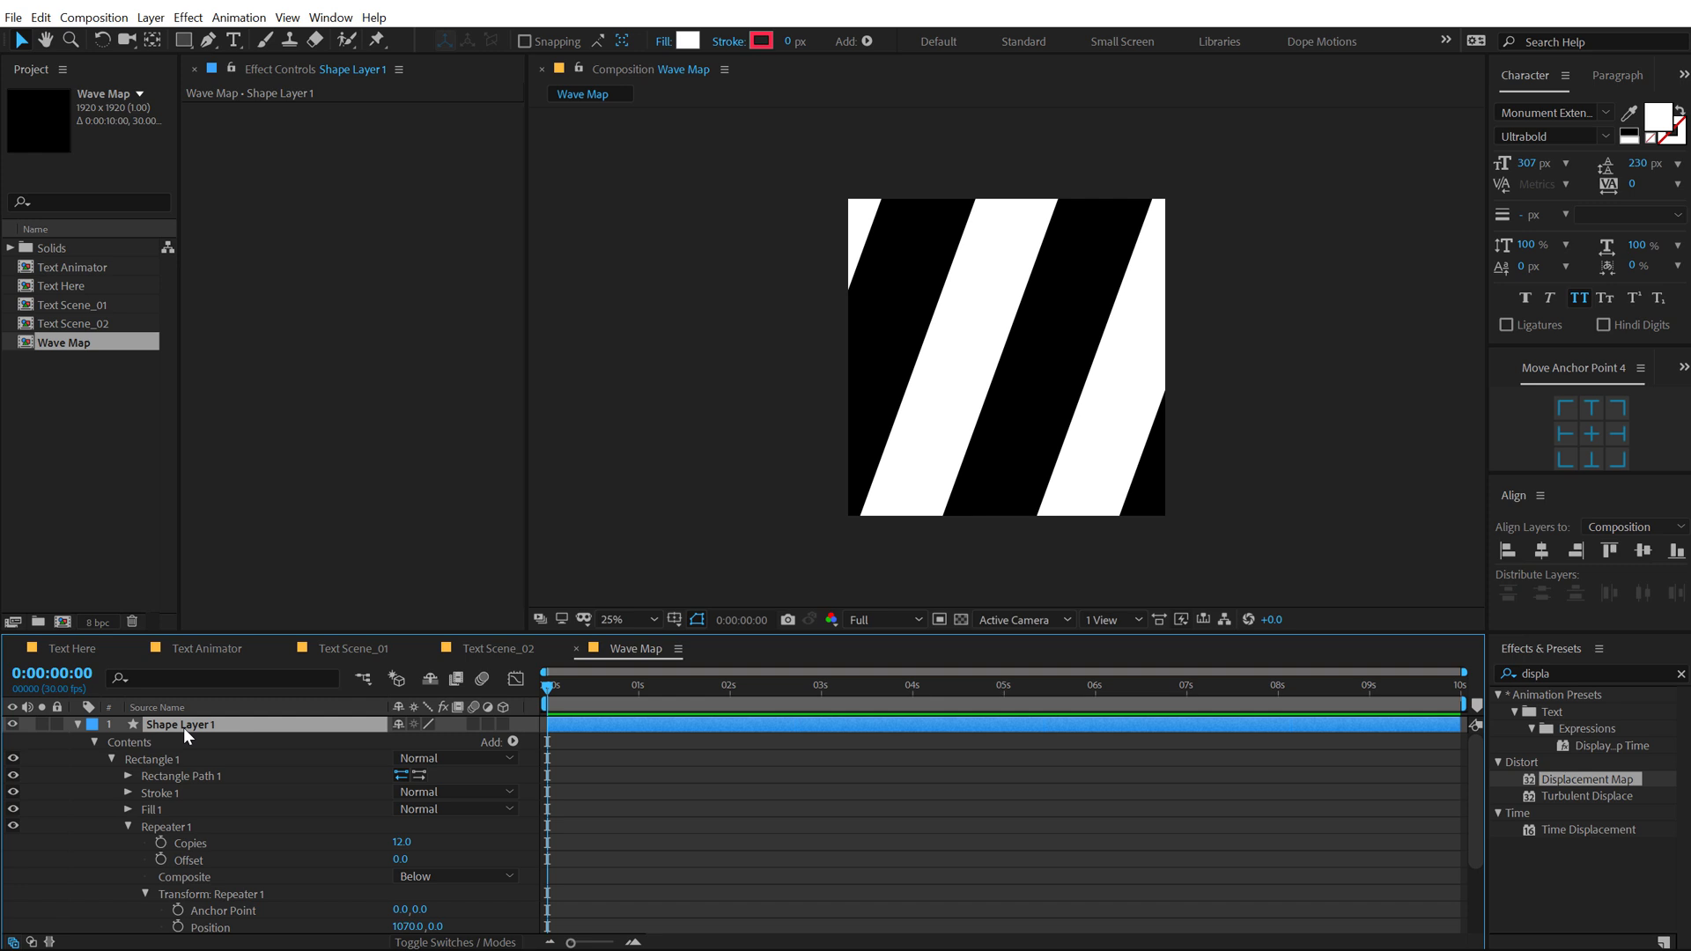
key(p)
click(127, 741)
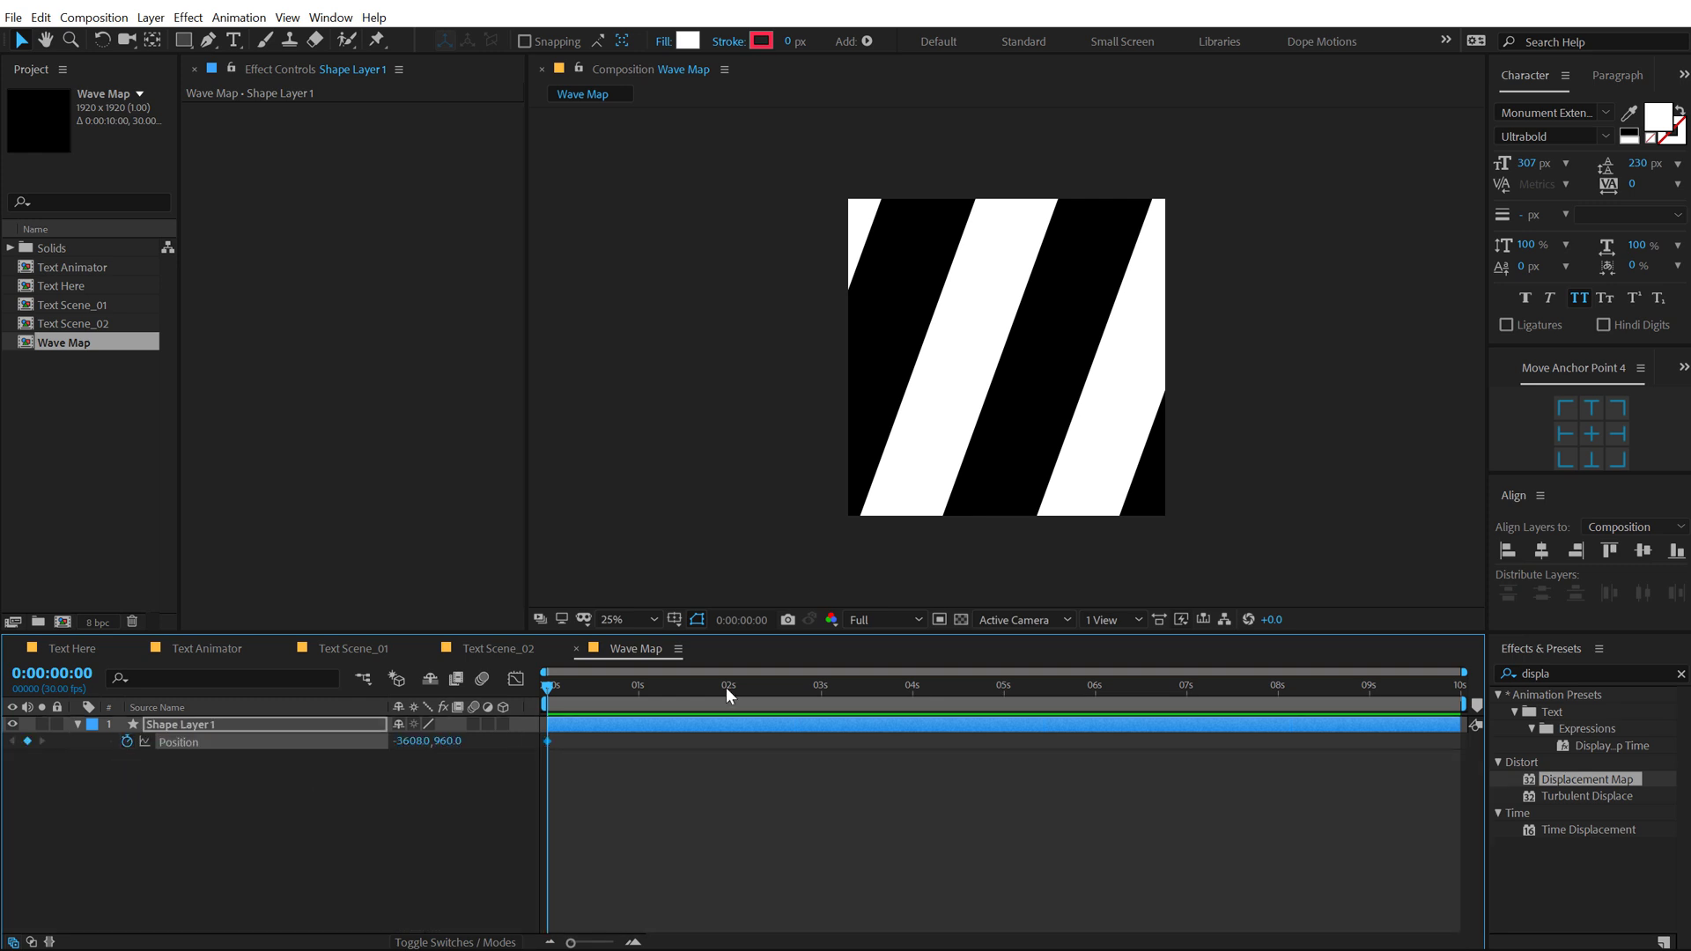
key(End)
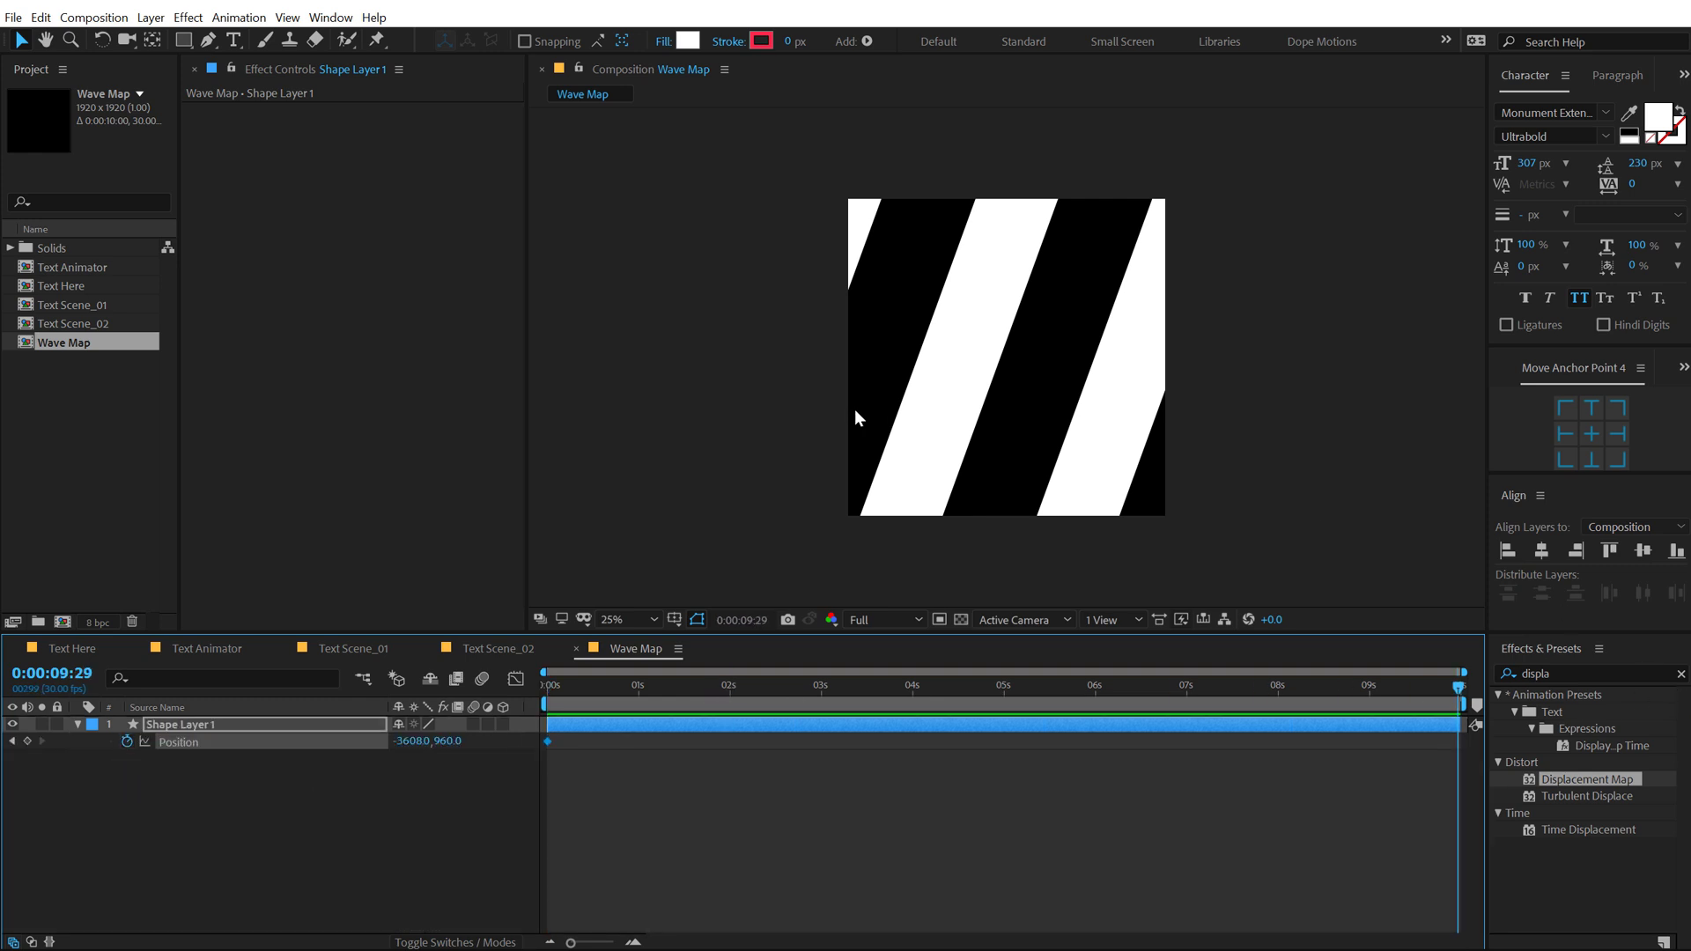
click(920, 446)
click(676, 647)
key(comma)
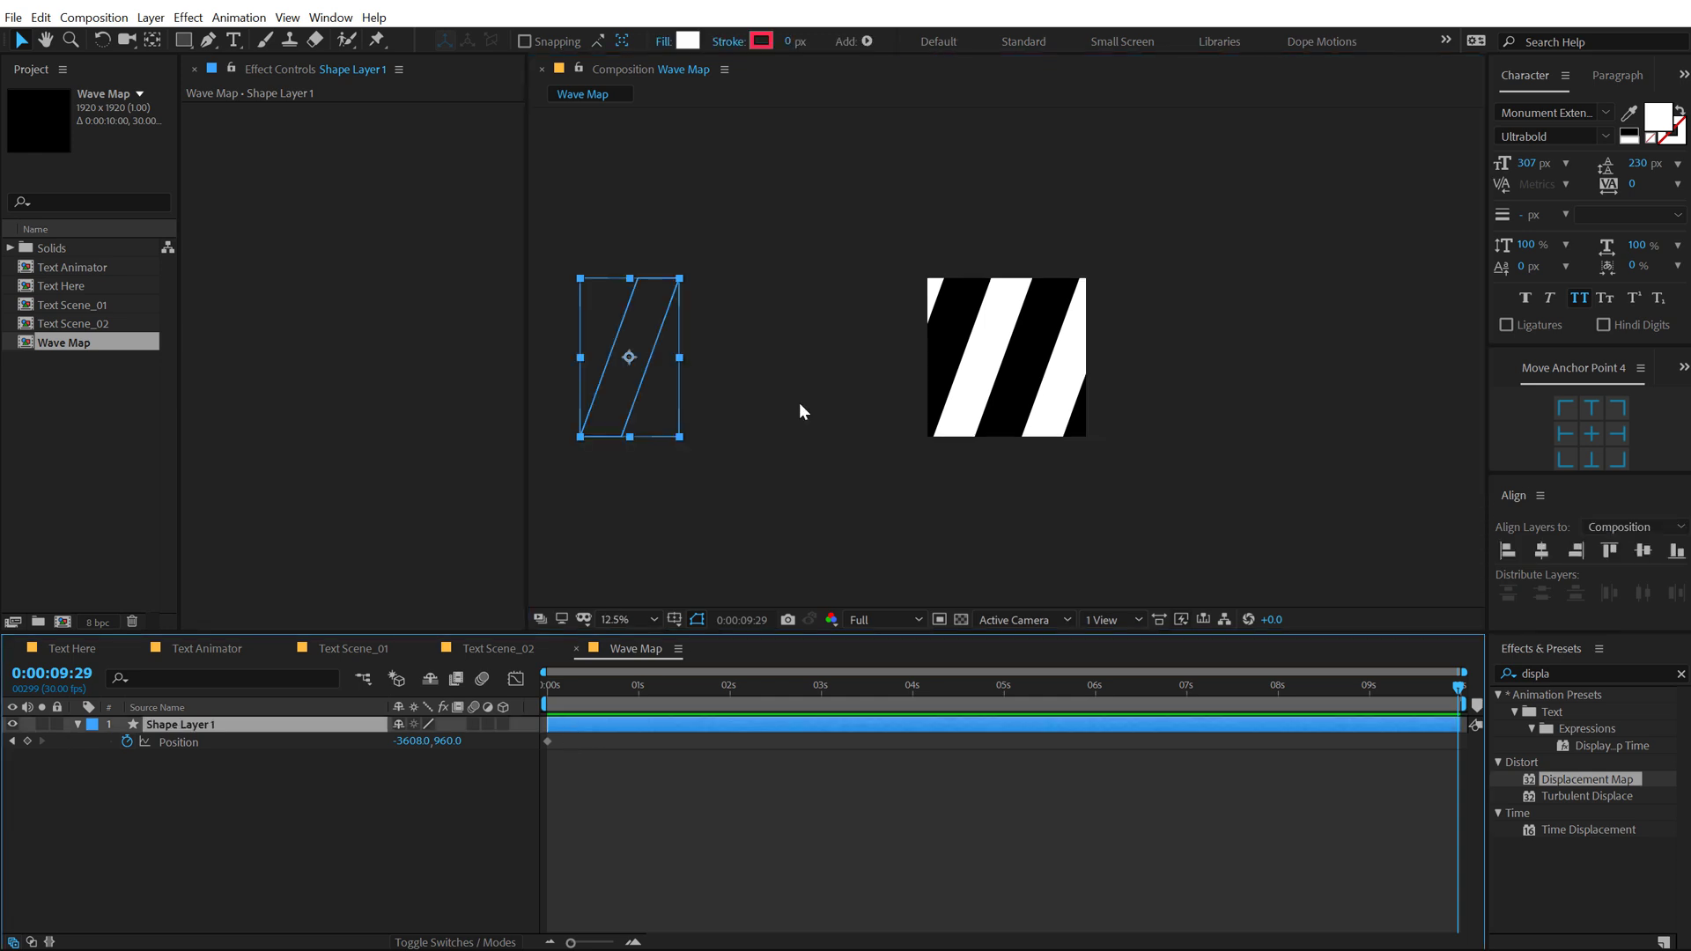
drag(643, 374, 858, 377)
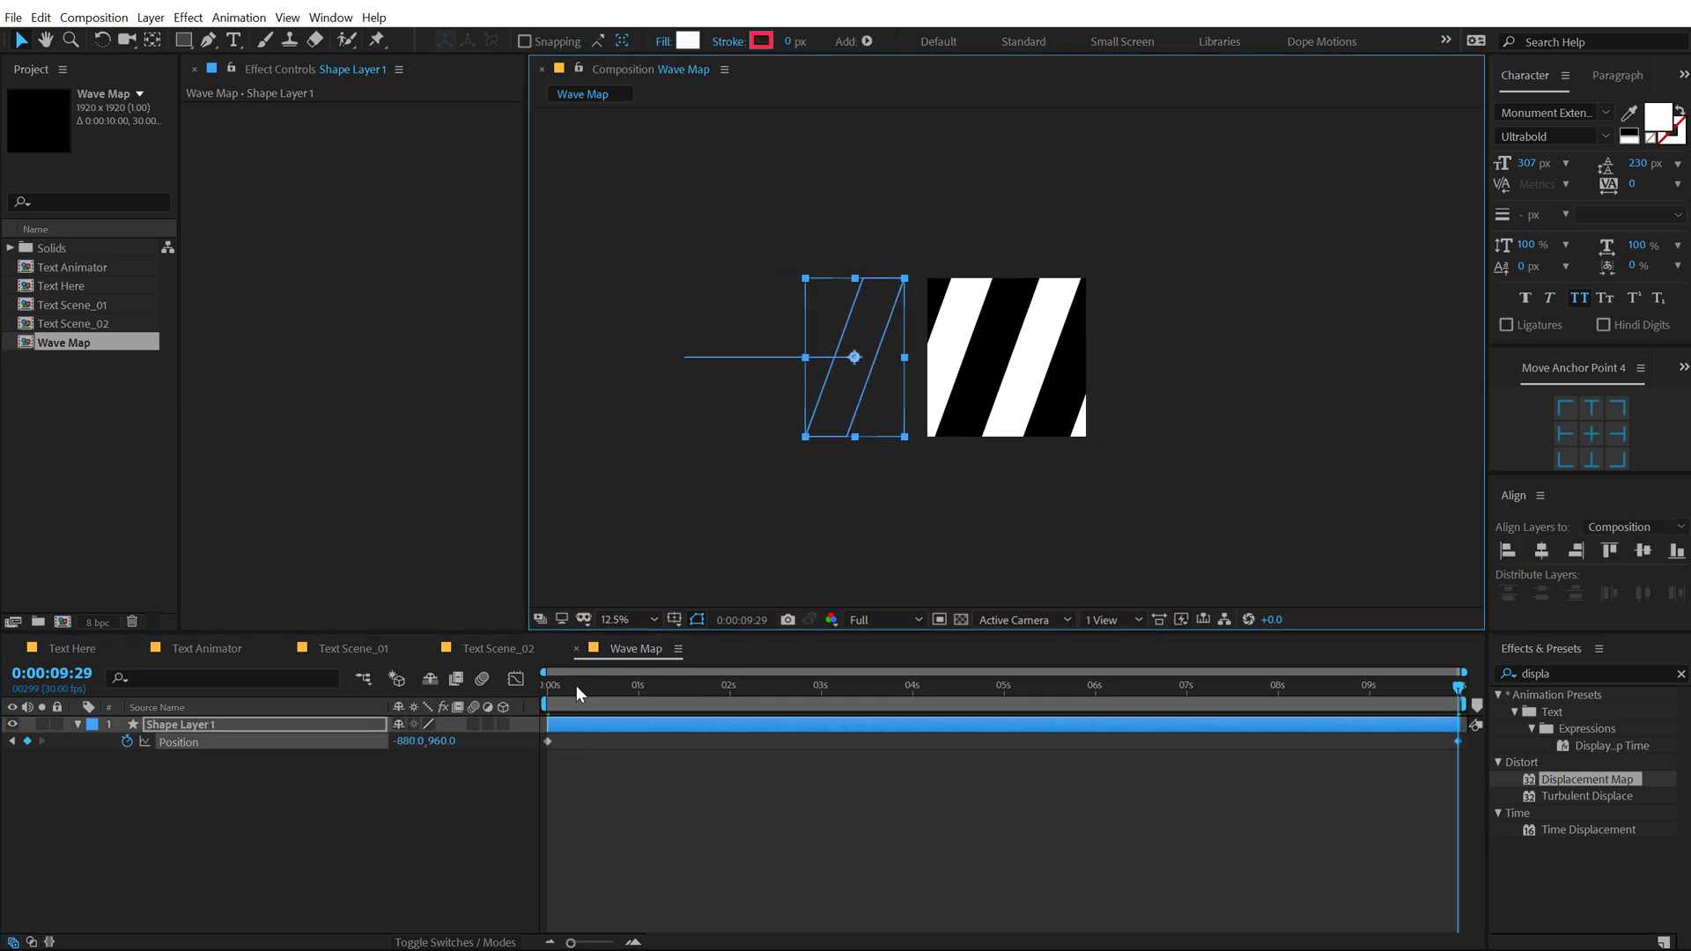
key(Home)
key(space)
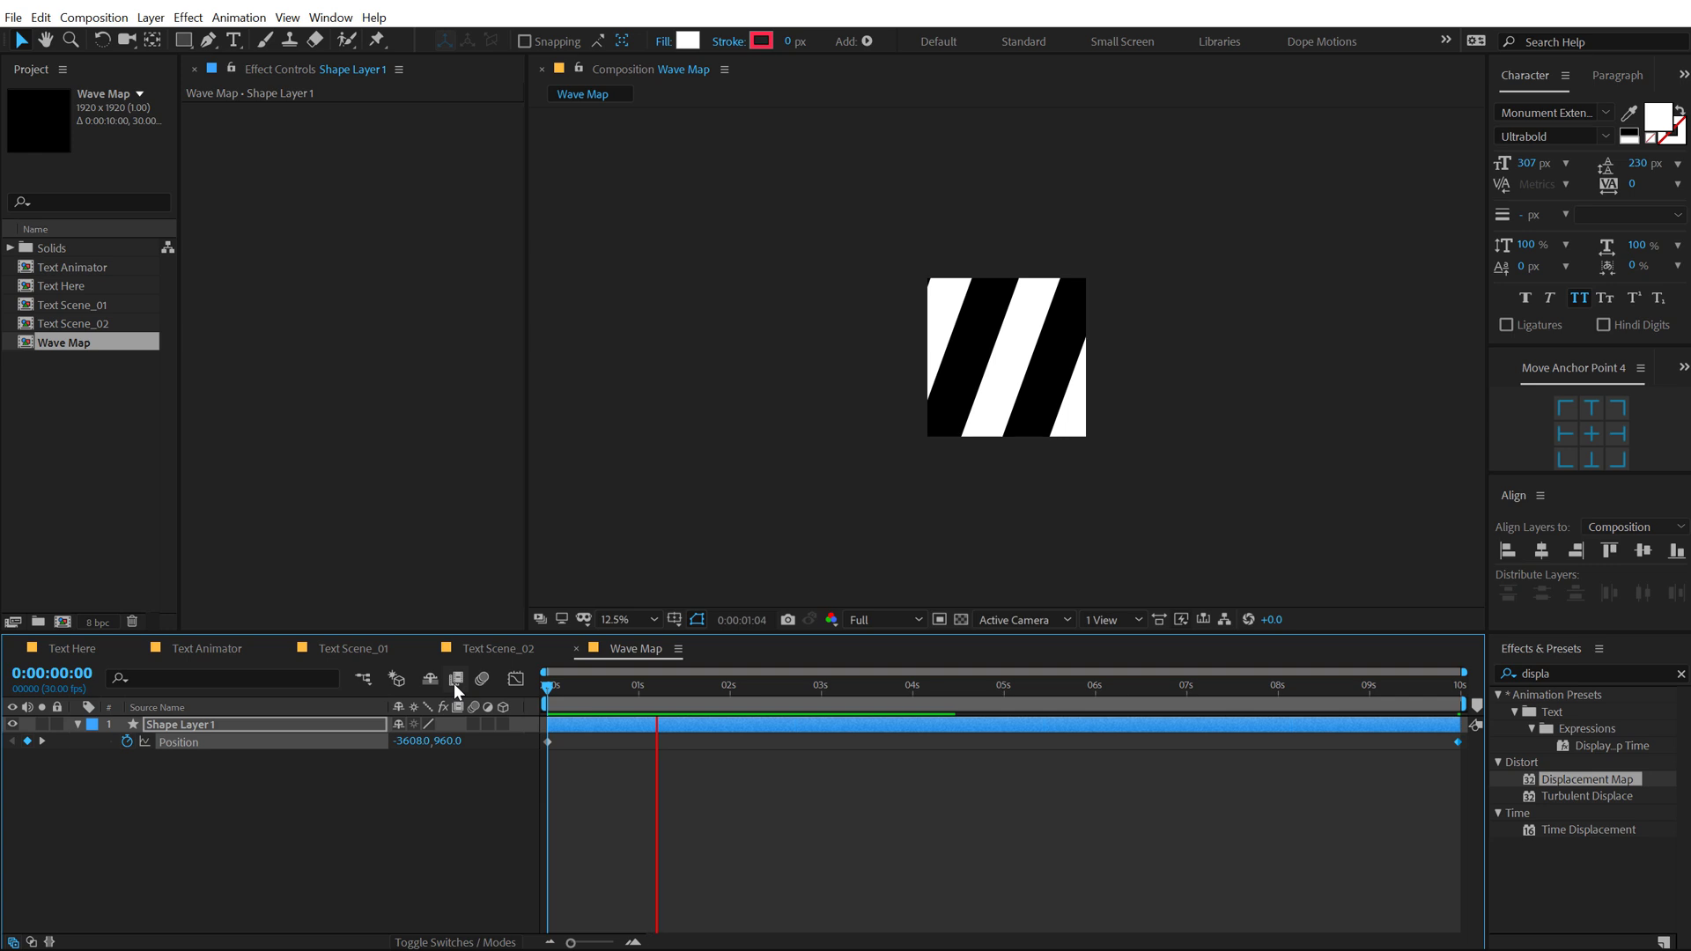
Step: Move the shape layer's last-frame Position further right to about 176, 960 and preview the faster stripes
key(End)
click(876, 403)
drag(922, 407, 982, 407)
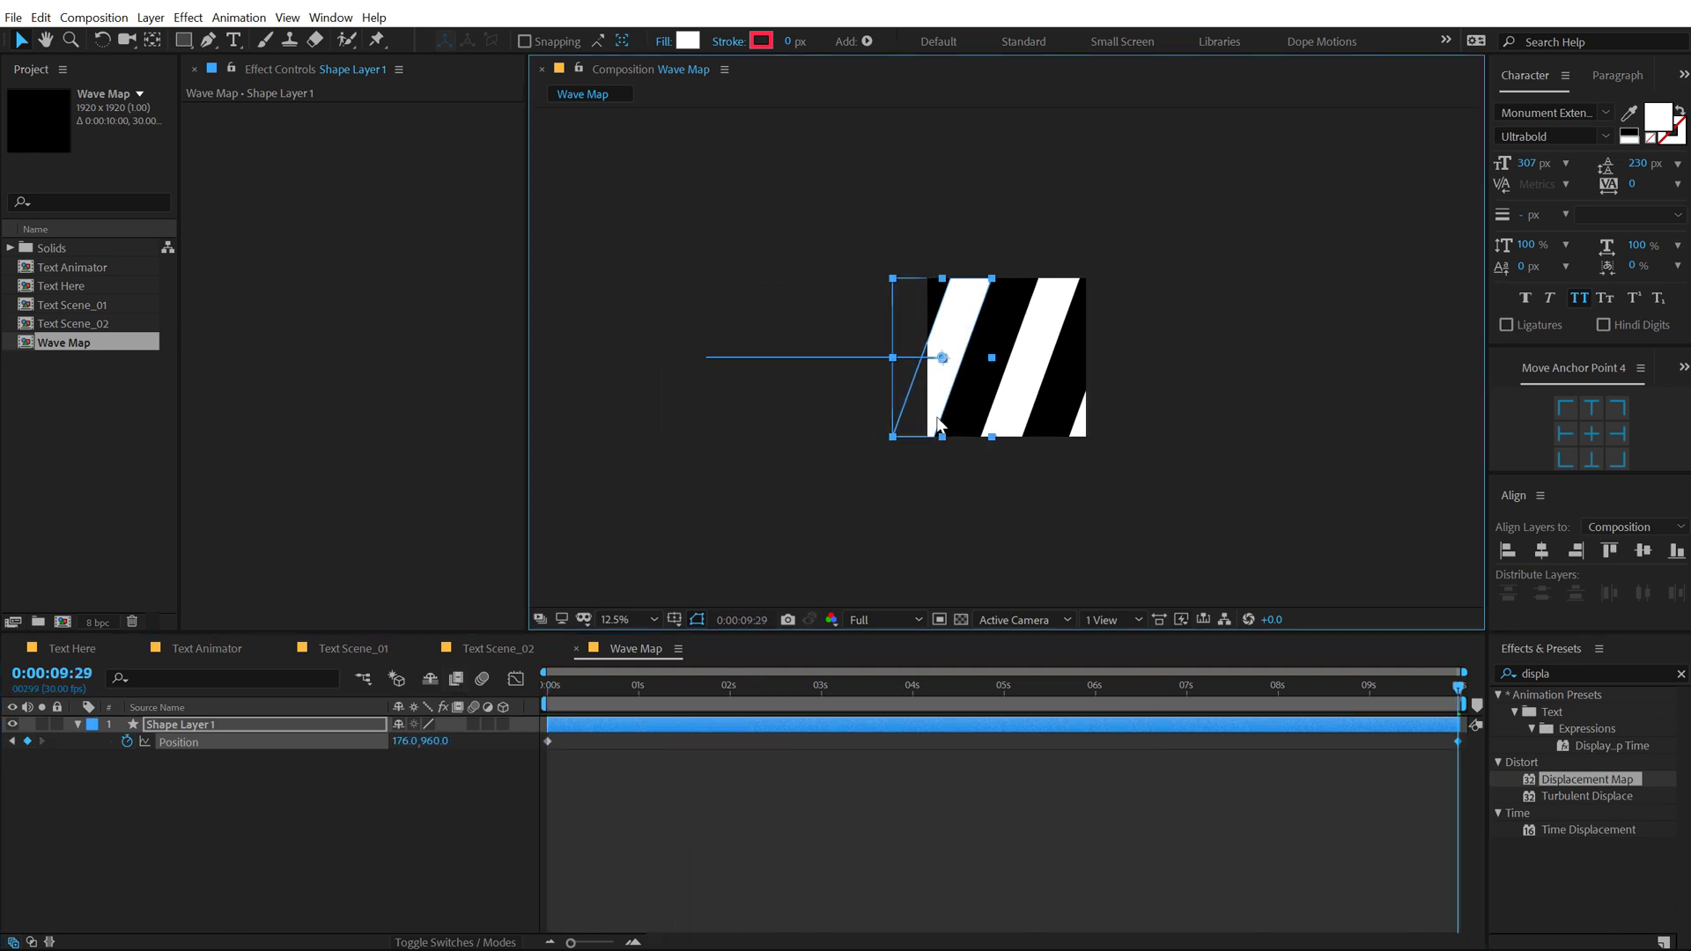
key(Home)
key(space)
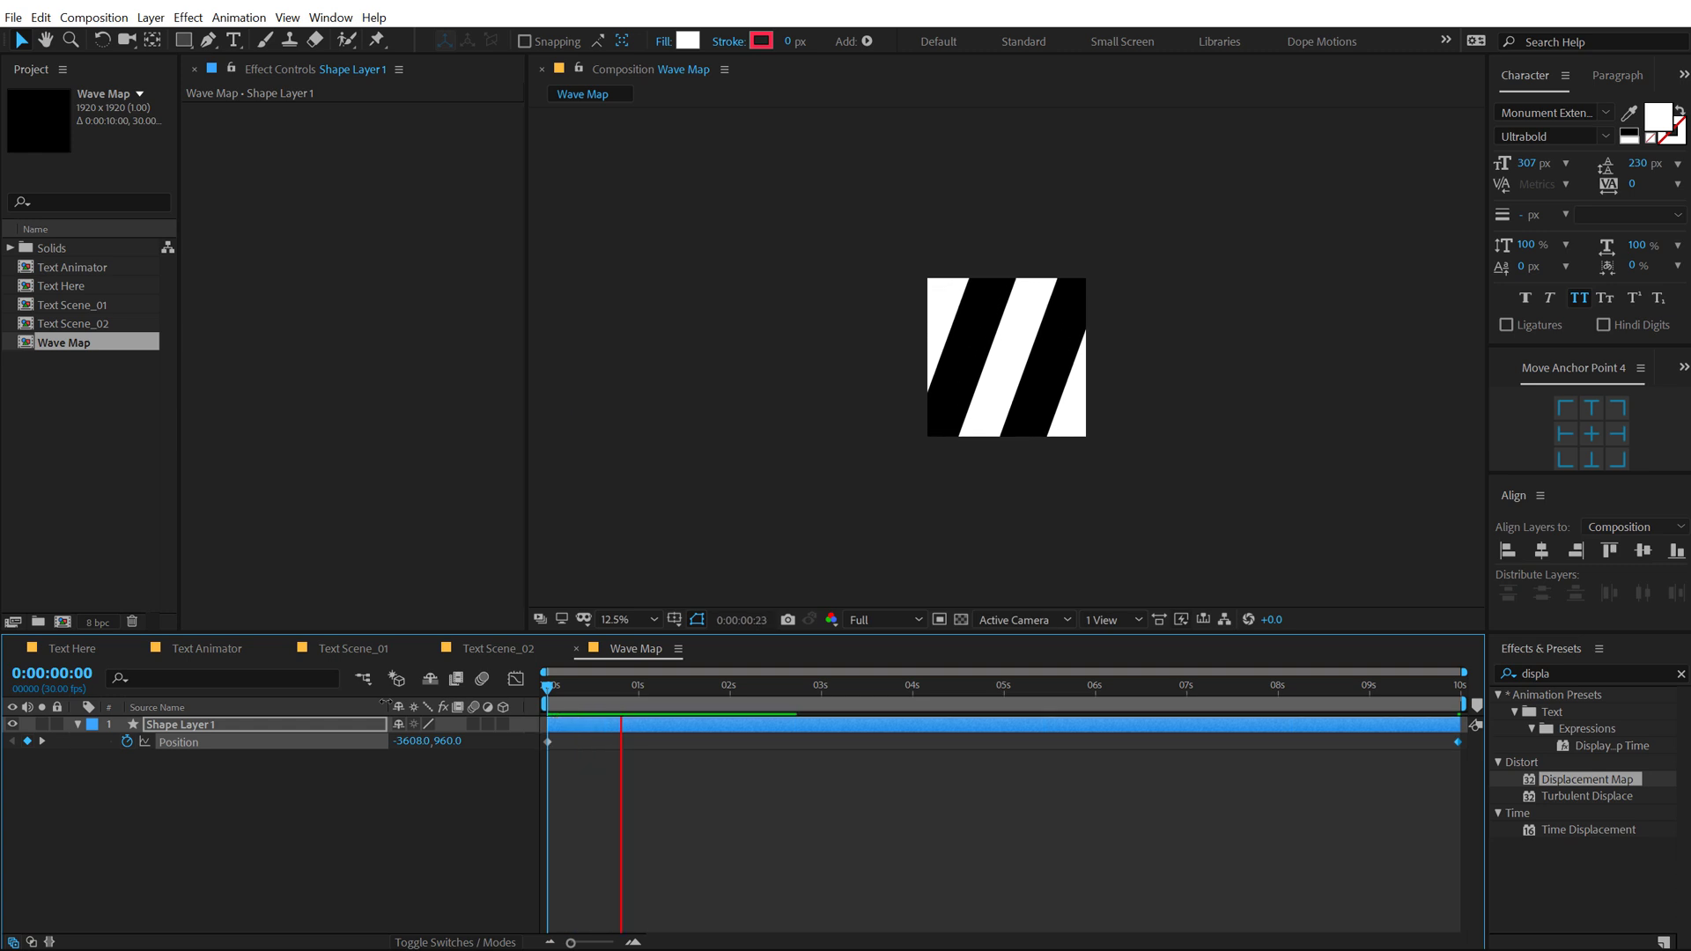
key(space)
Step: Add an adjustment layer above the stripes in Wave Map and rename it Blur
scroll(979, 425, up, 4)
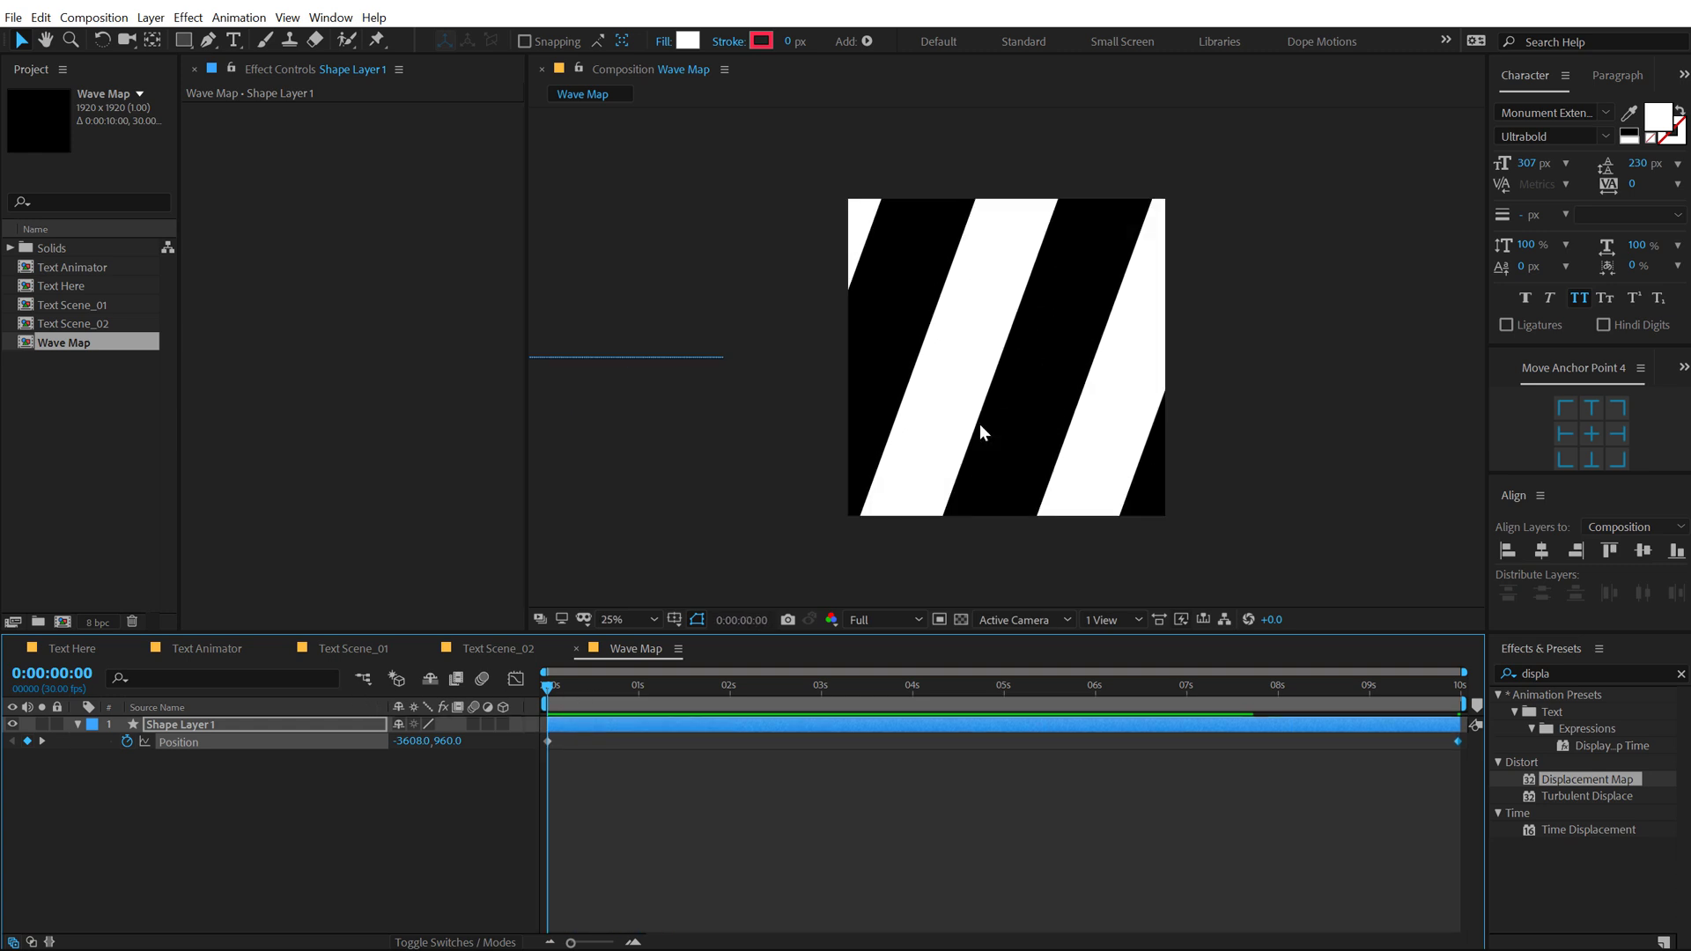
scroll(980, 425, down, 2)
scroll(979, 424, up, 2)
scroll(979, 424, down, 2)
scroll(981, 423, up, 2)
right_click(291, 823)
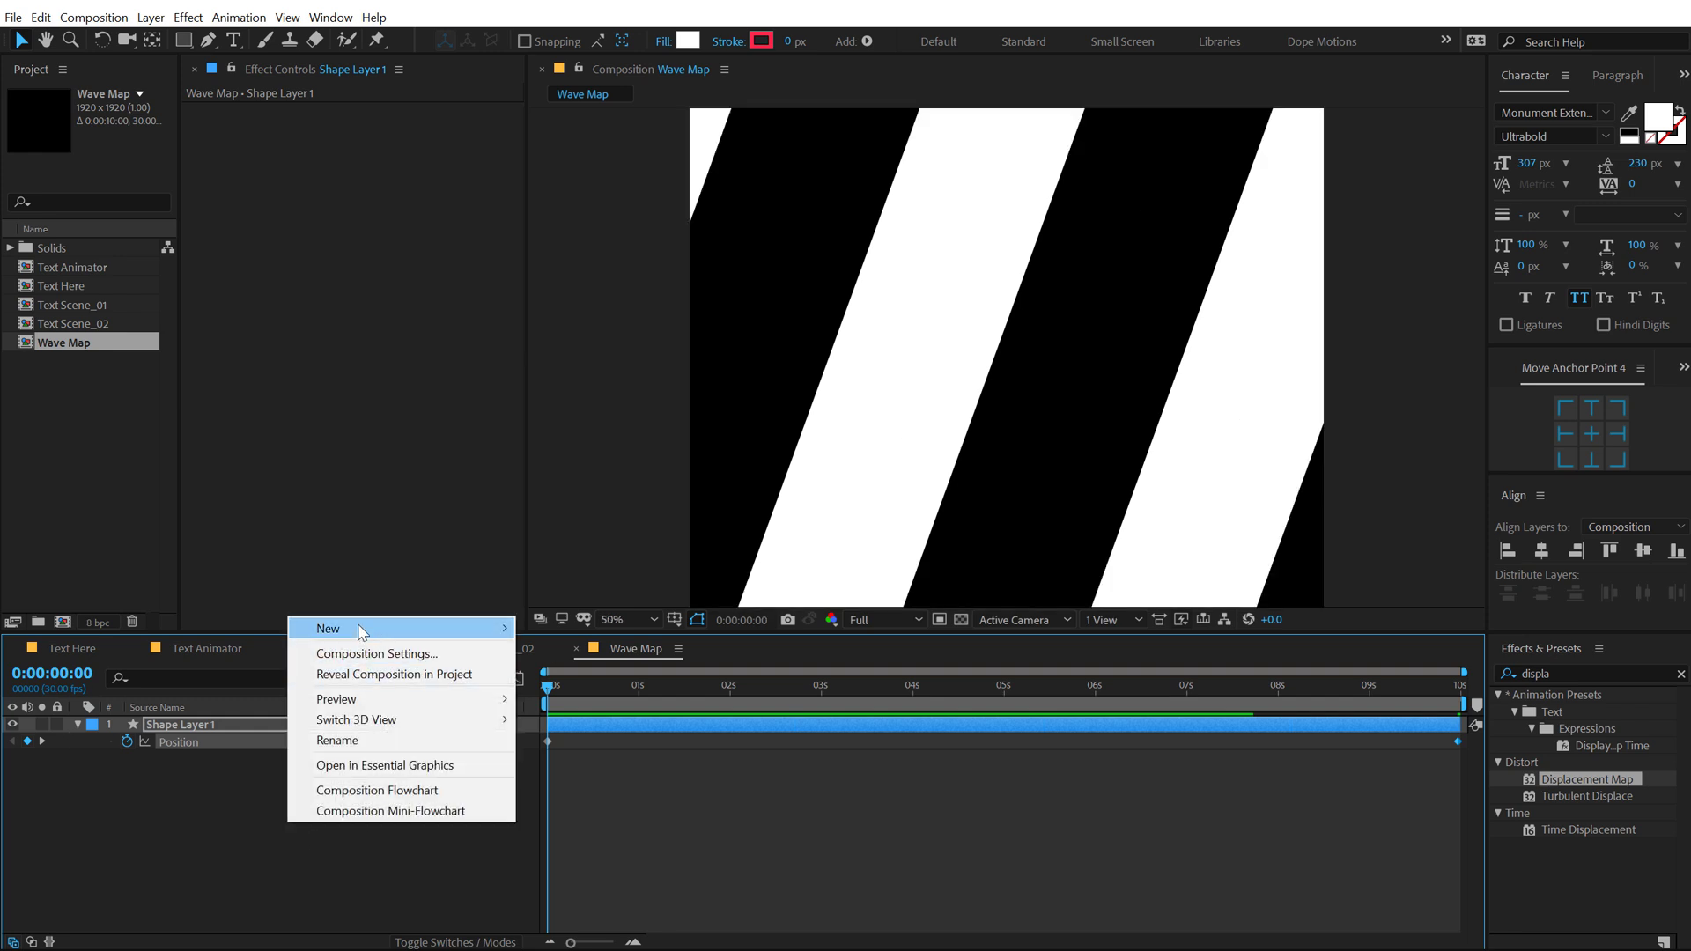
mouse_move(359, 629)
click(572, 775)
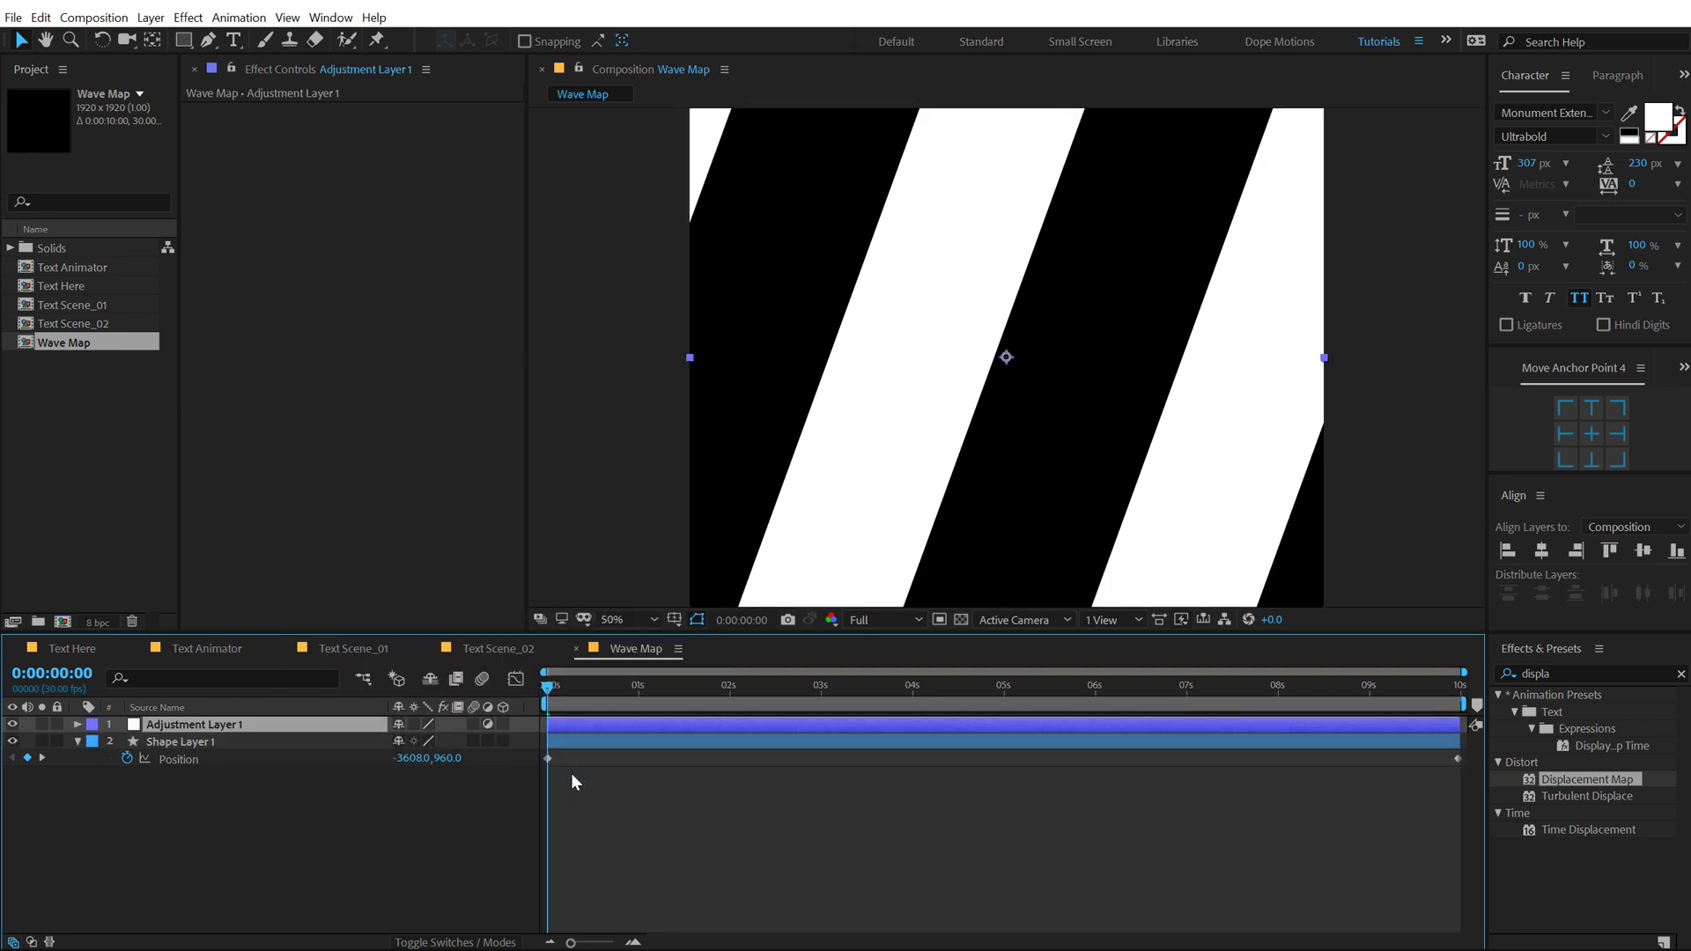
key(Return)
text(Blur)
key(Return)
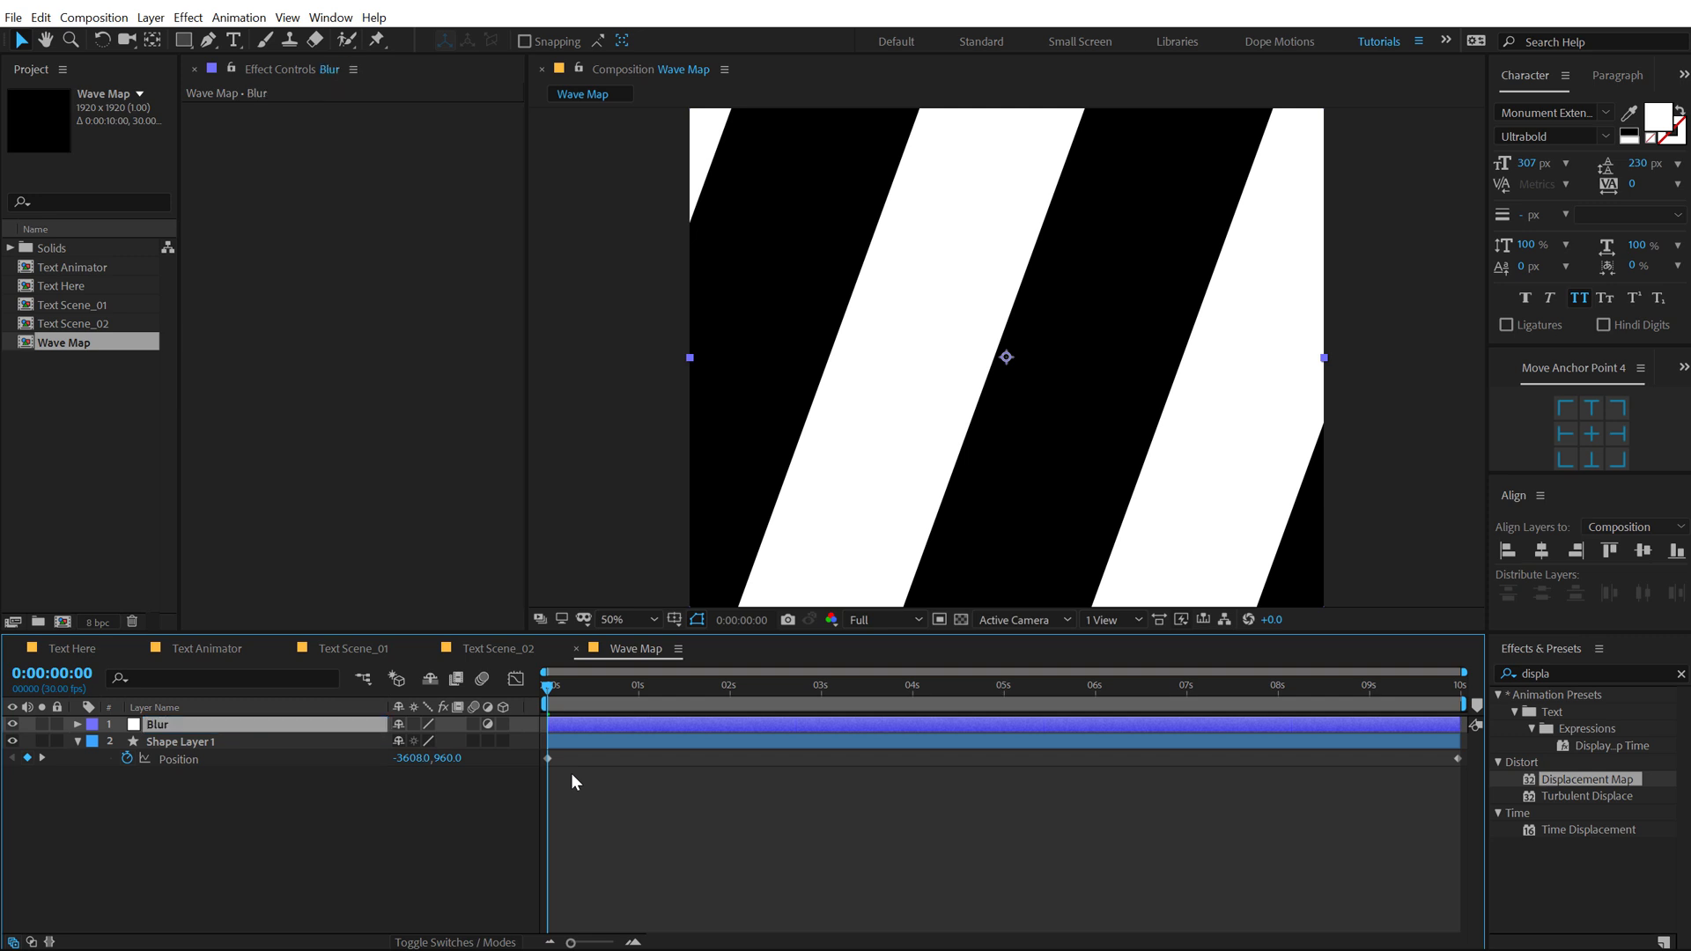
Step: Rename the striped shape layer as Shape
click(185, 740)
key(Return)
text(Shape)
key(Return)
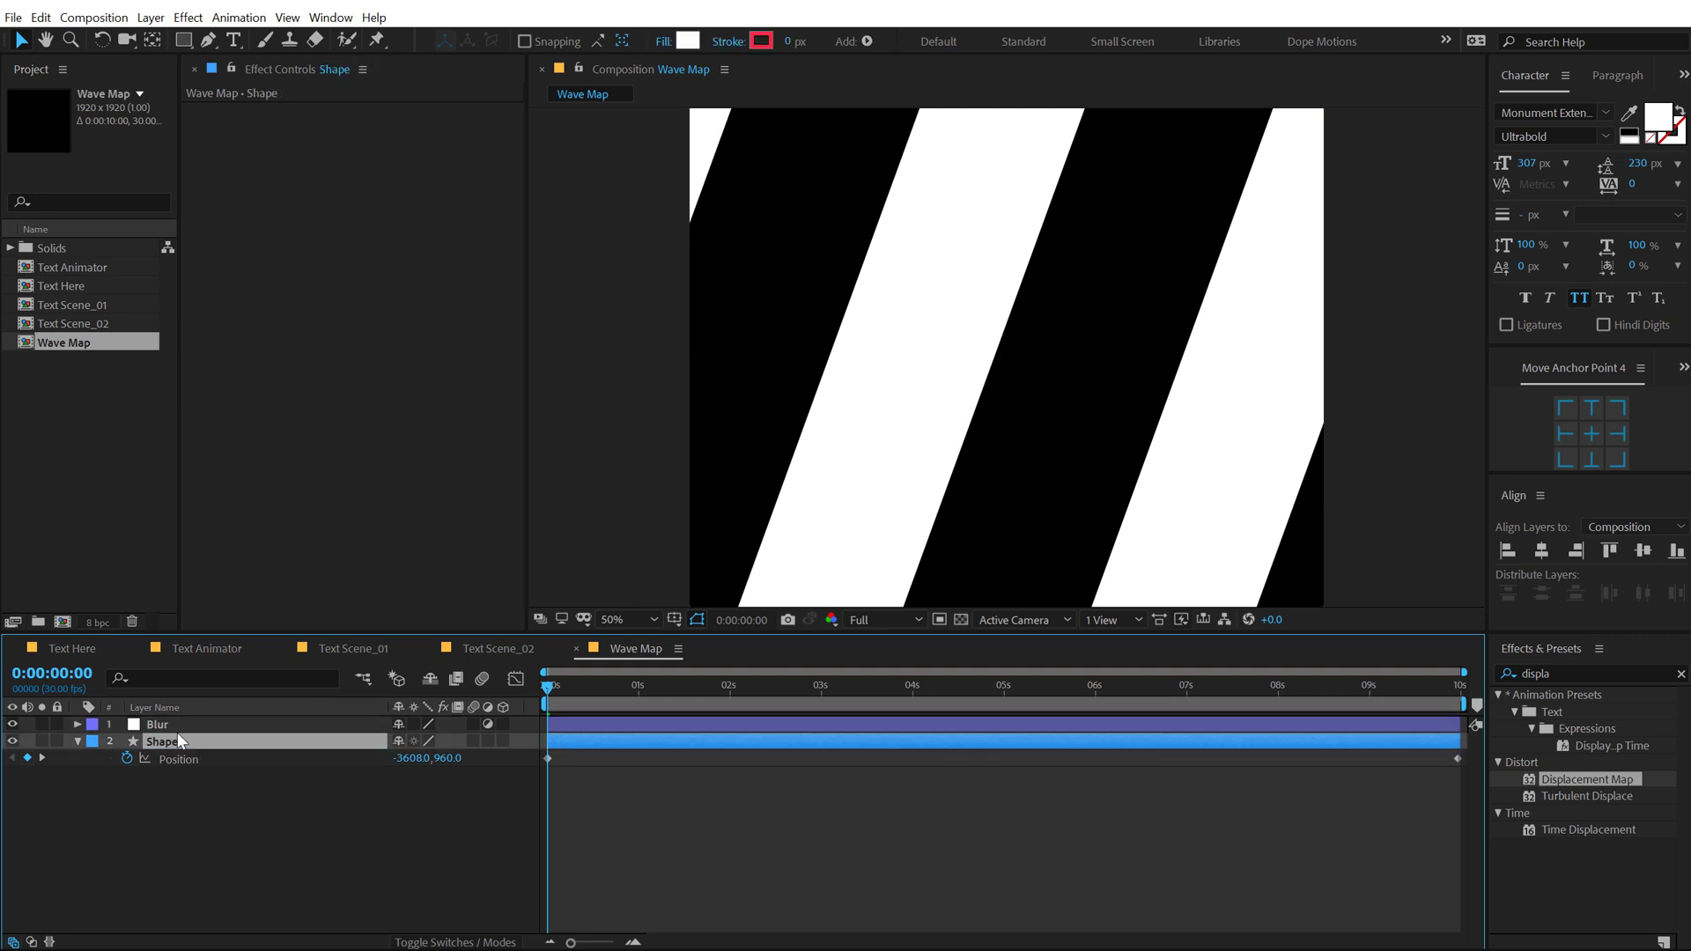
Step: Apply the Fast Box Blur effect to the Blur adjustment layer
click(182, 725)
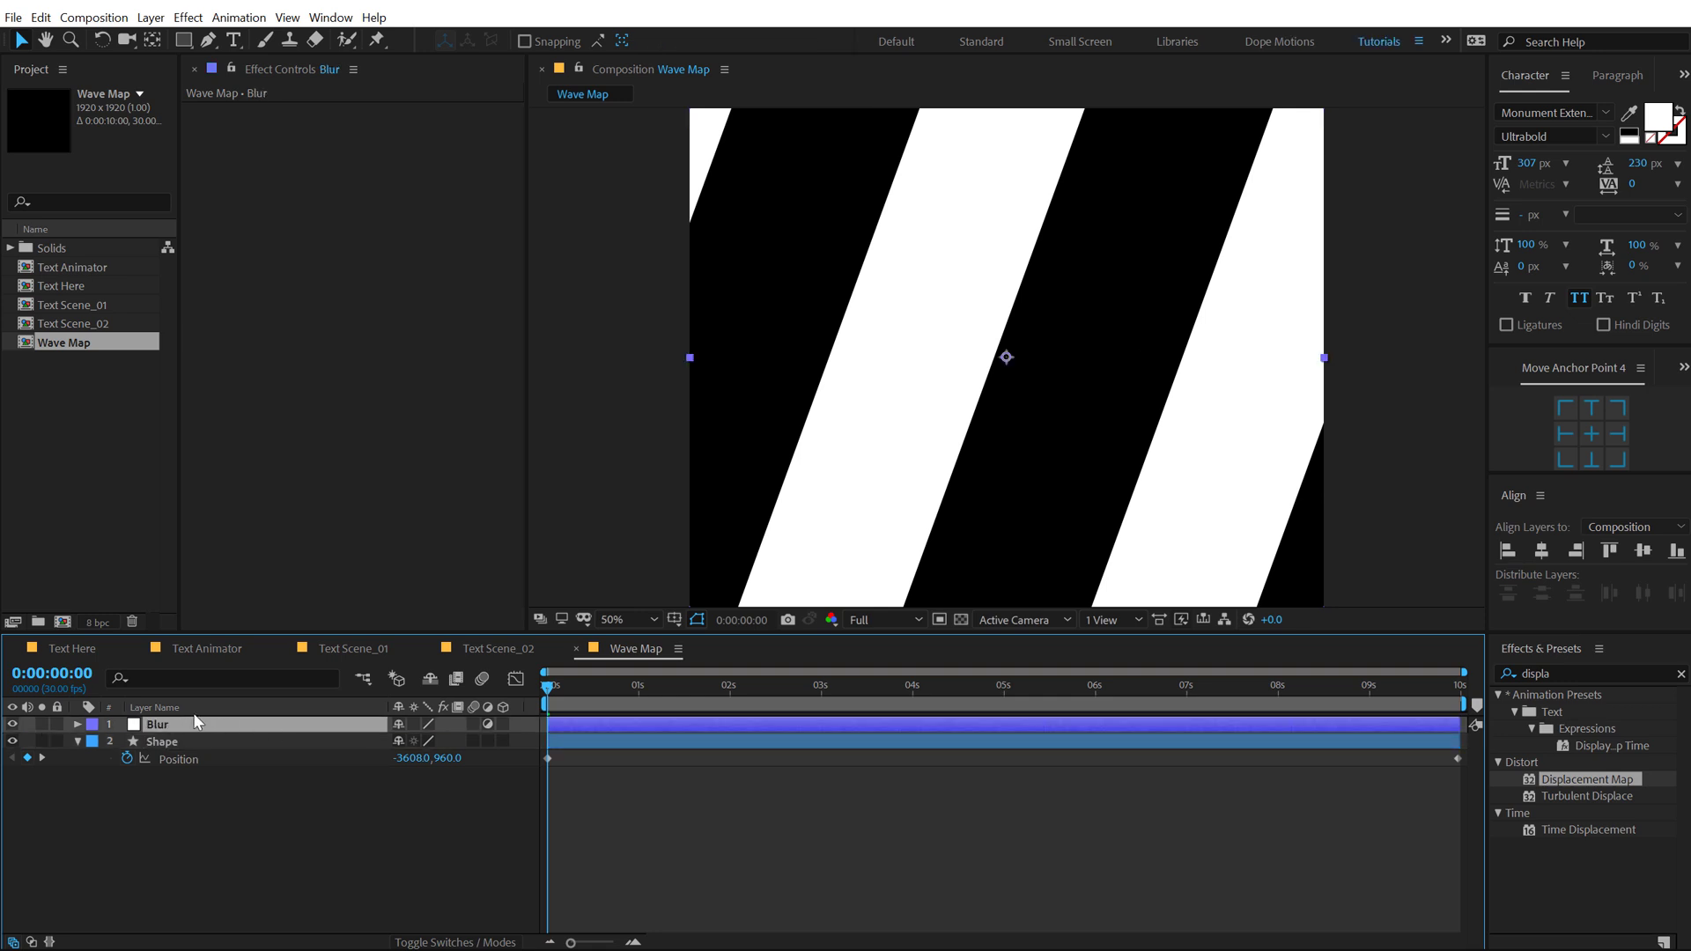
click(1564, 674)
text(bo)
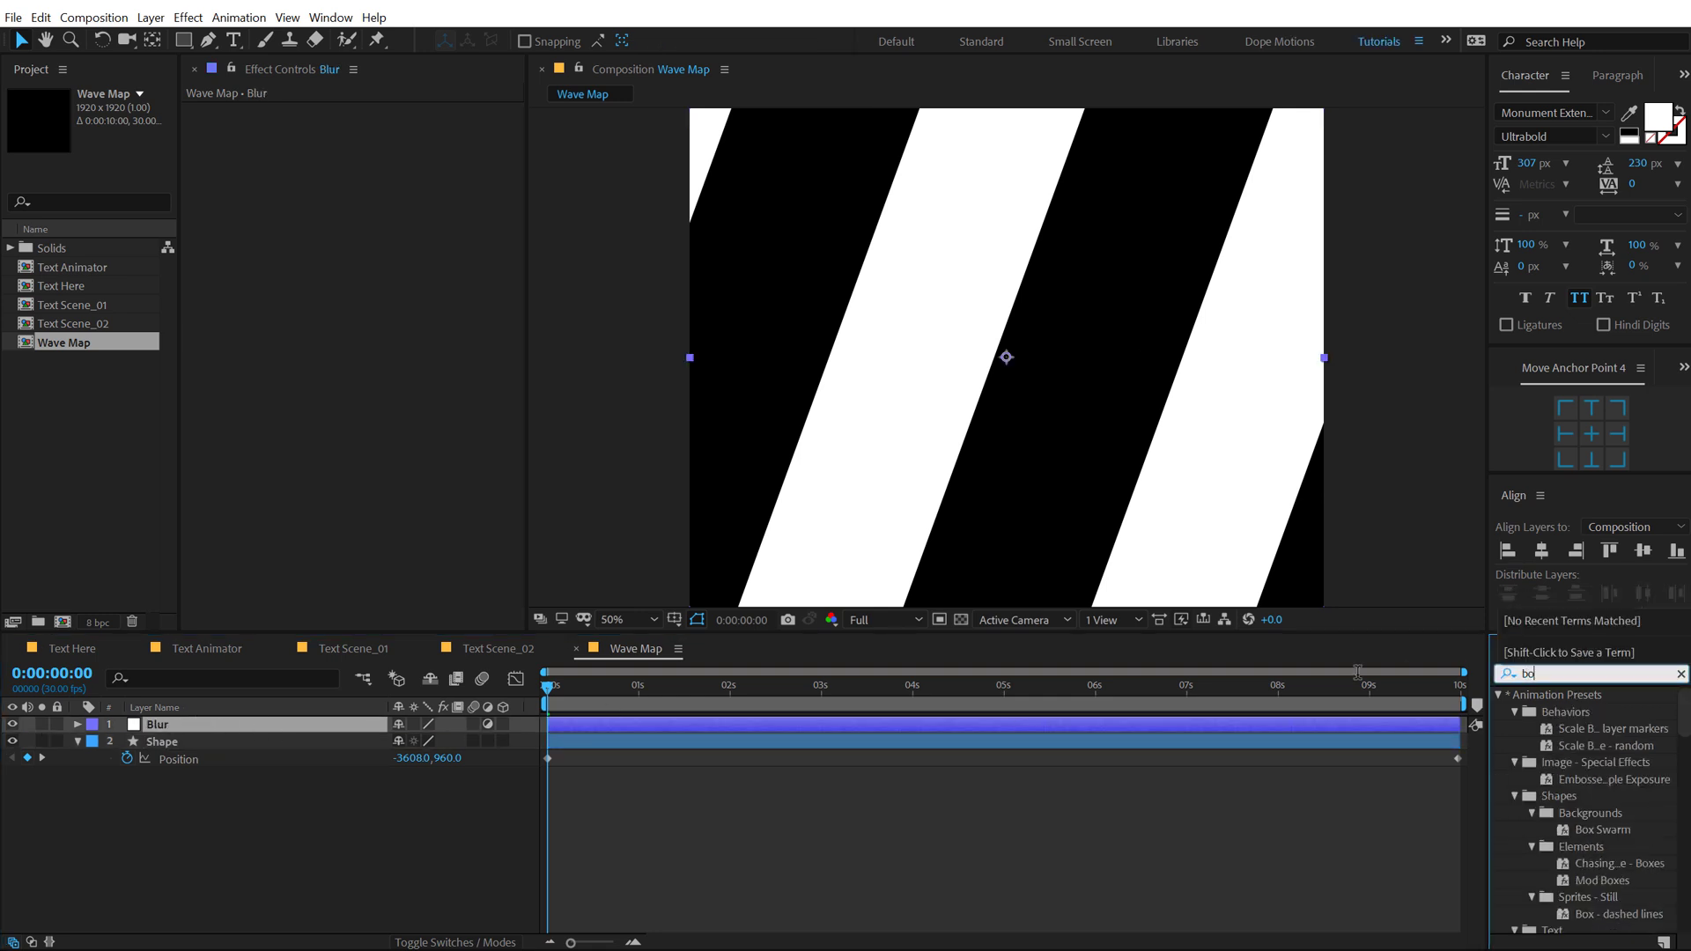
text(x bl)
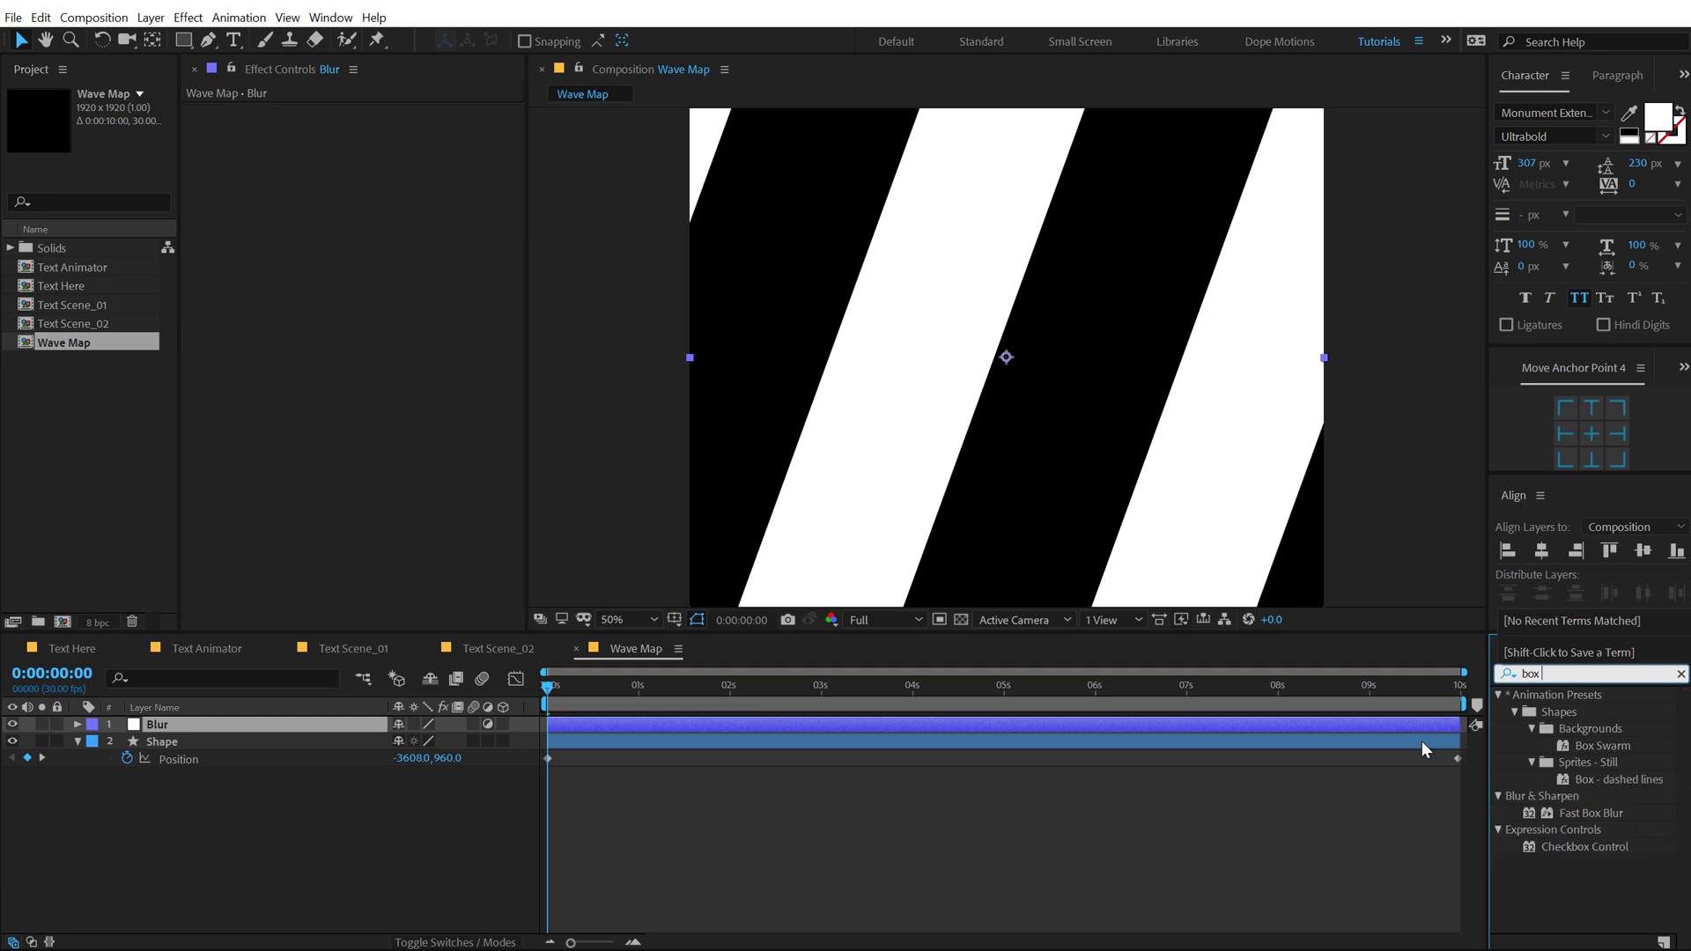
double_click(1581, 710)
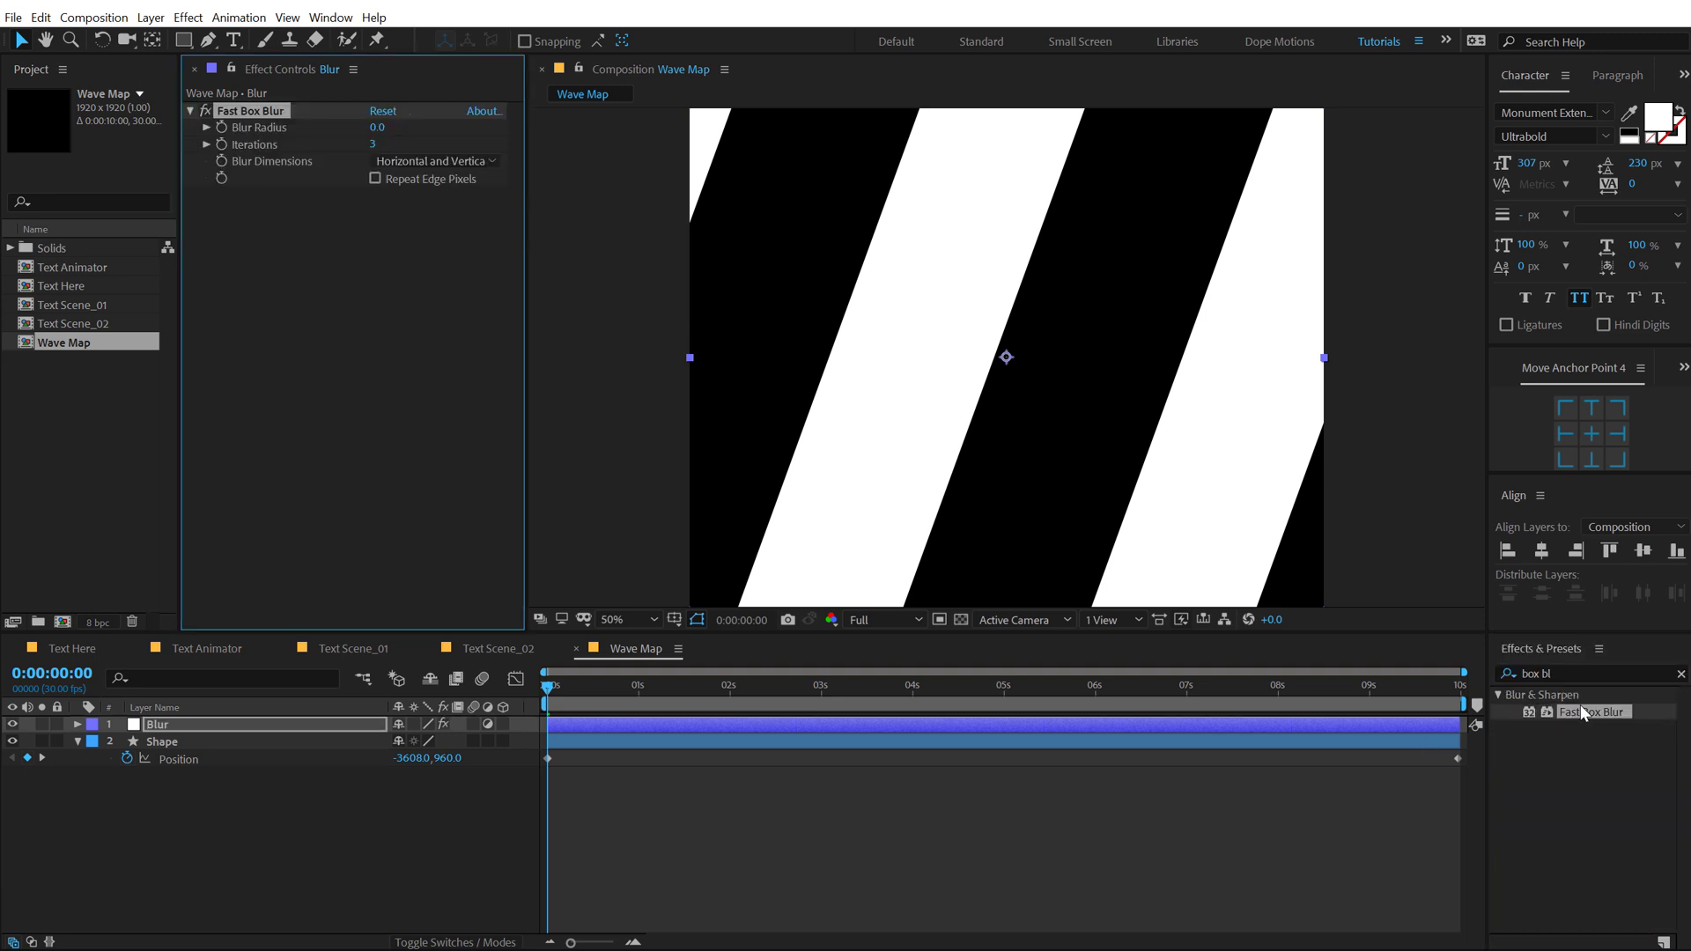
Step: Set the Fast Box Blur radius to 250, enable Repeat Edge Pixels, and scrub to about 0:00:02:11 to check the gradient
click(379, 129)
text(350)
key(Return)
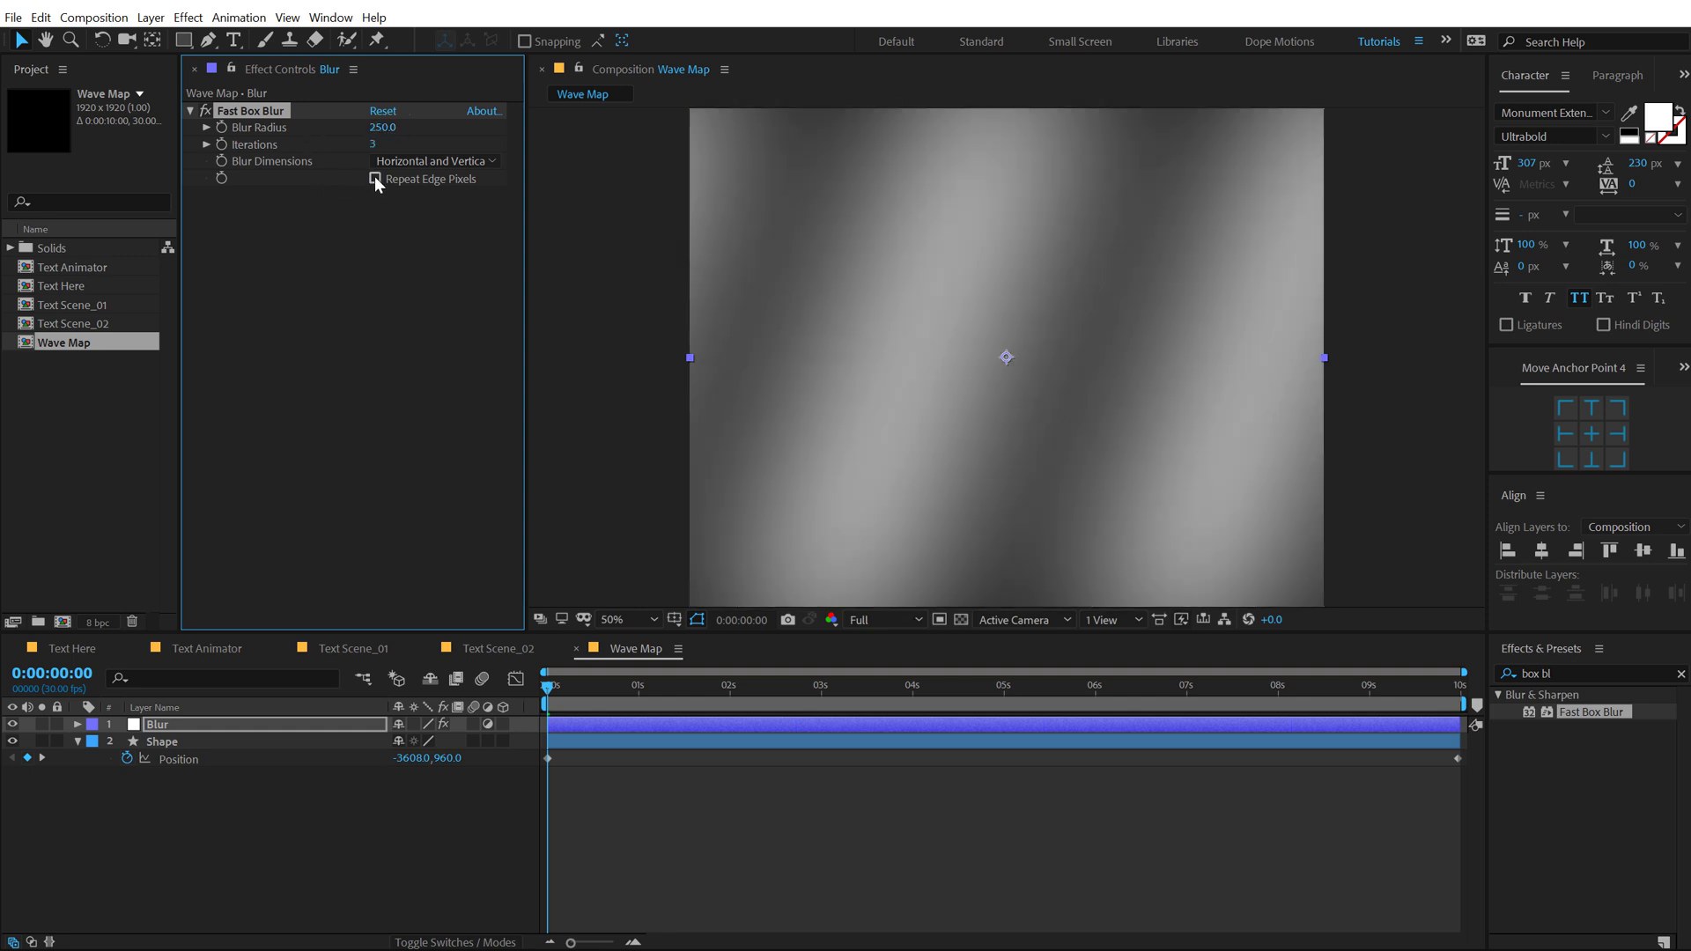
click(375, 179)
key(comma)
drag(556, 702, 762, 707)
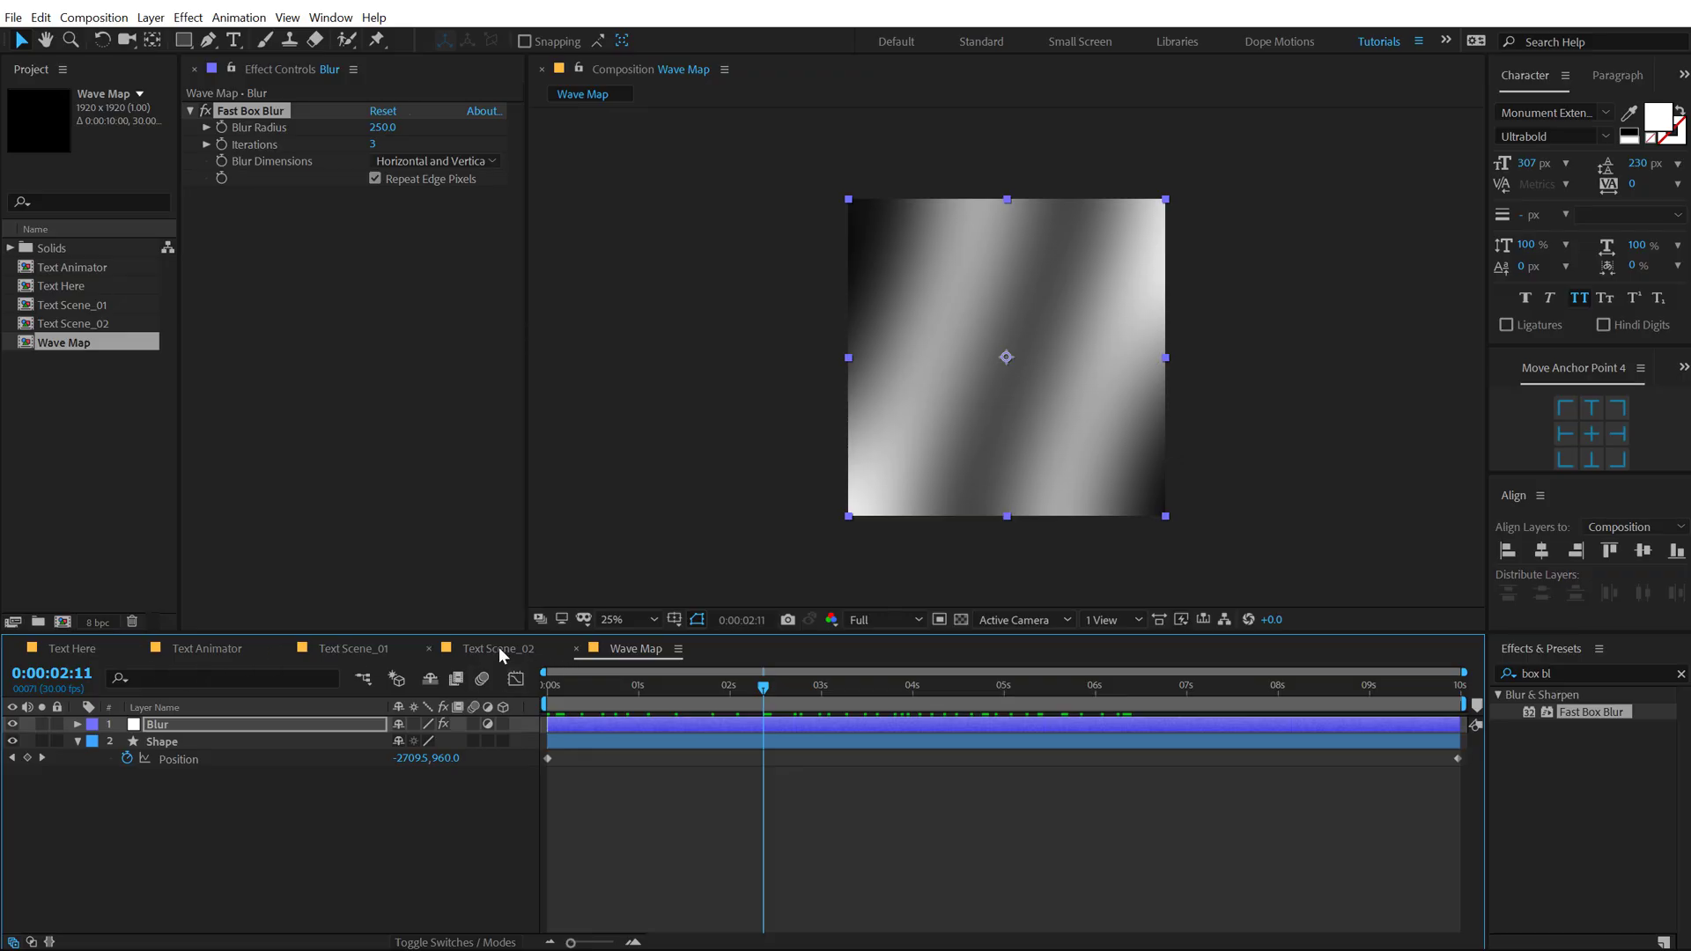
Step: Place the Wave Map composition beneath the Text Animator layer in Text Scene_02 and hide it
click(499, 649)
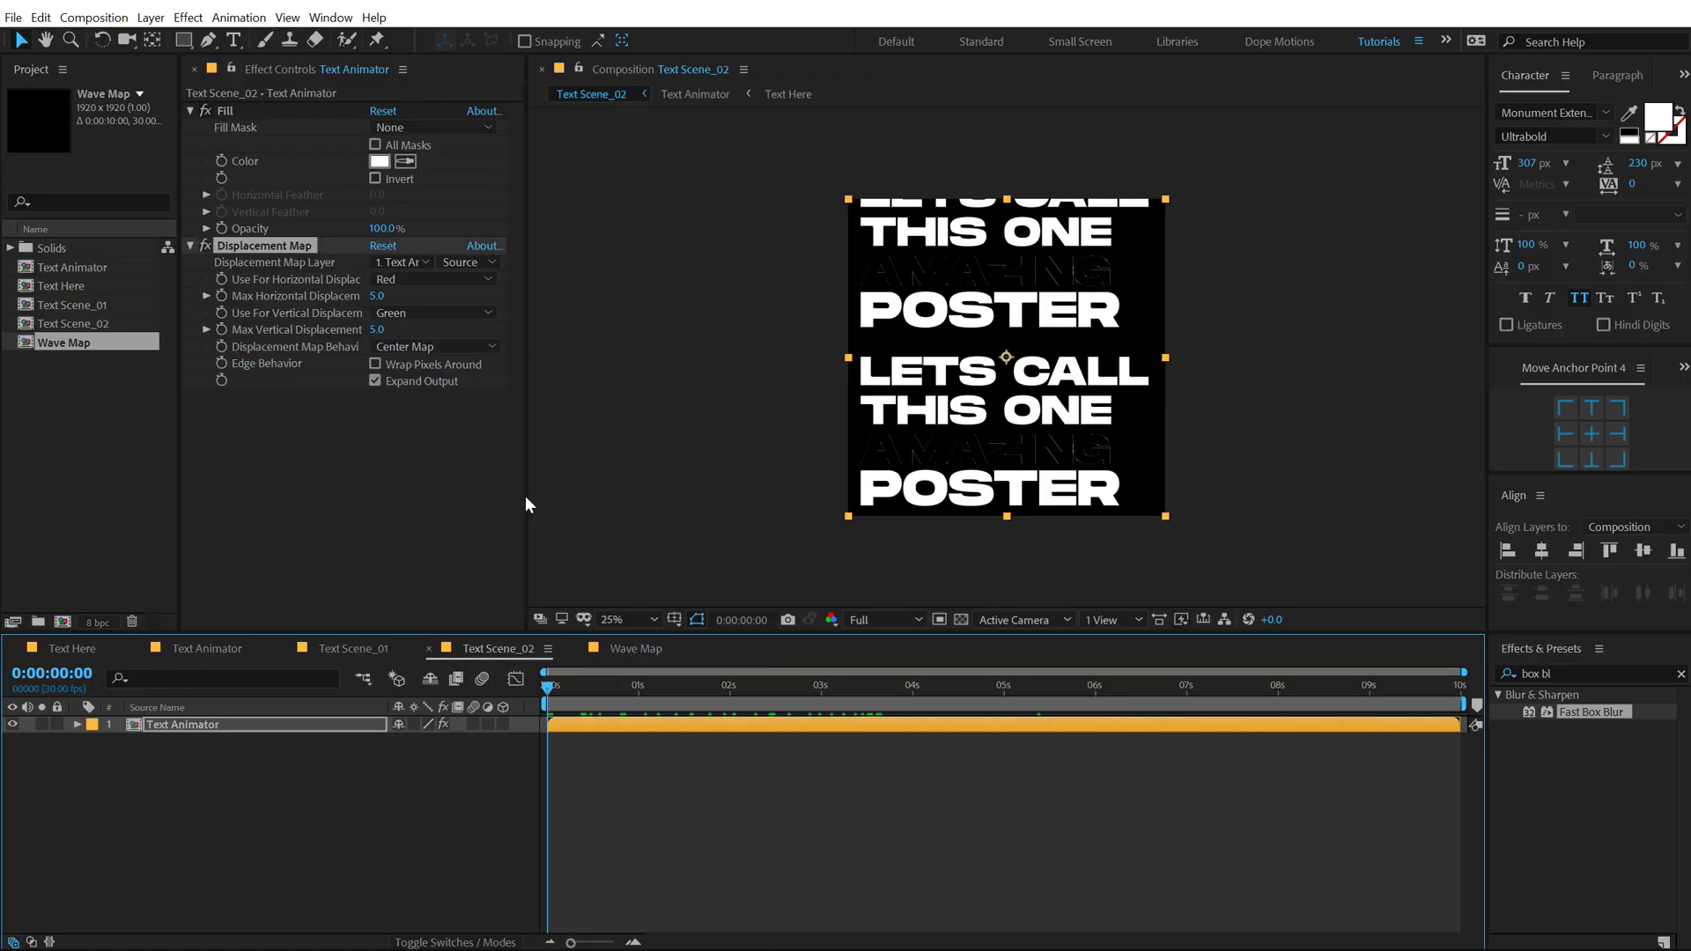
drag(55, 347, 200, 748)
click(13, 741)
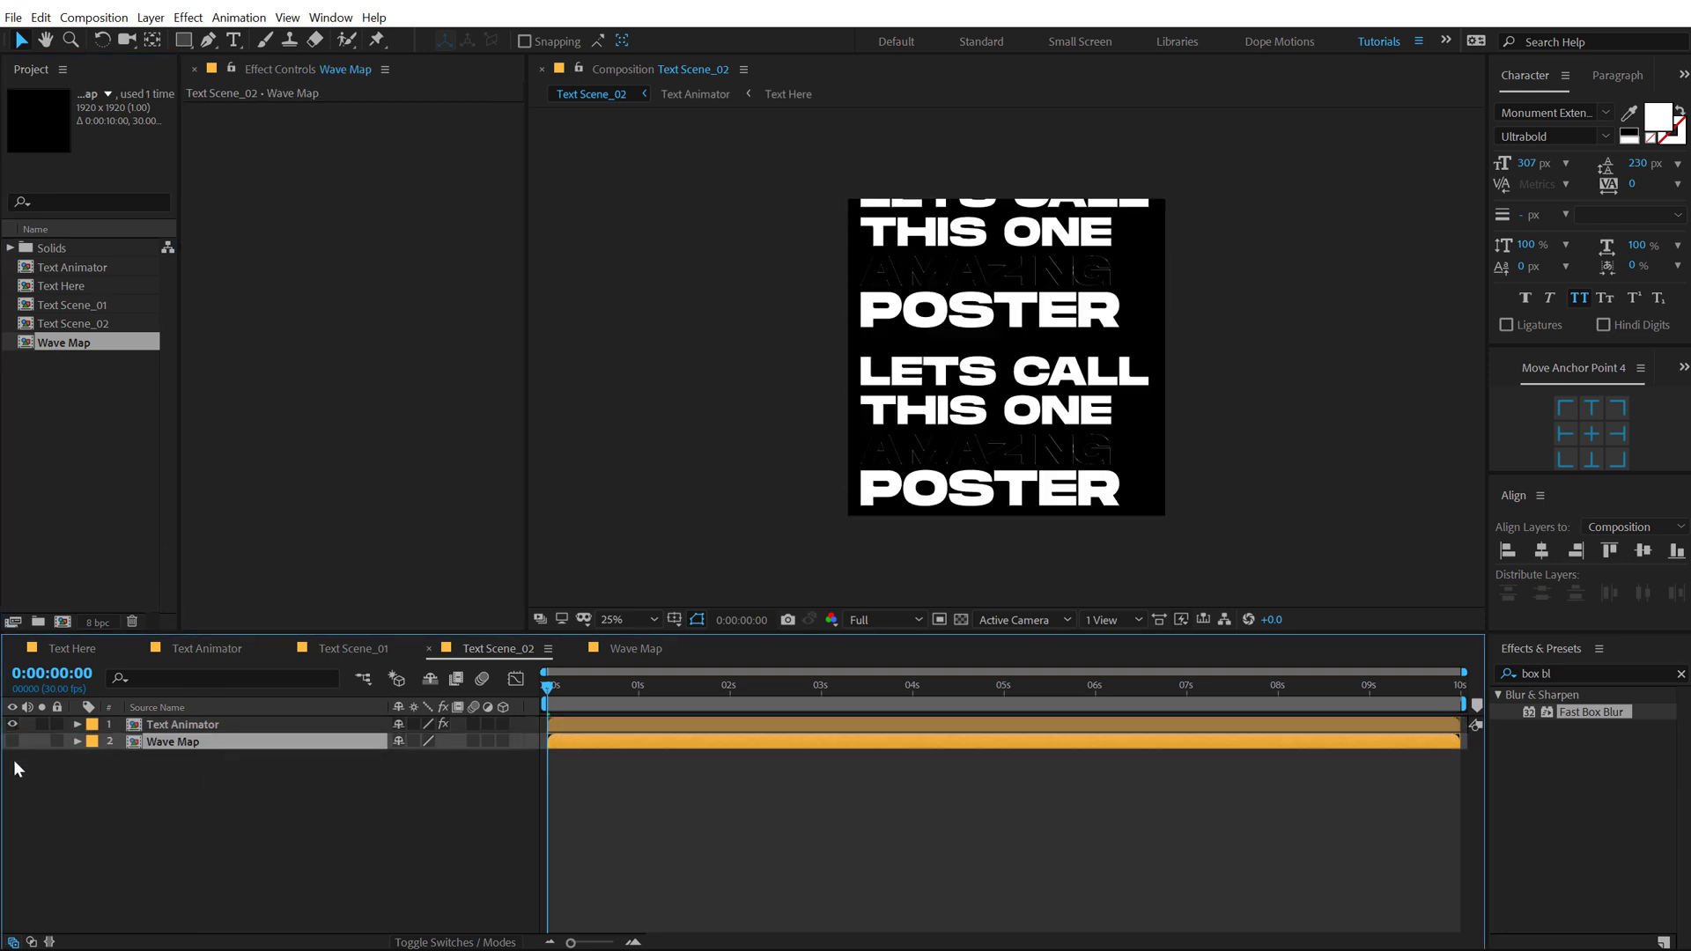
Step: Set the Text Animator layer's Displacement Map source to Wave Map and scrub to 0:00:01:07 to check the distortion
click(203, 723)
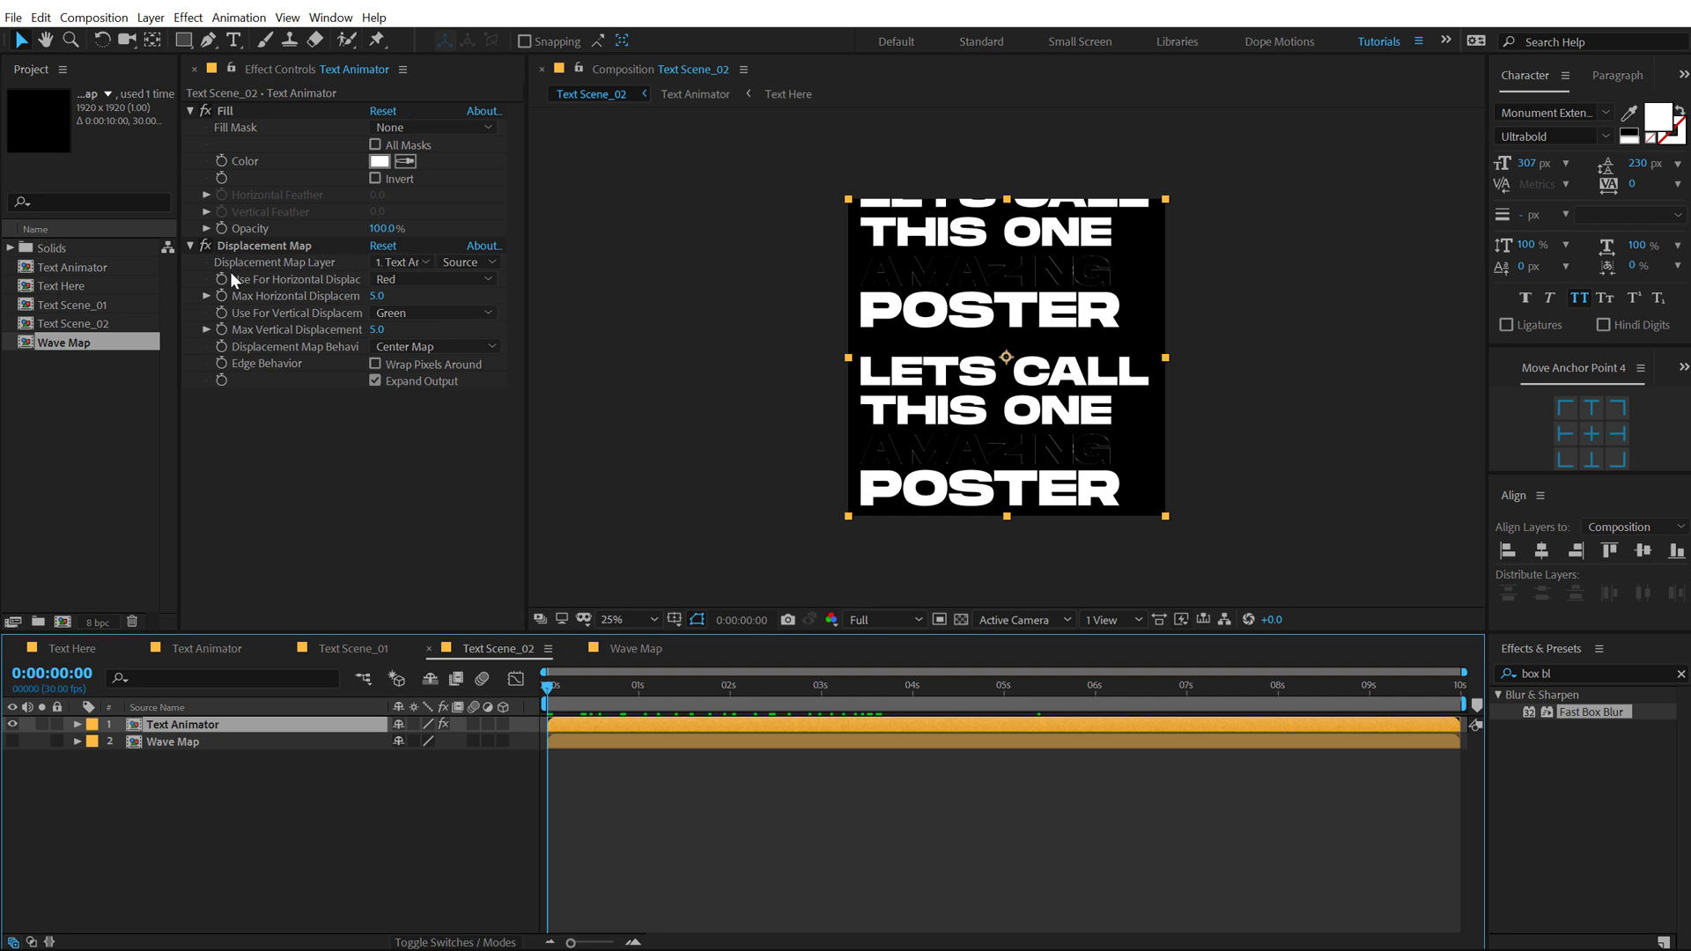
click(407, 261)
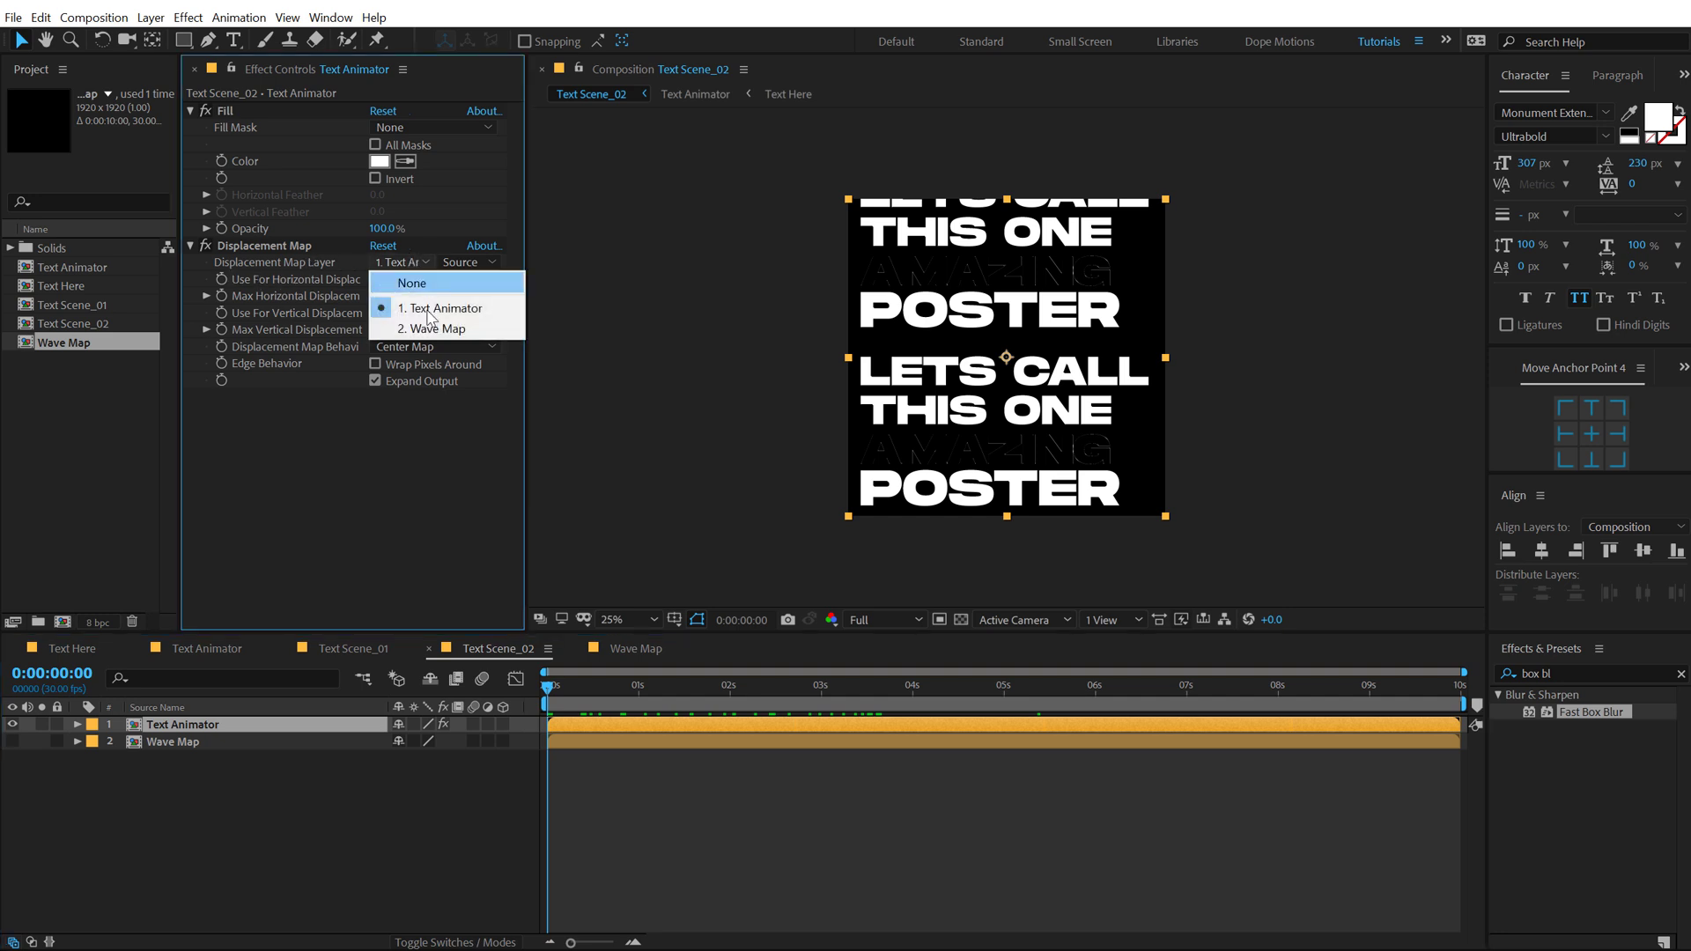
click(429, 331)
drag(578, 687, 659, 685)
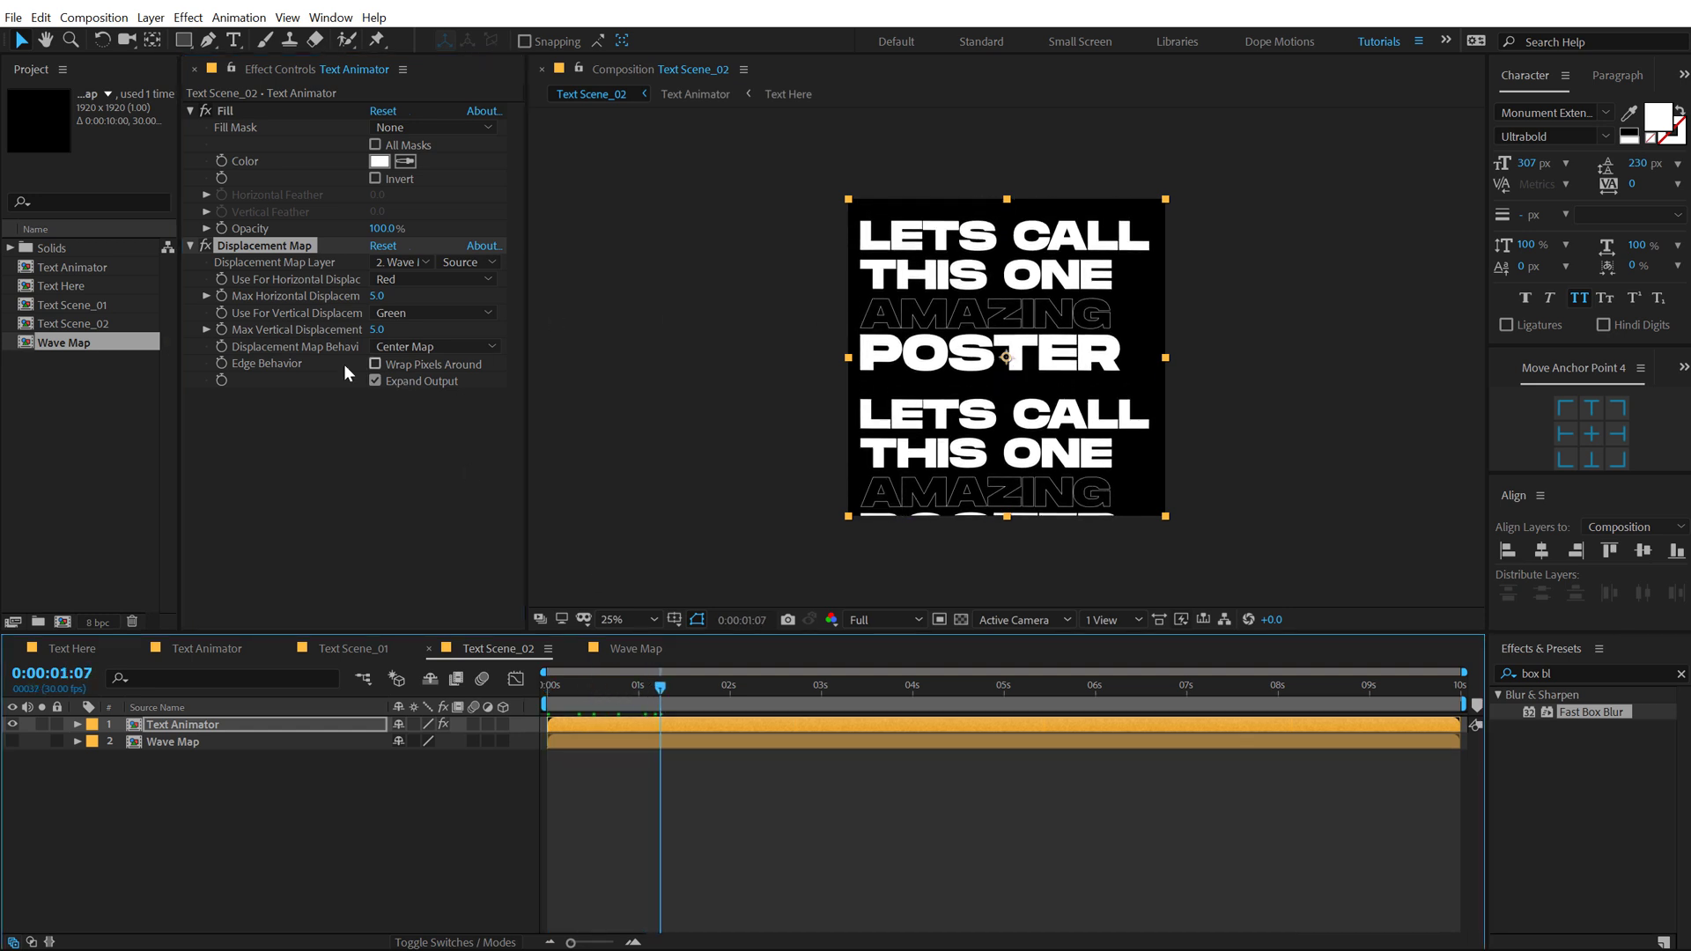
Step: Set the Displacement Map's maximum horizontal displacement to 50 and vertical to -50, and scrub to 0:00:03:05 to check the distortion
click(379, 296)
text(50)
key(Return)
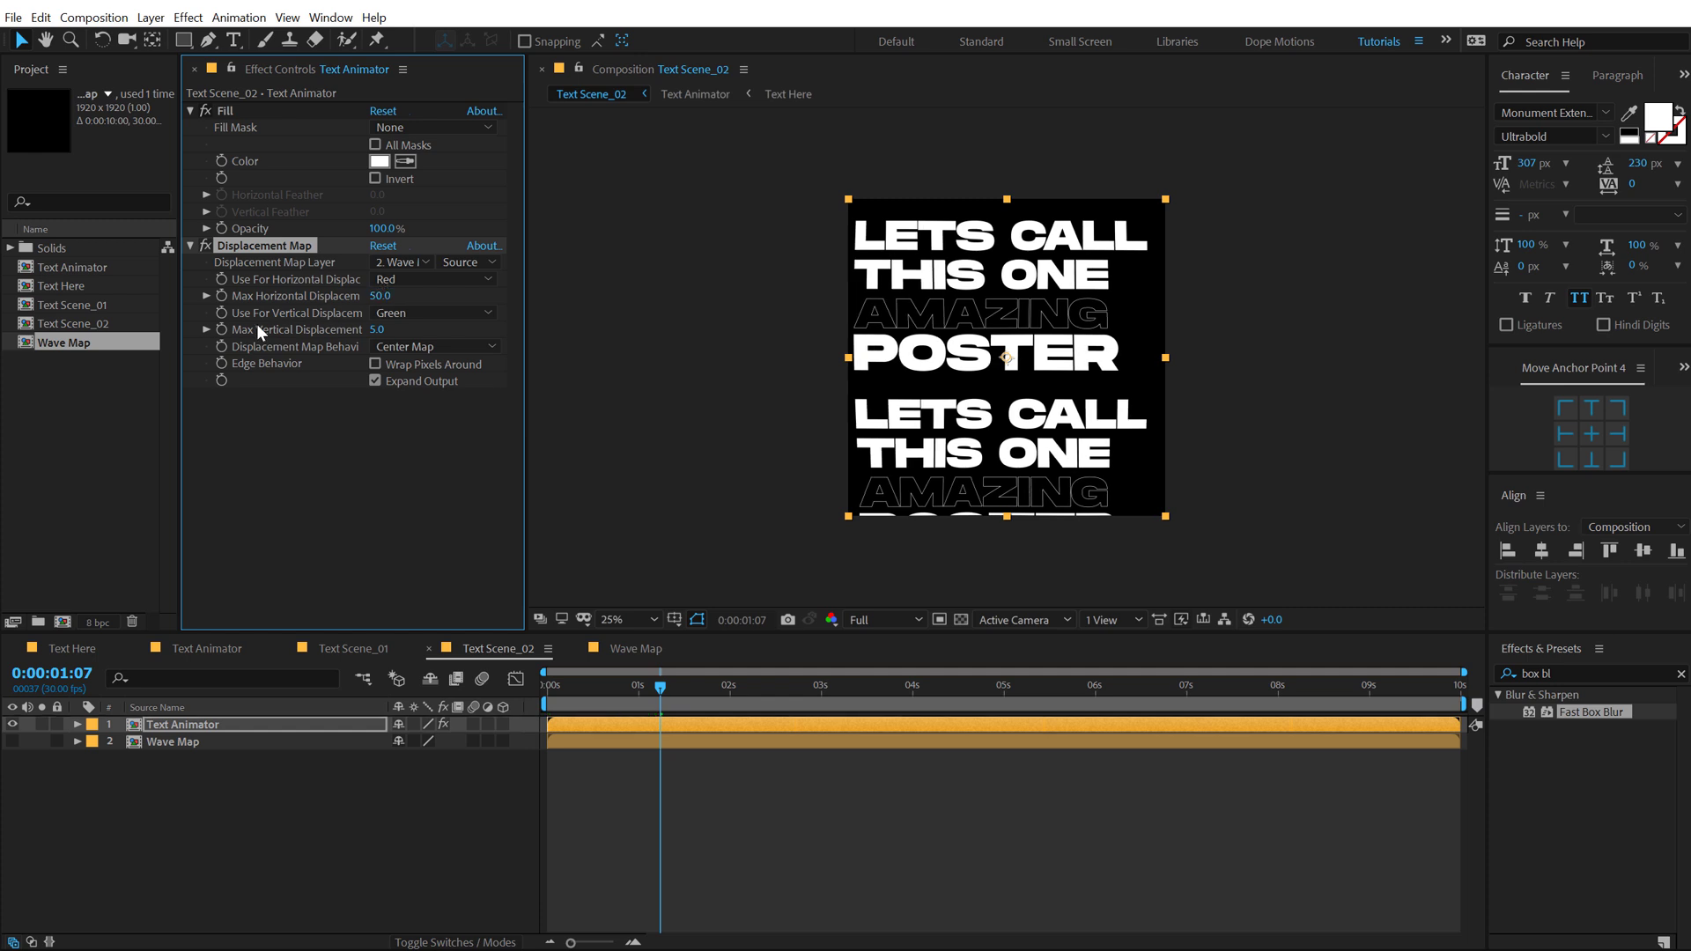
click(377, 329)
text(-50)
key(Return)
drag(662, 685, 836, 667)
key(period)
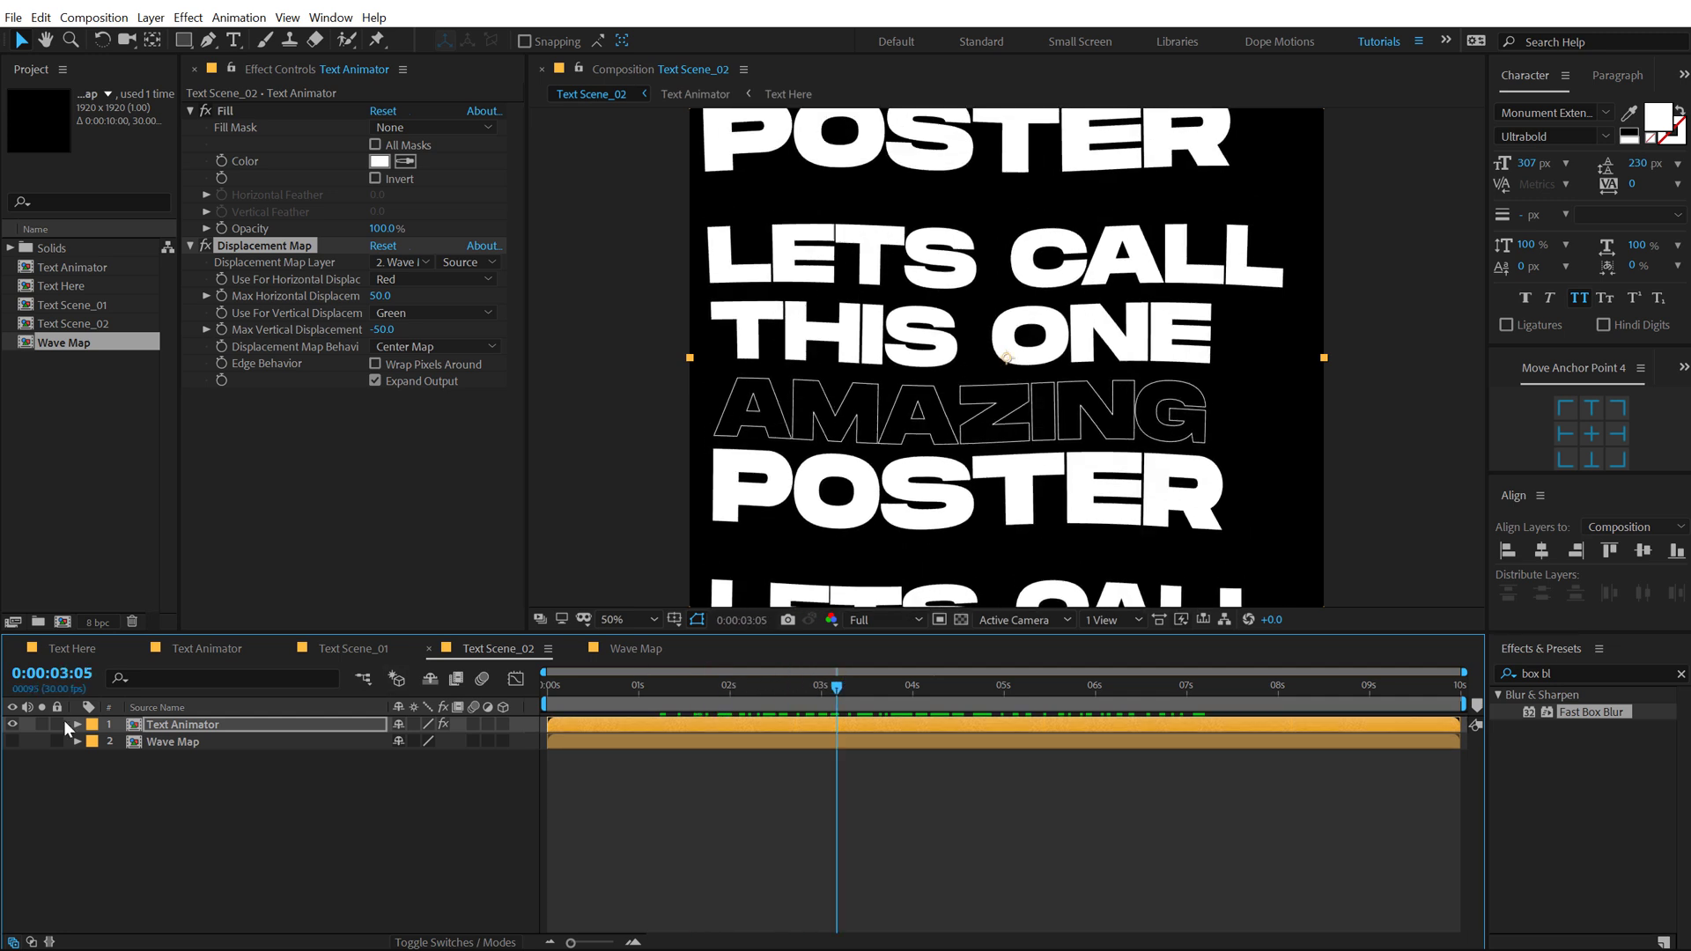
Step: Duplicate the Wave Map layer, place the copy above Text Animator and make it visible
click(151, 744)
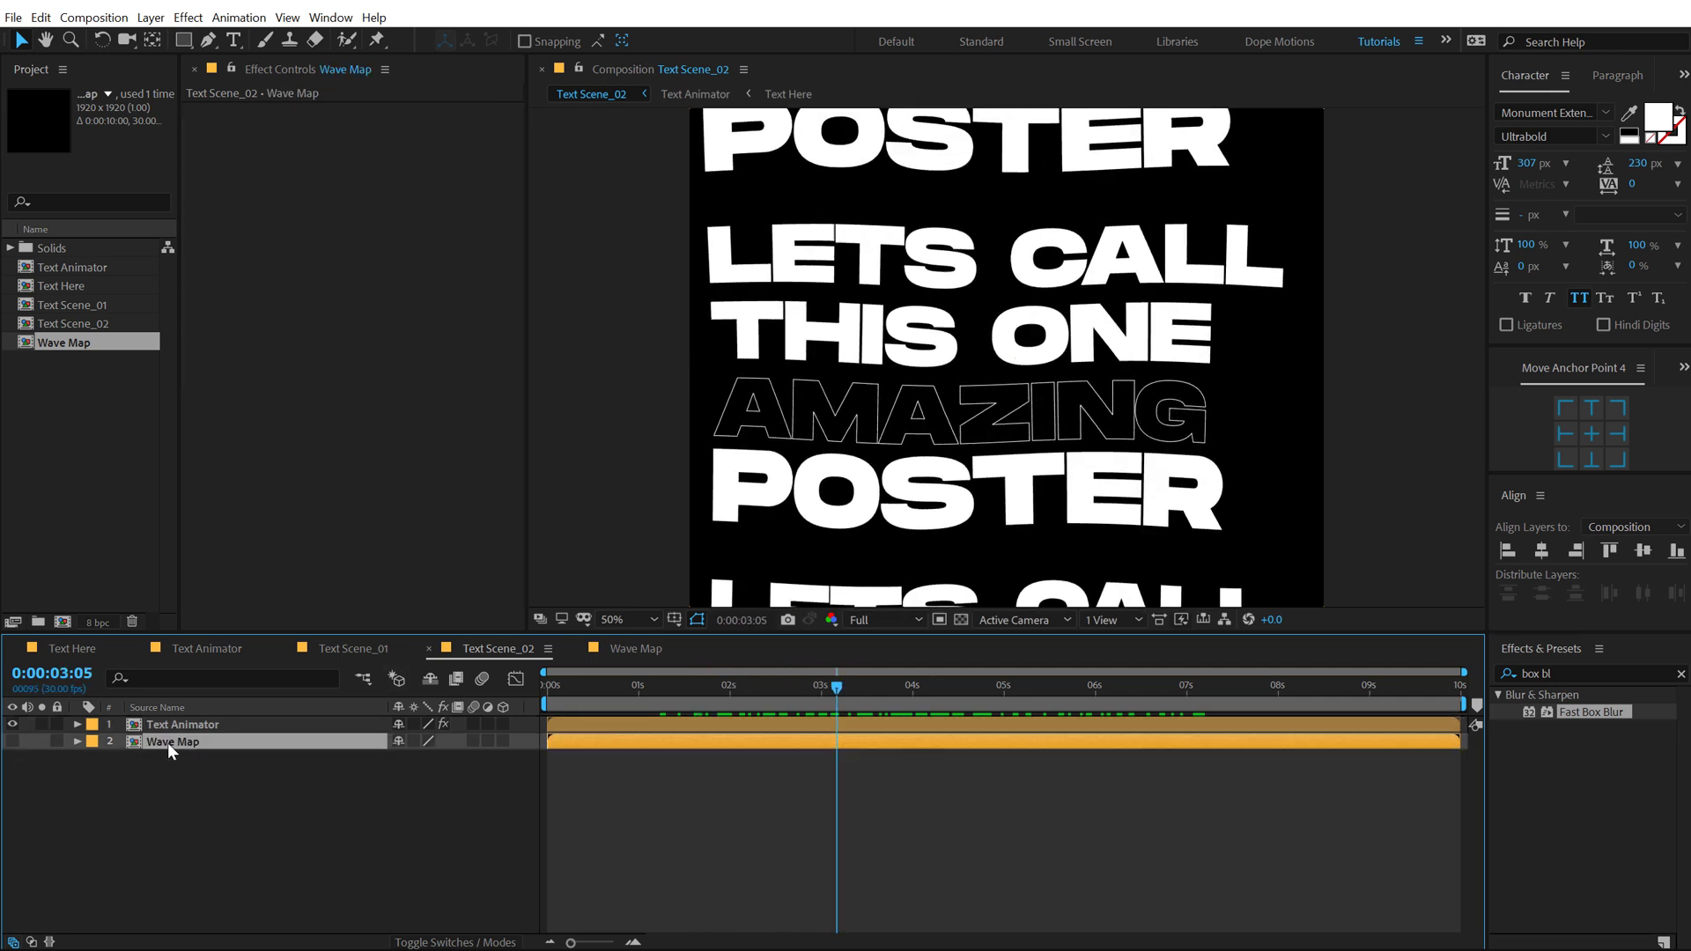
key(ctrl+d)
drag(167, 742, 74, 721)
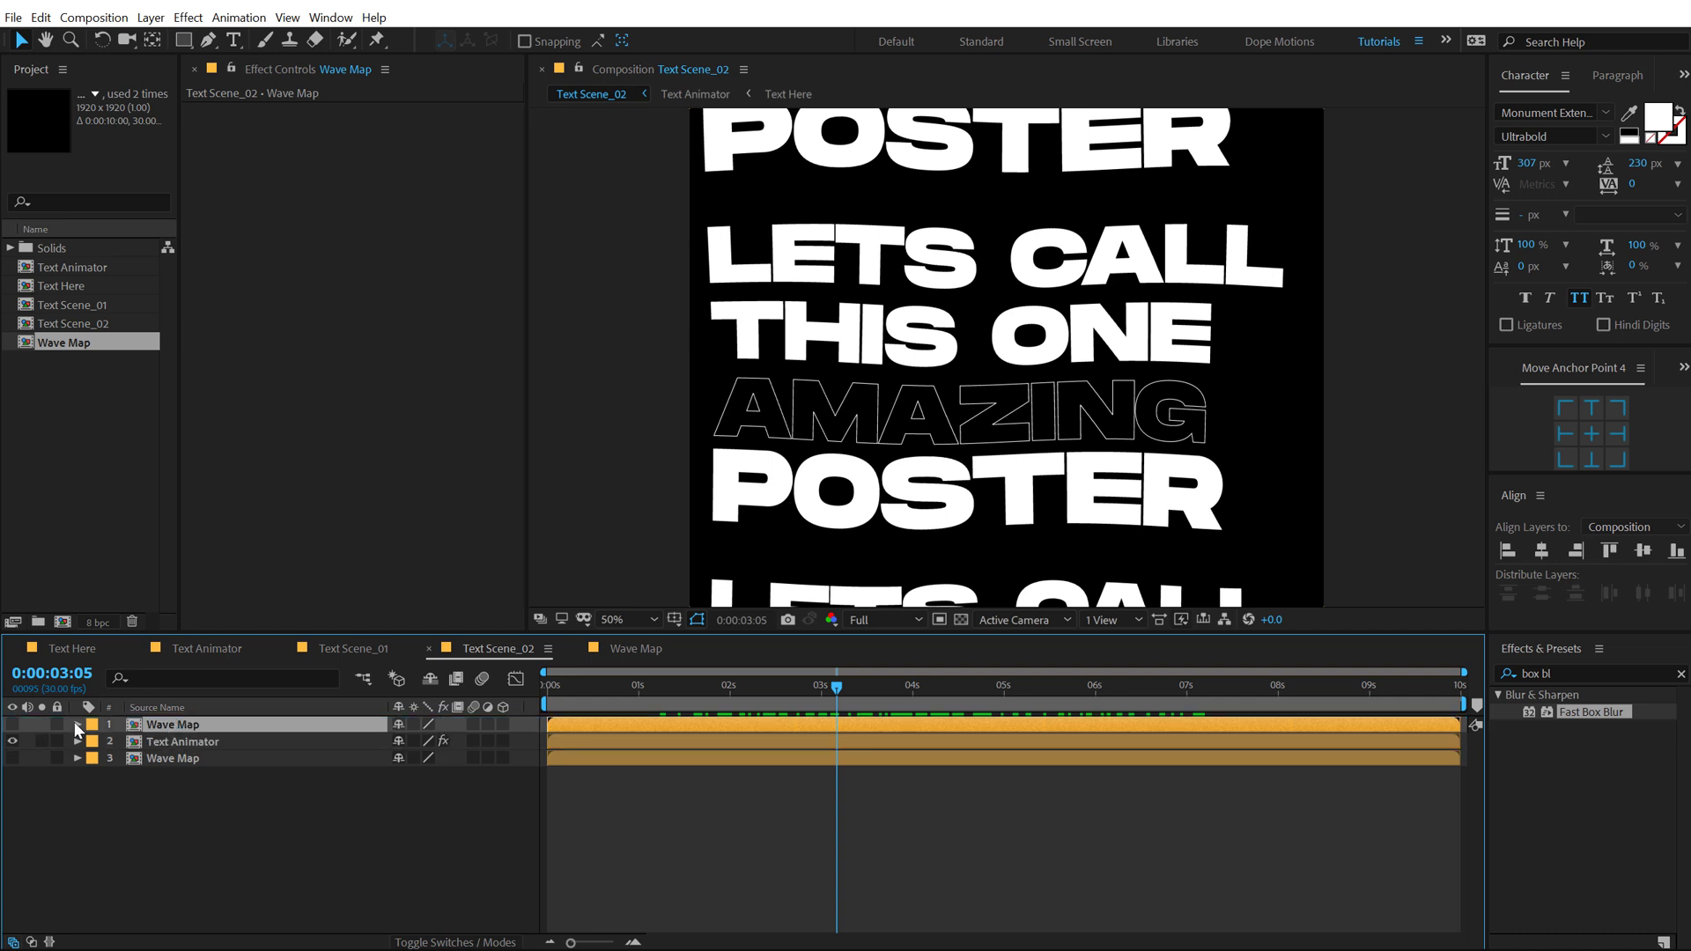
click(12, 724)
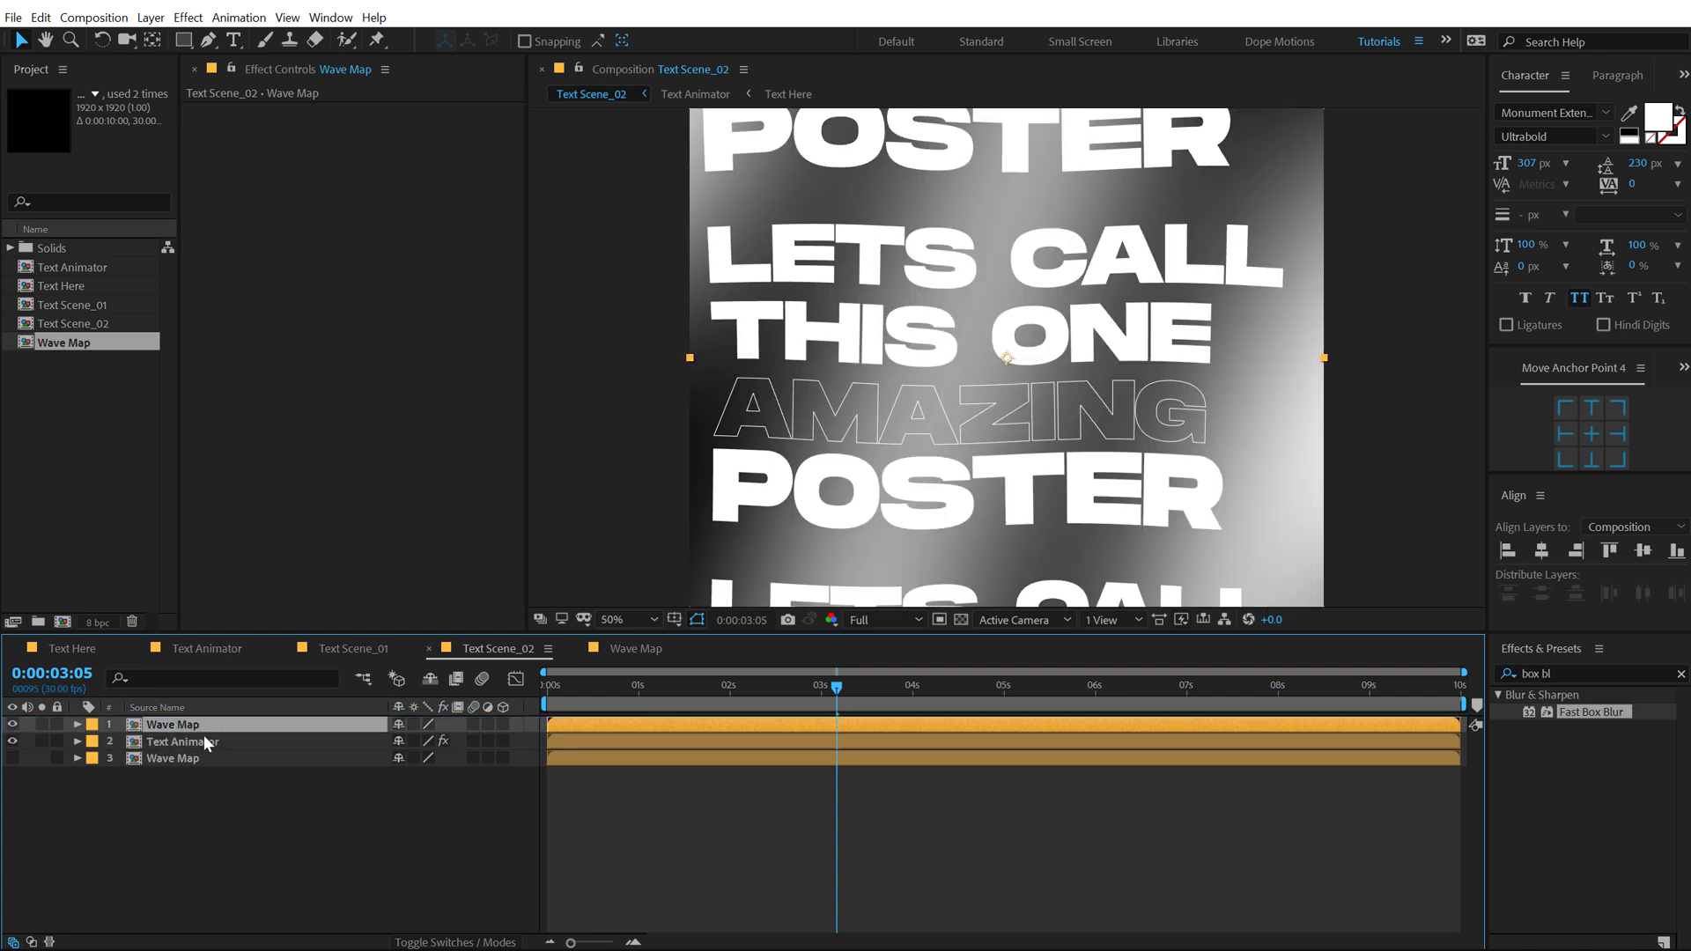
Step: Set the blend mode of the topmost Wave Map layer to Multiply
click(264, 817)
key(F4)
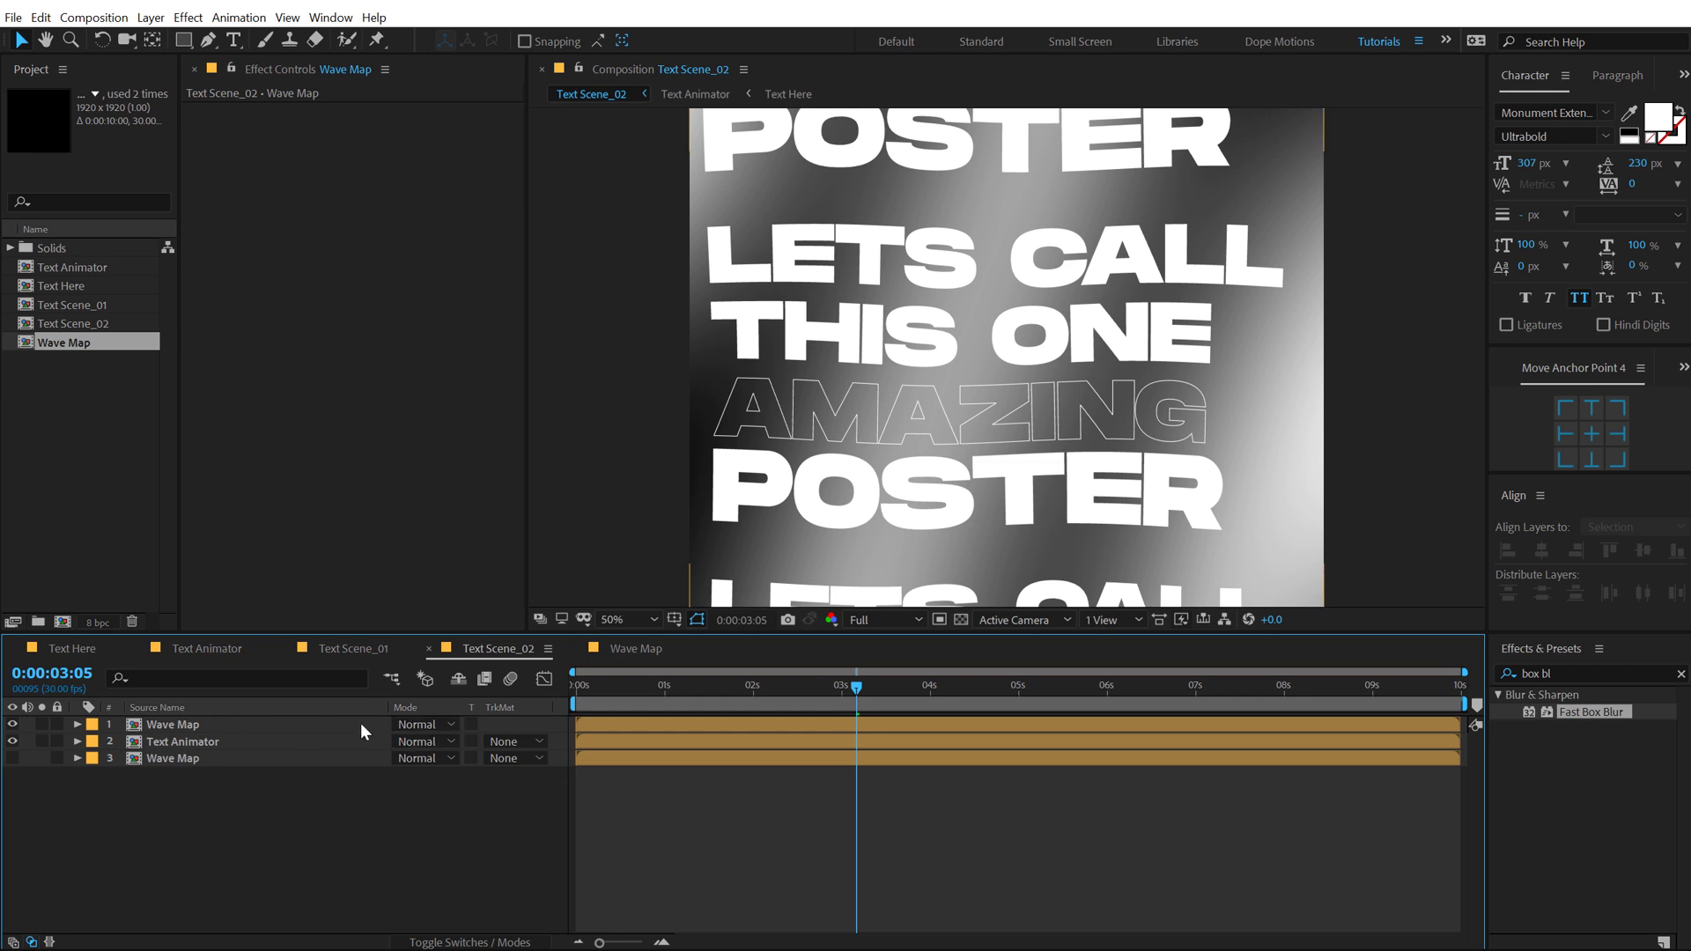
click(441, 722)
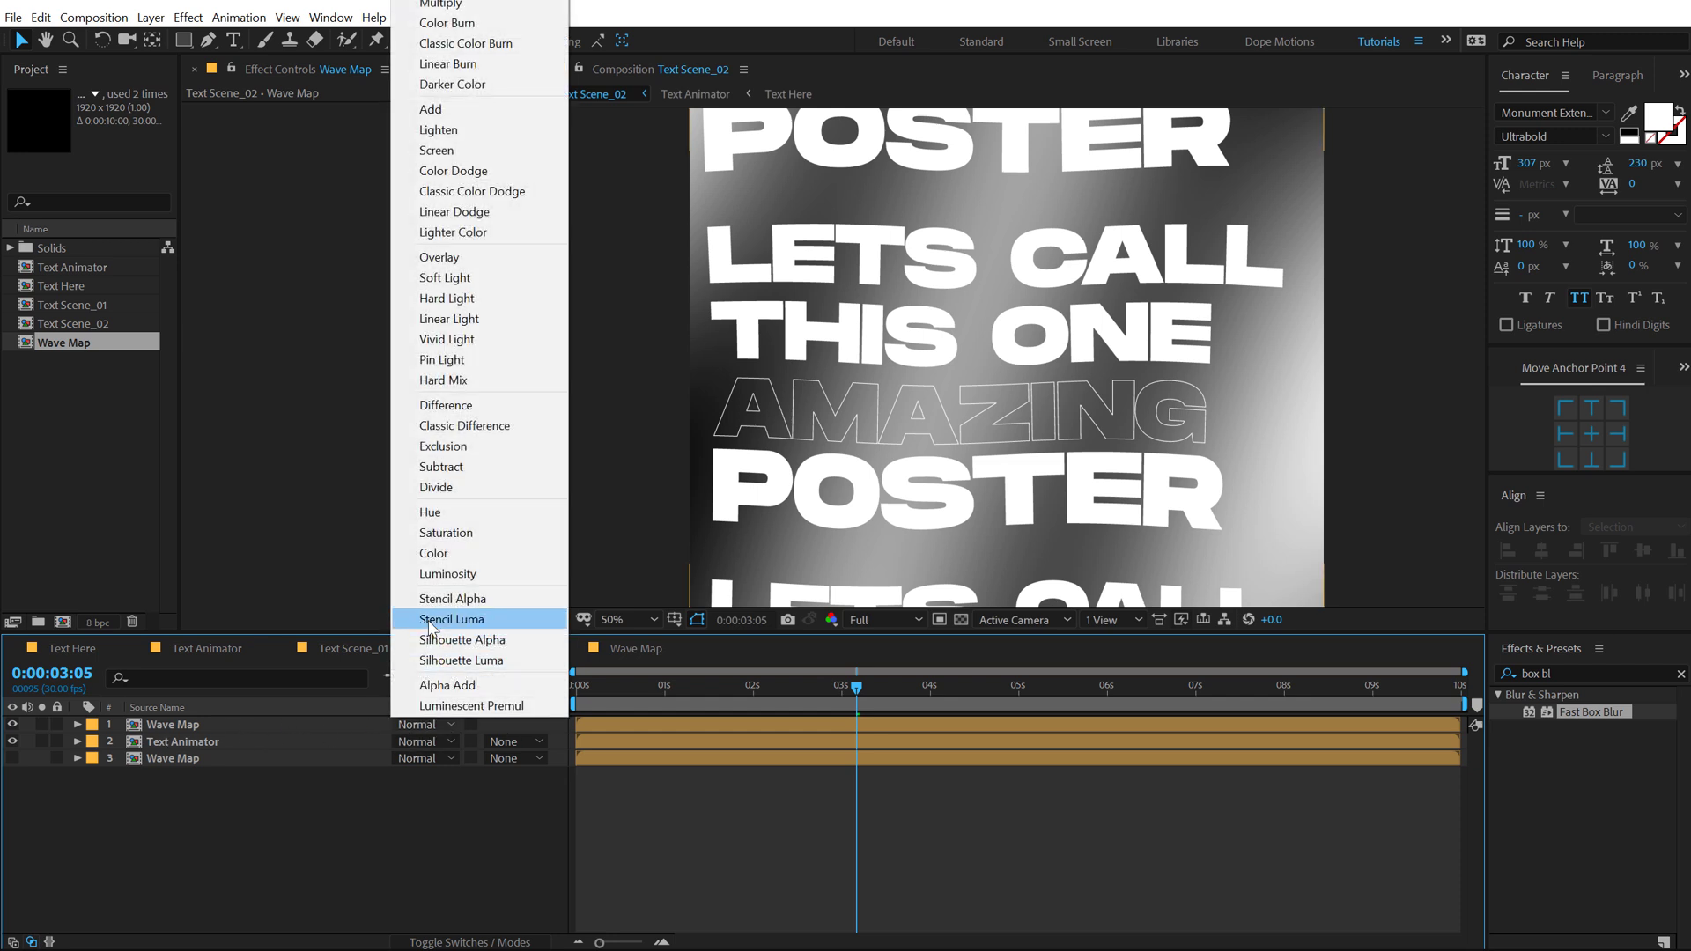
click(440, 5)
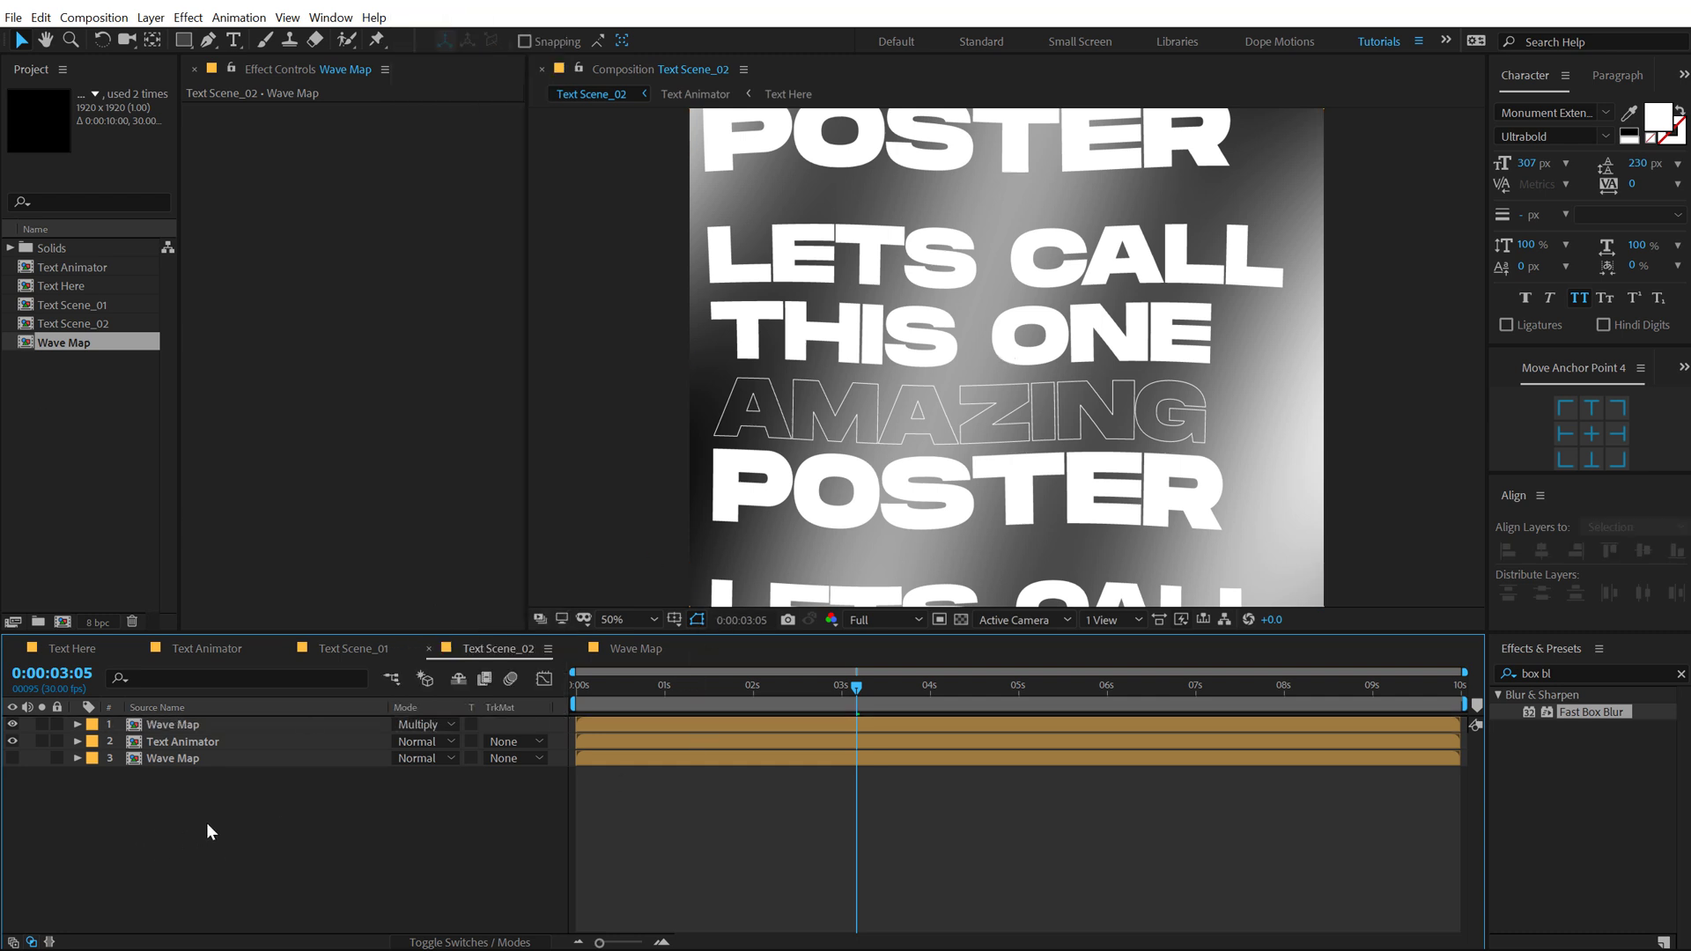
Step: Create a black 1920 x 1920 px solid named BG as the bottom layer of Text Scene_02
key(ctrl+y)
text(BG)
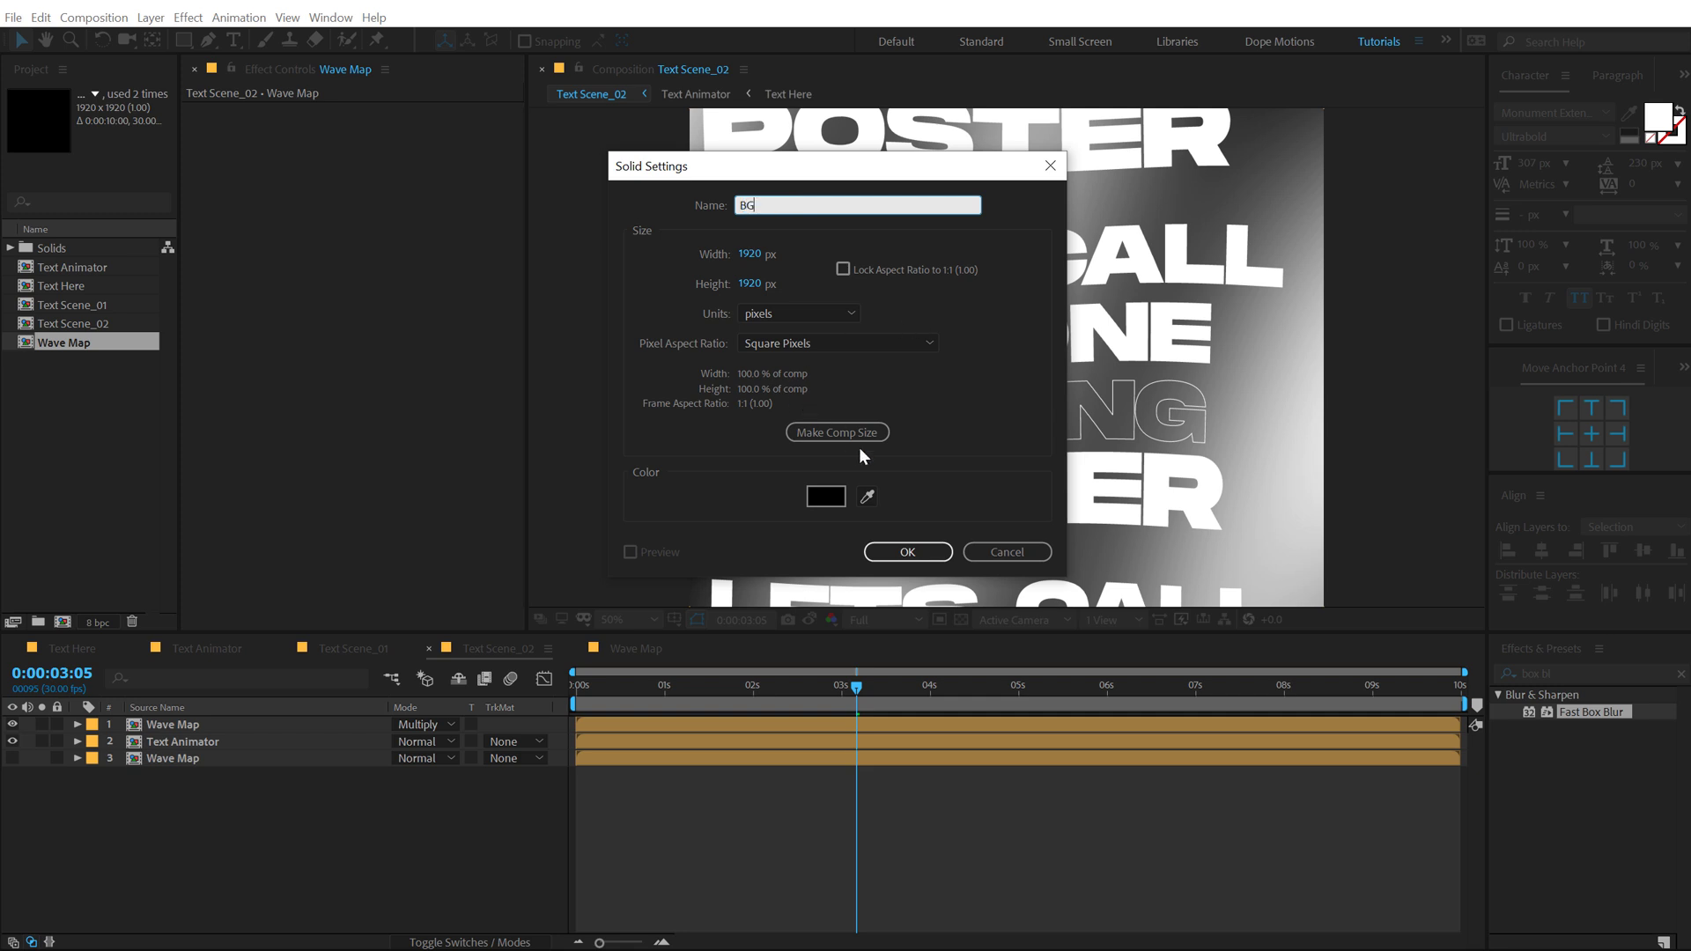
click(940, 551)
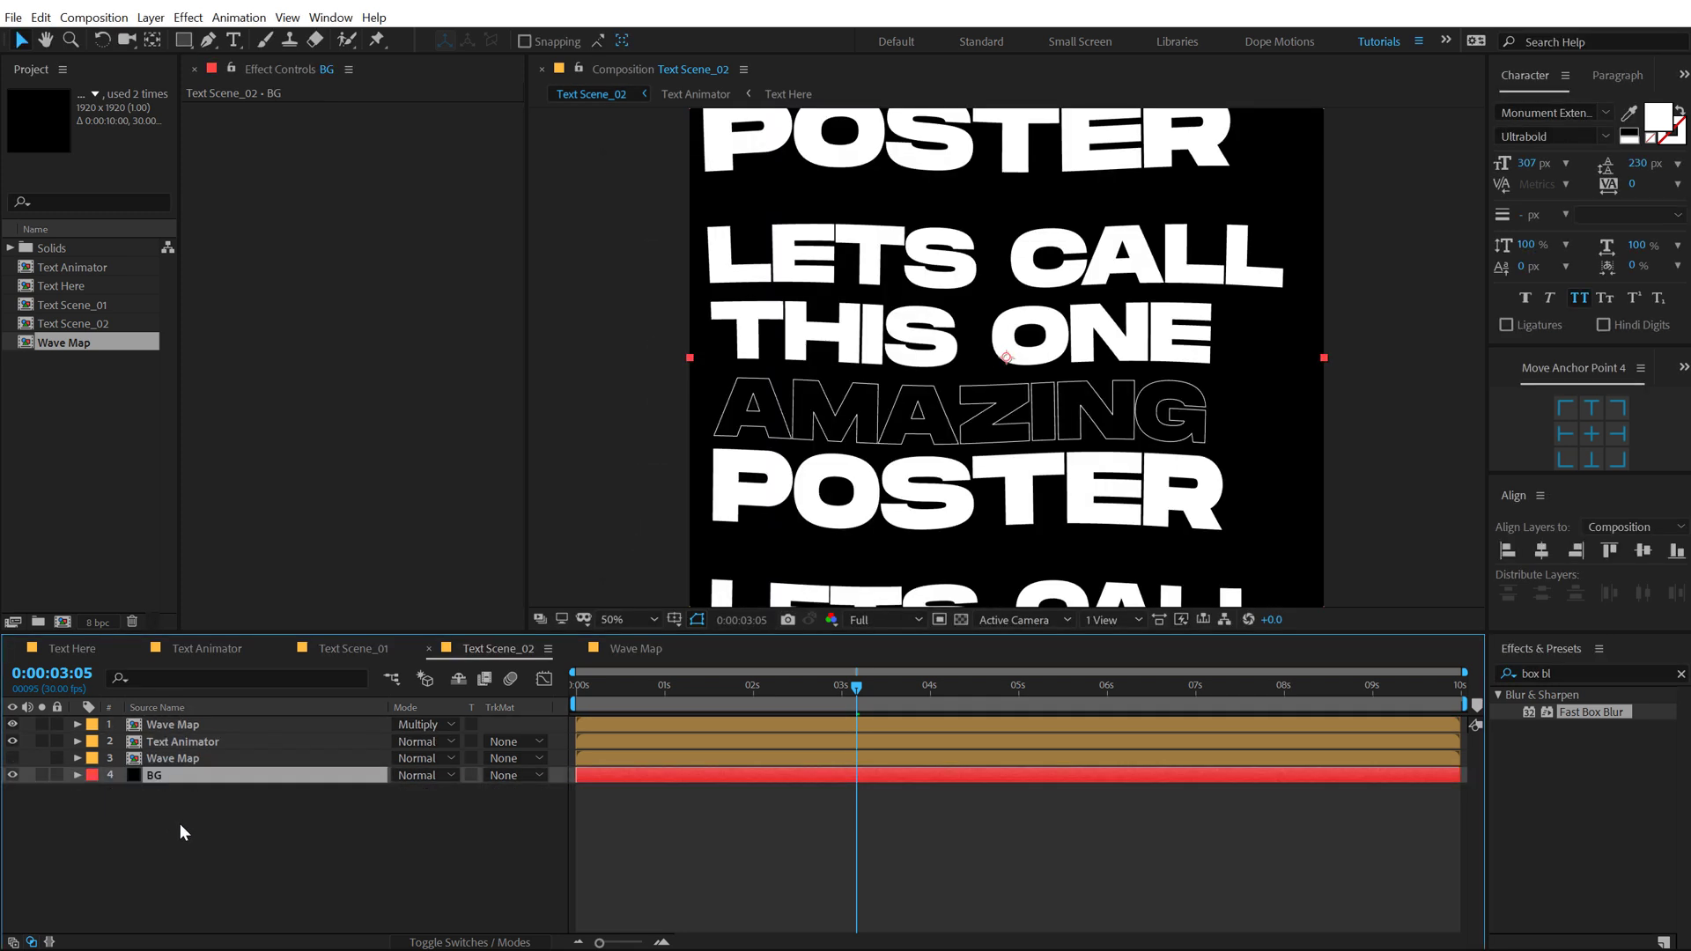
click(183, 832)
Step: Apply the Invert effect to the topmost Wave Map layer and scrub to 0:00:01:18 to check the shading
click(170, 728)
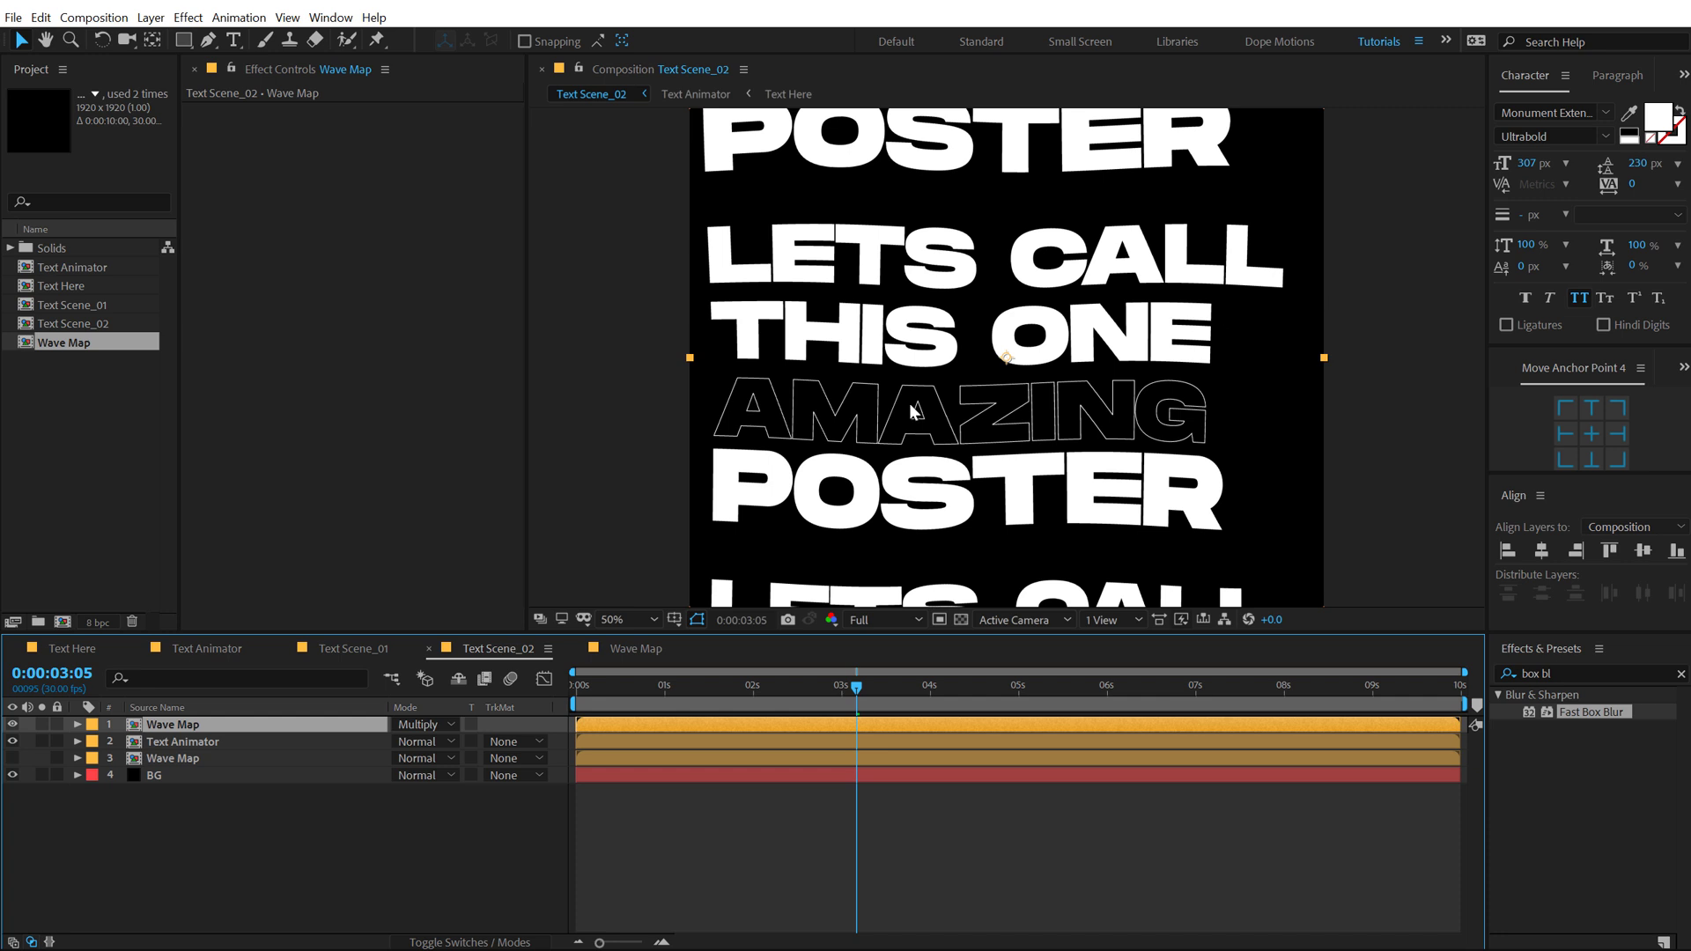
click(1563, 673)
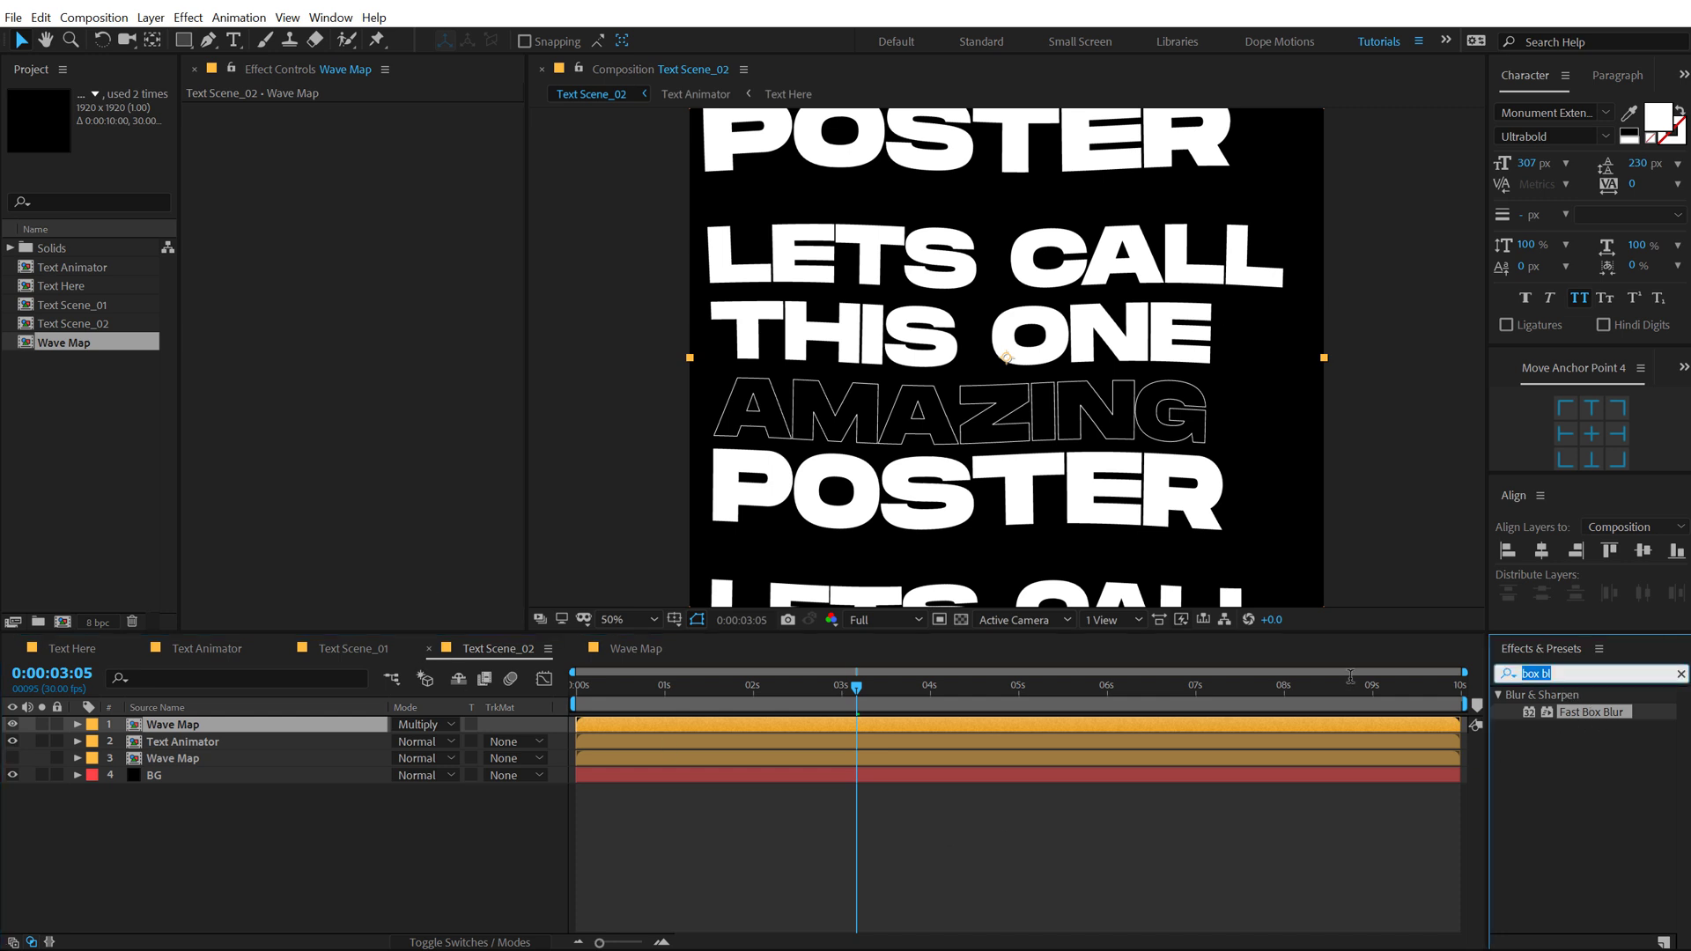
text(inver)
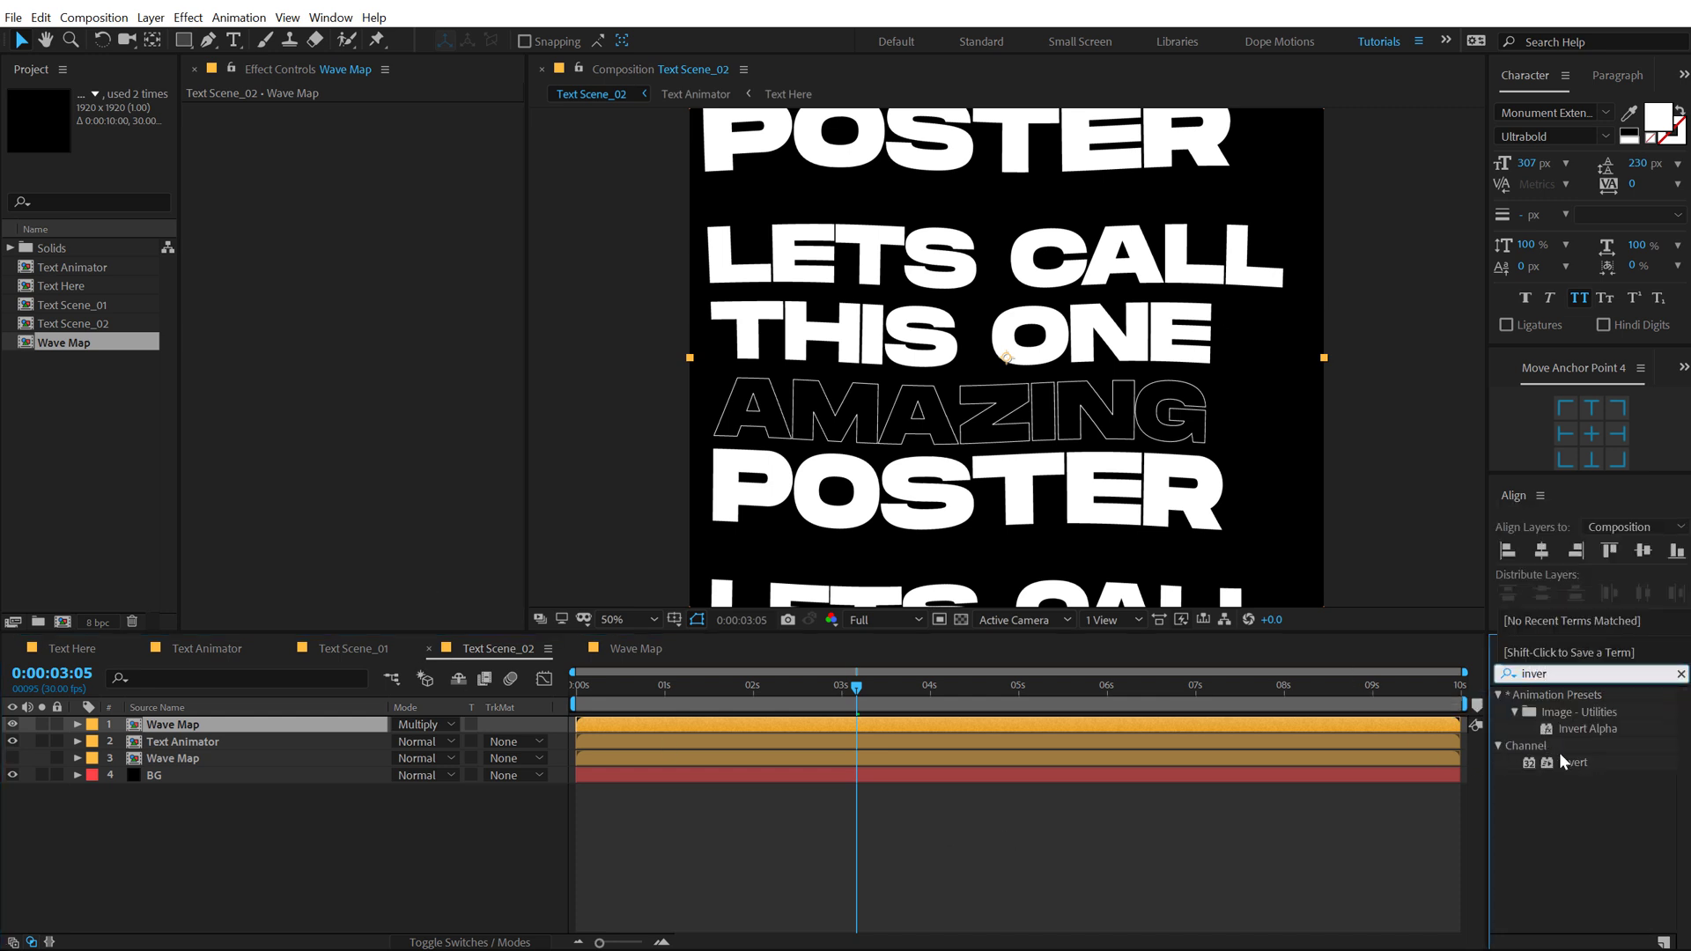
double_click(1571, 759)
key(comma)
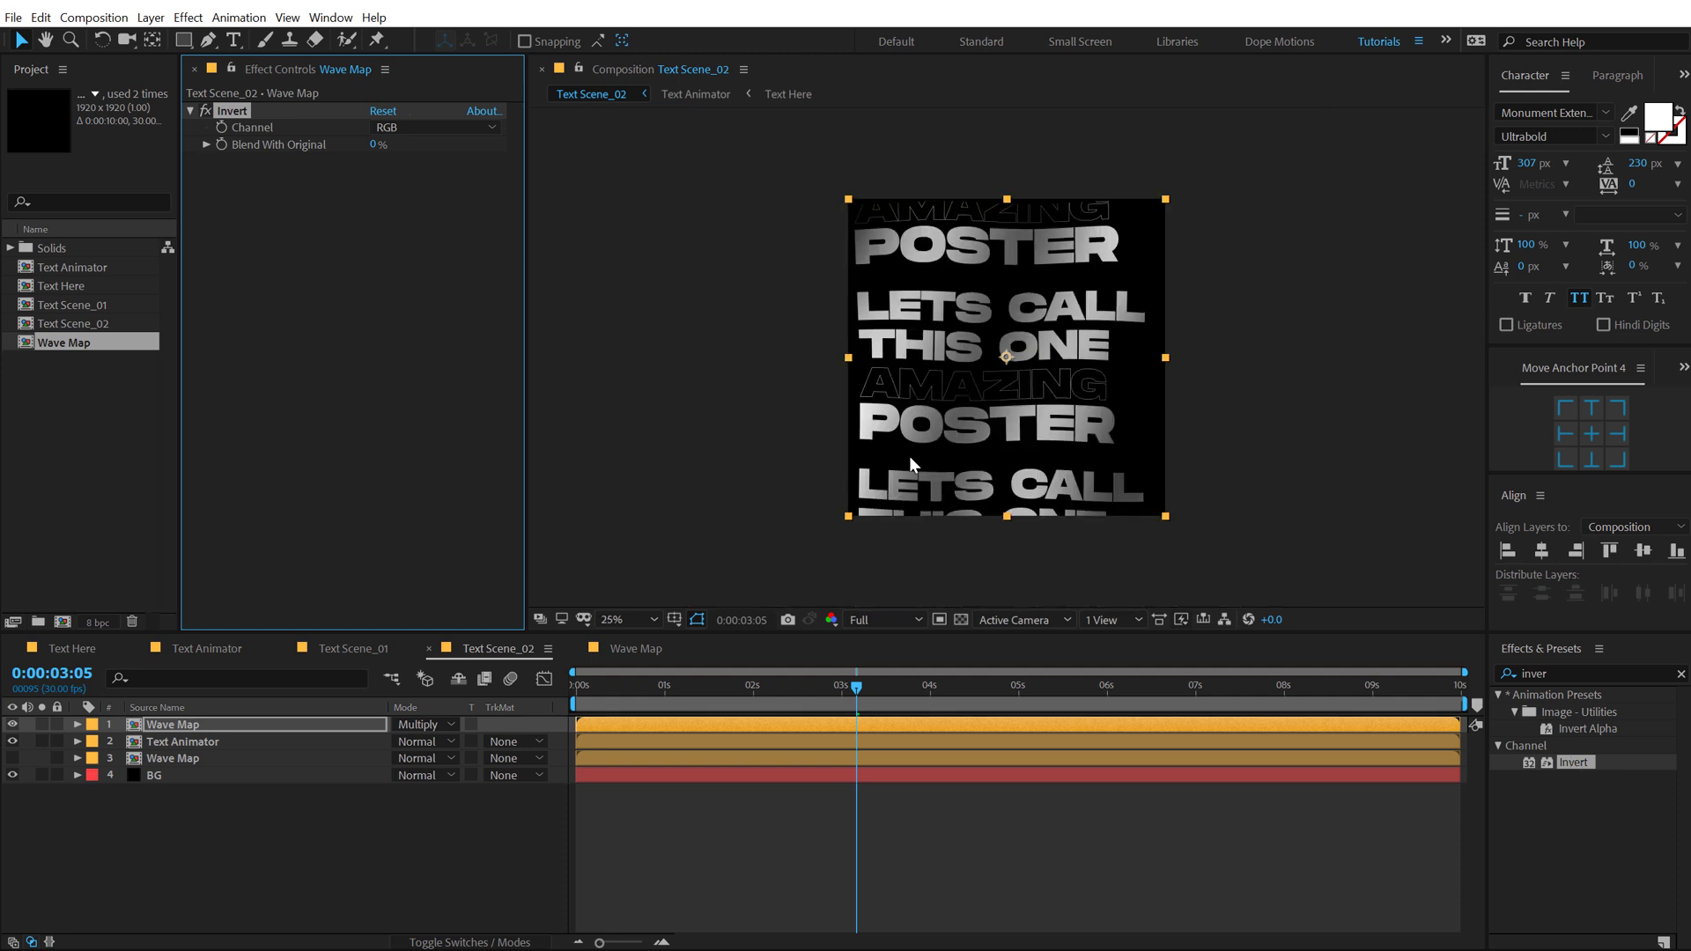
drag(579, 684, 856, 692)
key(period)
drag(585, 684, 718, 703)
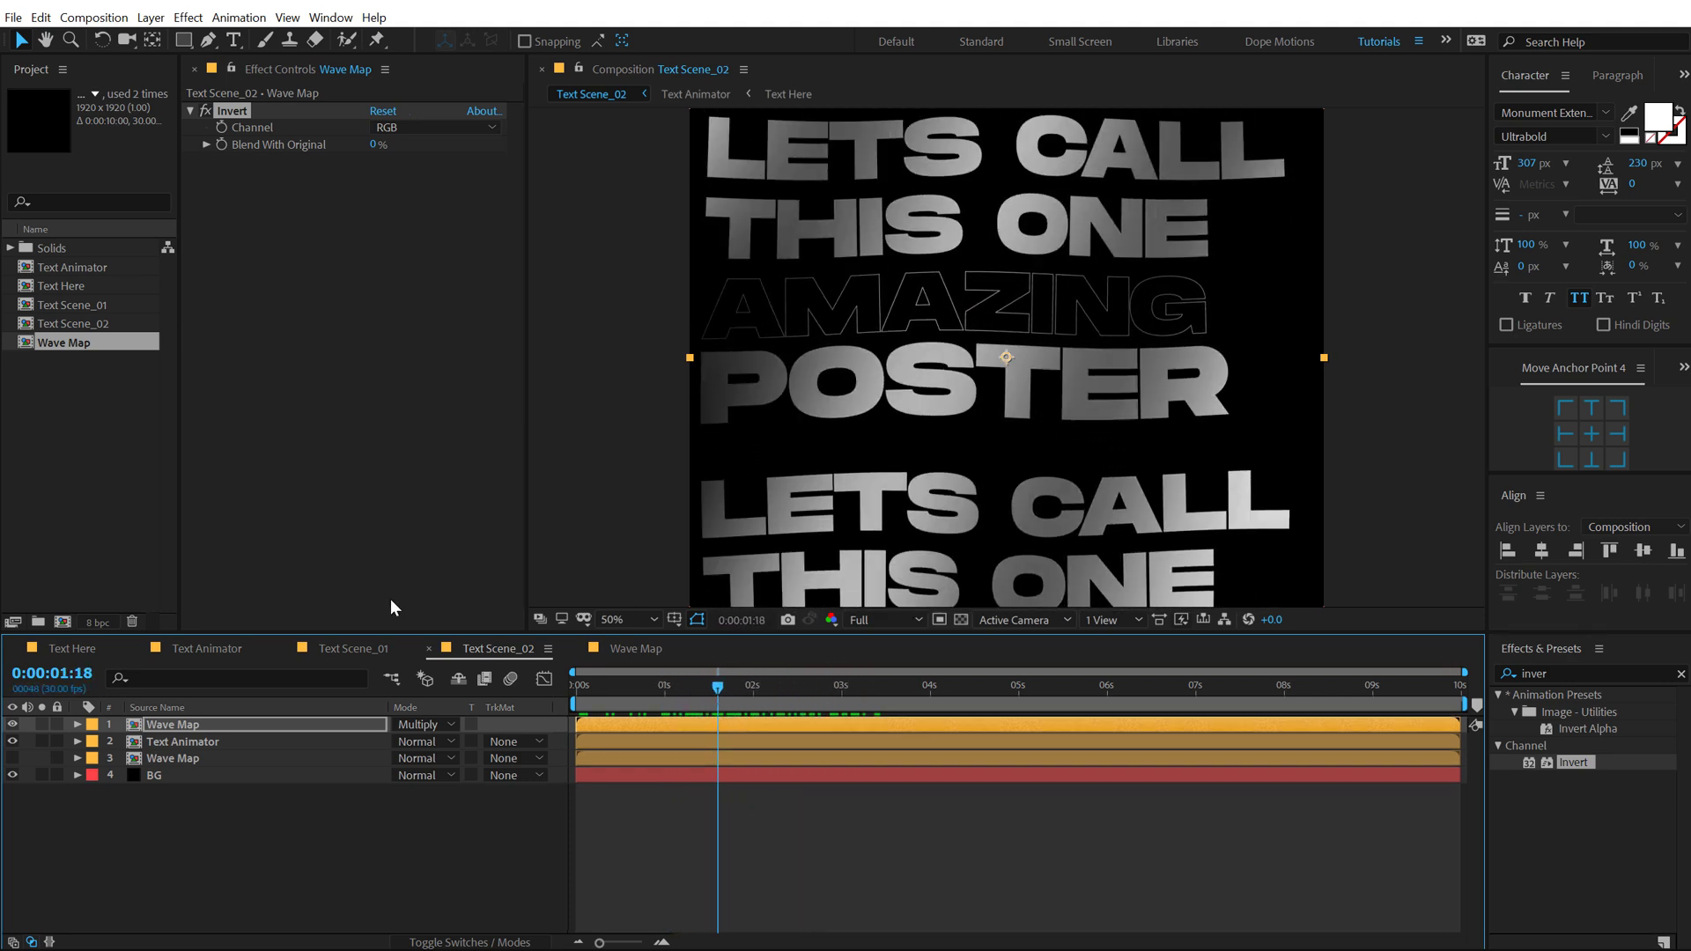
Step: Set the opacity of the topmost Wave Map layer to 50%
click(162, 722)
key(t)
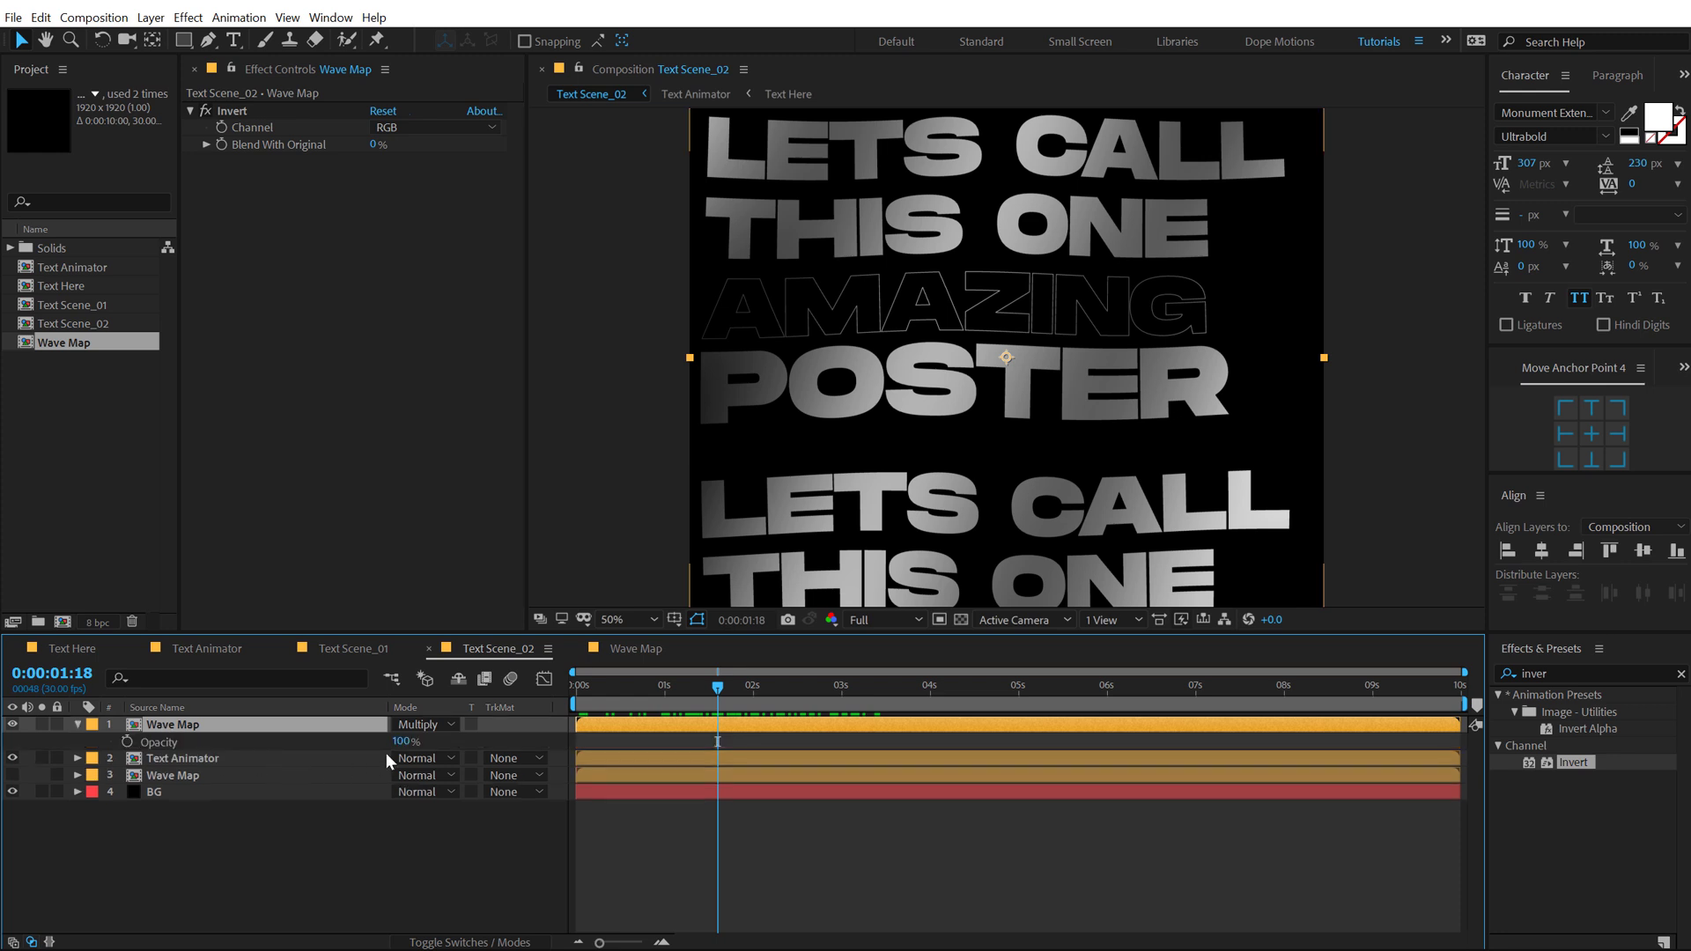
click(398, 742)
text(50)
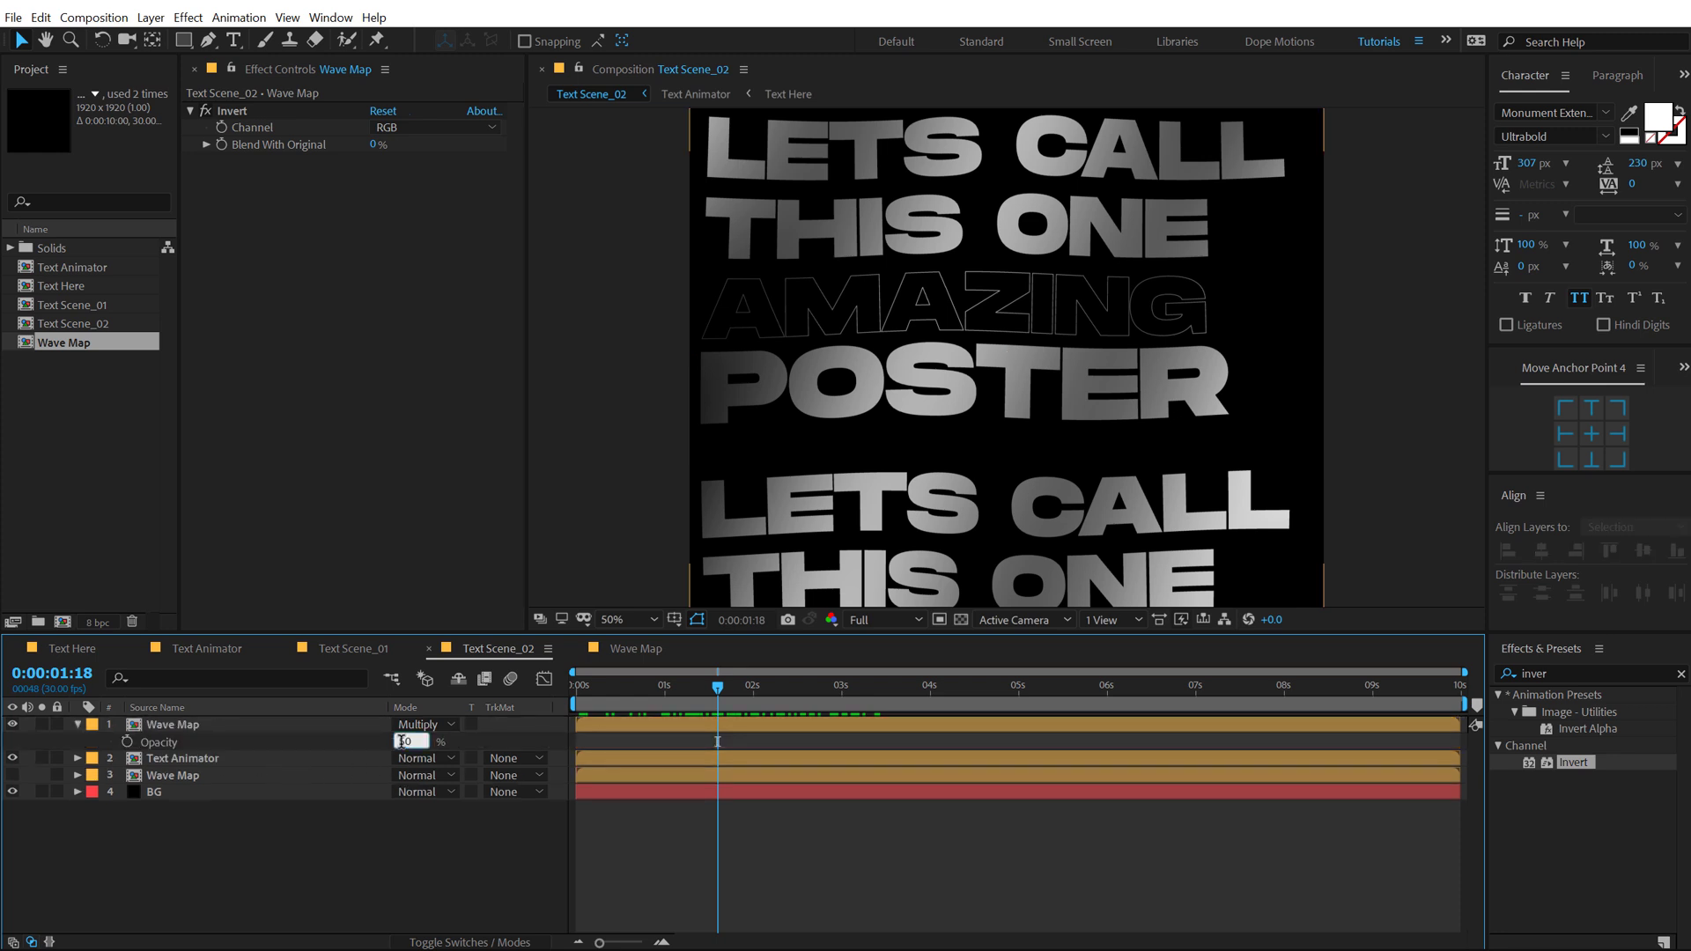
key(Return)
click(347, 887)
scroll(921, 580, down, 2)
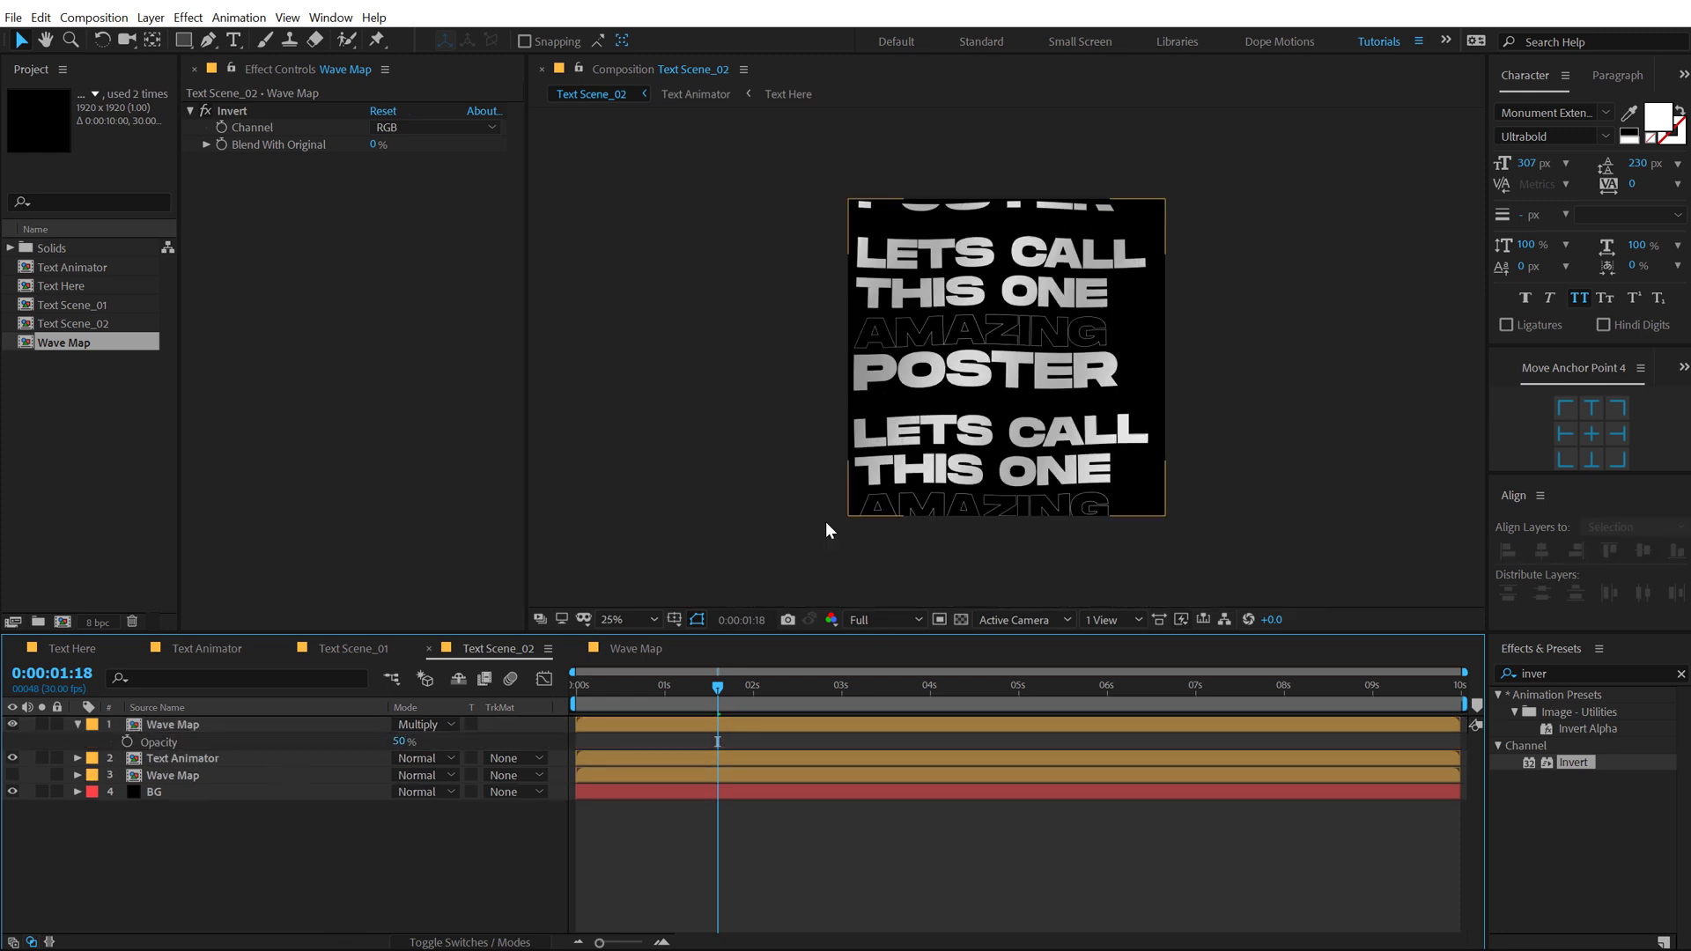
Step: Play Text Scene_02 from the start to review the shaded wave animation, and look briefly at Text Scene_01
key(Home)
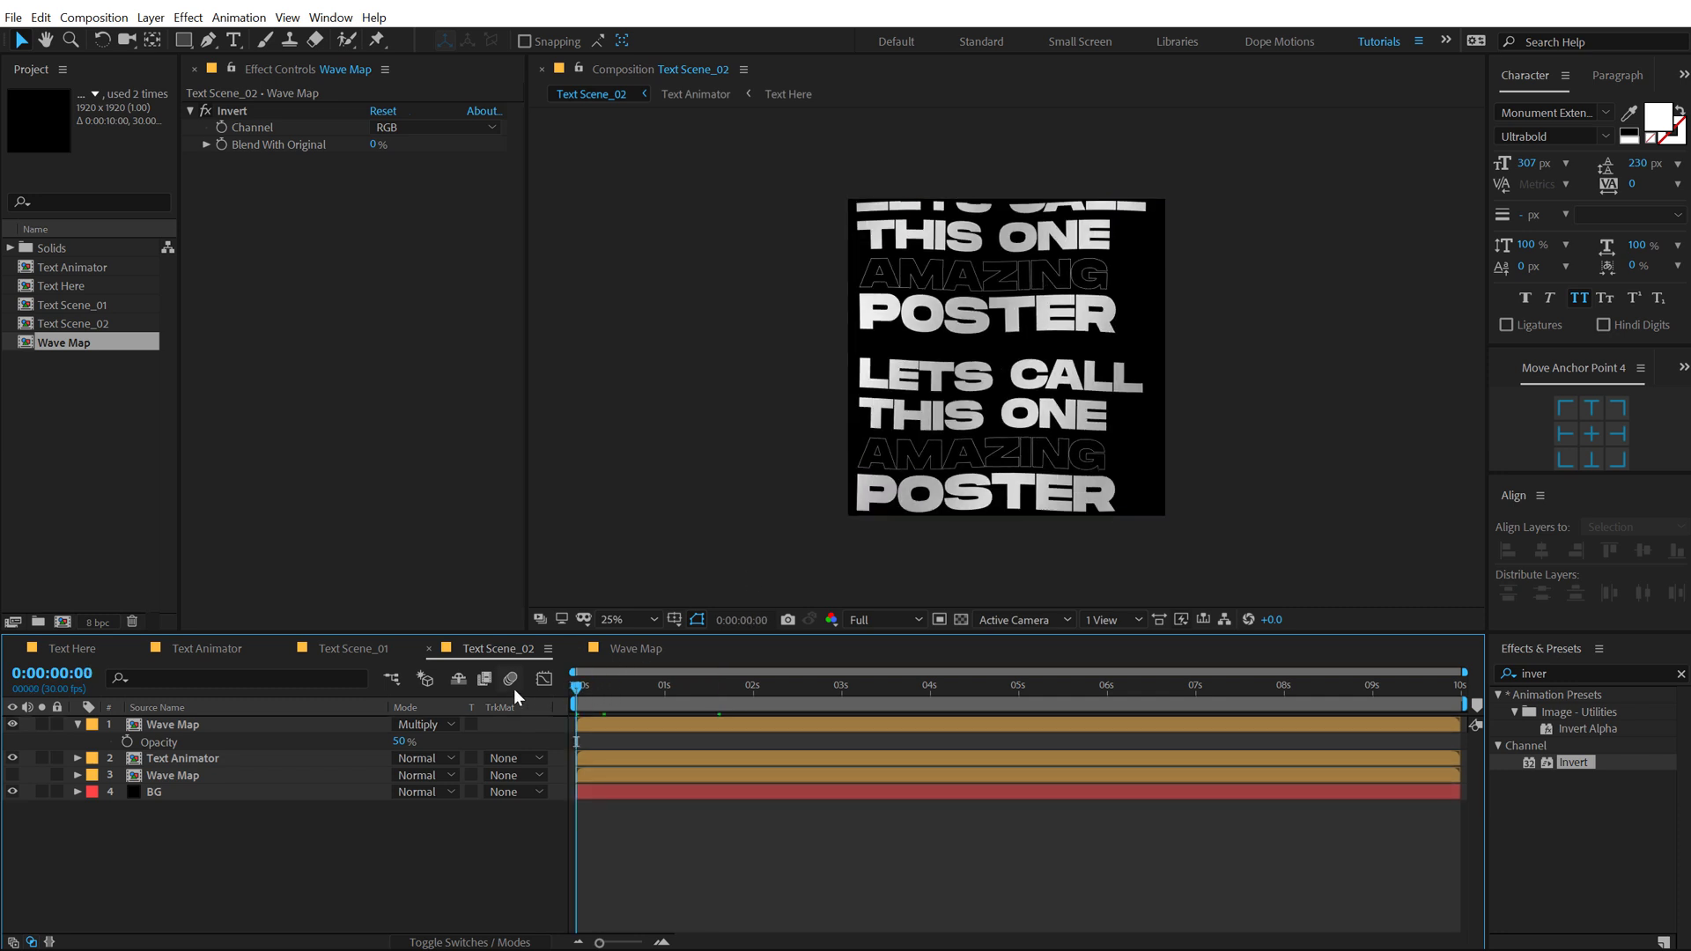
key(shift+/)
key(space)
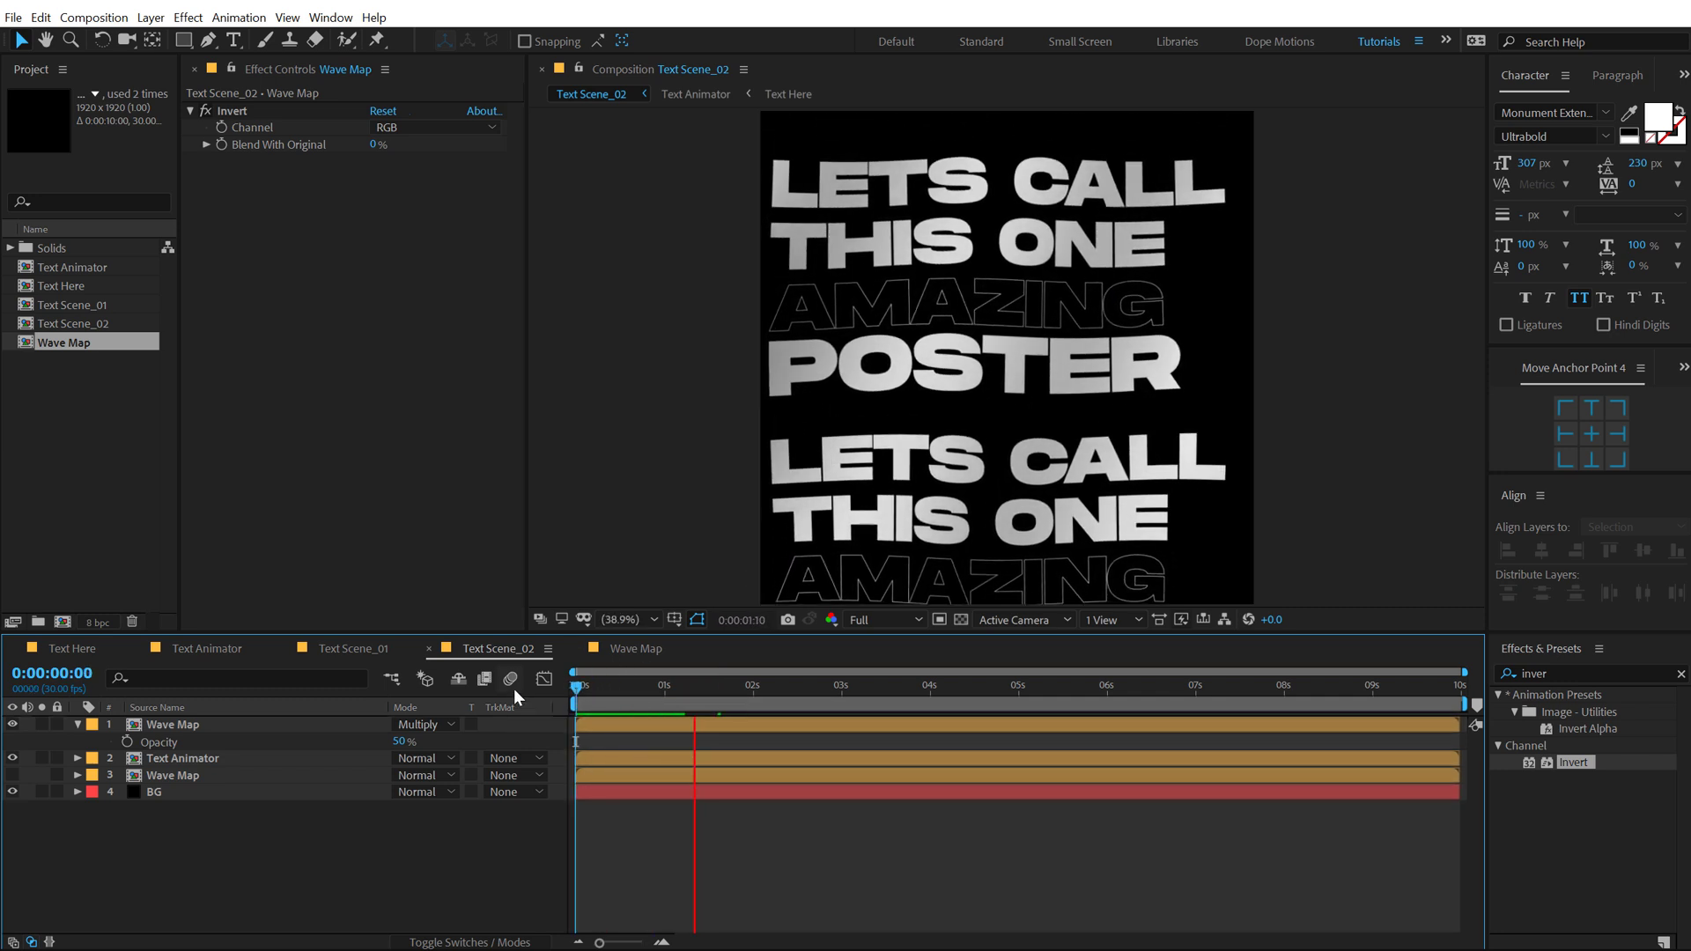
key(space)
key(space)
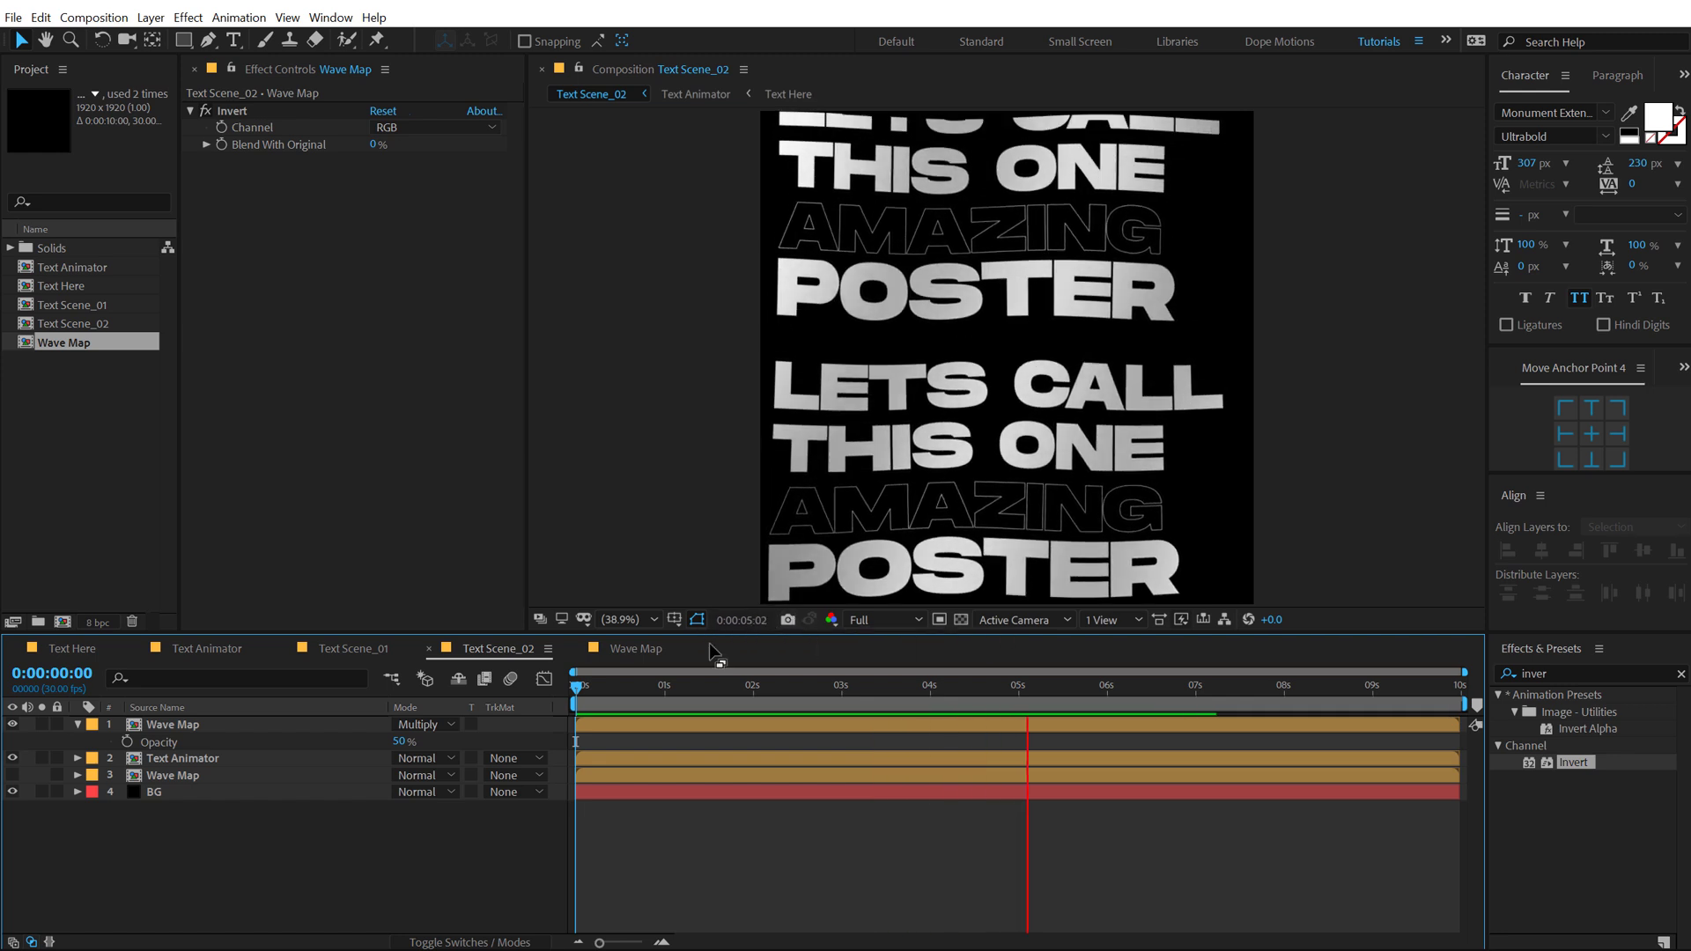
click(375, 652)
click(476, 649)
Step: Create a new composition named Main Comp at 1920 x 1080 px, 30 fps and 10 seconds long
click(63, 622)
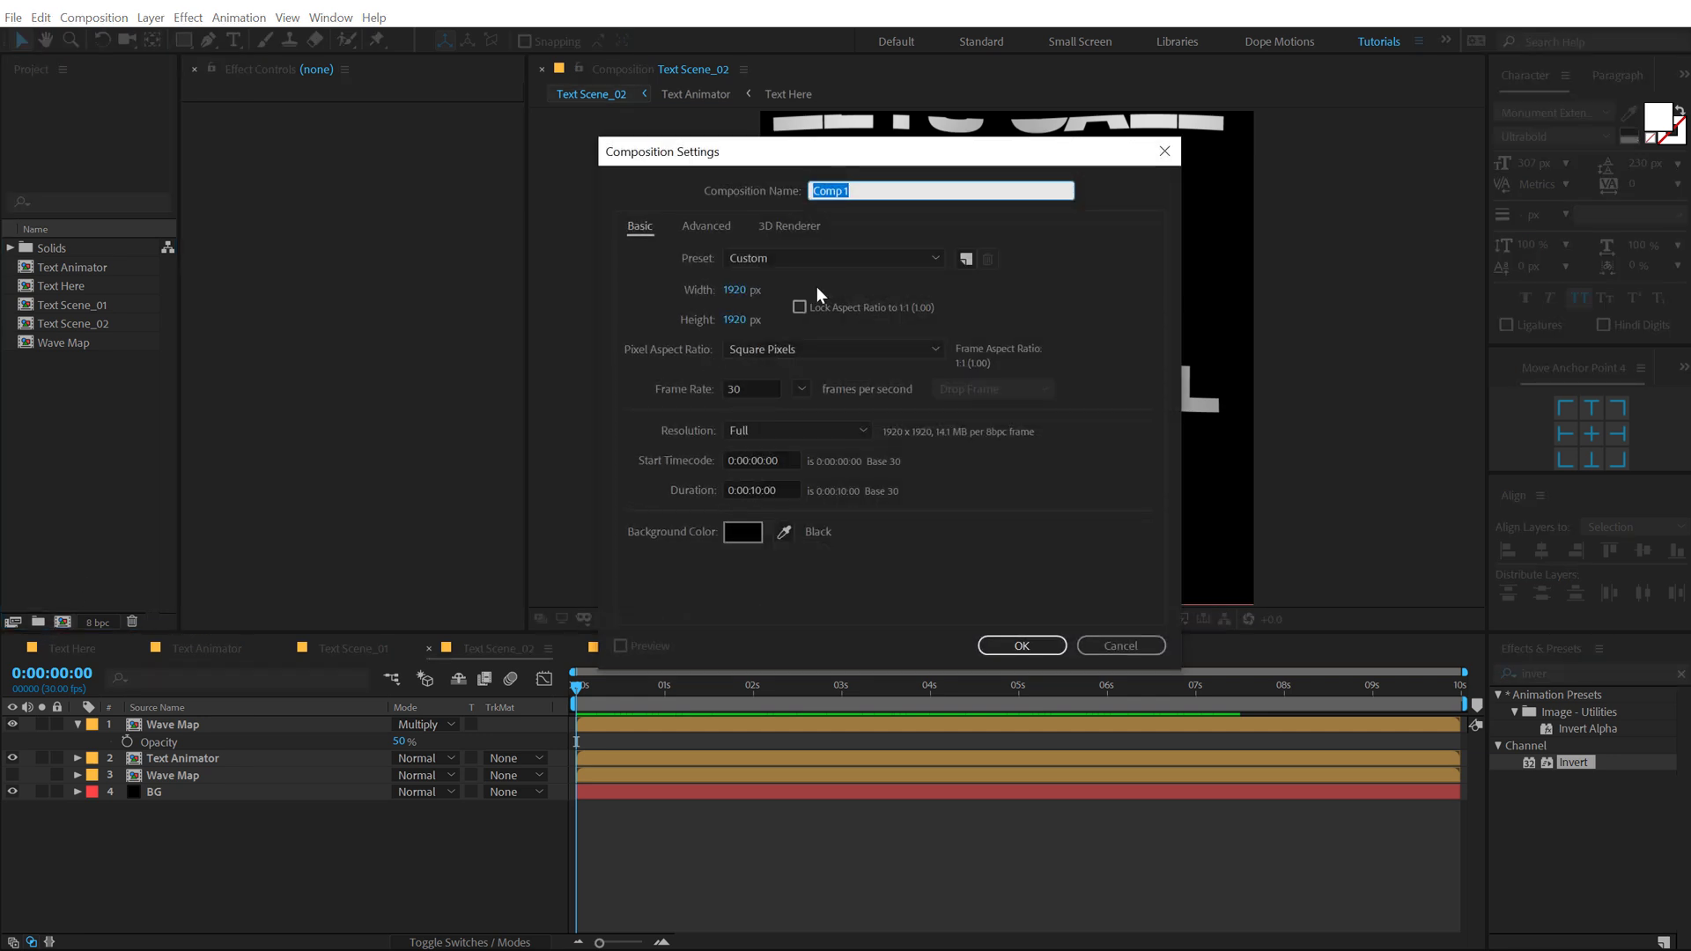
text(Main Comp)
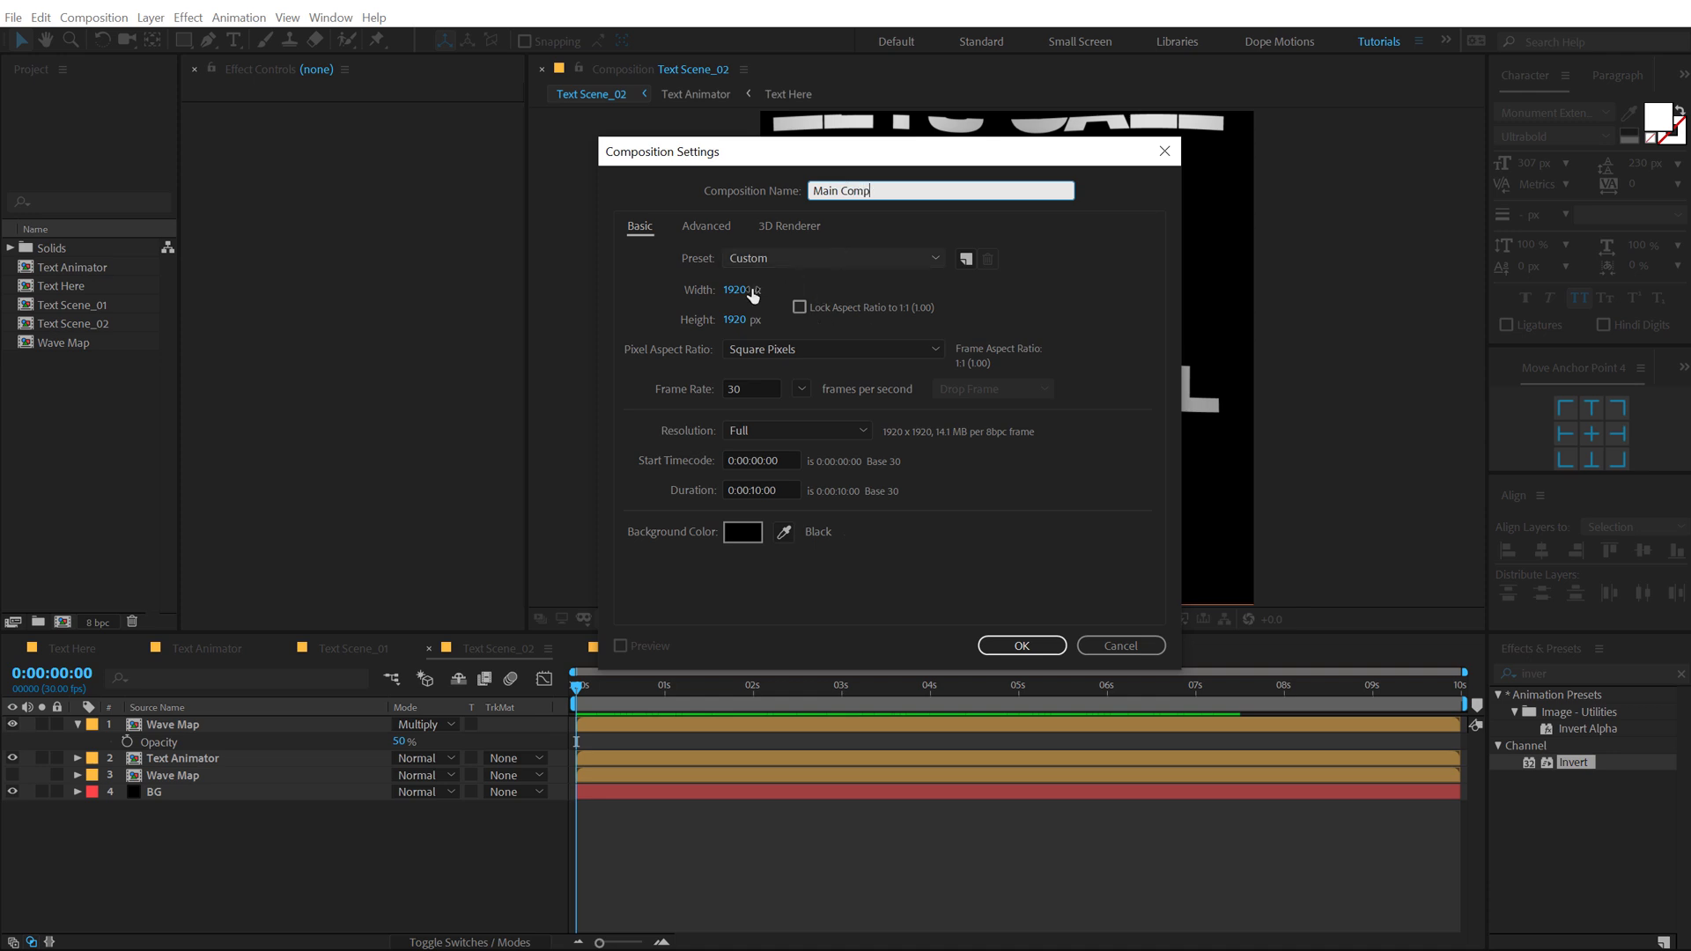
click(734, 320)
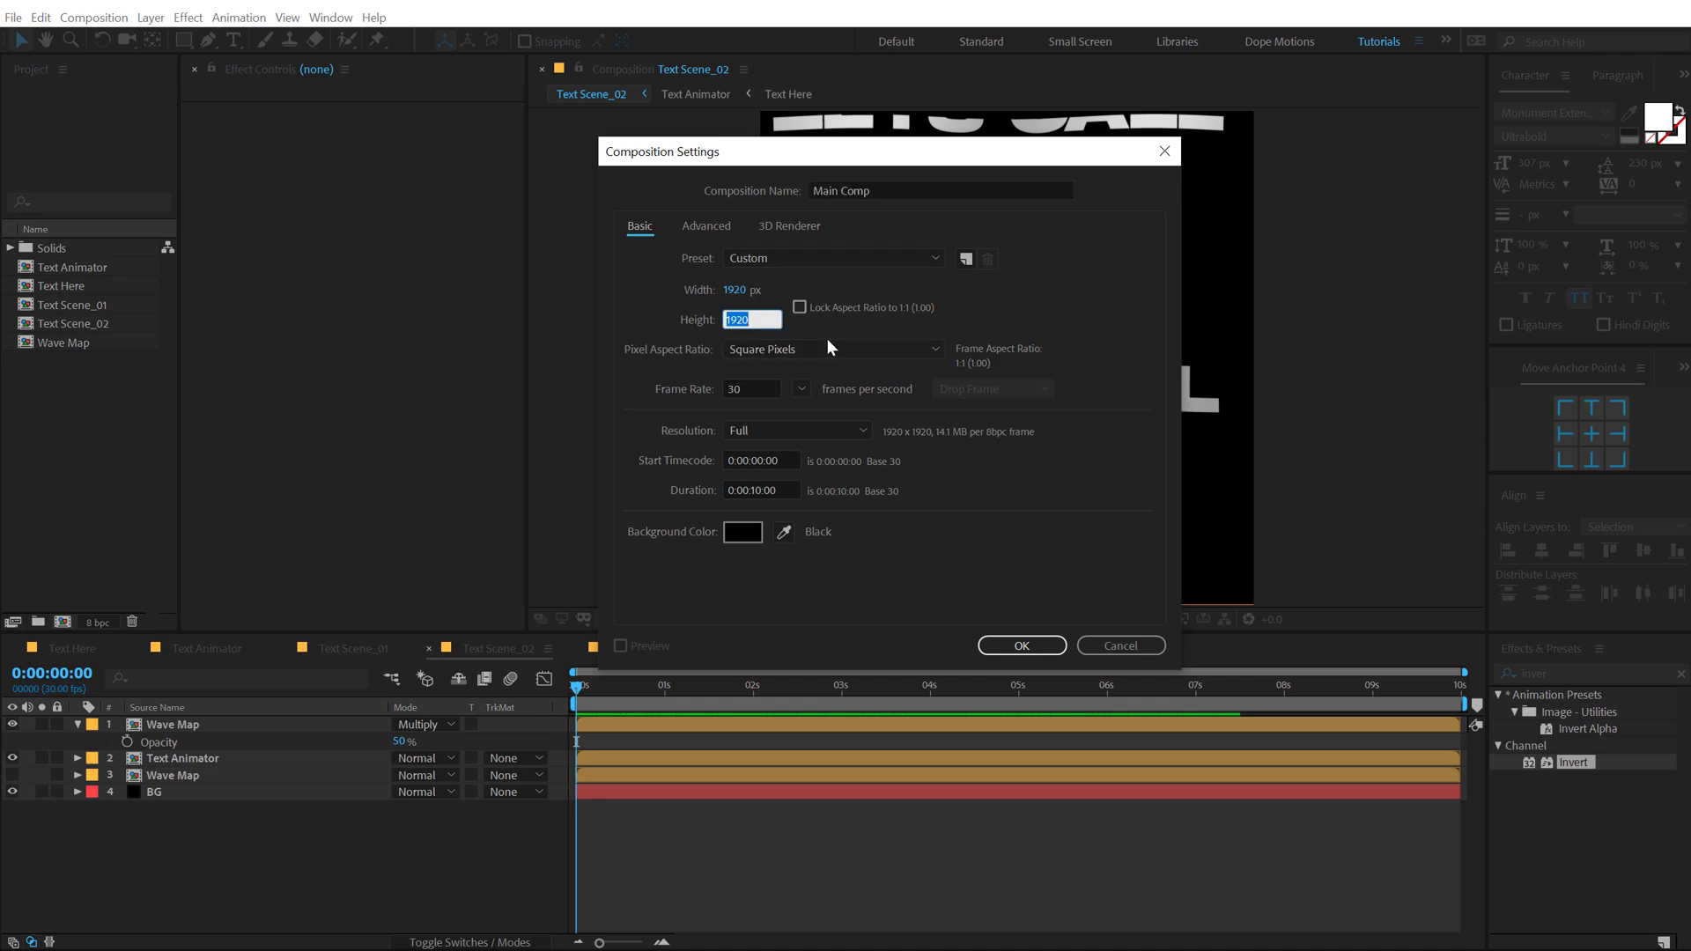
text(1080)
click(858, 394)
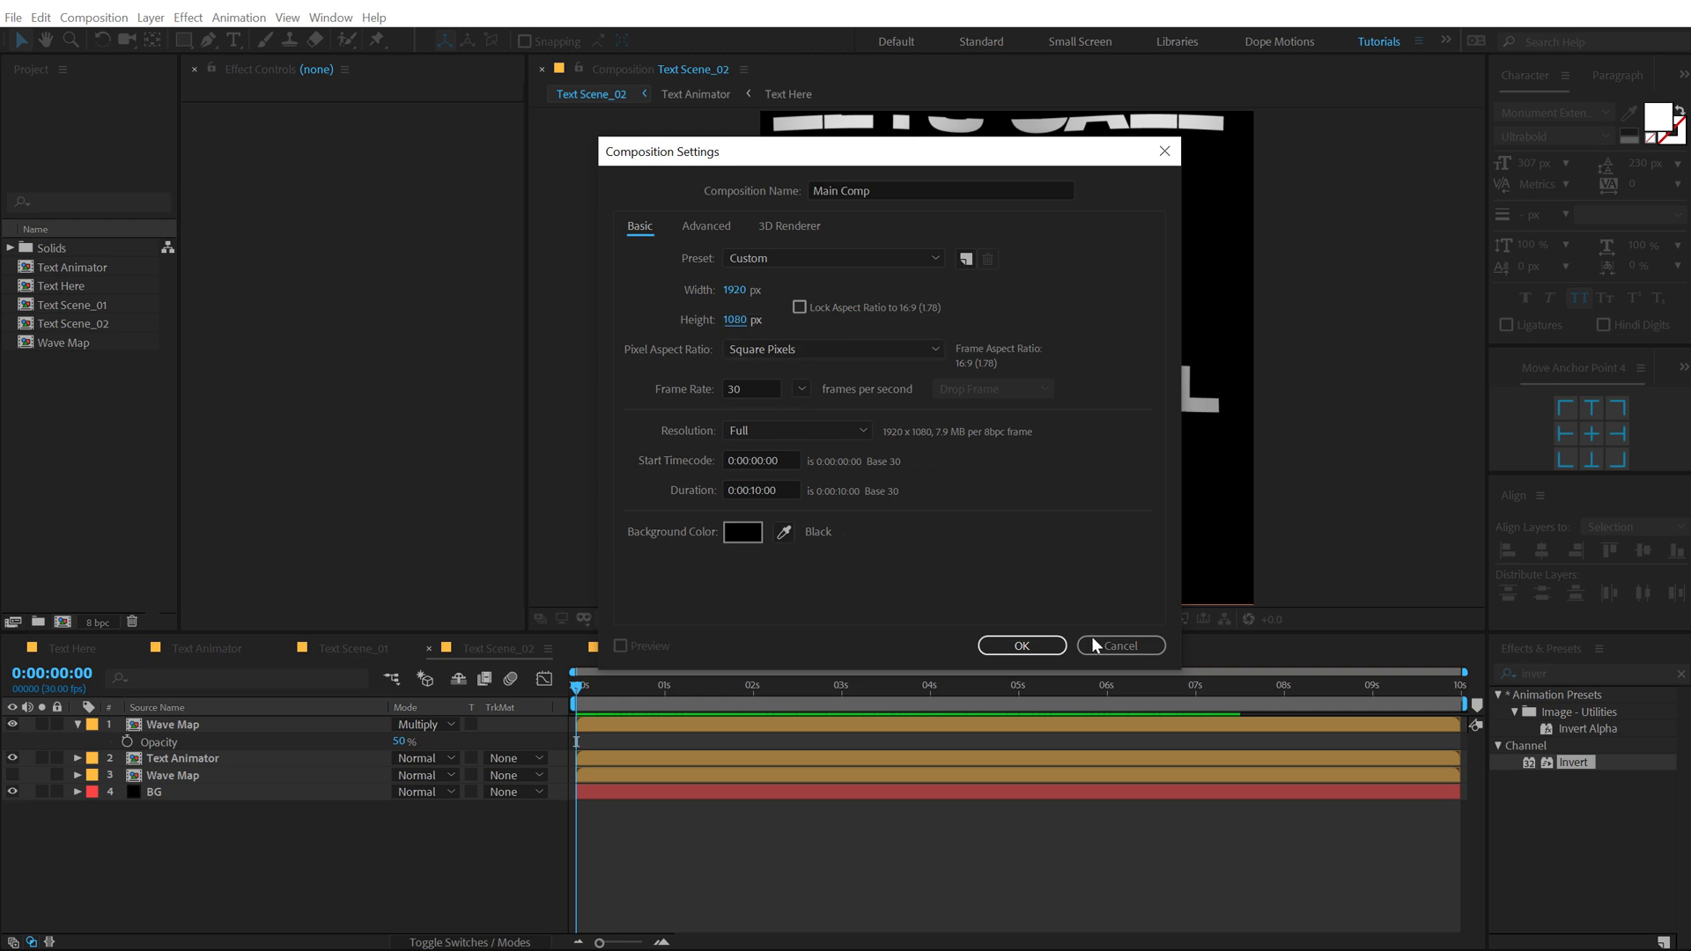
click(1021, 645)
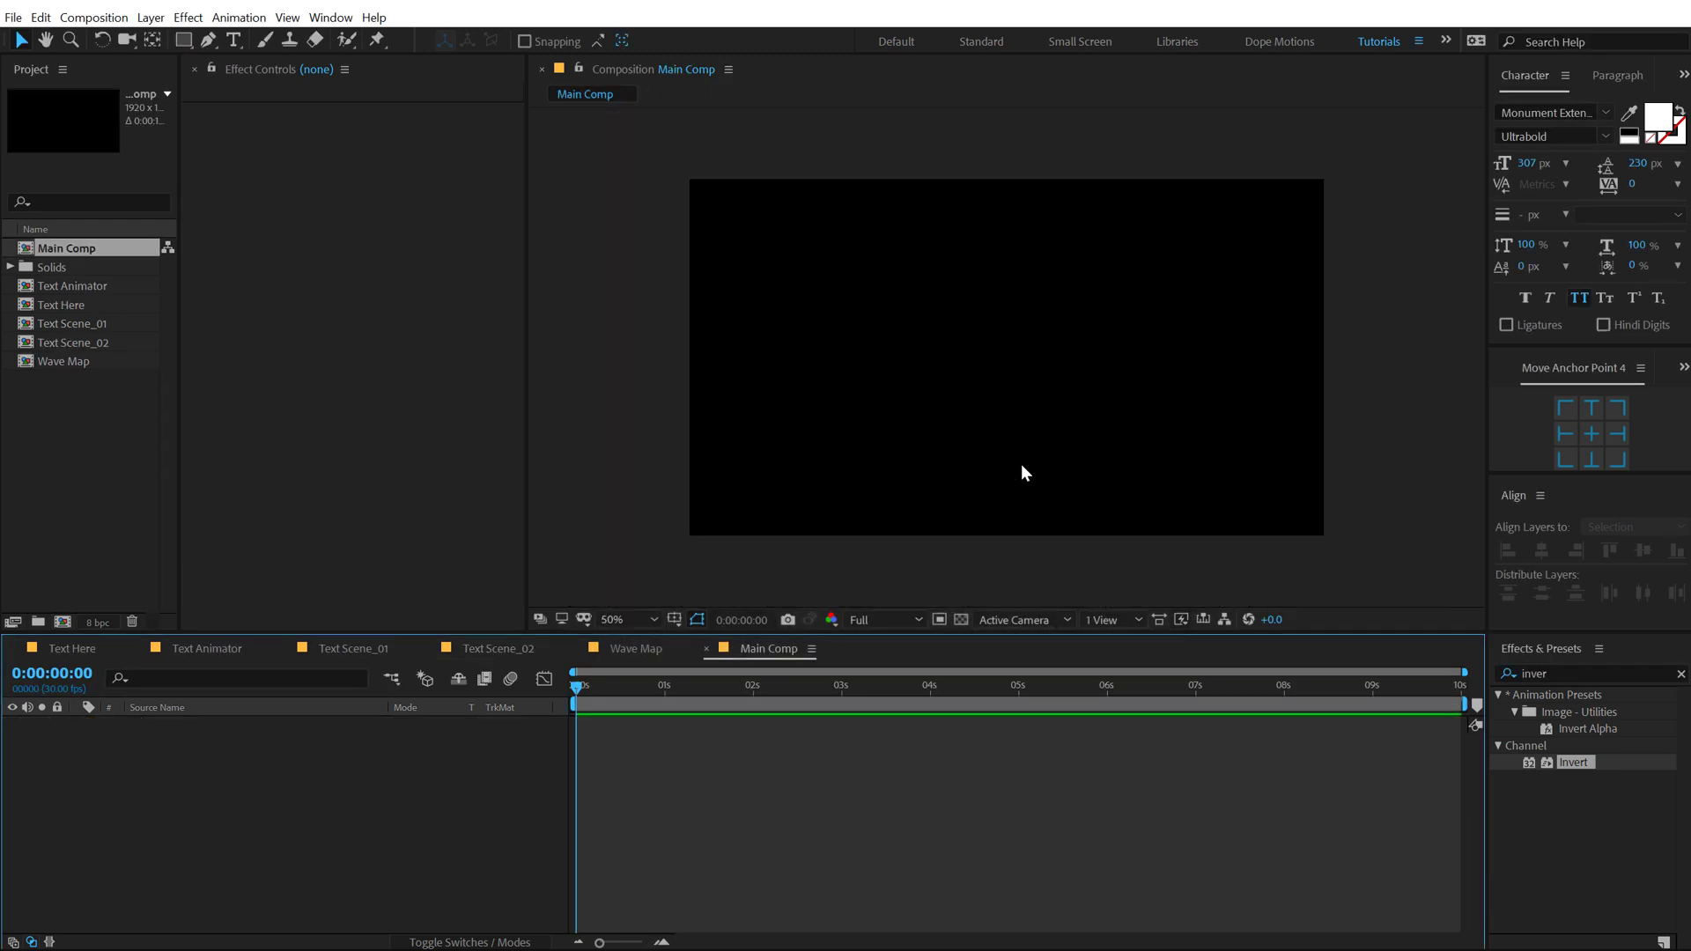
Step: Add Text Scene_01 and Text Scene_02 as layers in Main Comp and scrub the timeline to check them
click(77, 323)
shift+click(76, 341)
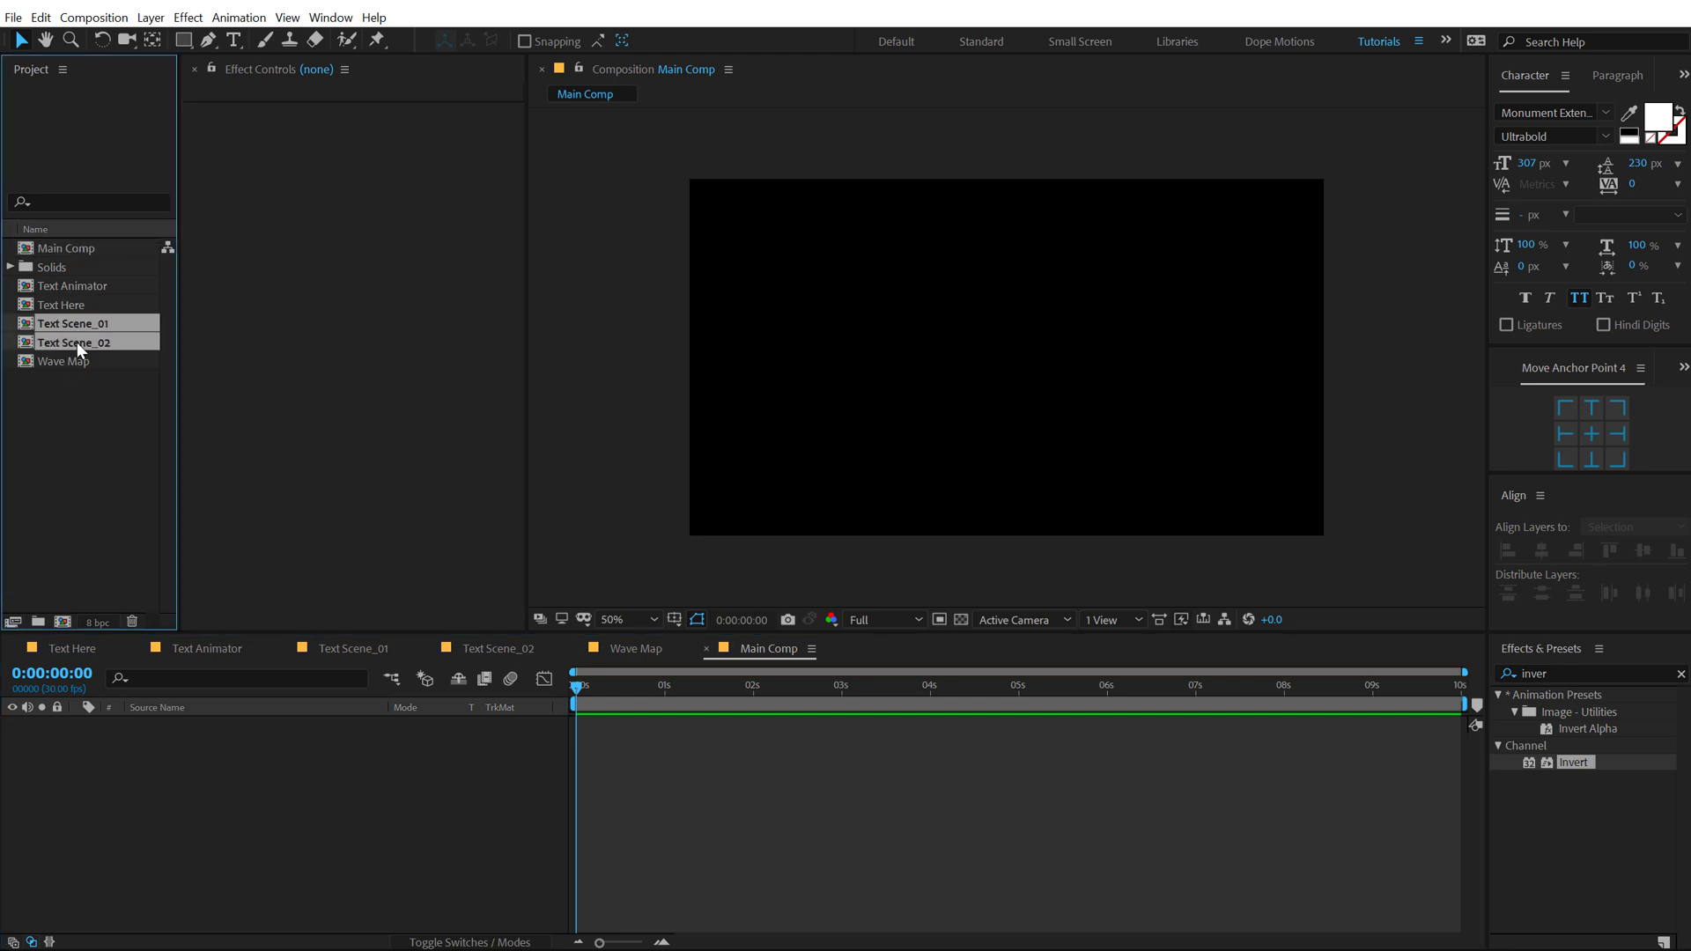
drag(76, 341, 186, 775)
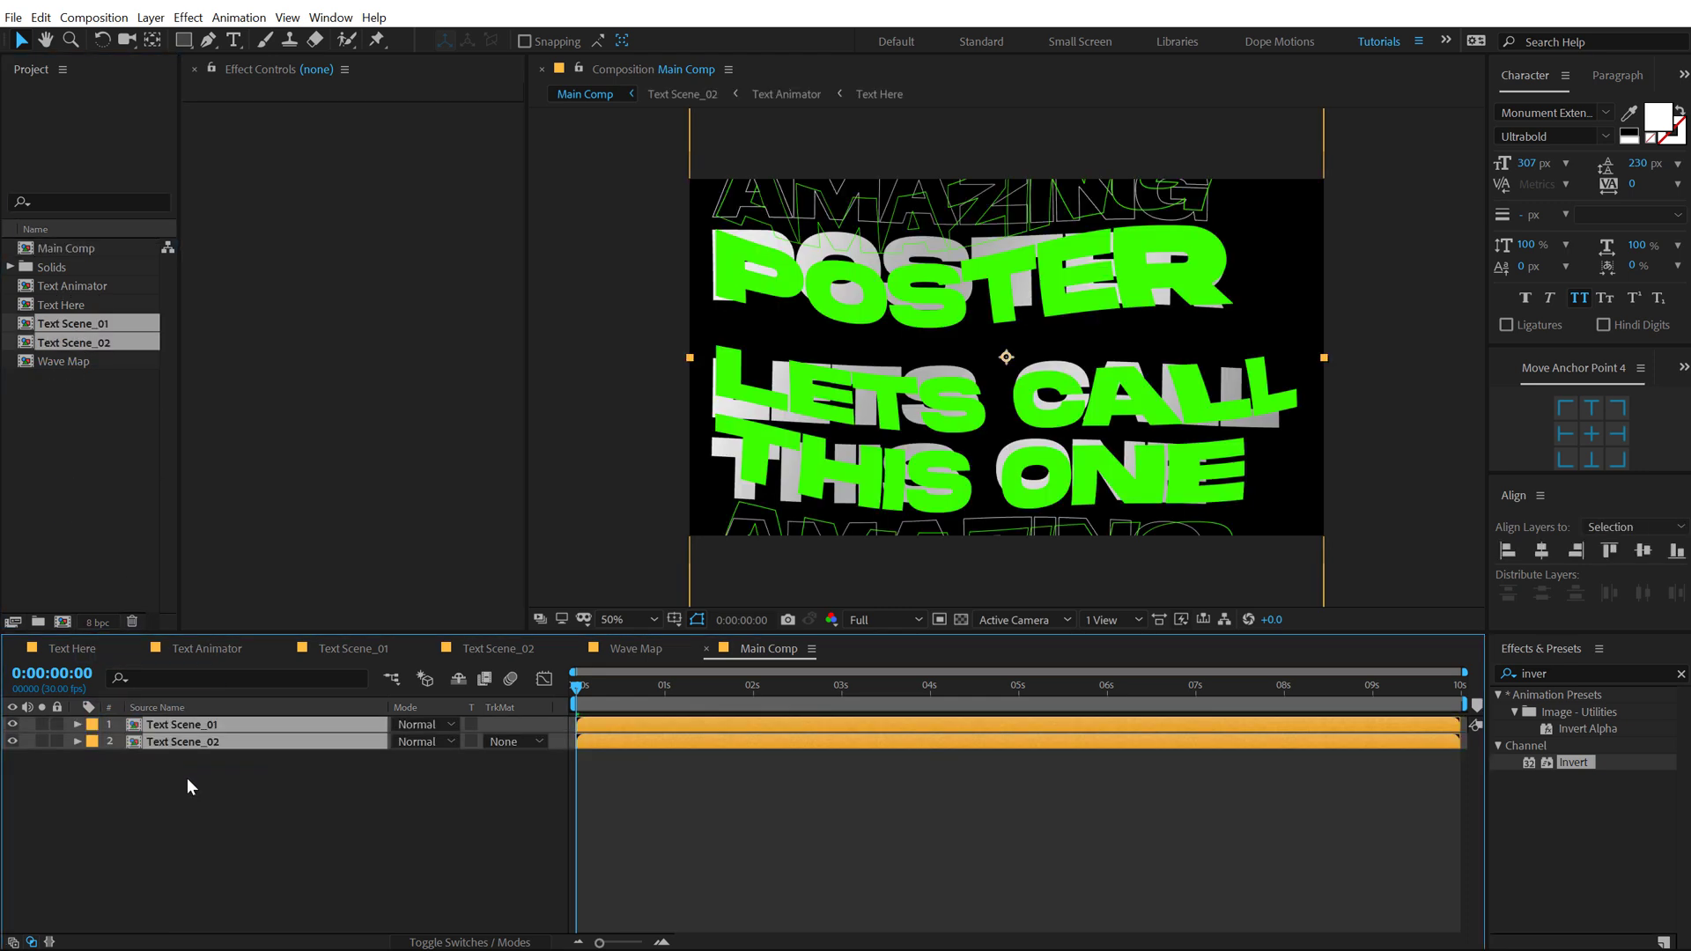
click(176, 809)
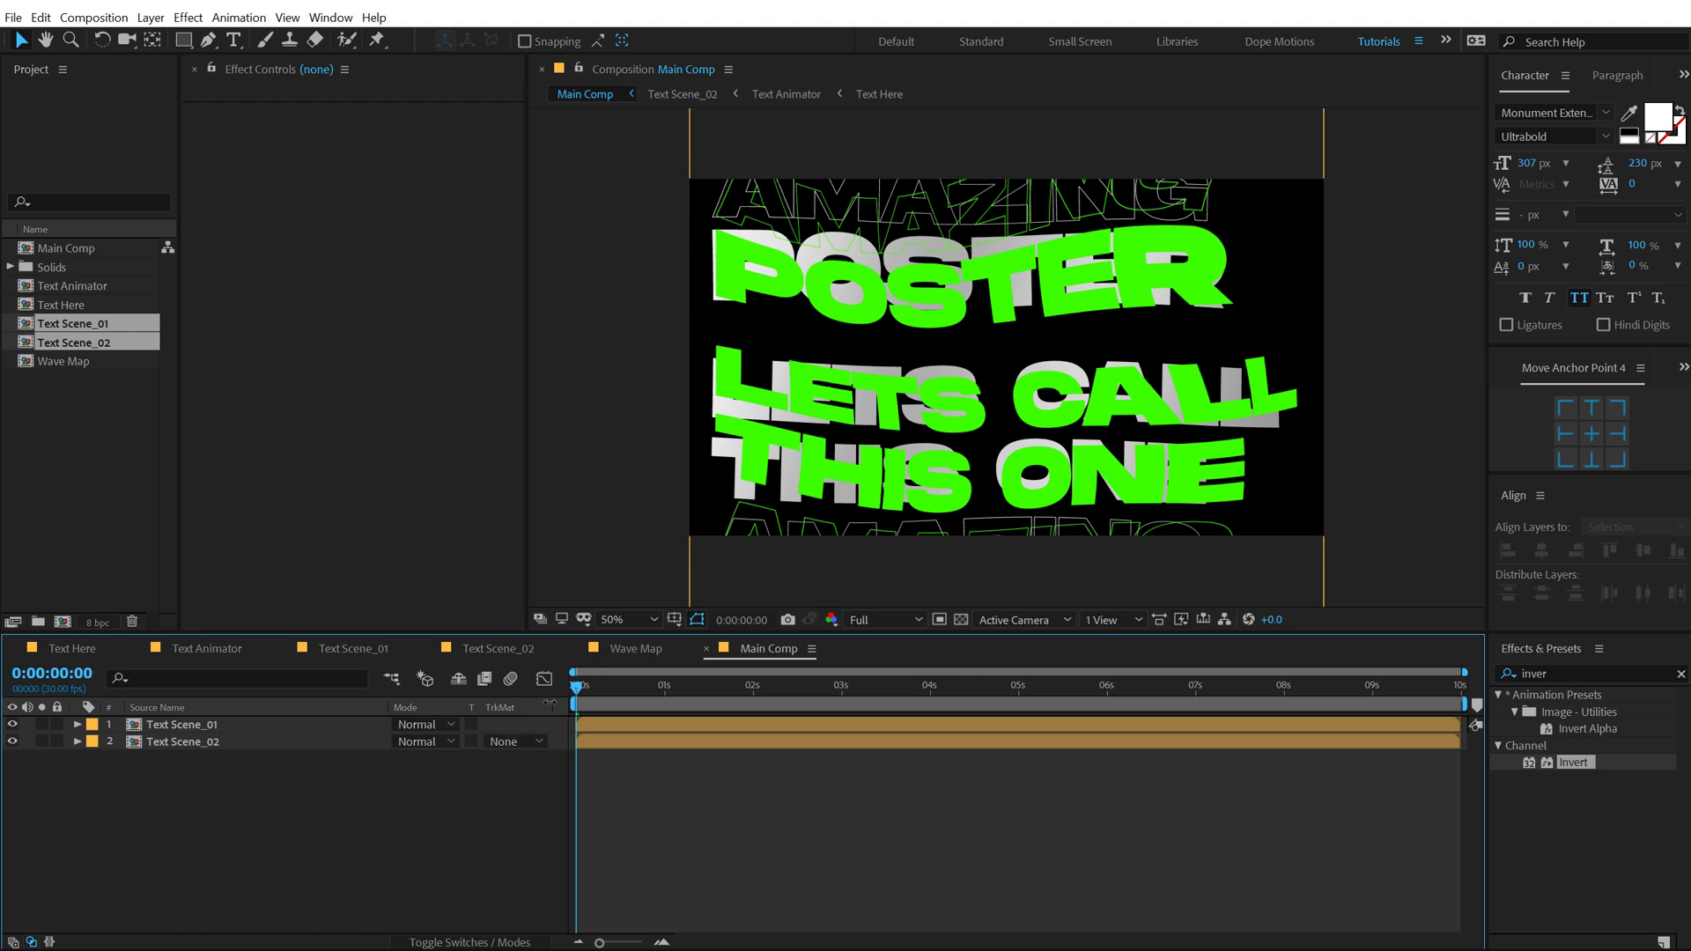
drag(594, 683, 534, 722)
Step: Copy the BG solid from Text Scene_02 into Text Scene_01 and place it beneath the Text Animator layer
double_click(214, 745)
click(177, 791)
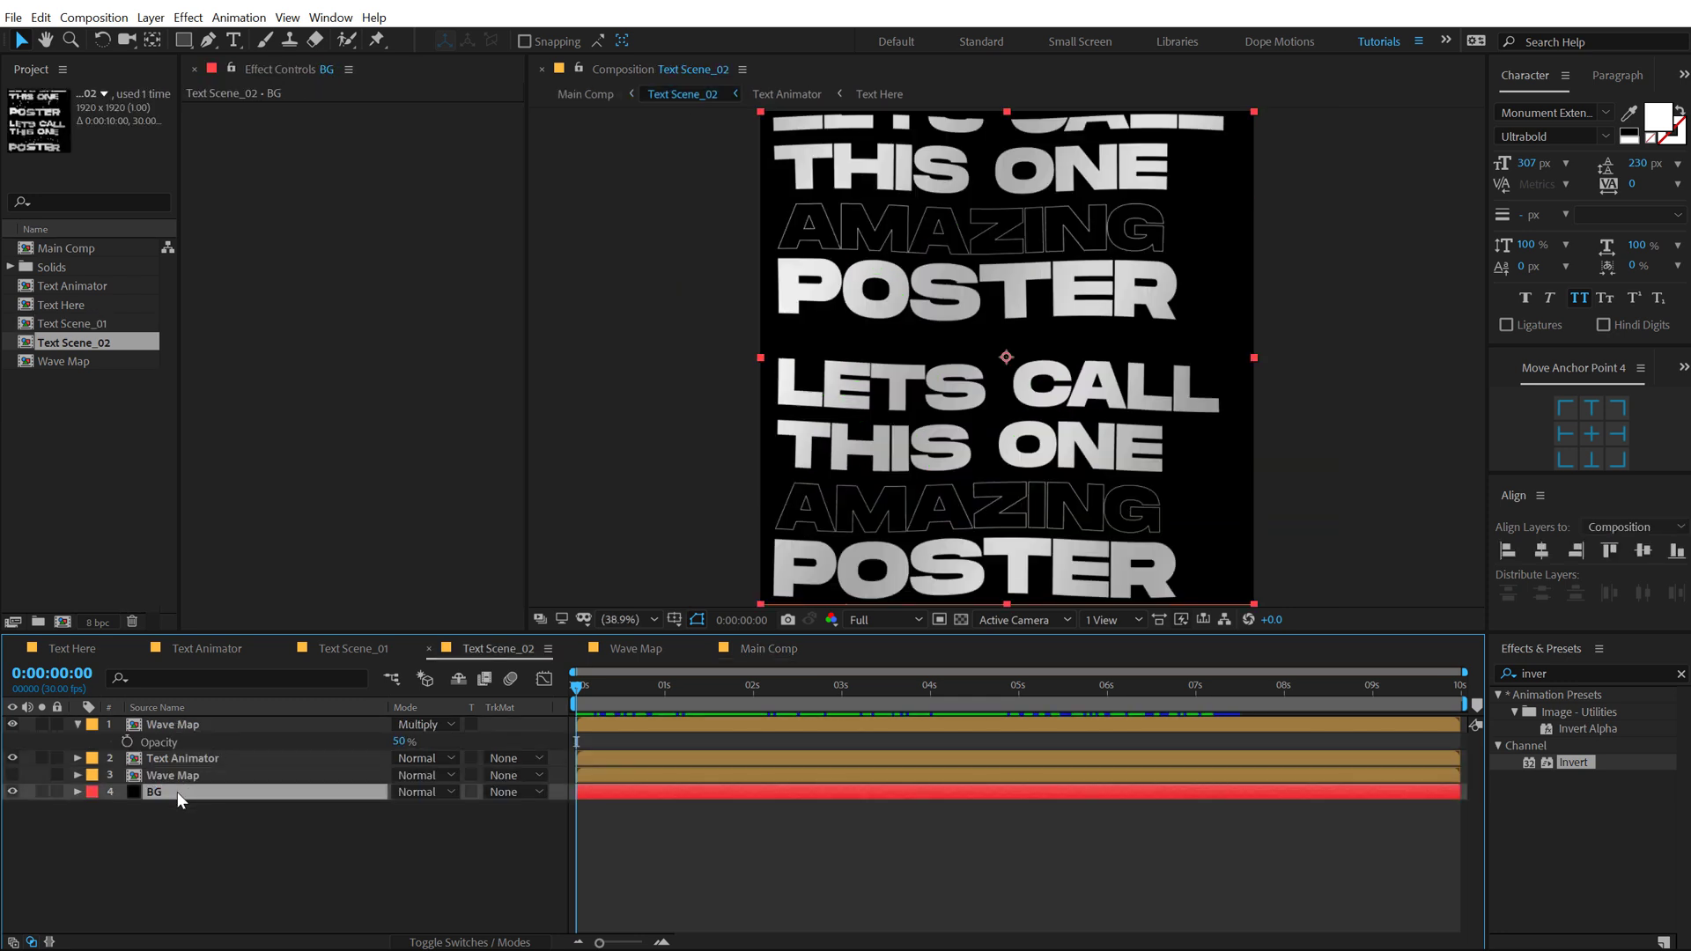
click(352, 649)
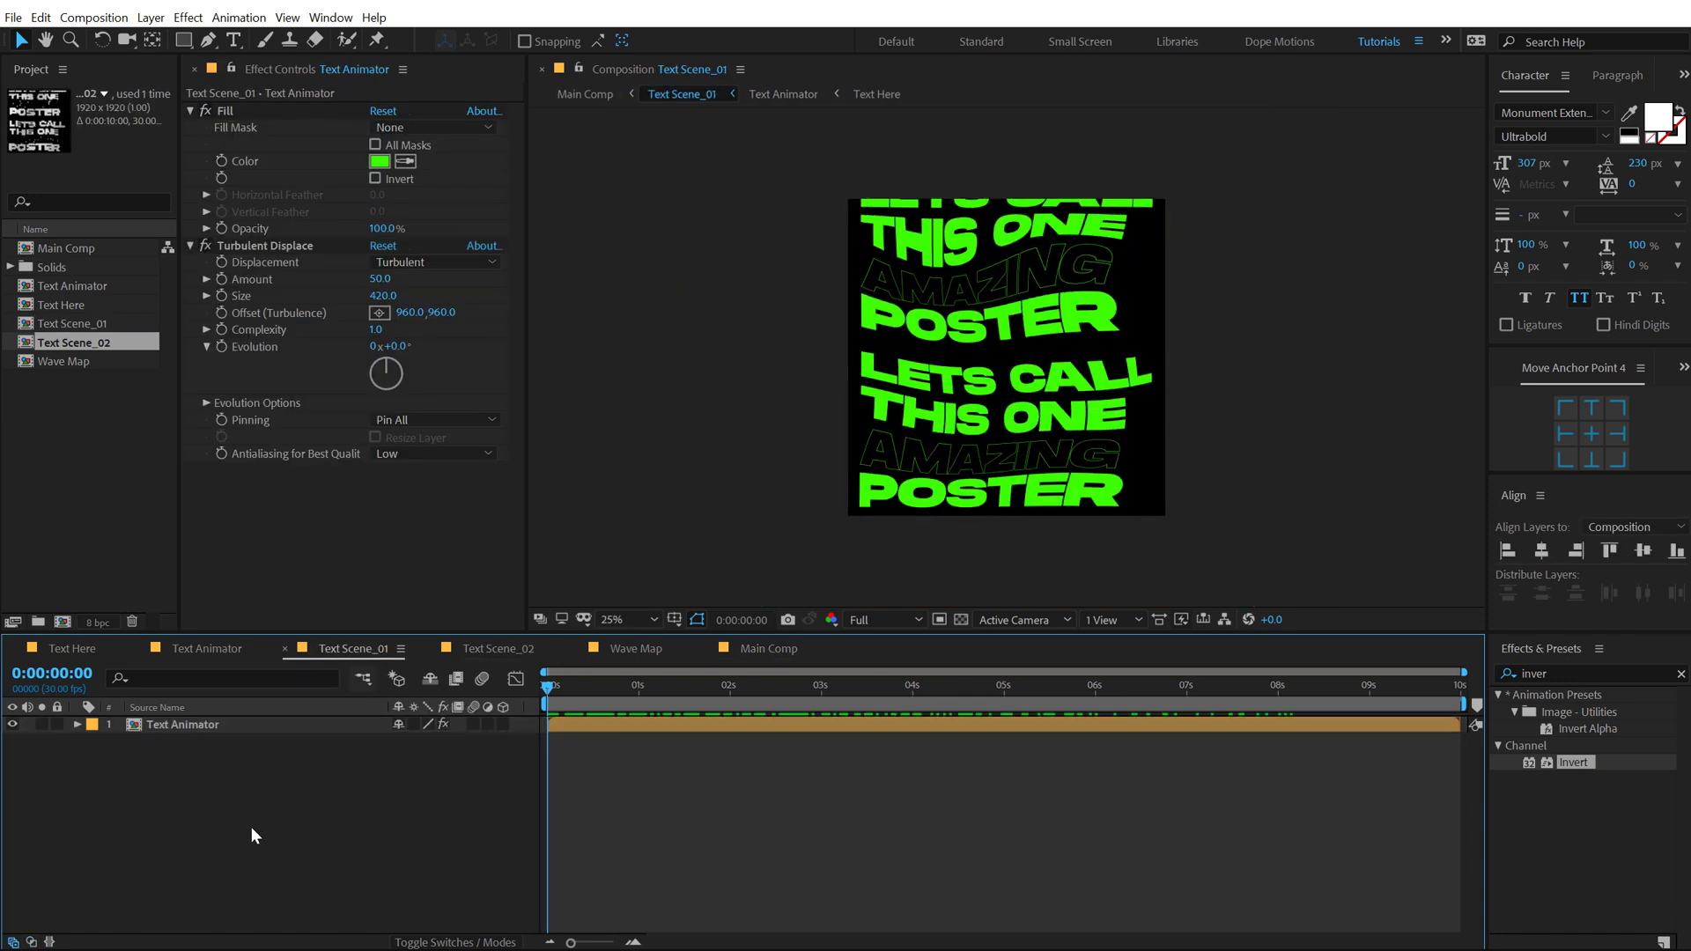
key(ctrl+v)
key(ctrl+bracketleft)
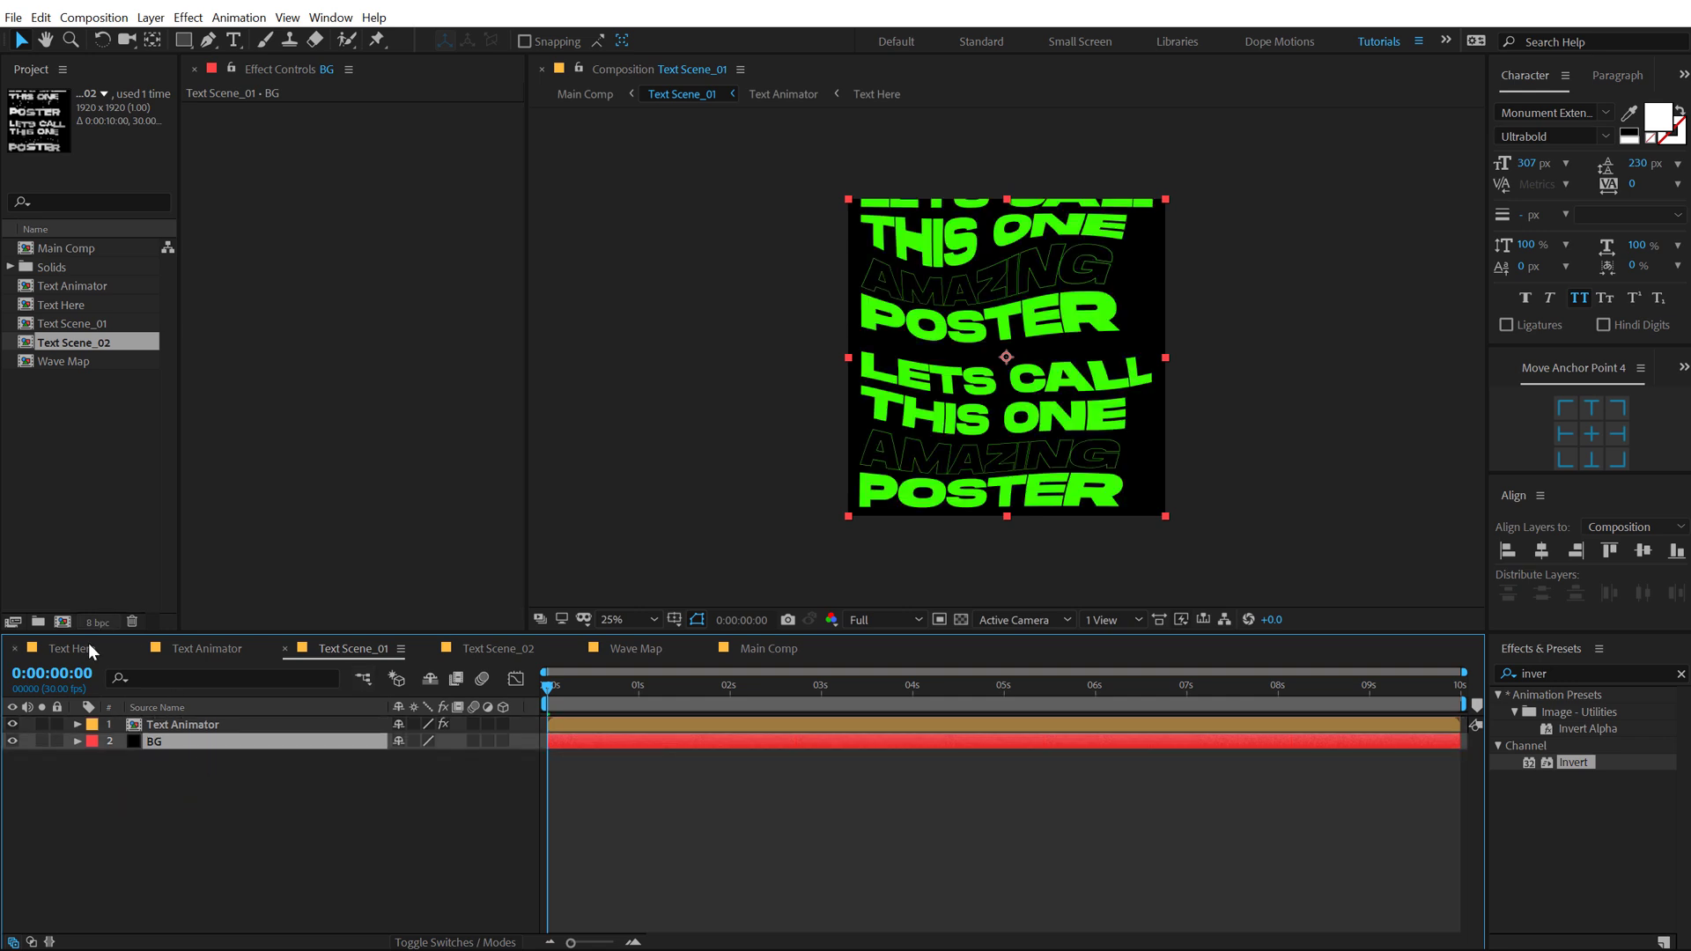
Step: Move the Main Comp timeline to the front of the open compositions and clear the project item selection
drag(759, 649, 53, 669)
click(197, 770)
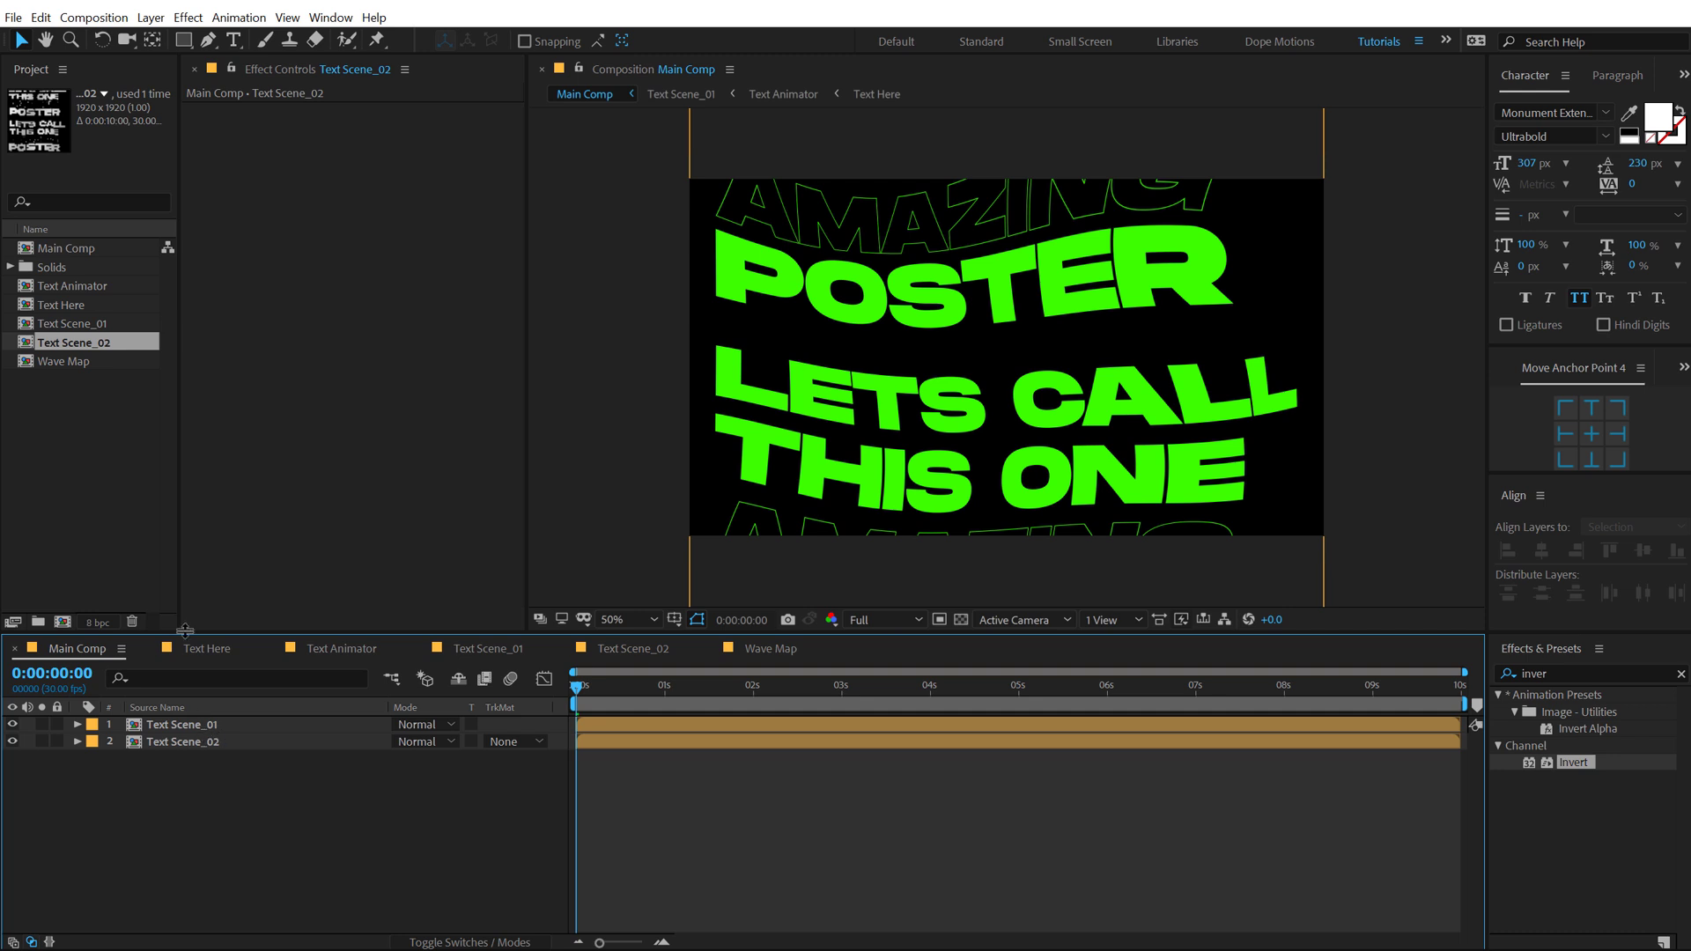
click(95, 551)
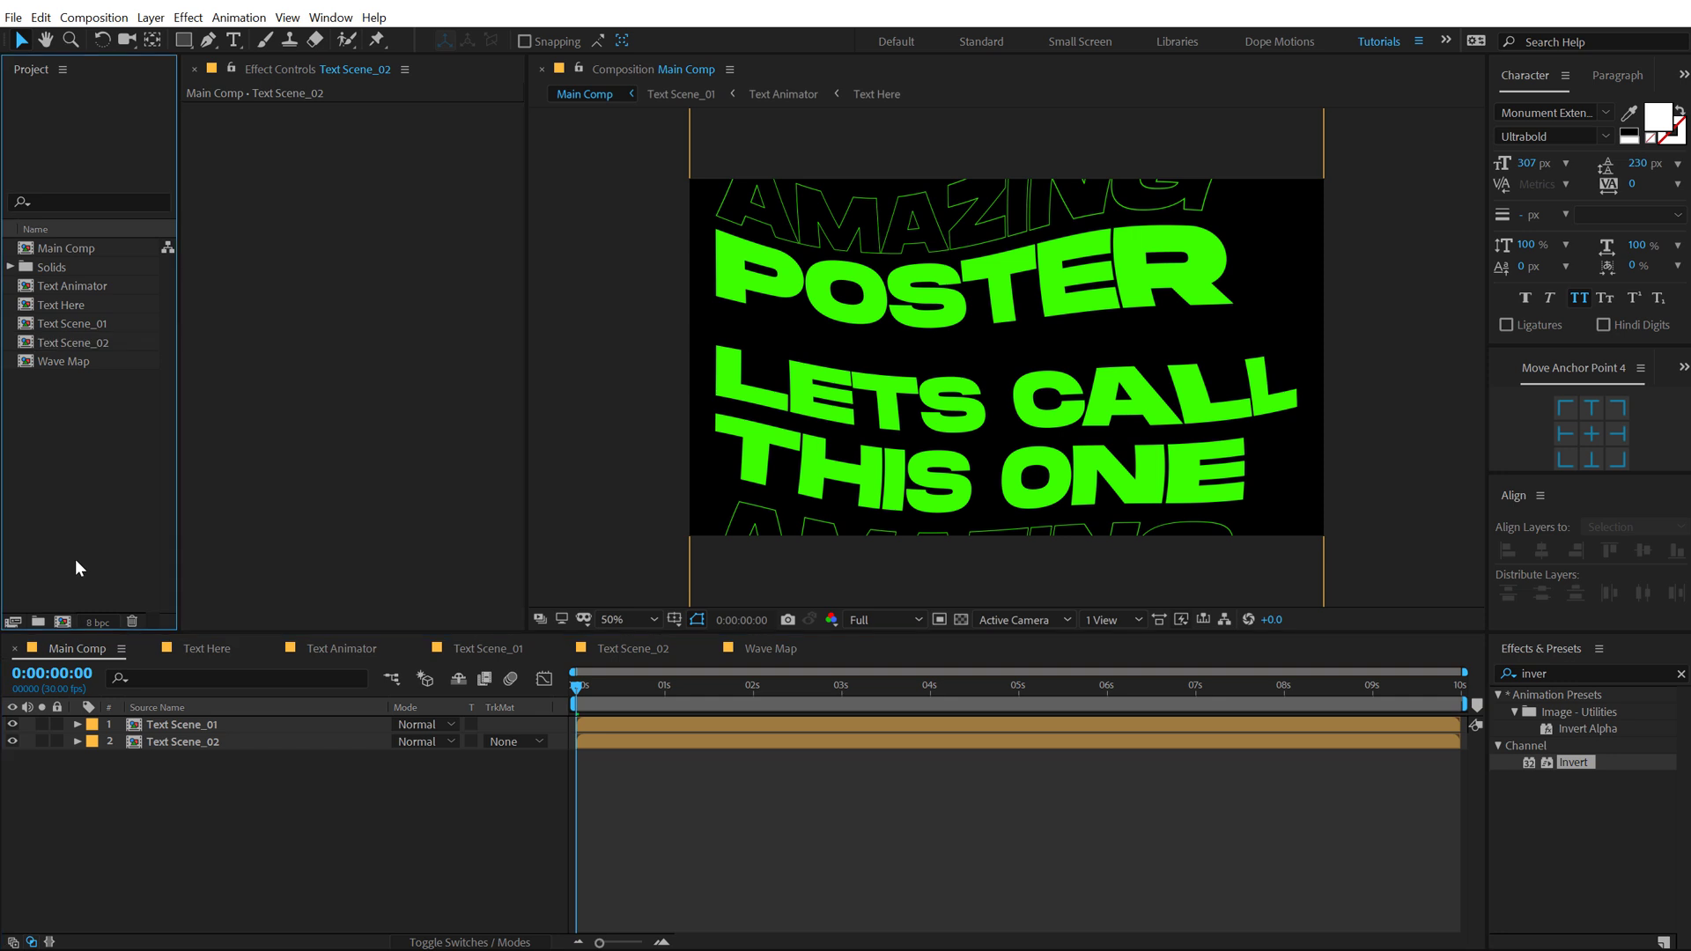
Step: Create a new composition named Shape_Gradient at 1920 x 1920 px, 30 fps and 10 seconds long
click(62, 622)
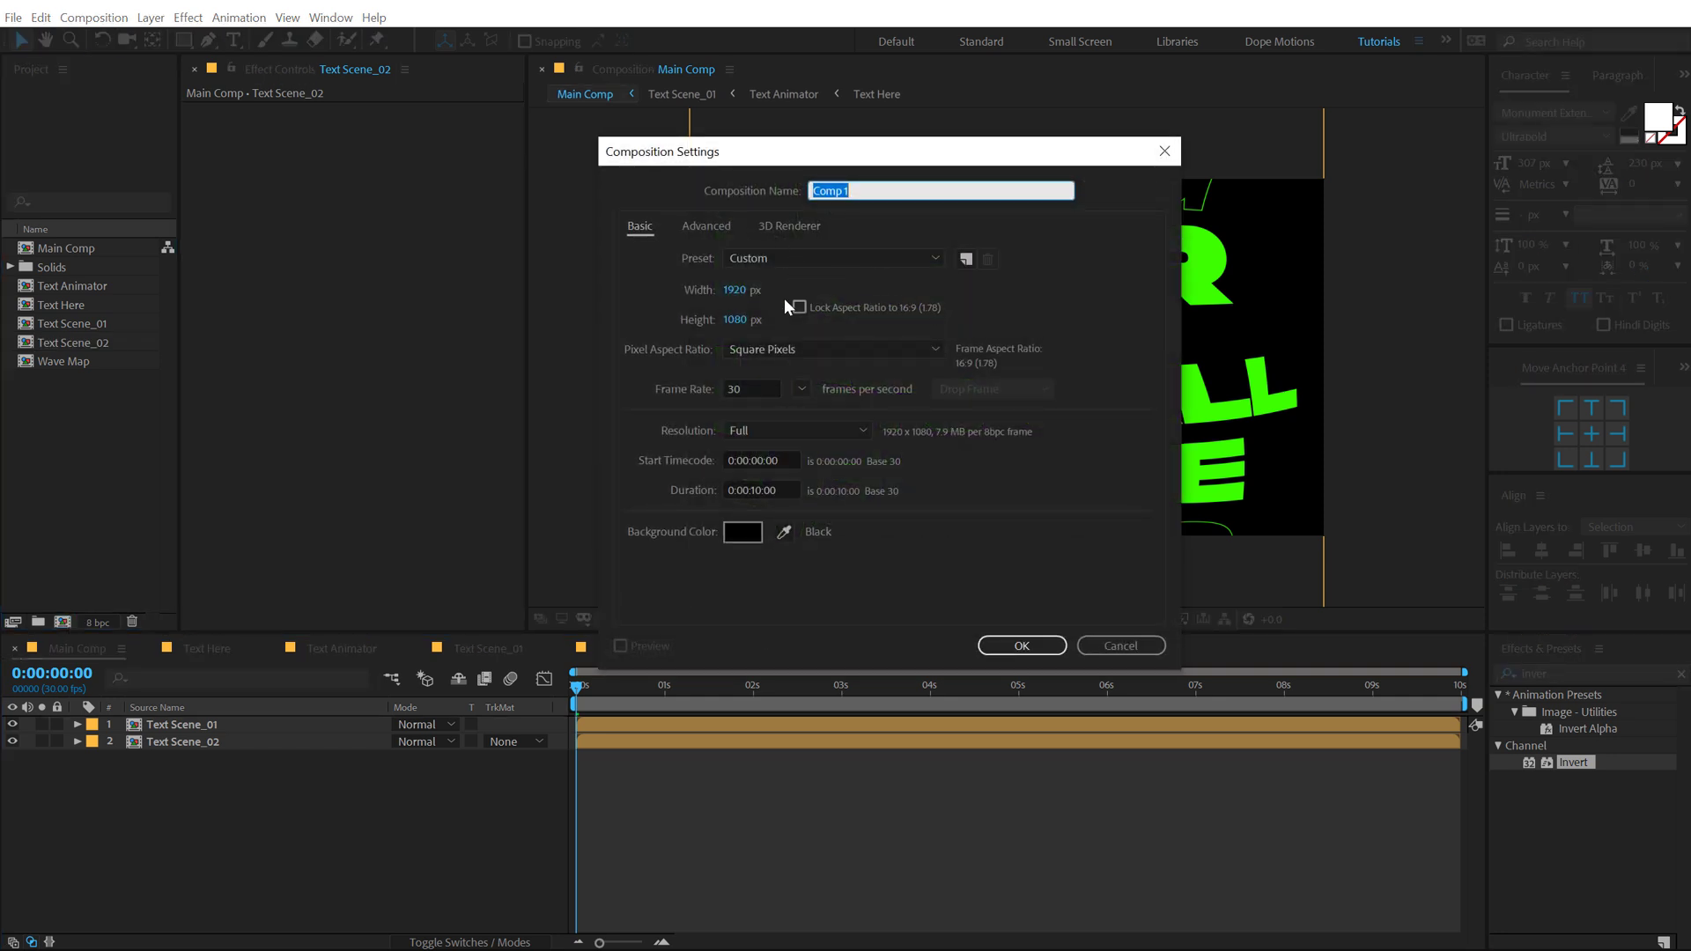
click(736, 320)
text(190)
key(BackSpace)
text(20)
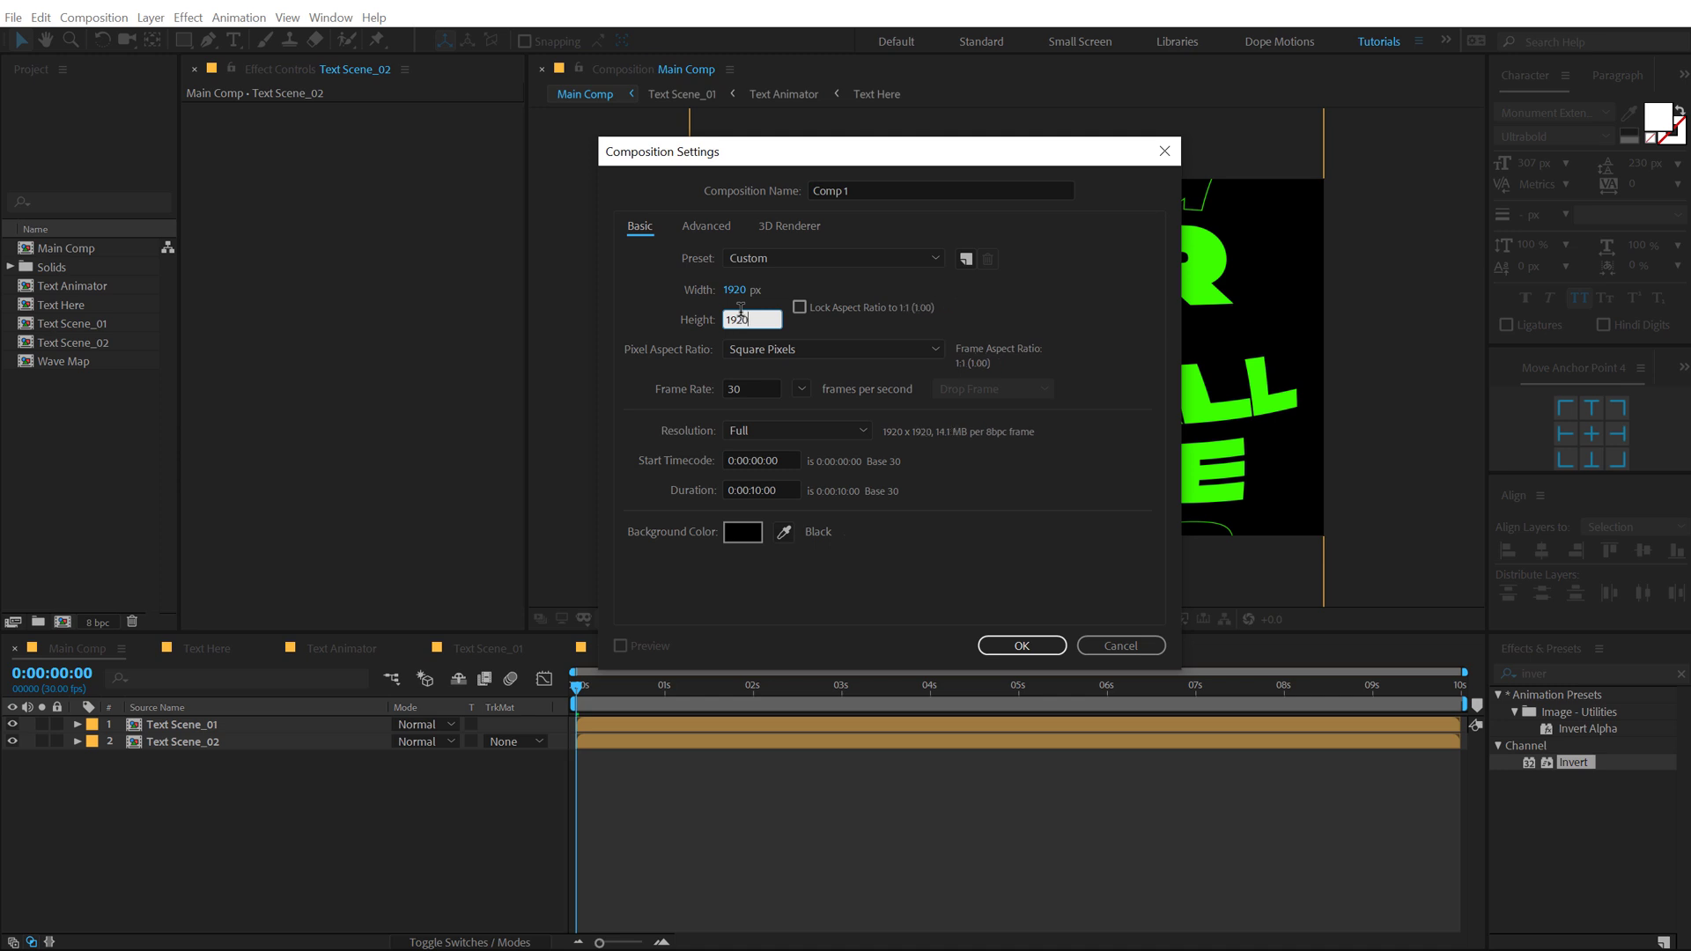
click(868, 191)
text(Shape_Gradient)
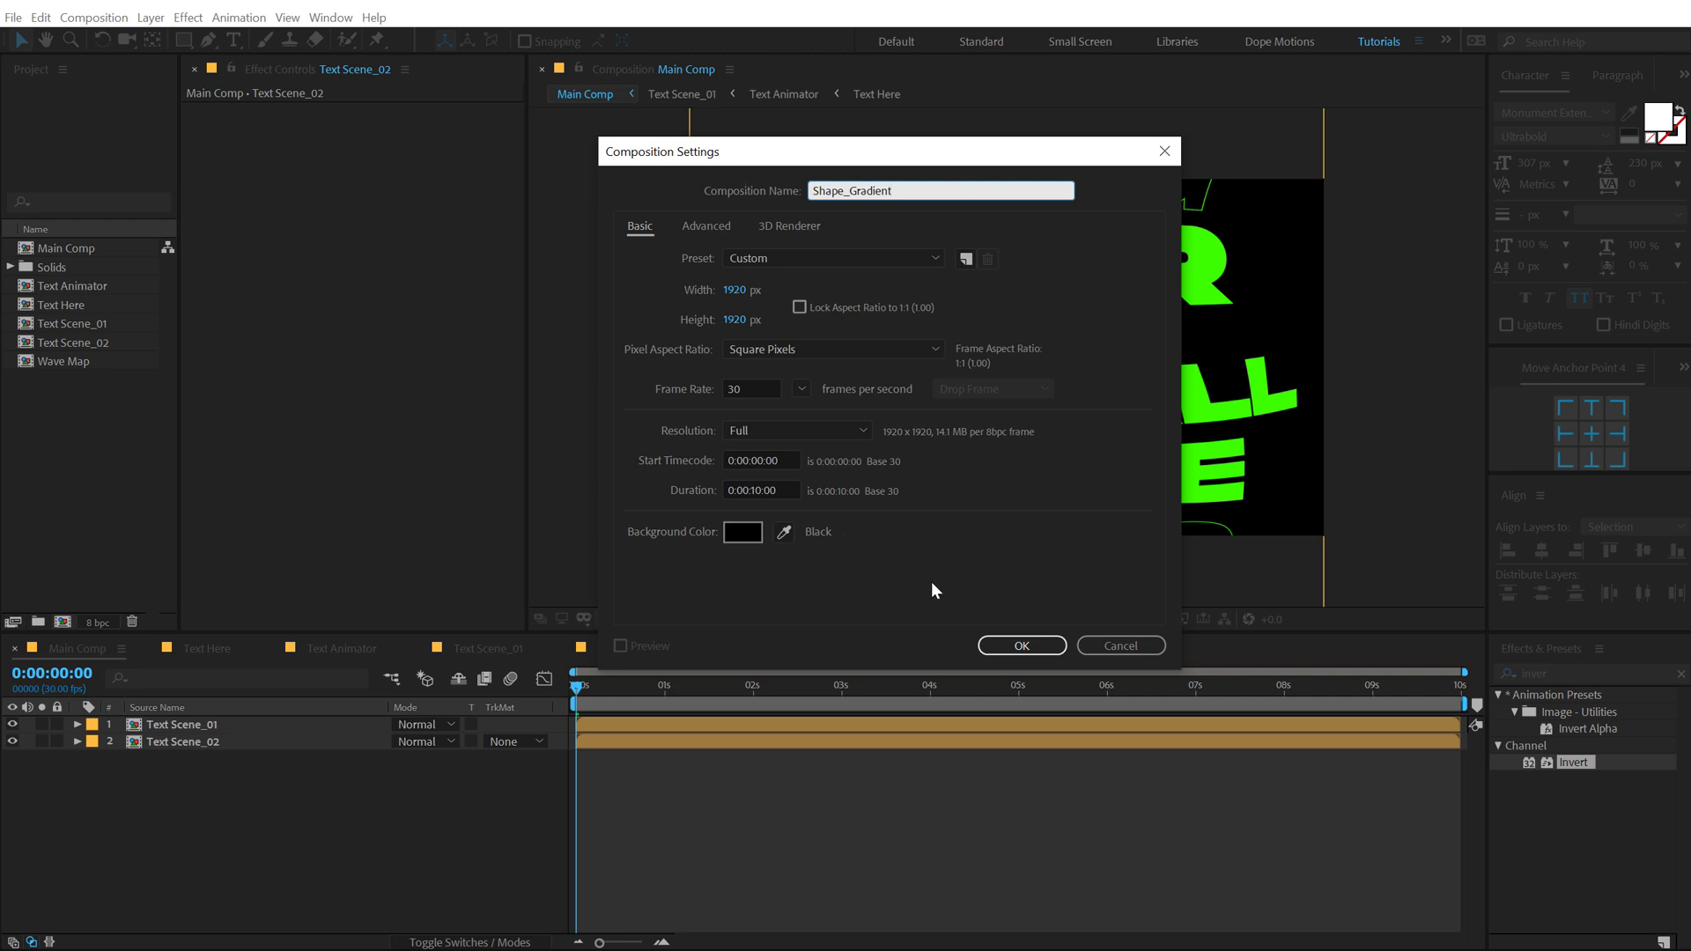
click(1022, 645)
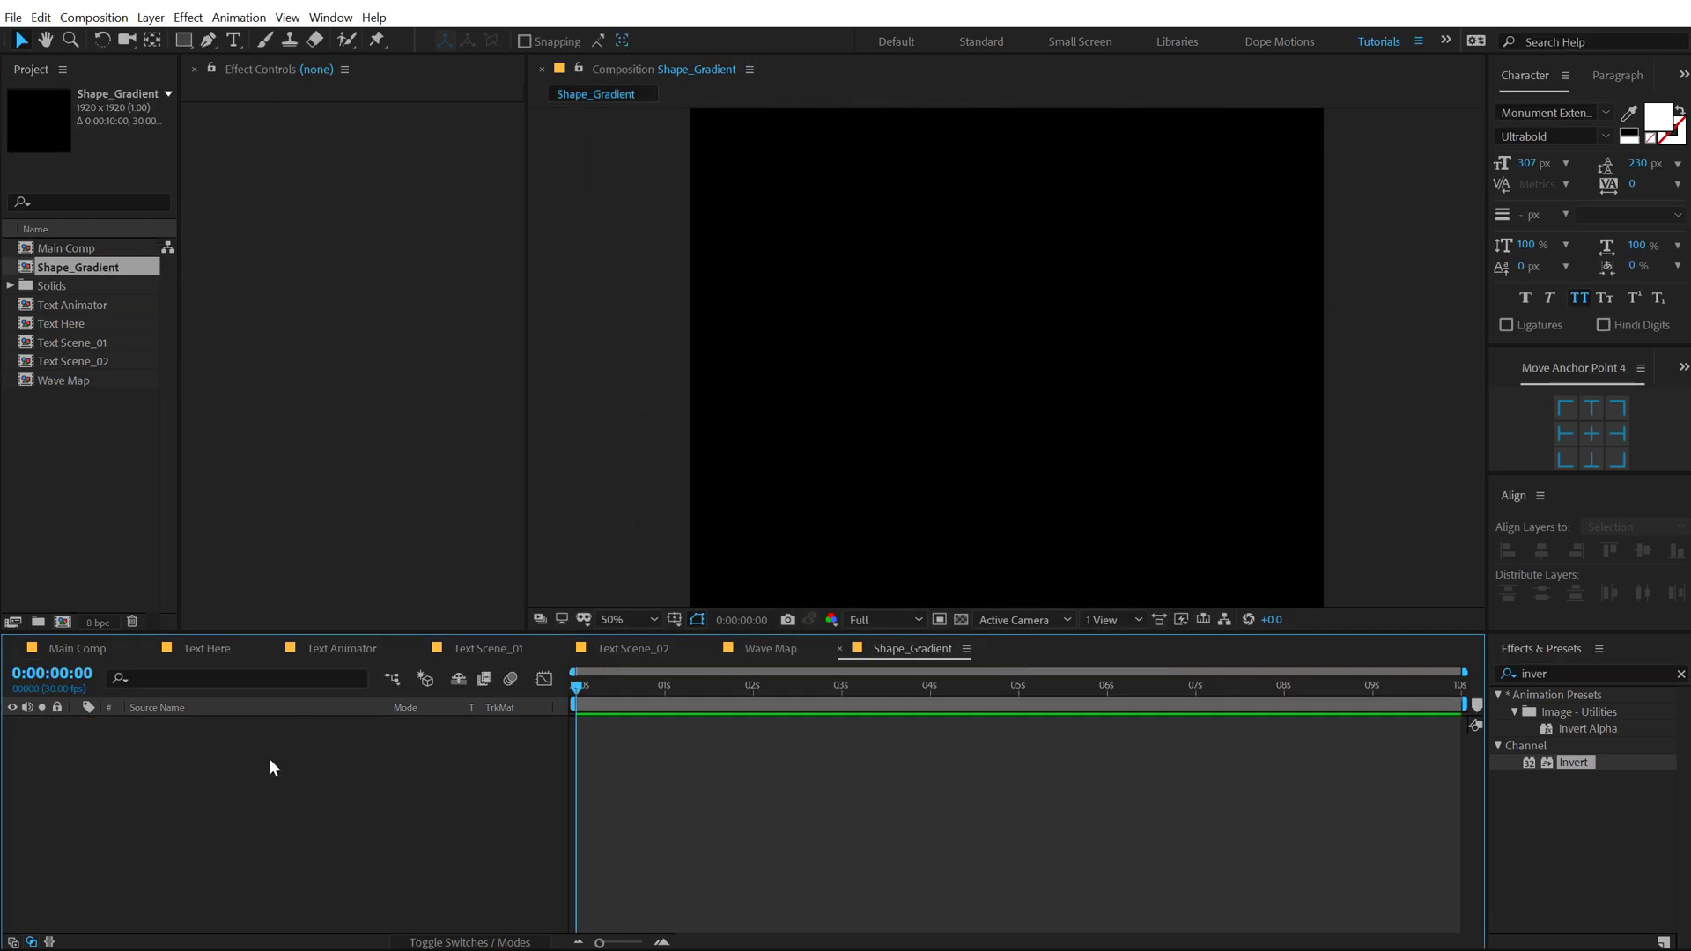
Step: Add a black 1920 x 1920 px solid named BG to Shape_Gradient and apply the Gradient Ramp effect to it
key(ctrl+y)
text(BG)
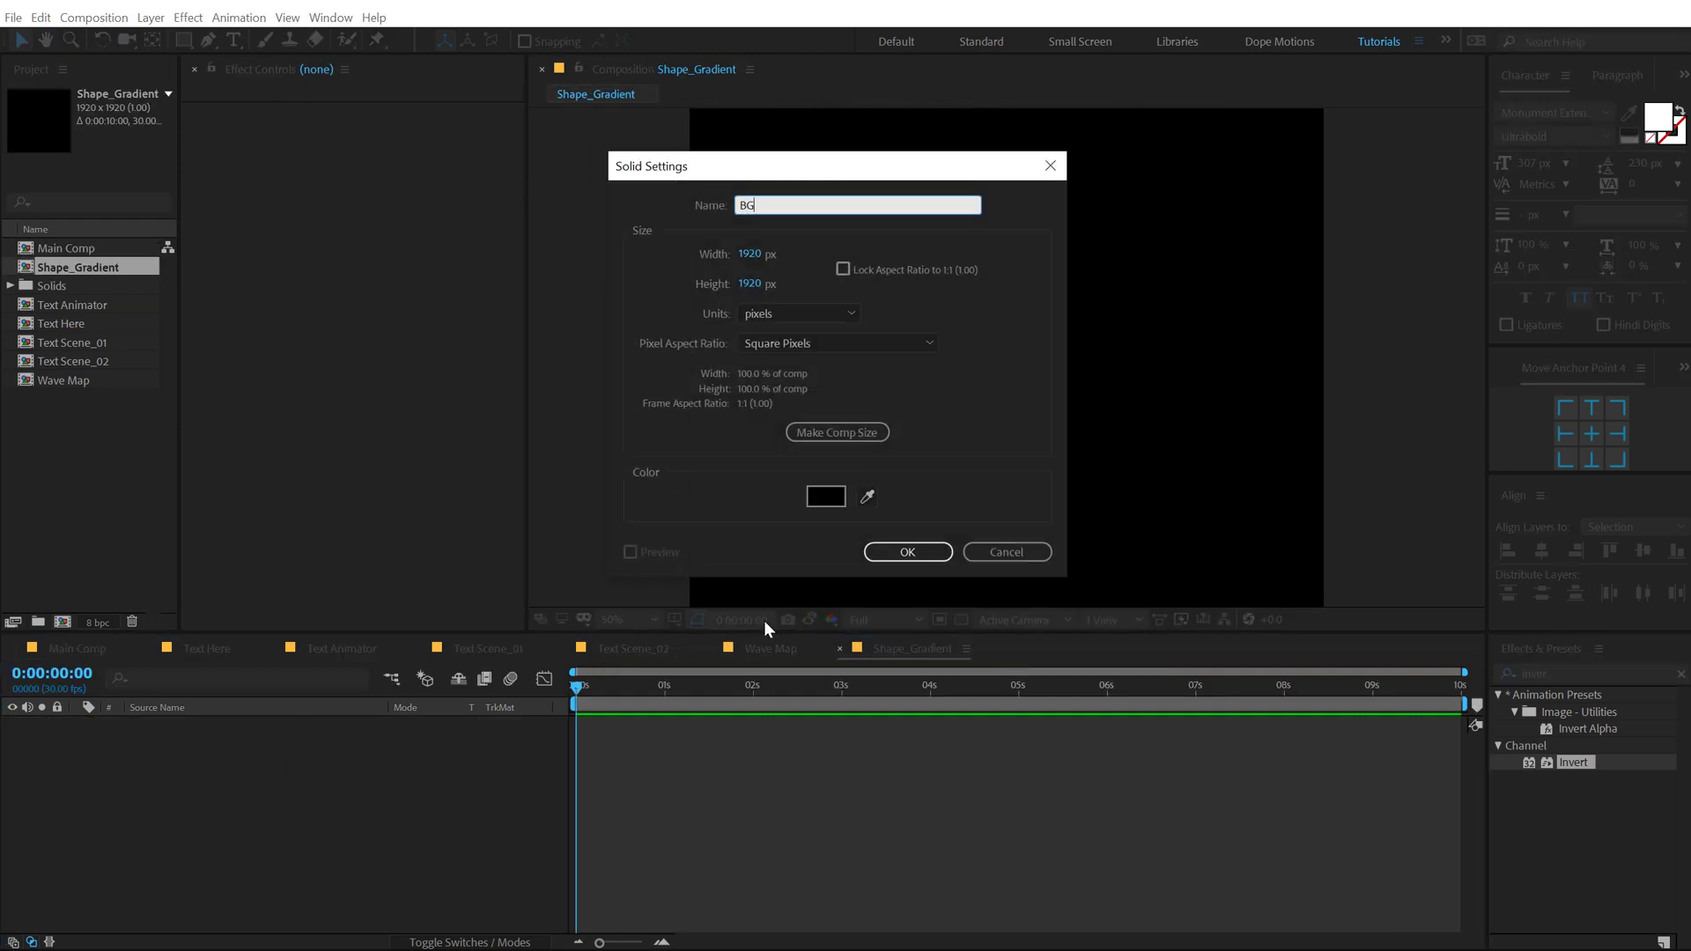
click(906, 552)
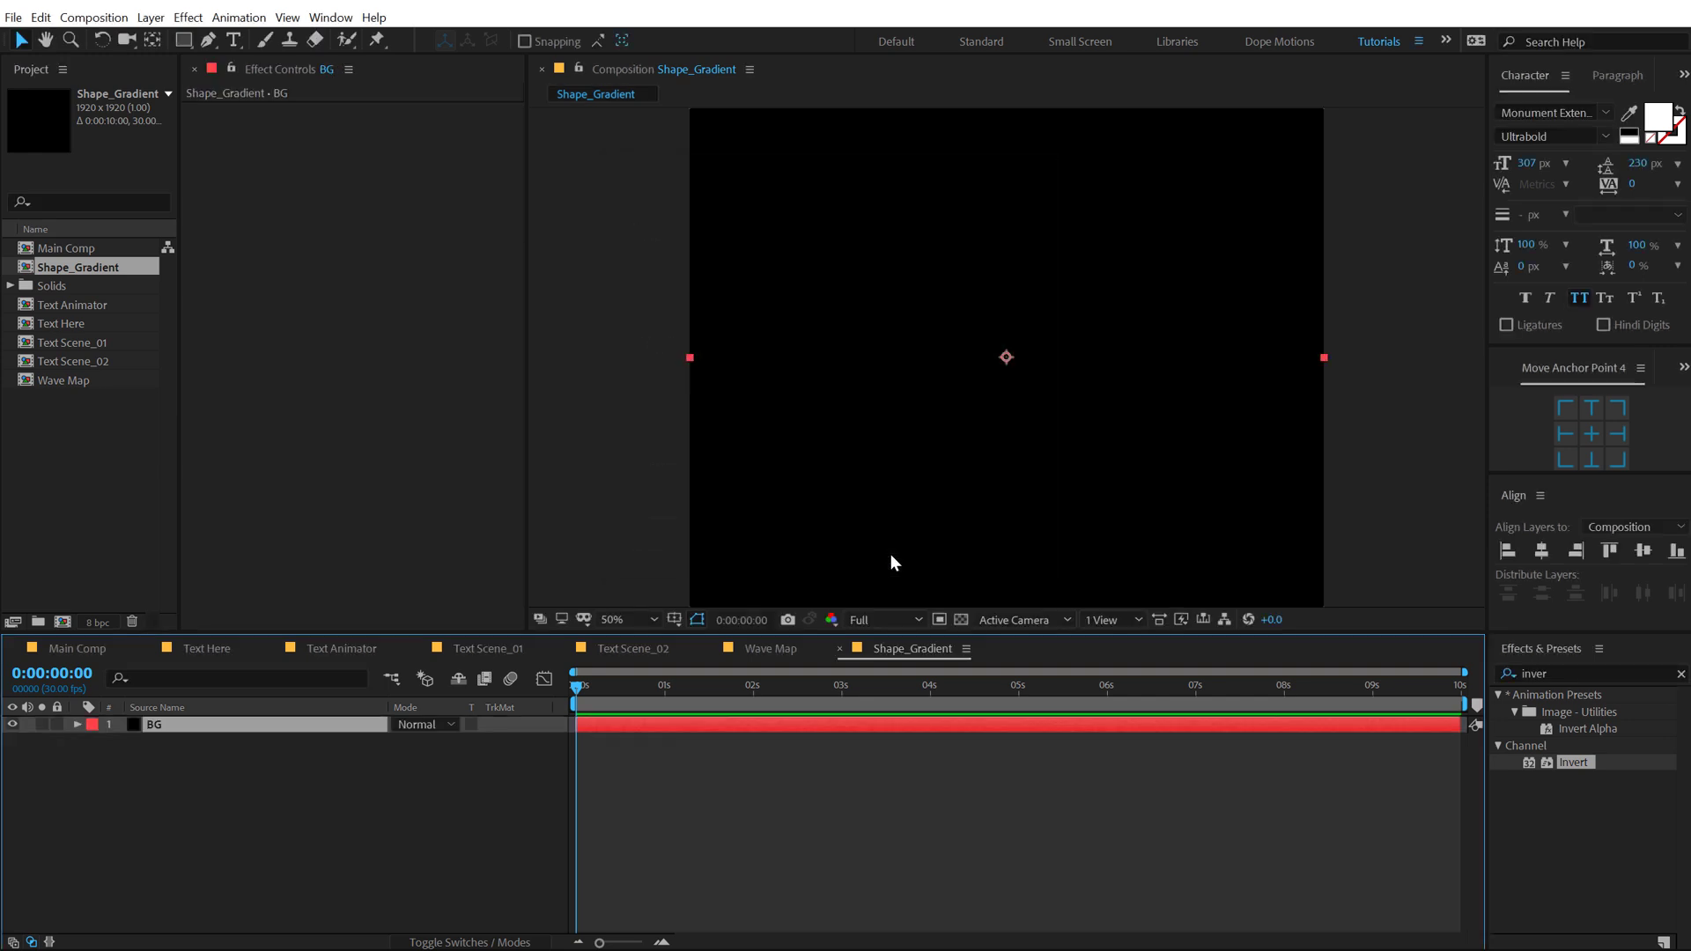
double_click(1563, 674)
text(ramp)
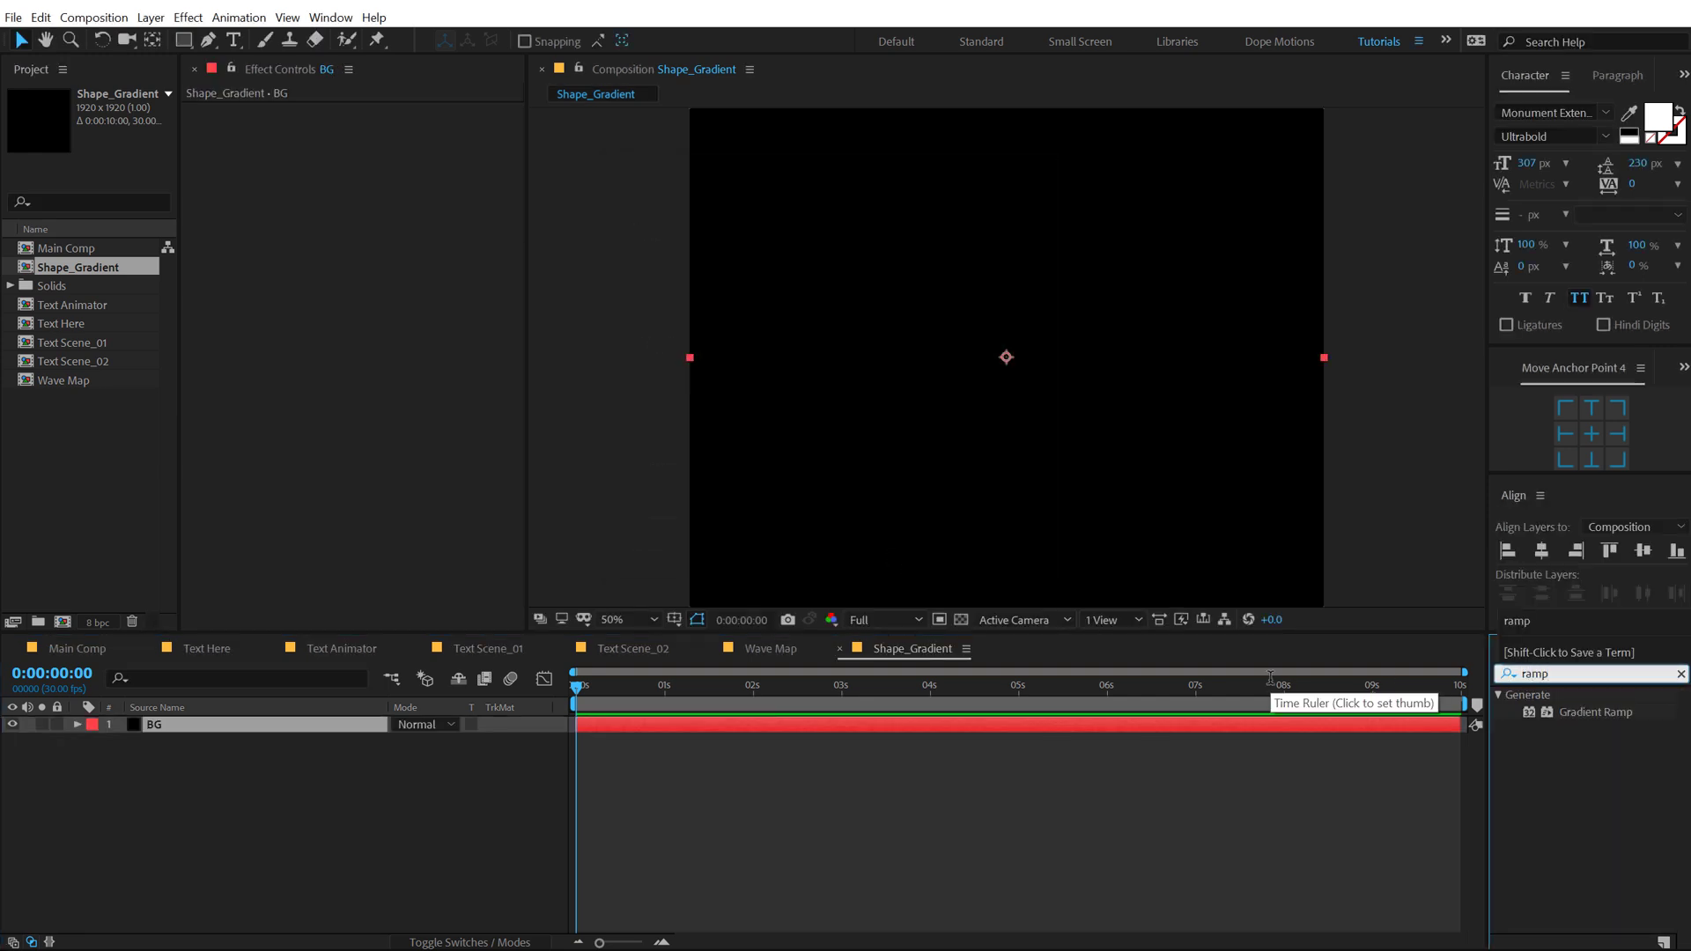
double_click(1567, 710)
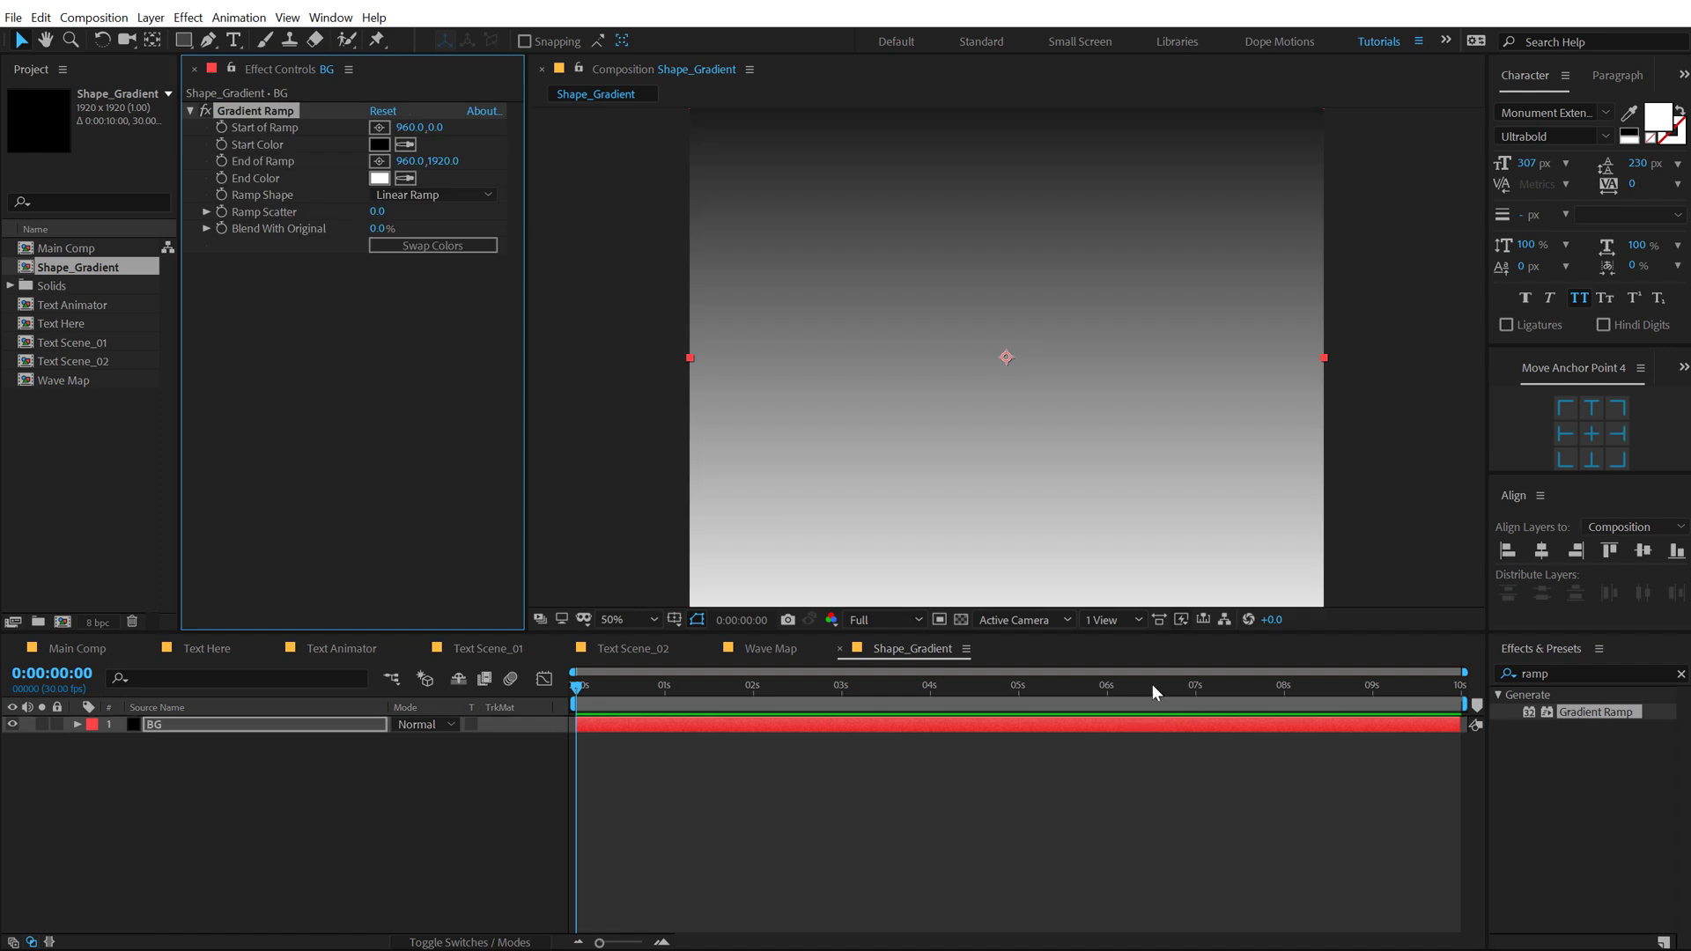
Step: Set BG's Gradient Ramp to Radial Ramp with its start at 960, 960, and swap its start and end colors
click(435, 192)
click(424, 235)
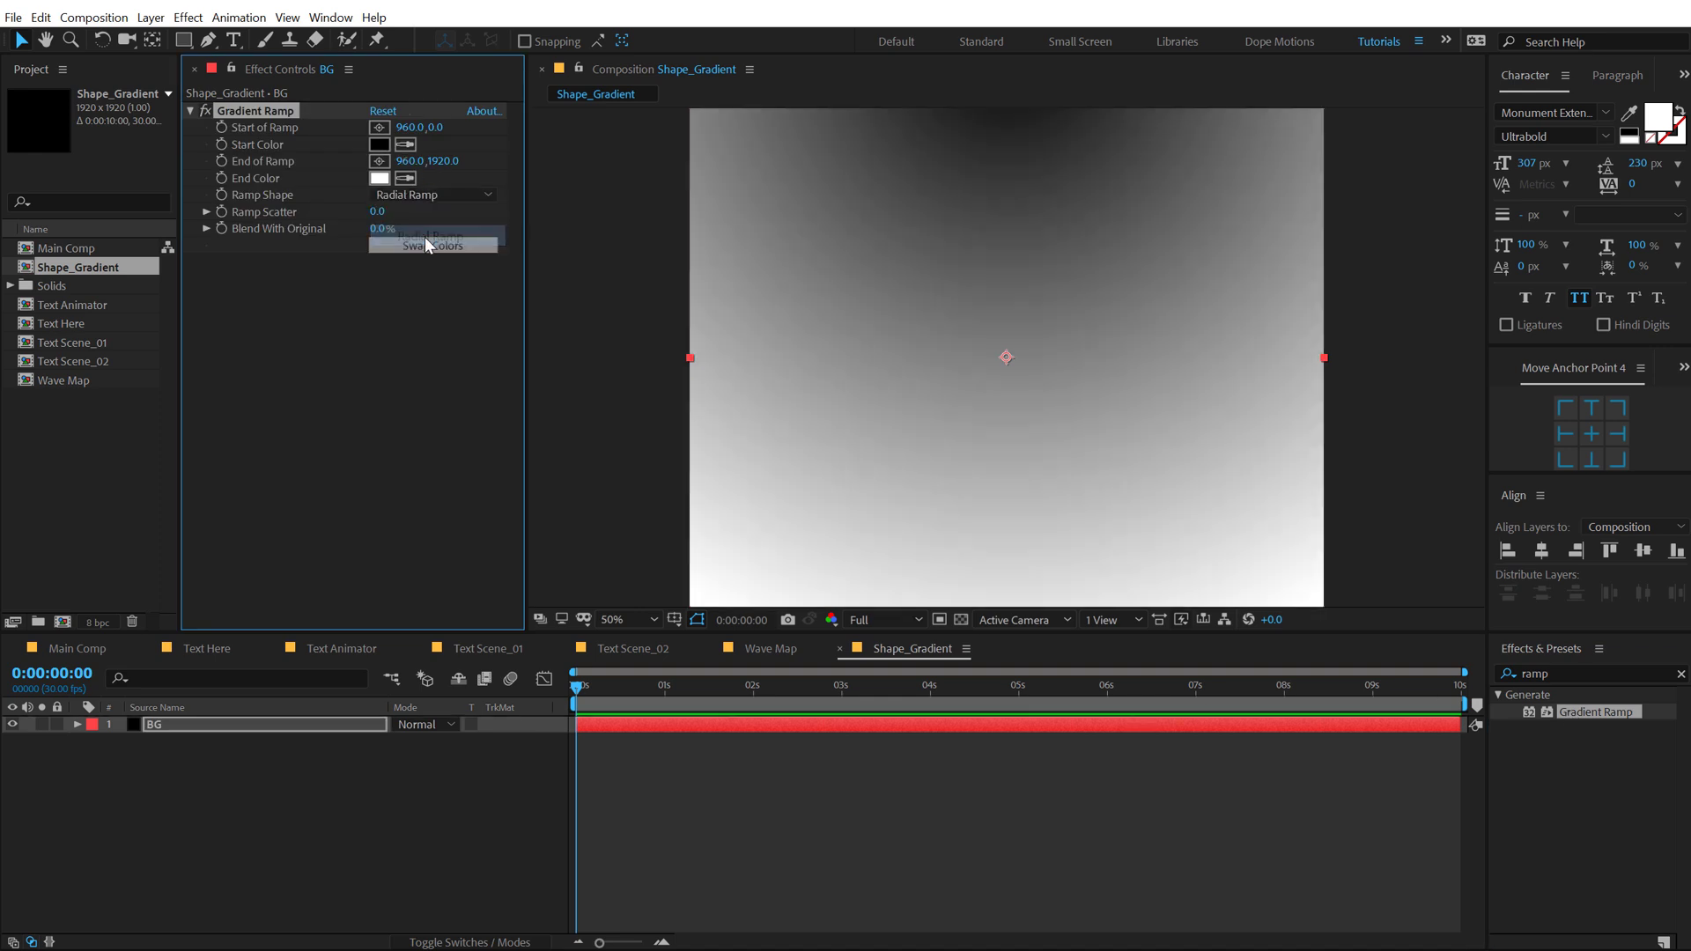
click(430, 125)
text(960)
key(Return)
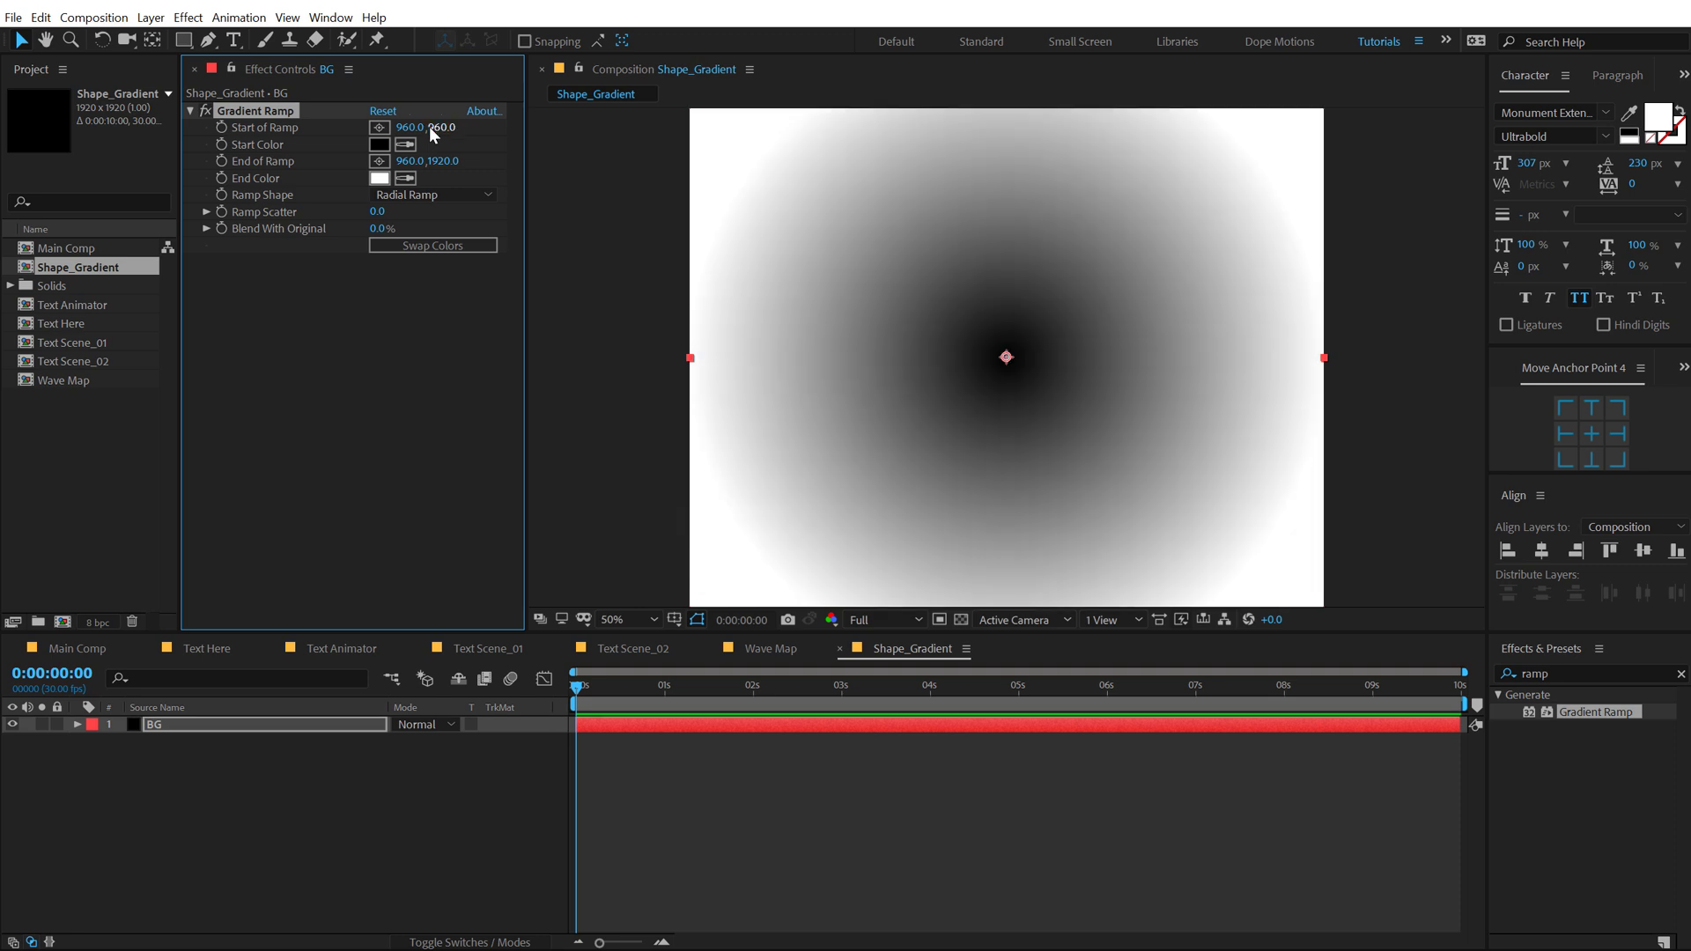
key(comma)
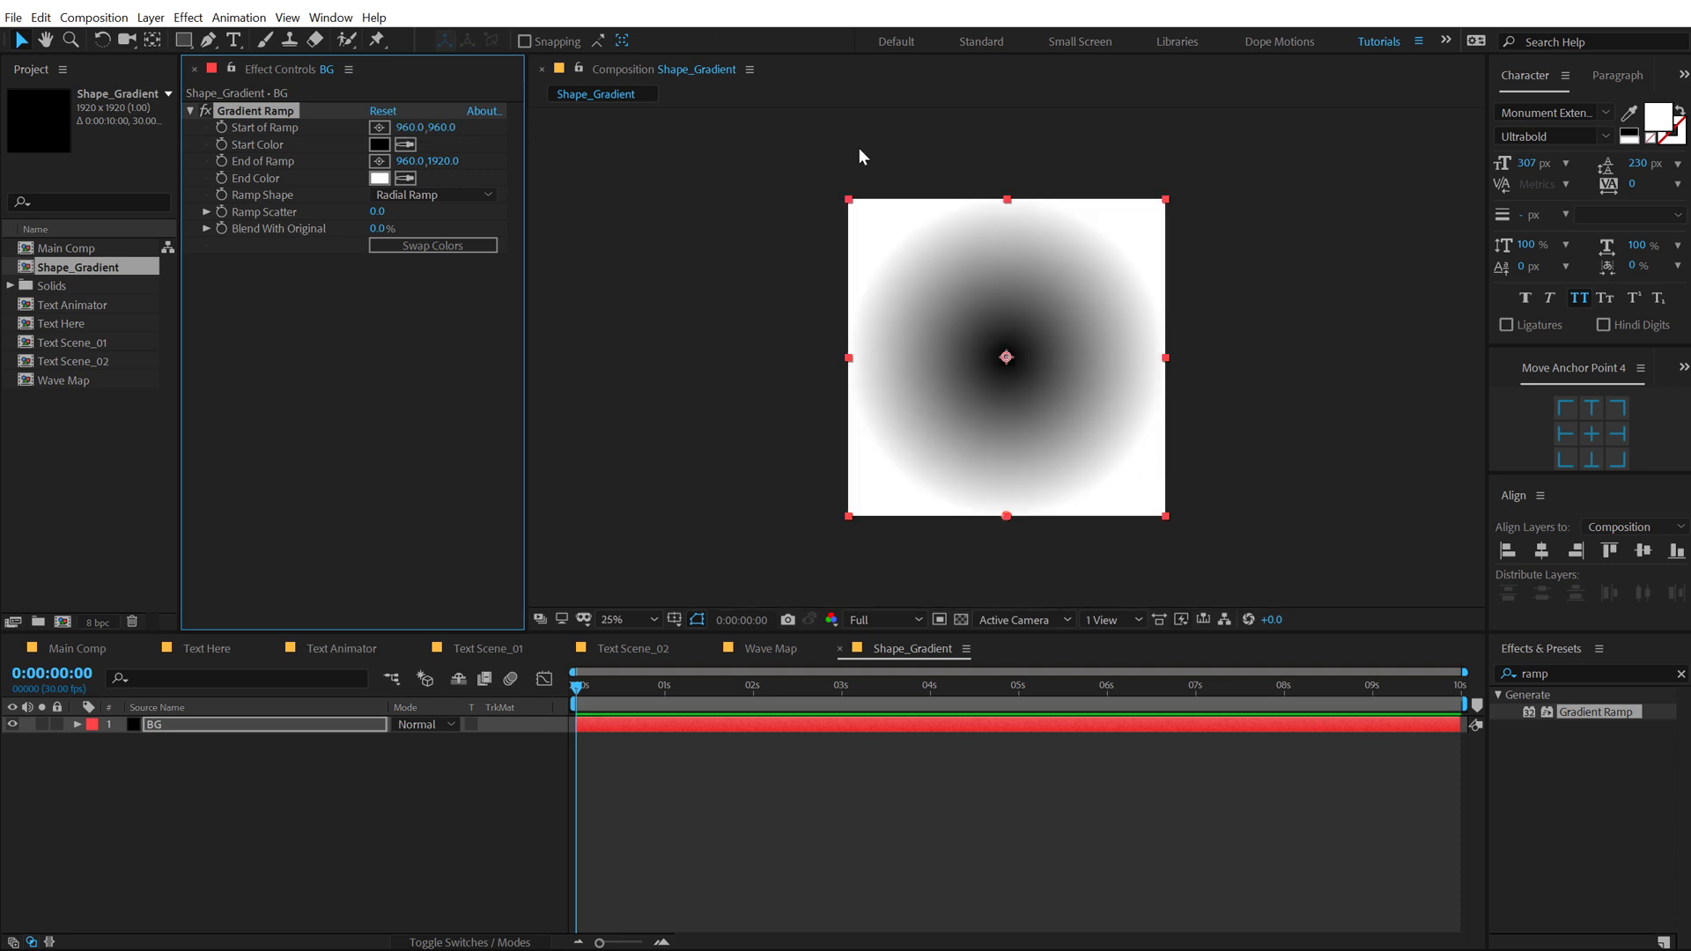
click(414, 246)
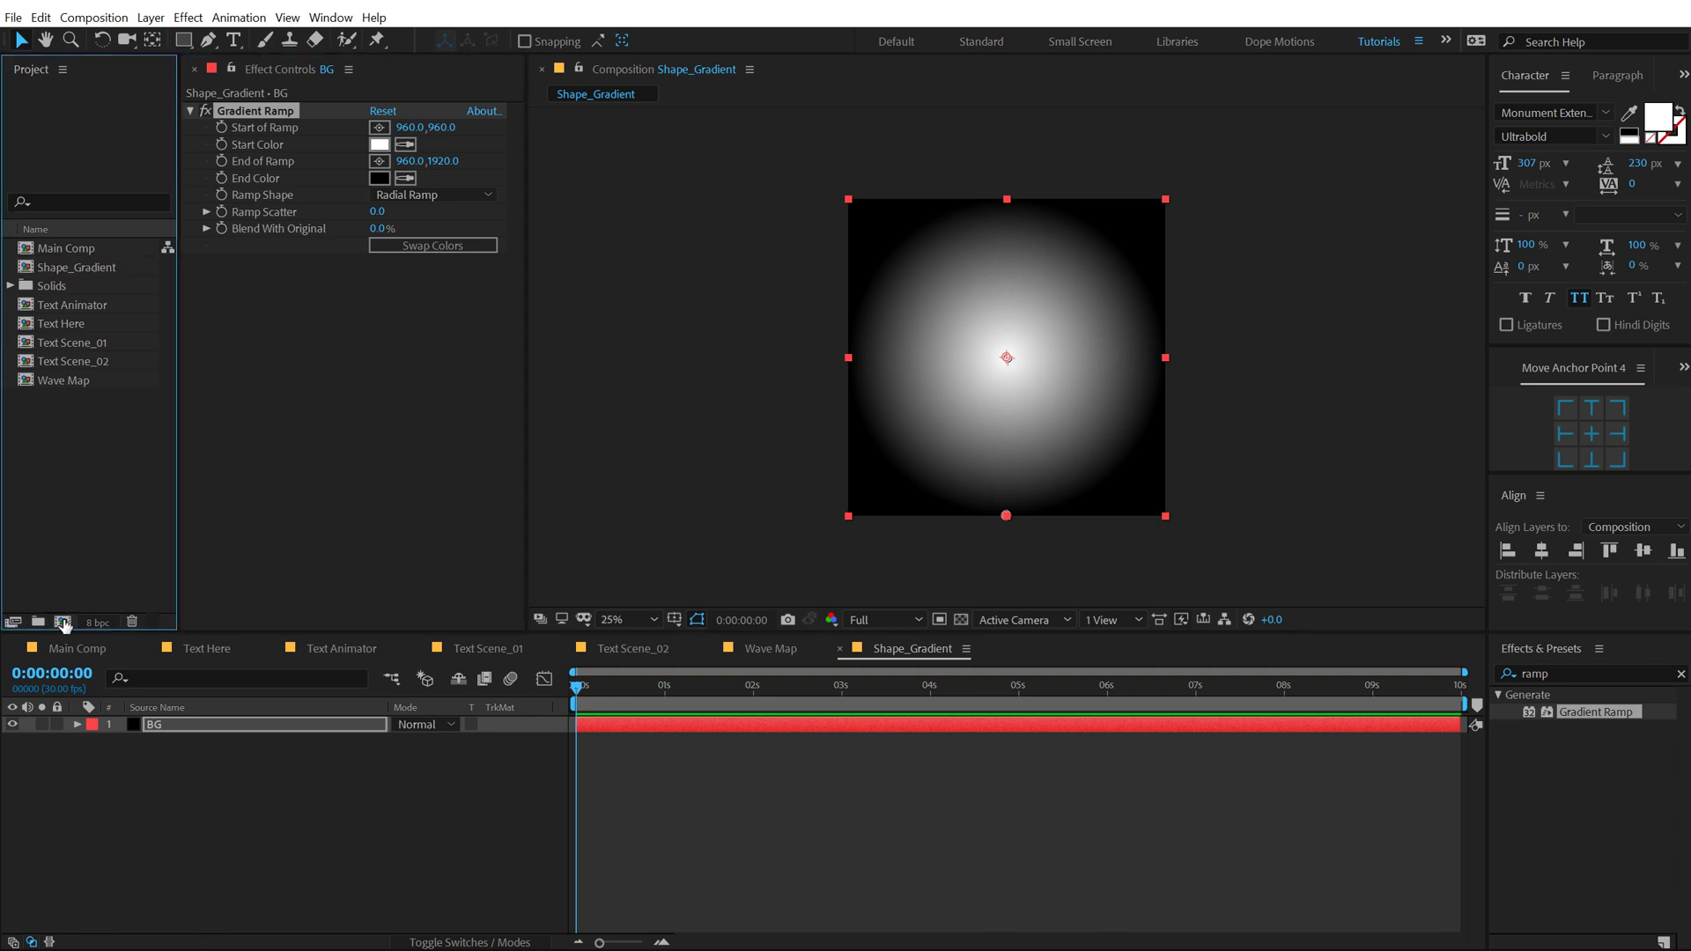
Step: Create a new composition named Circle map at 1920 x 1920 px, 30 fps and 10 seconds long
click(63, 622)
click(838, 191)
double_click(838, 191)
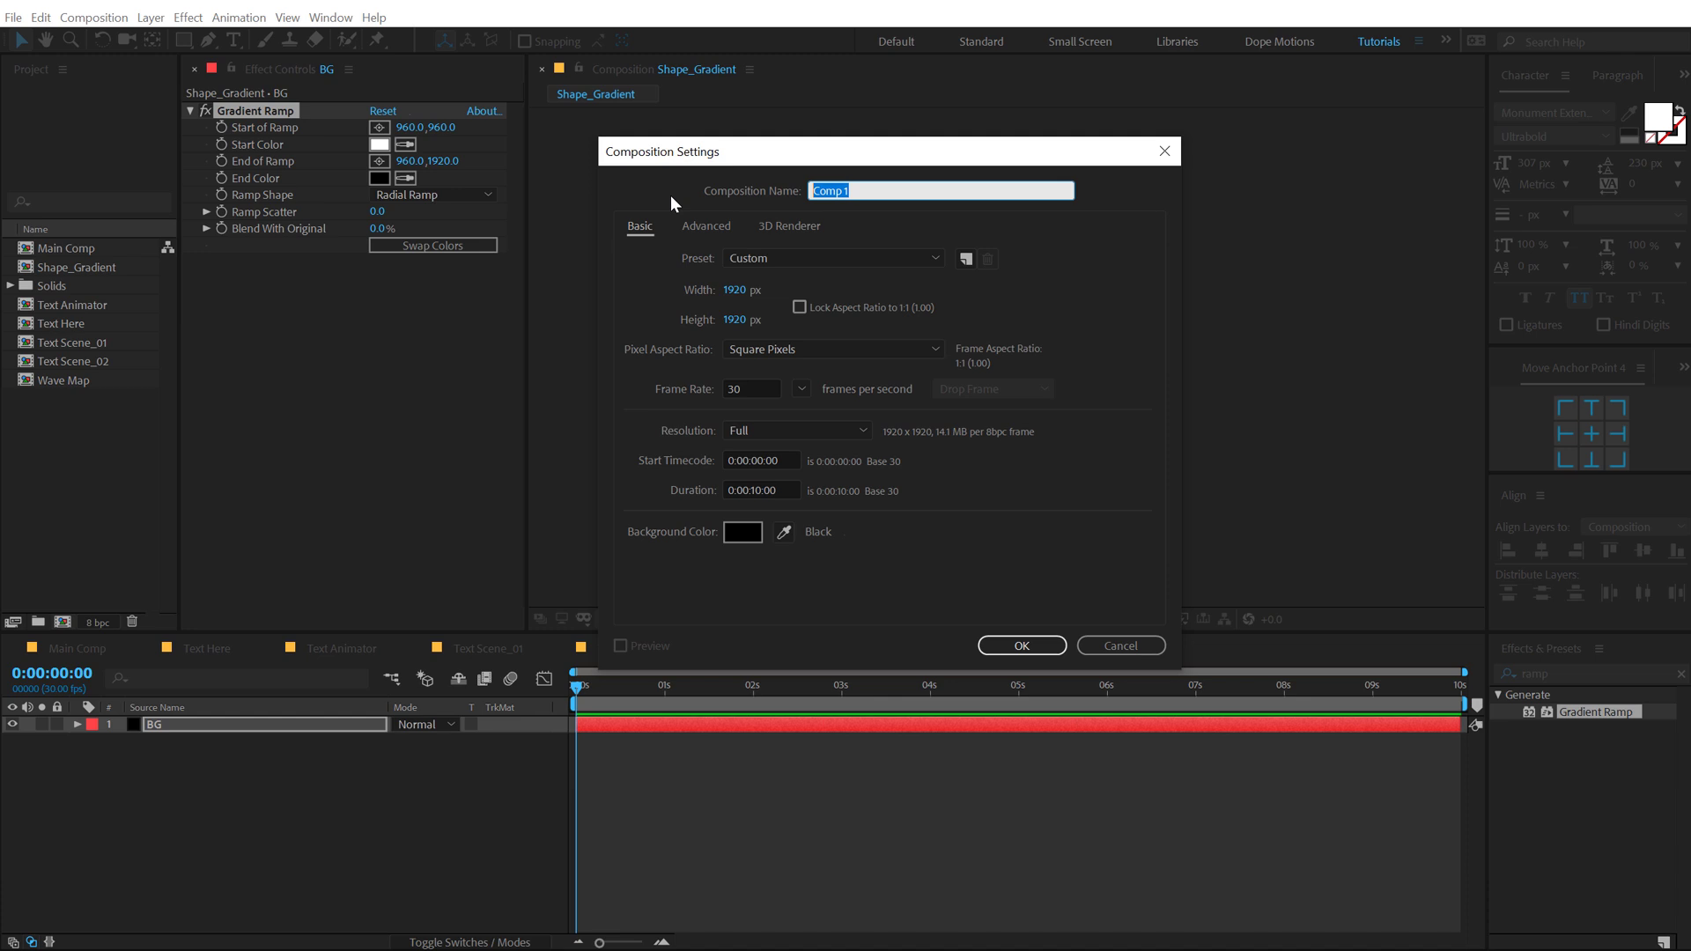
text(Circle map)
click(1005, 646)
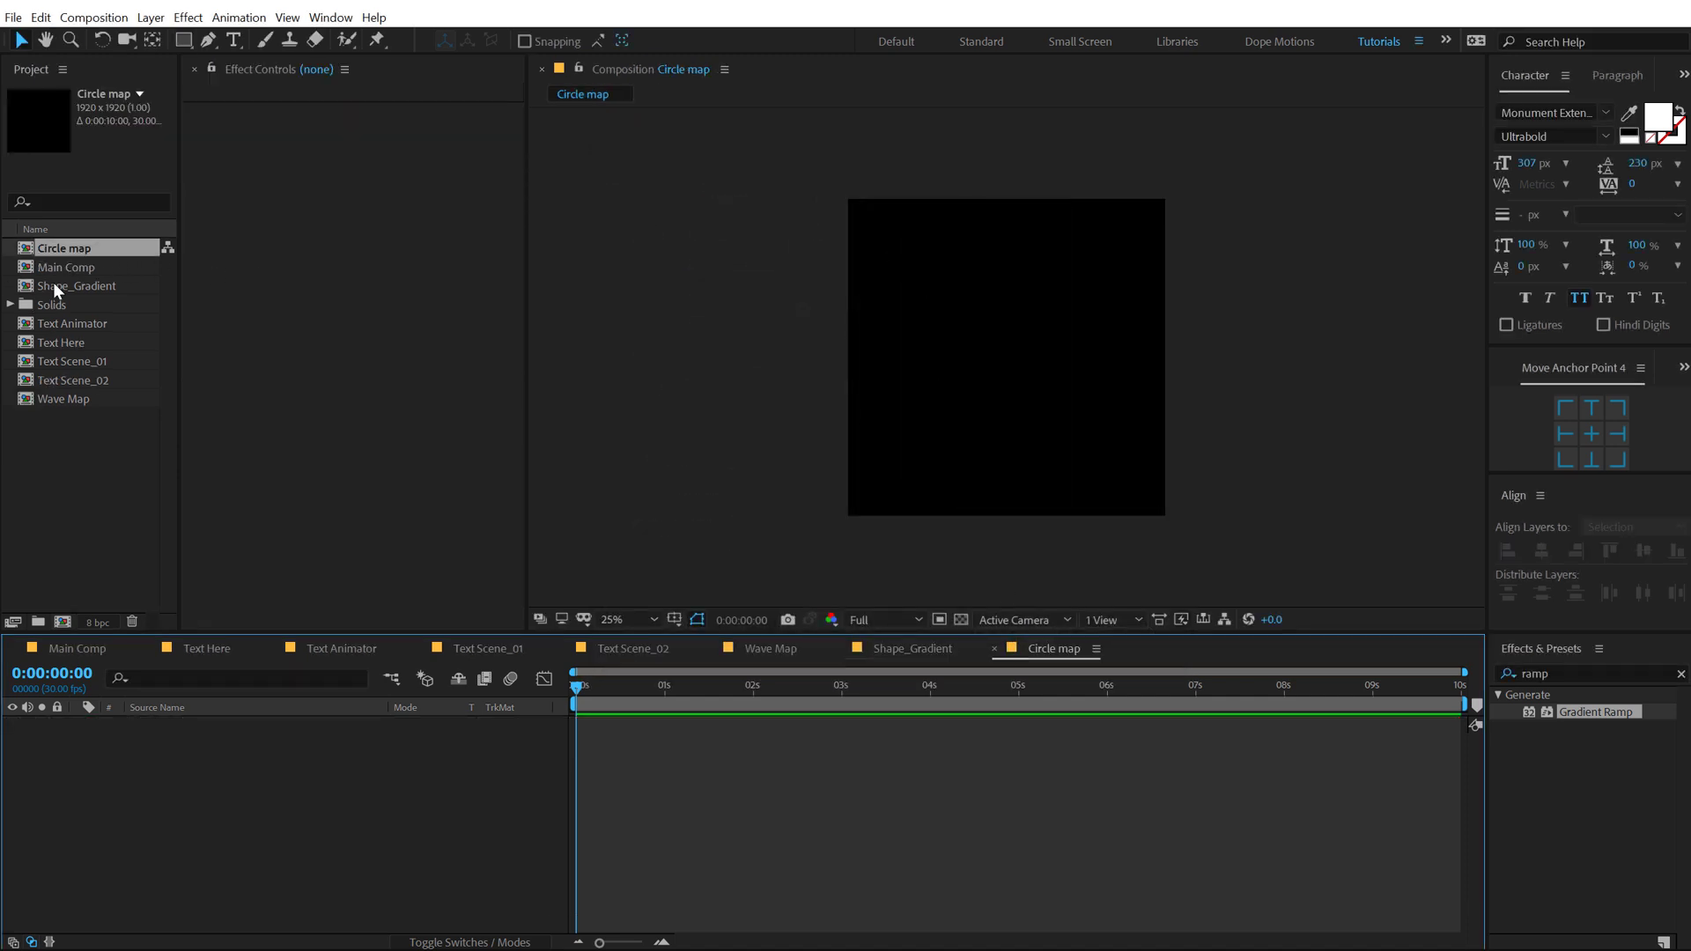
Step: Place Shape_Gradient in Circle map as a layer and apply the CC RepeTile effect to it
drag(82, 285, 124, 789)
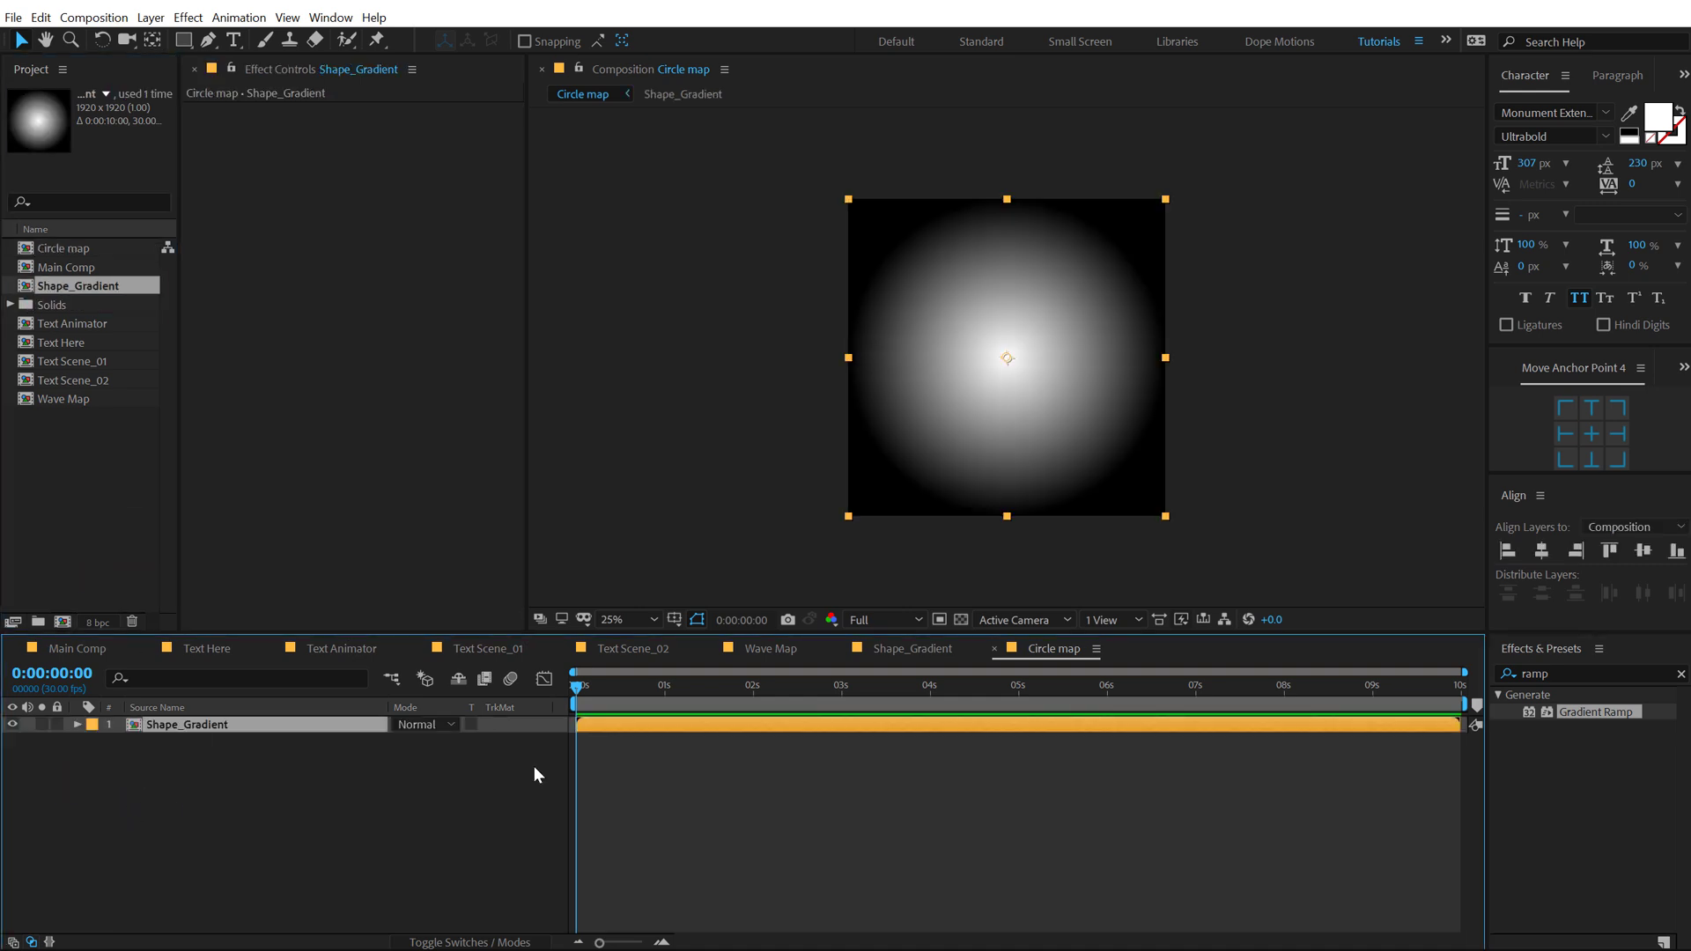
click(273, 770)
click(177, 727)
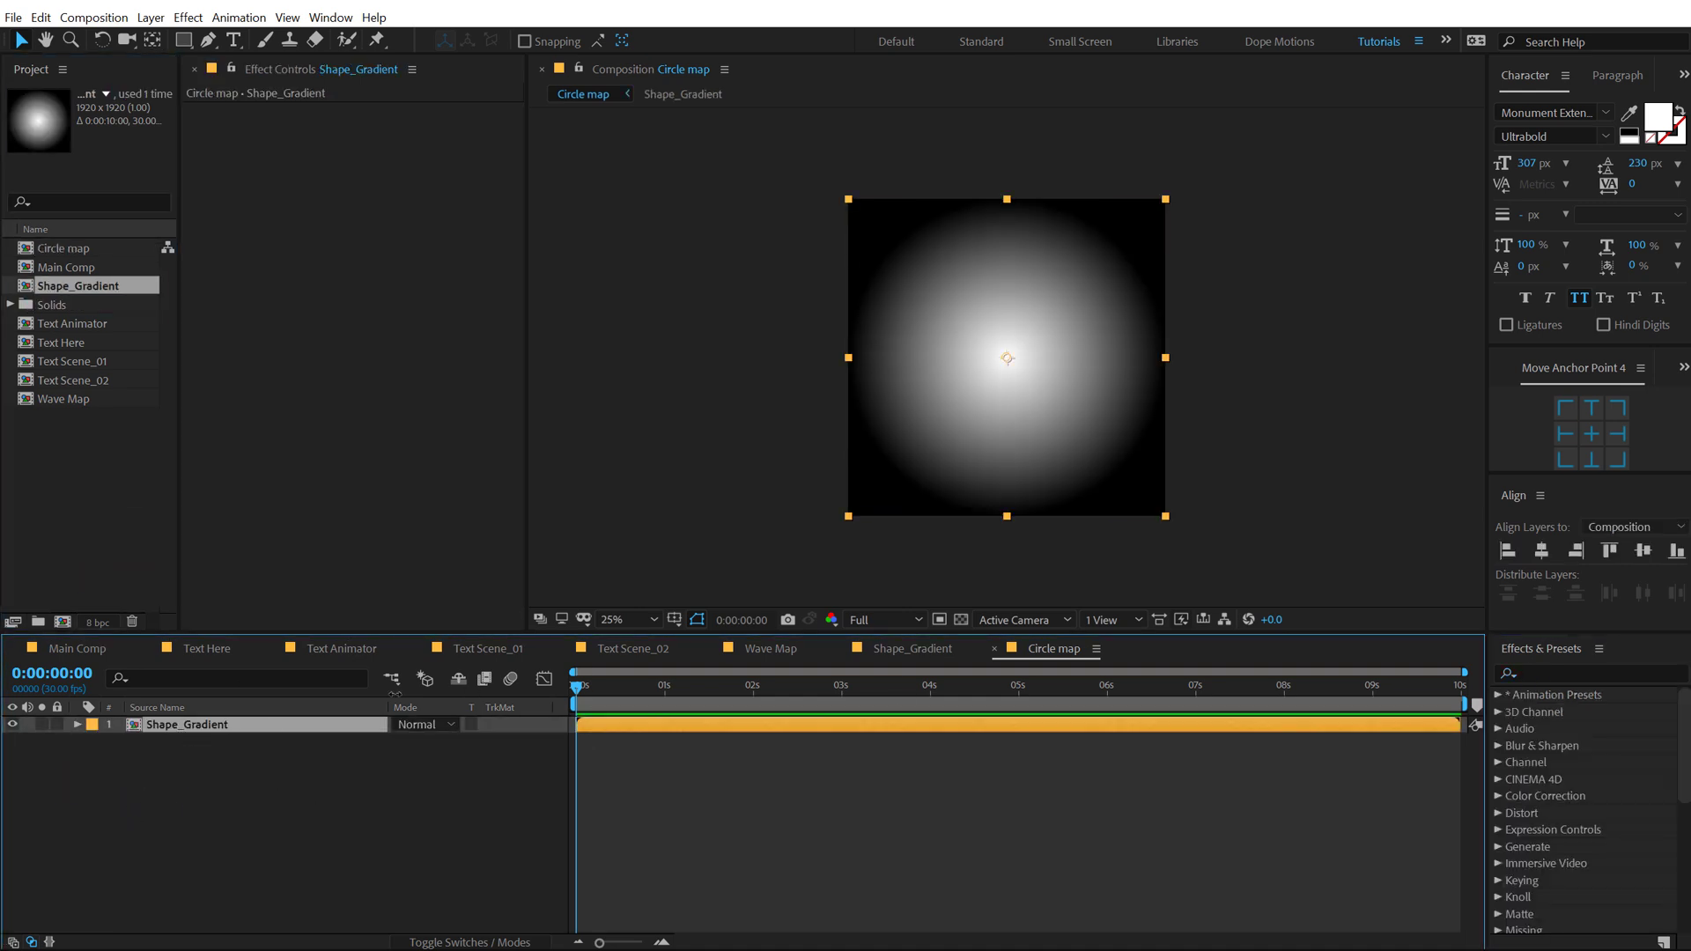
click(1538, 676)
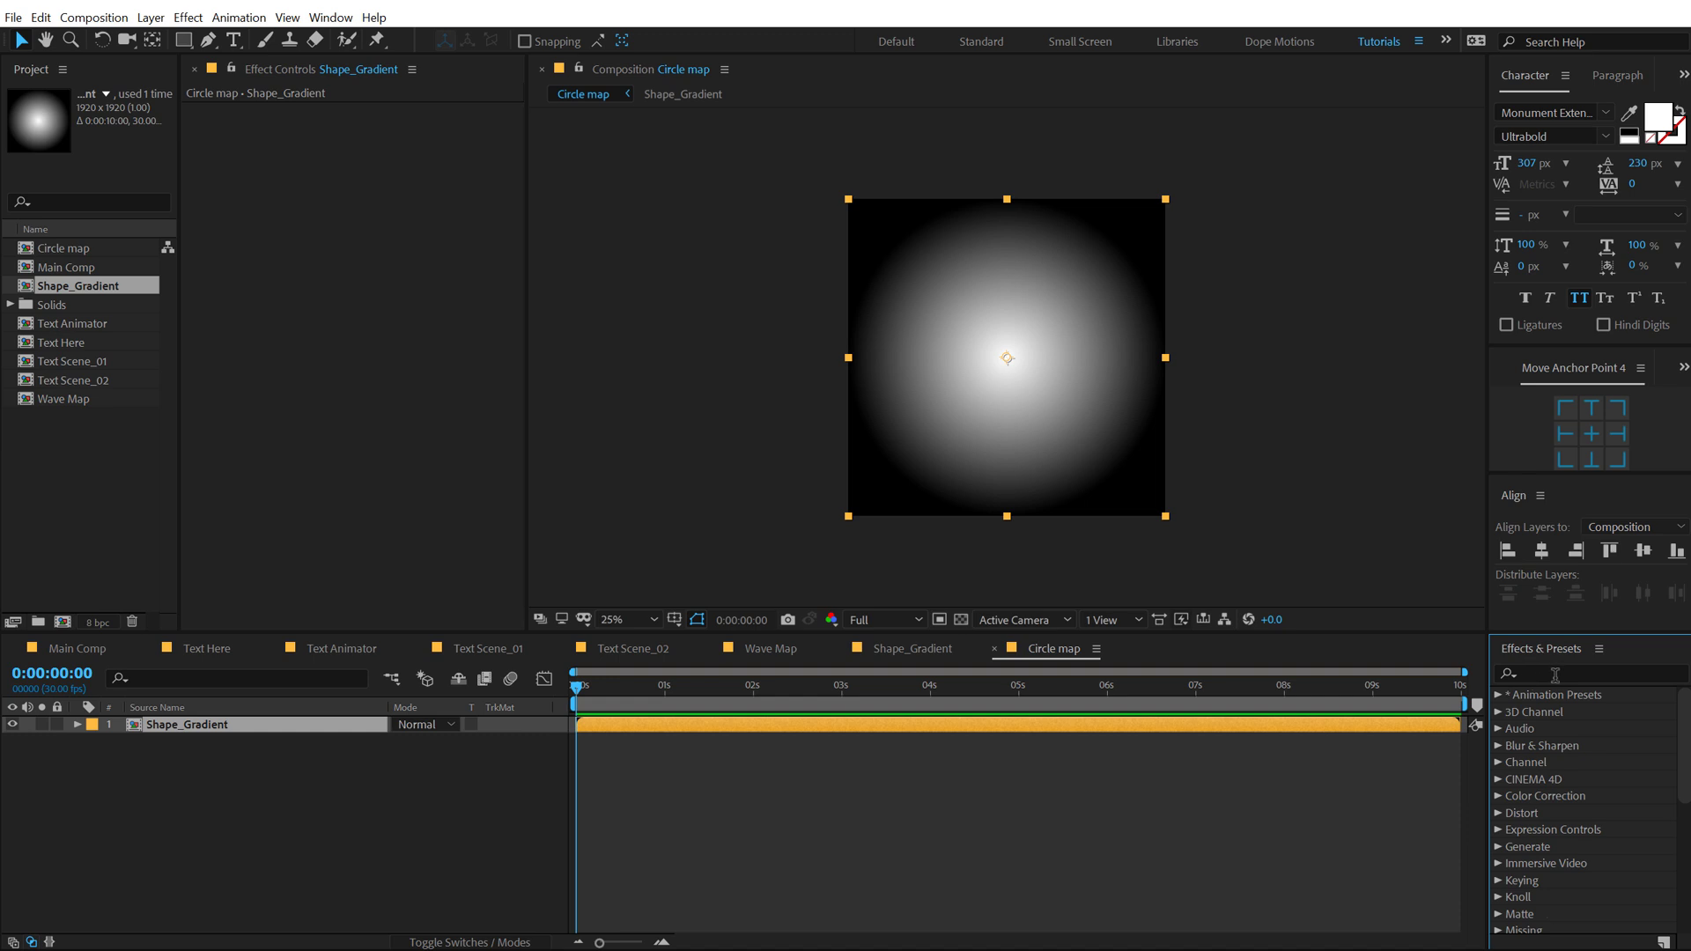
text(cc re)
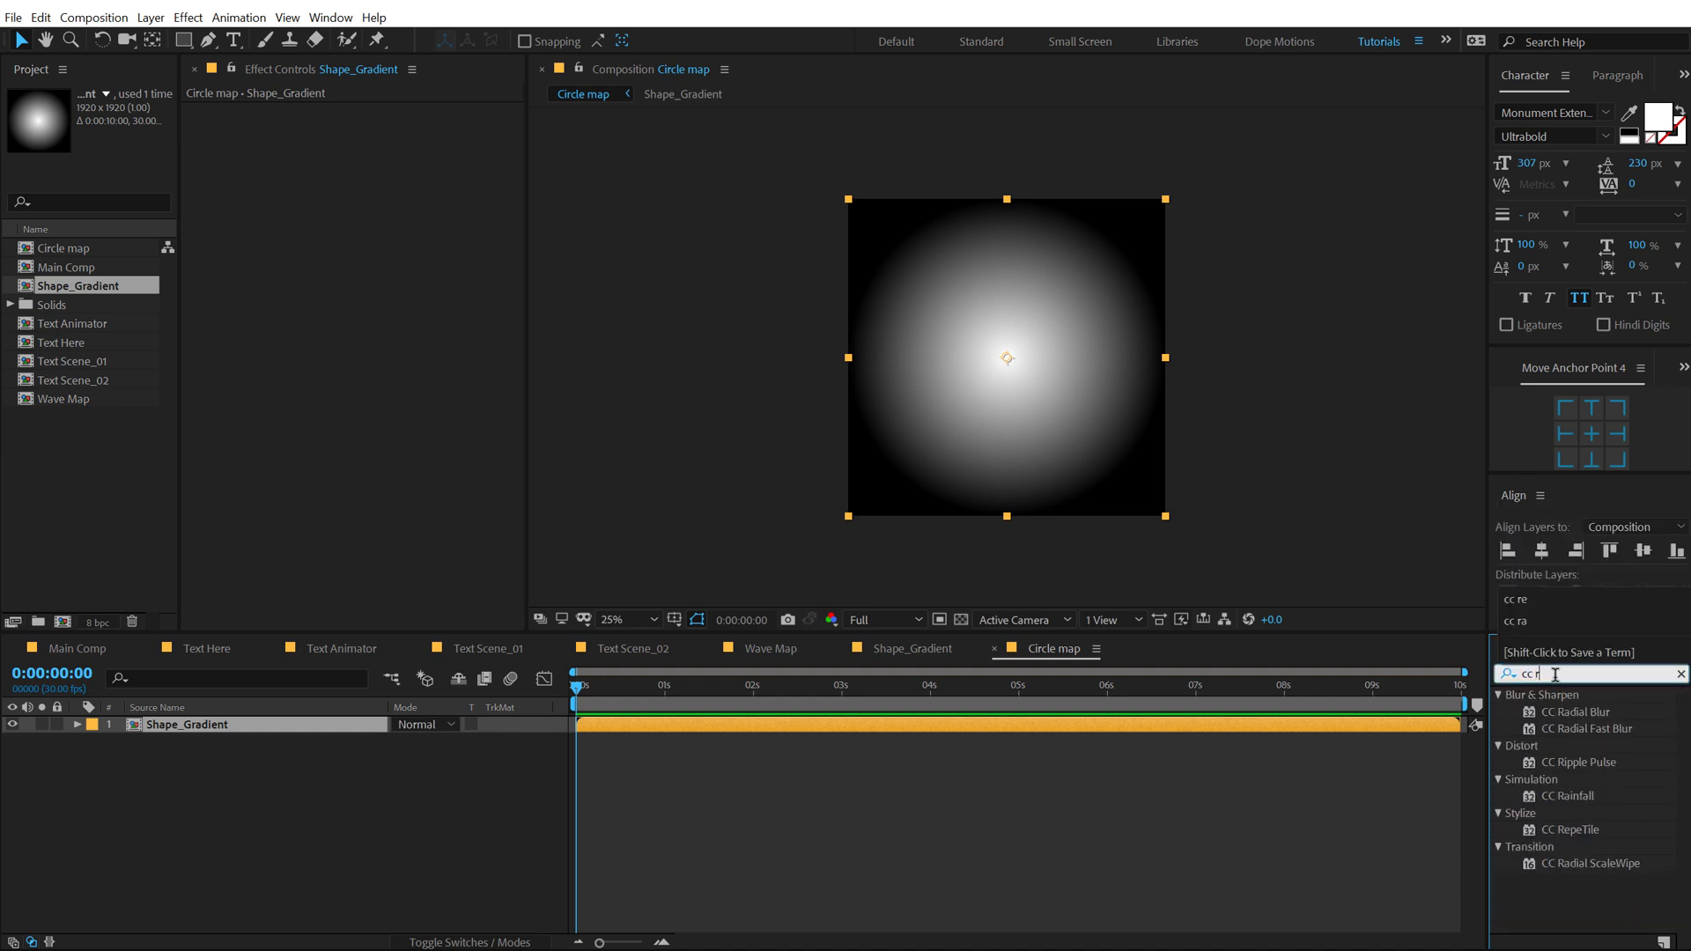
double_click(1578, 712)
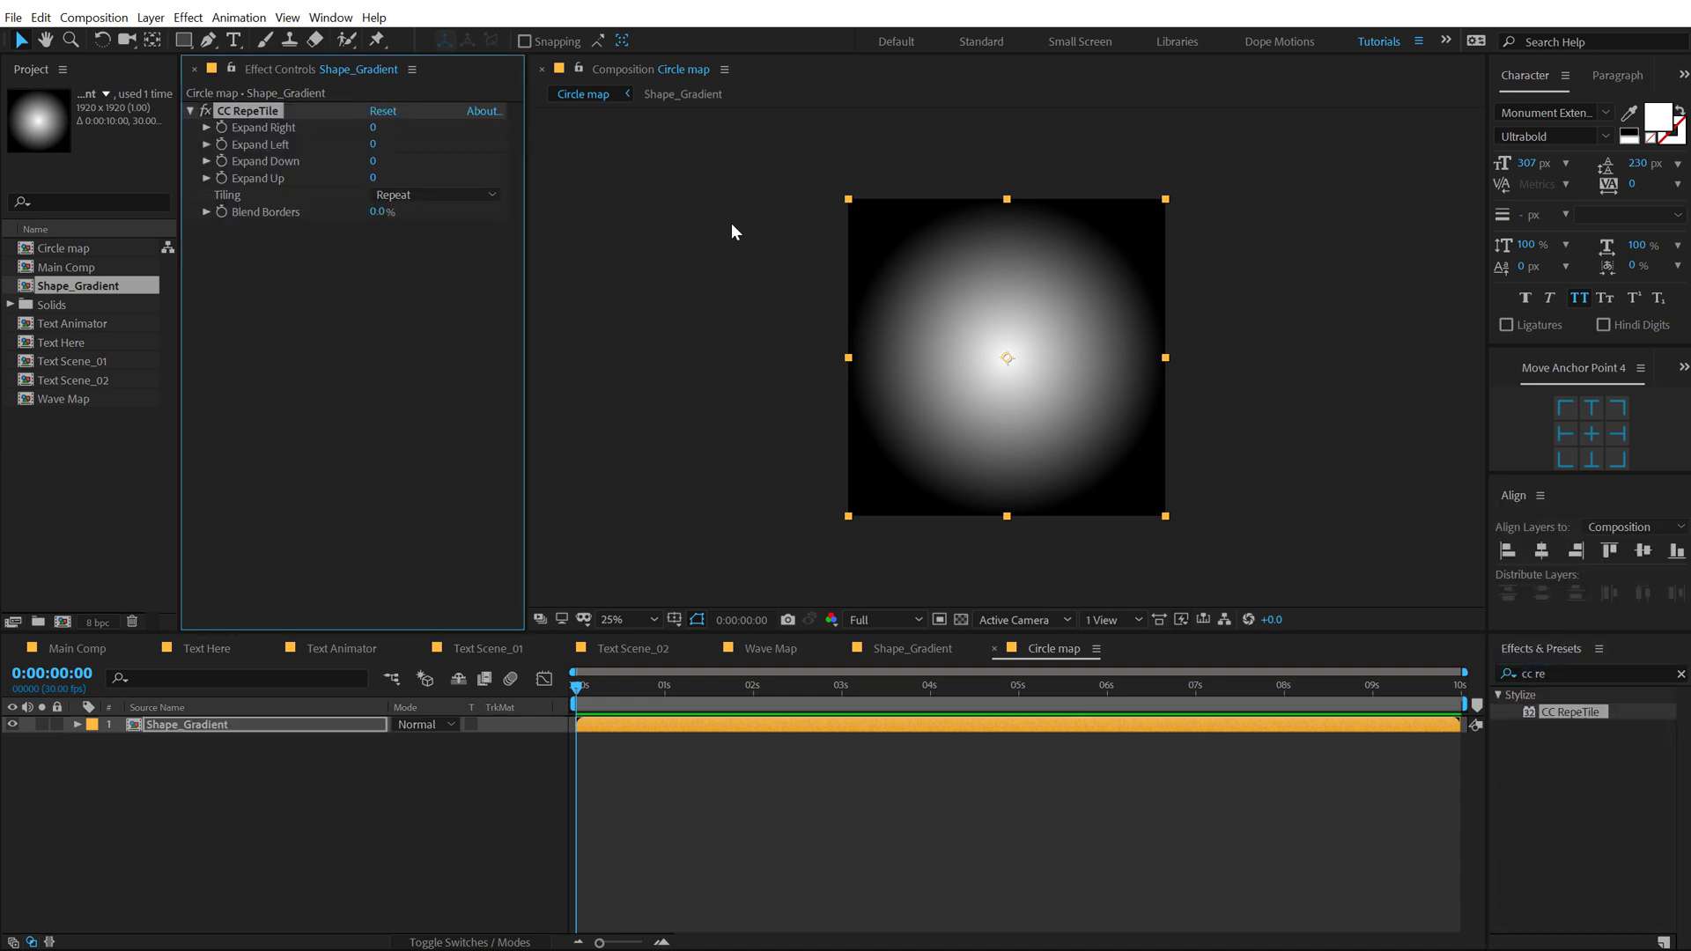
Step: Try setting CC RepeTile's Expand Down to 5000 on the Shape_Gradient layer
click(372, 161)
text(3000)
key(Return)
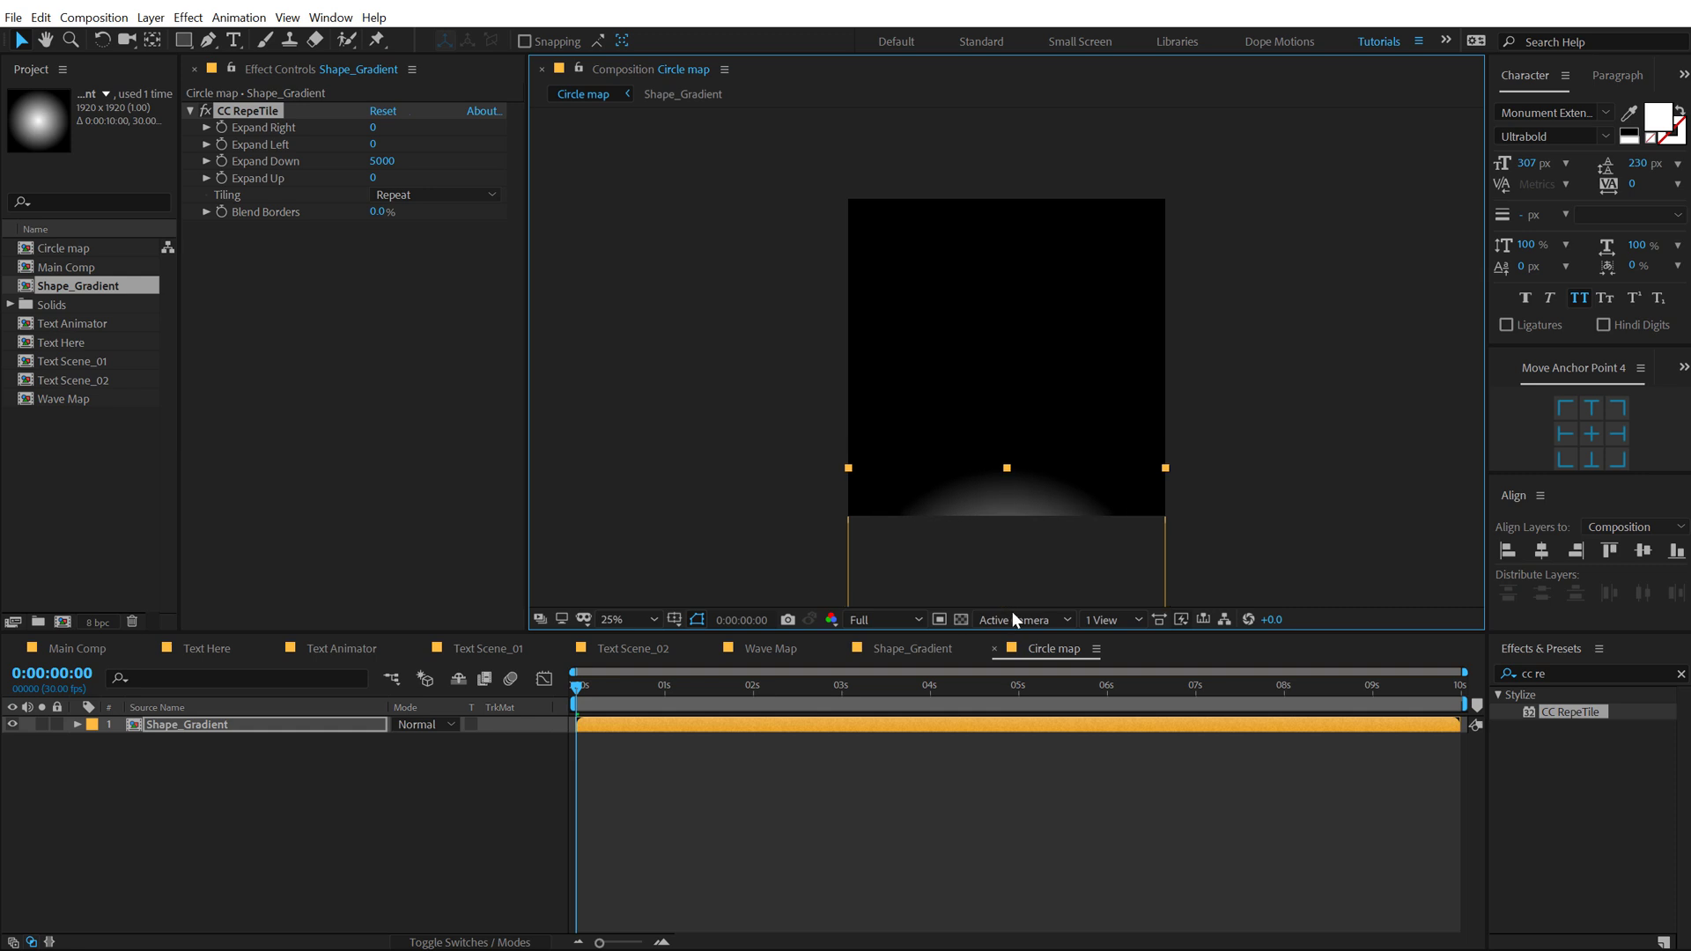
Step: Set CC RepeTile's Expand Up to 5000 on the Shape_Gradient layer, and undo a trial move of the layer
click(372, 178)
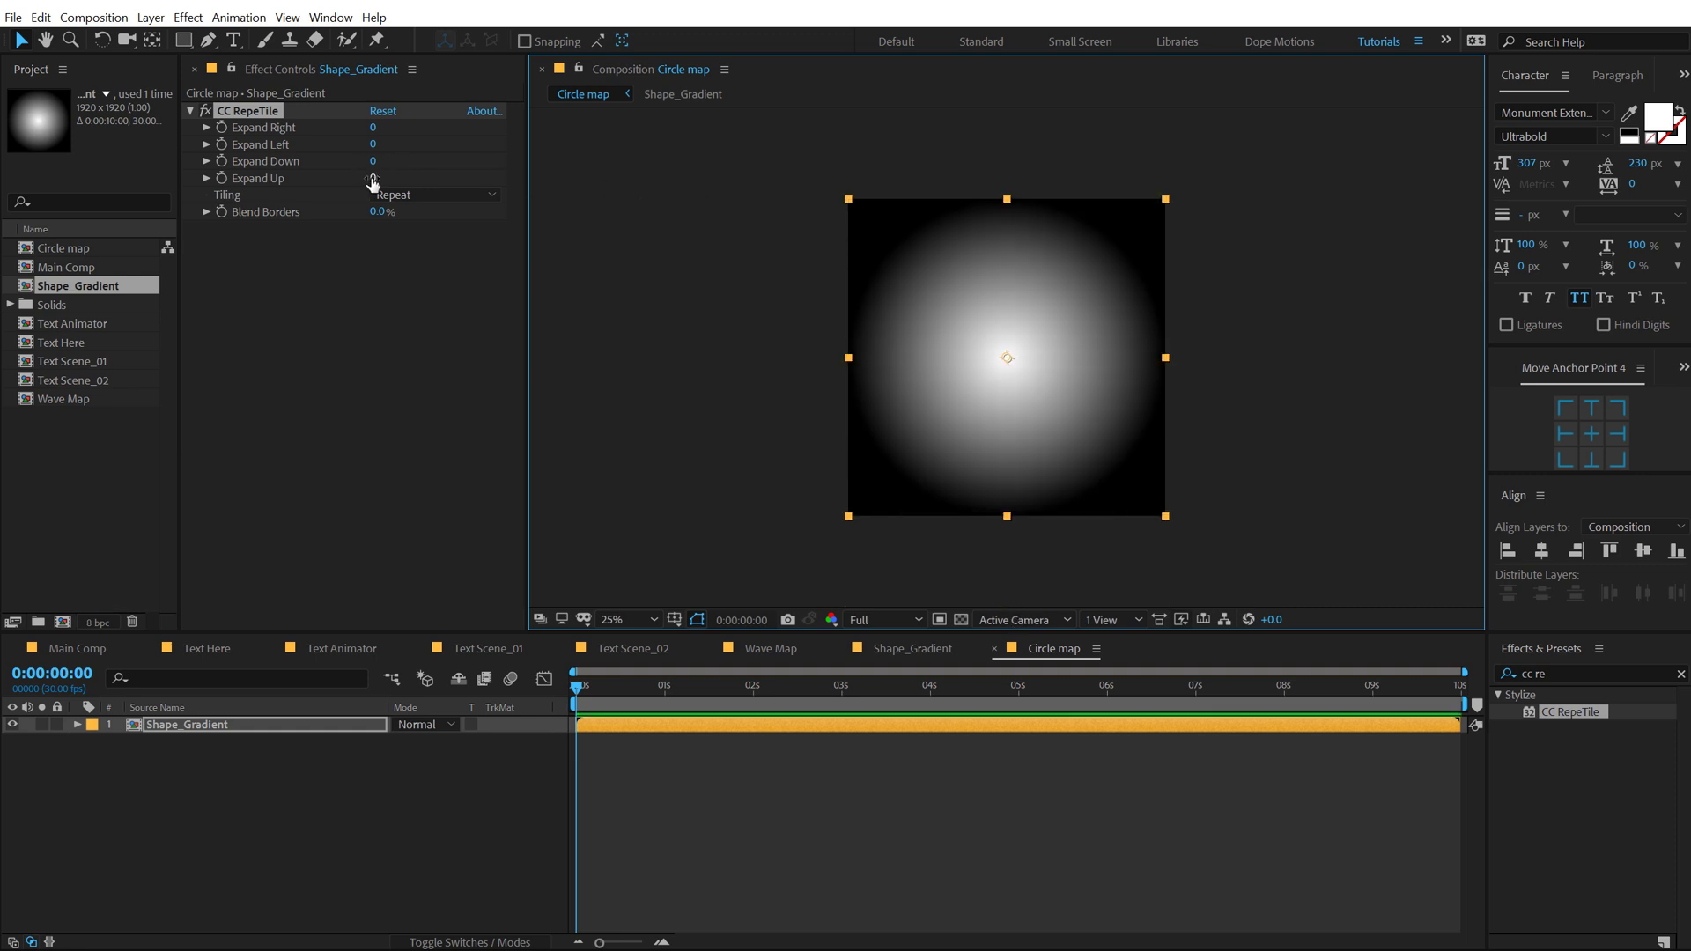
text(5000)
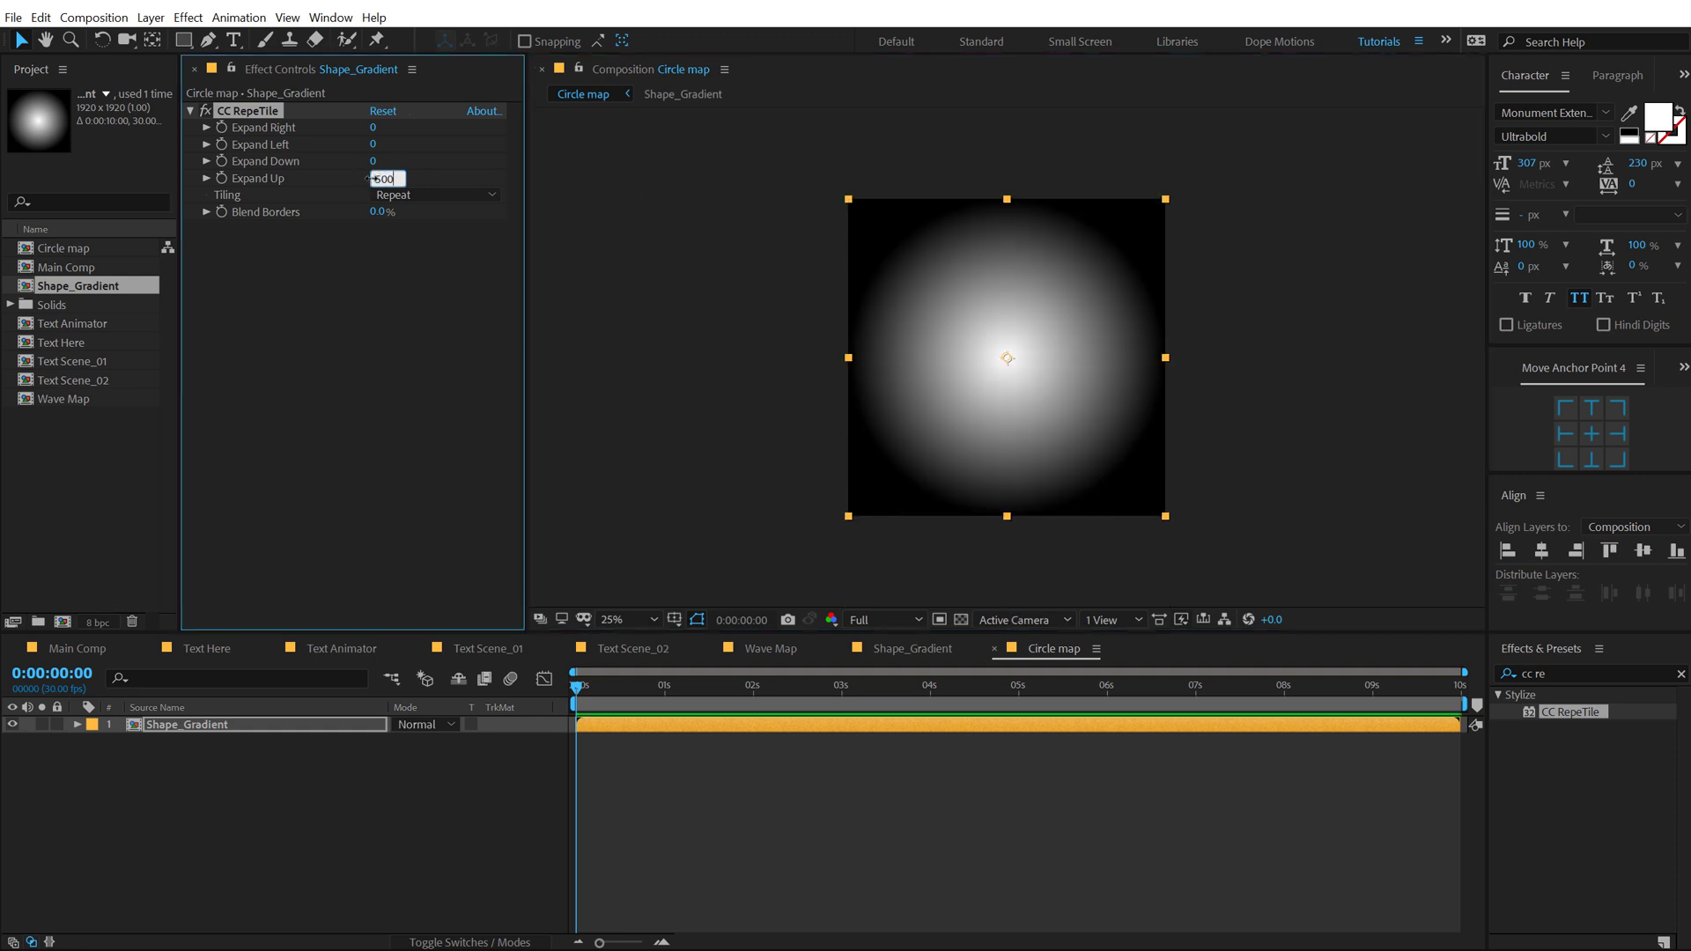
key(Return)
click(344, 282)
mouse_move(1013, 370)
mouse_down()
mouse_move(1012, 427)
mouse_move(1013, 397)
mouse_up()
key(ctrl+z)
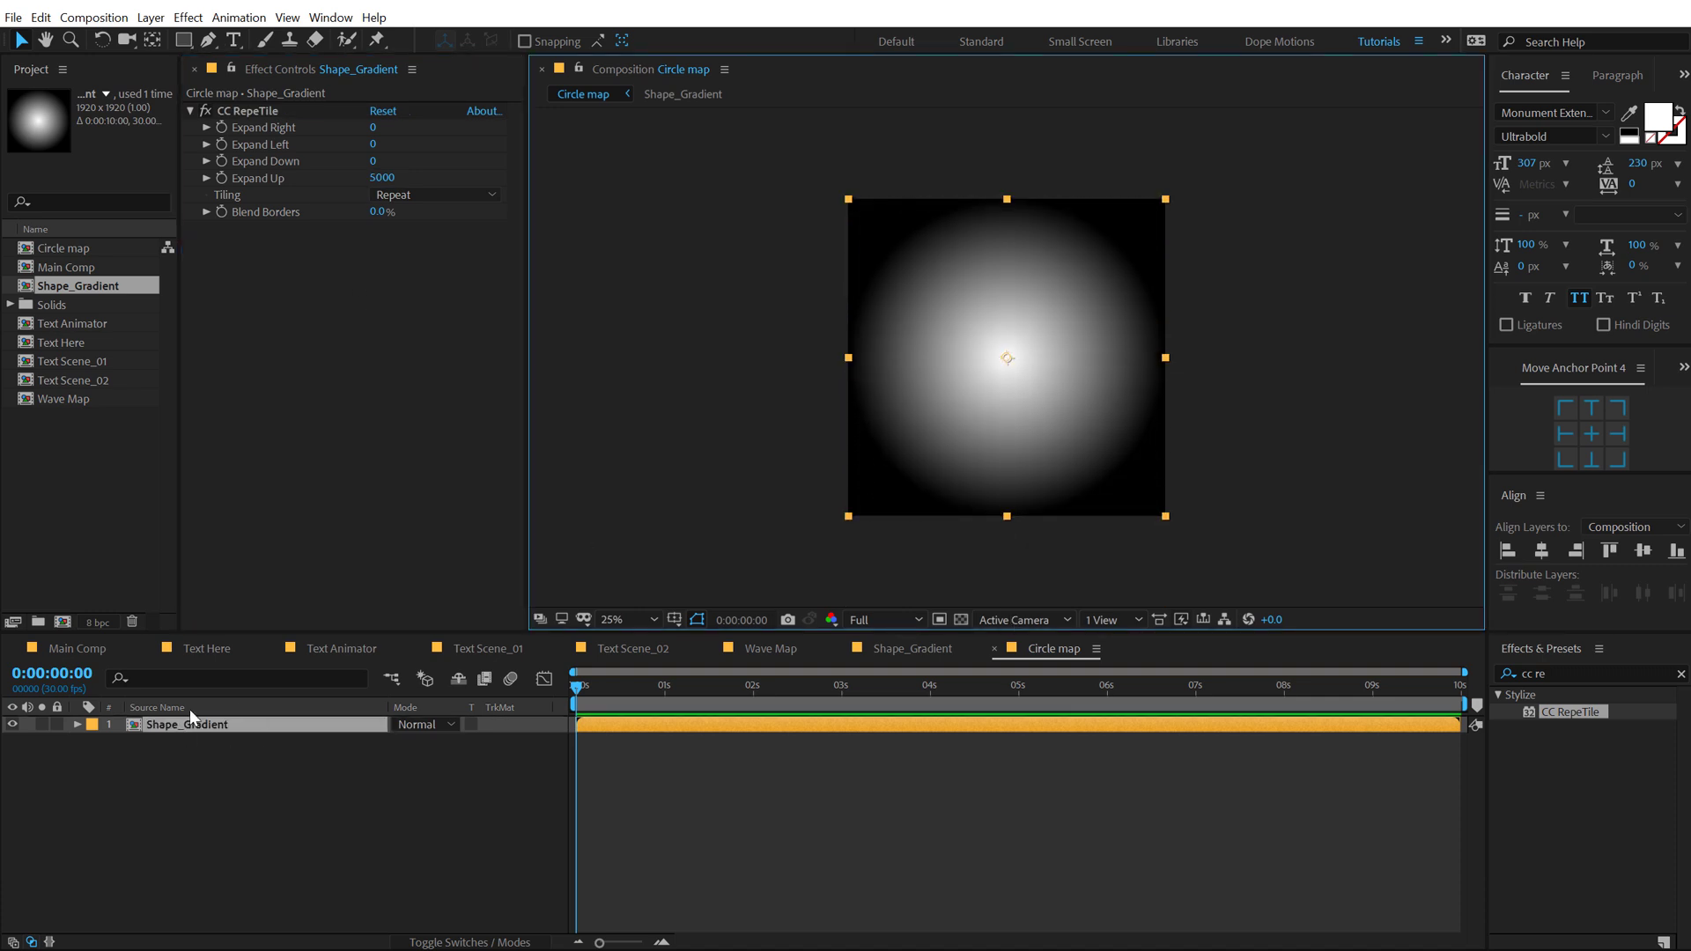
Step: Keyframe Shape_Gradient's Position at the first frame and move the layer straight down to about 960, 6848 at 0:00:09:29
click(185, 720)
key(p)
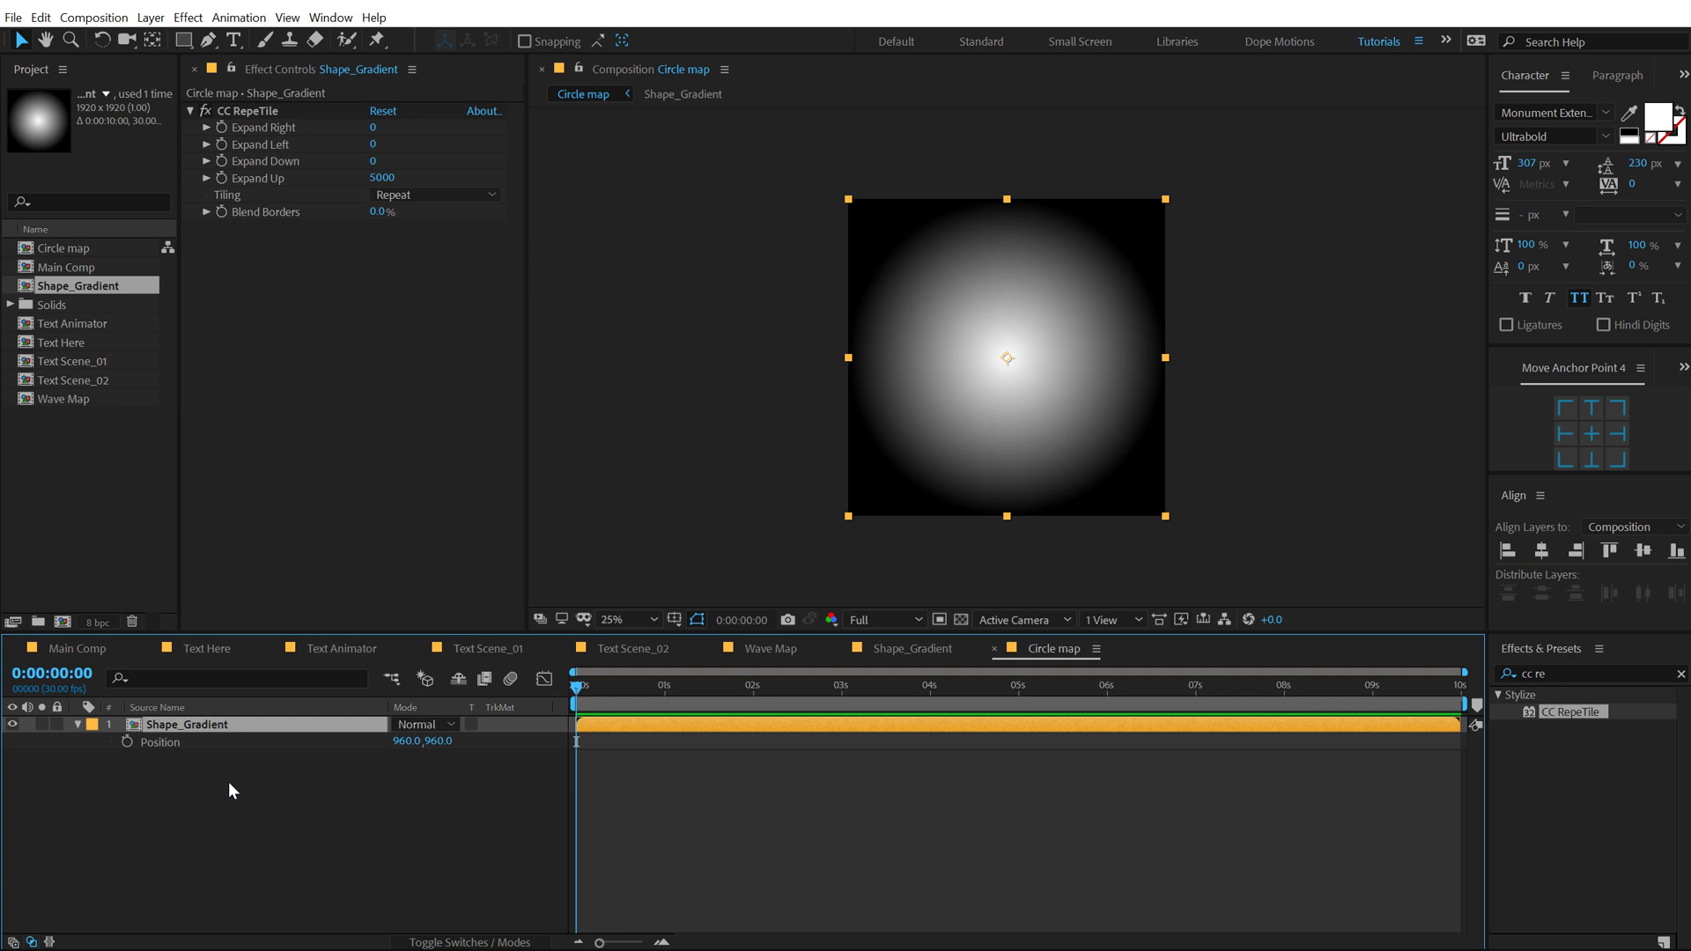
click(127, 741)
drag(1330, 686, 1462, 685)
key(comma)
key(comma)
key(comma)
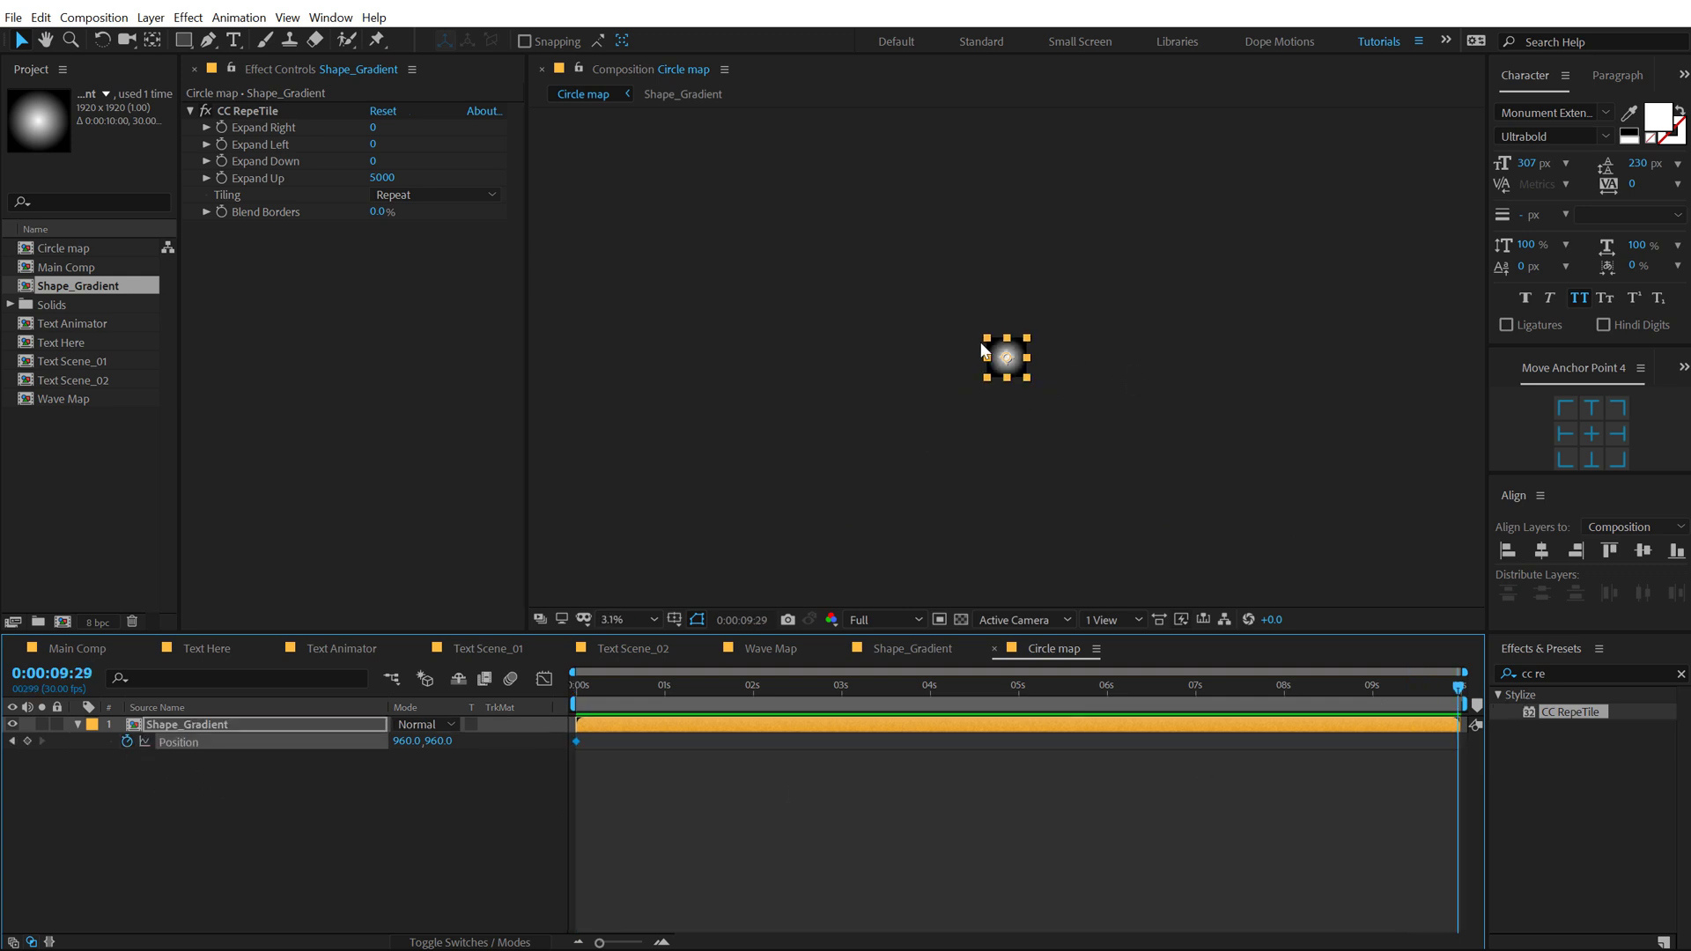
drag(1004, 366, 1000, 487)
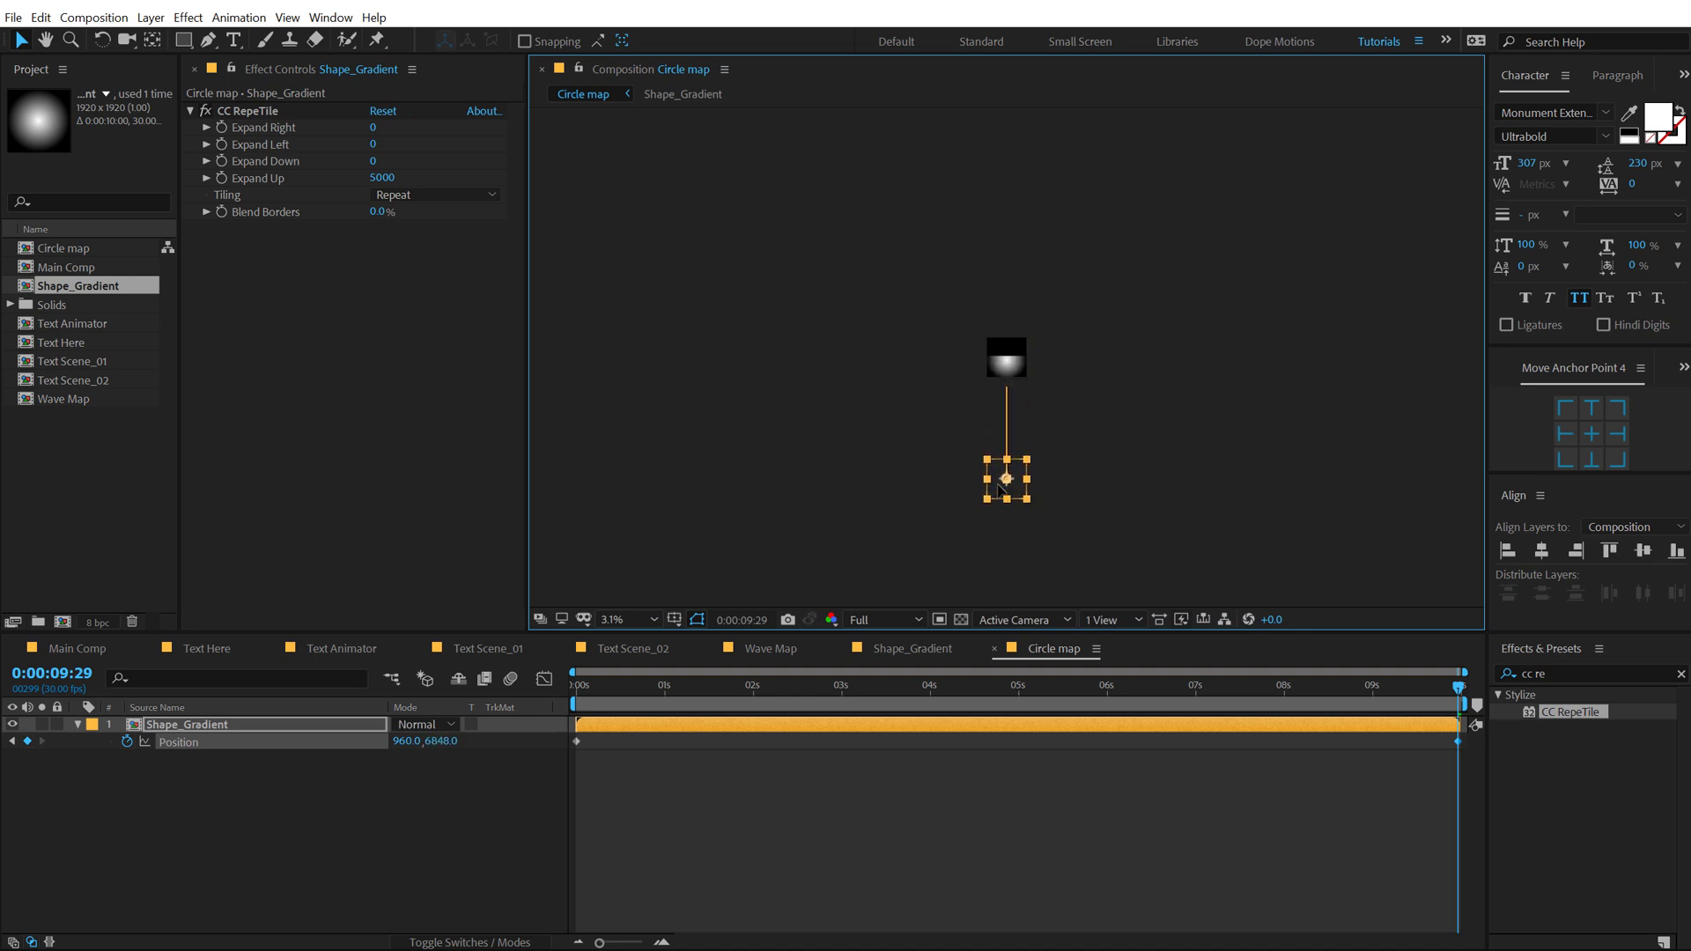
Step: Increase CC RepeTile's Expand Up to about 6242 so the tiles cover the frame at the end of the move
key(period)
key(period)
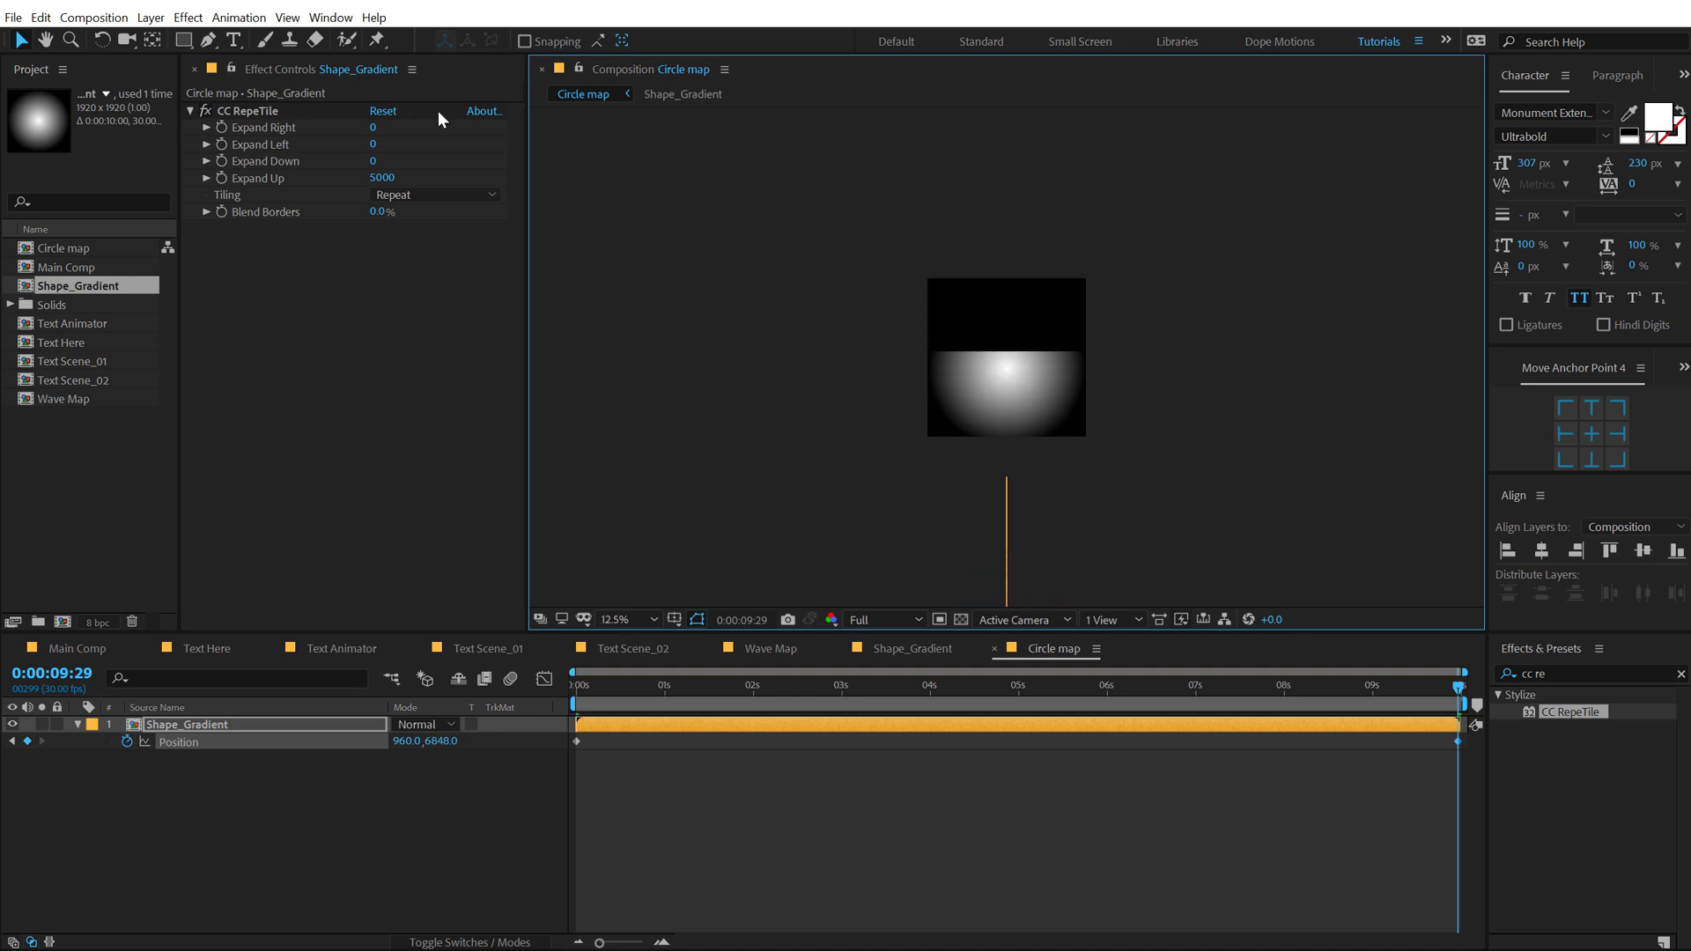
drag(383, 178, 1145, 167)
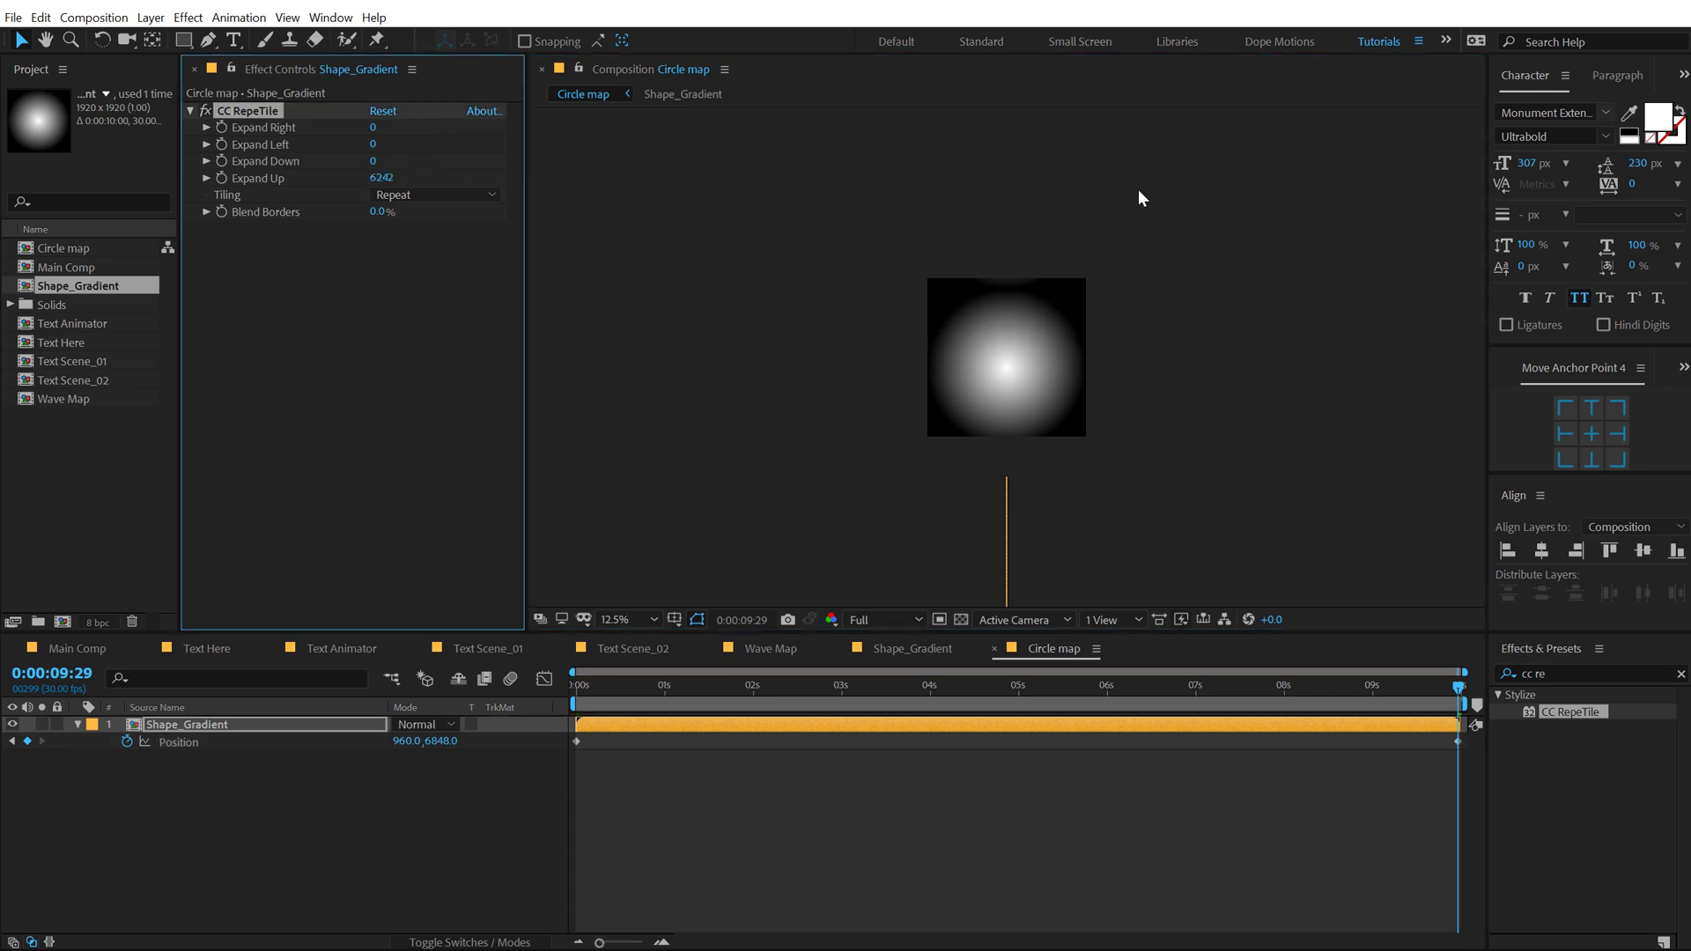
Step: Fine-tune Shape_Gradient's end Position keyframe to about 960, 6704 so a circle sits centered in the frame
key(comma)
scroll(1071, 557, down, 3)
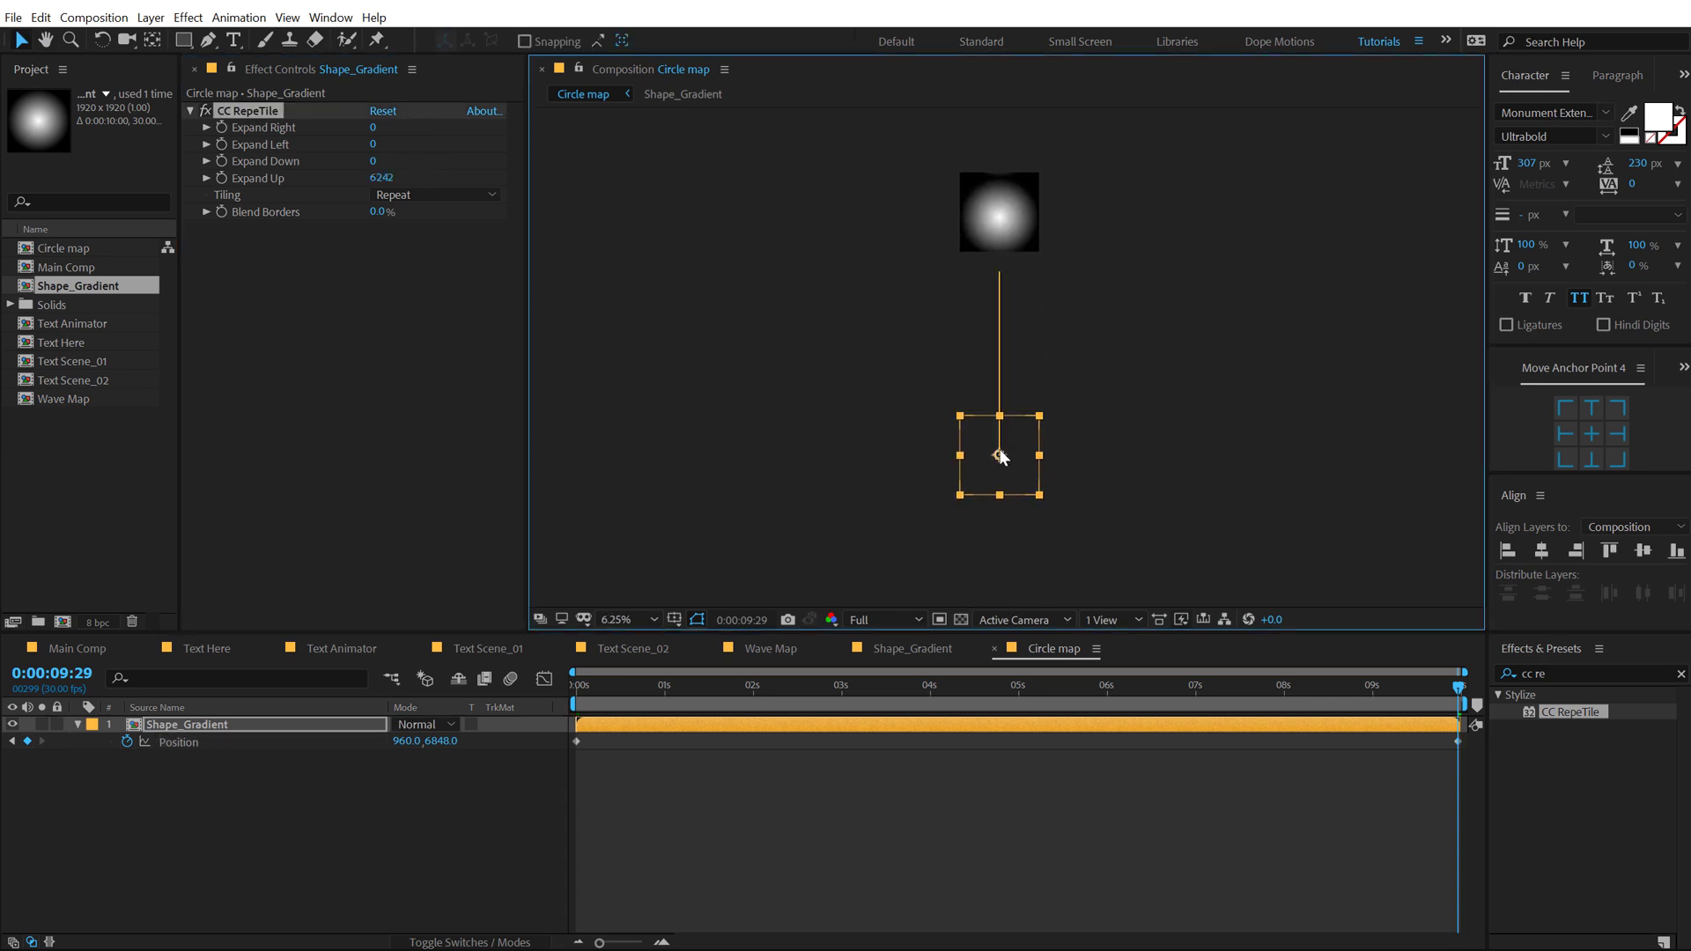
drag(1000, 455, 999, 447)
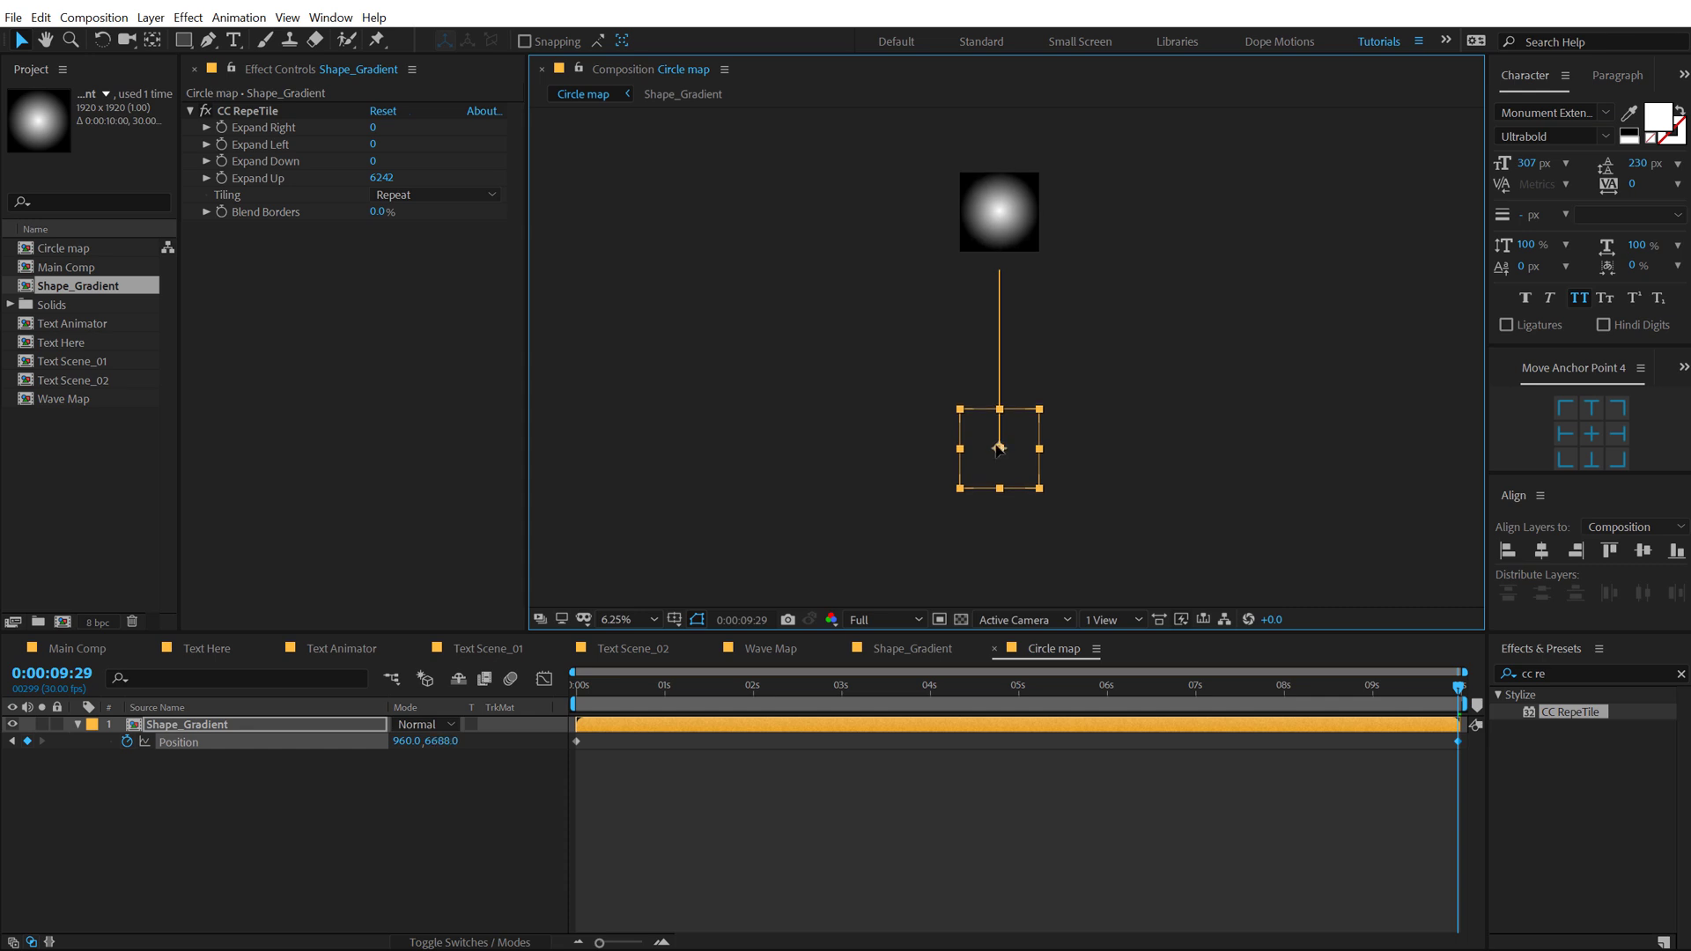
key(period)
key(period)
key(h)
drag(1045, 215, 1051, 737)
key(v)
key(comma)
key(comma)
key(comma)
drag(1010, 480, 1011, 483)
key(period)
key(period)
key(period)
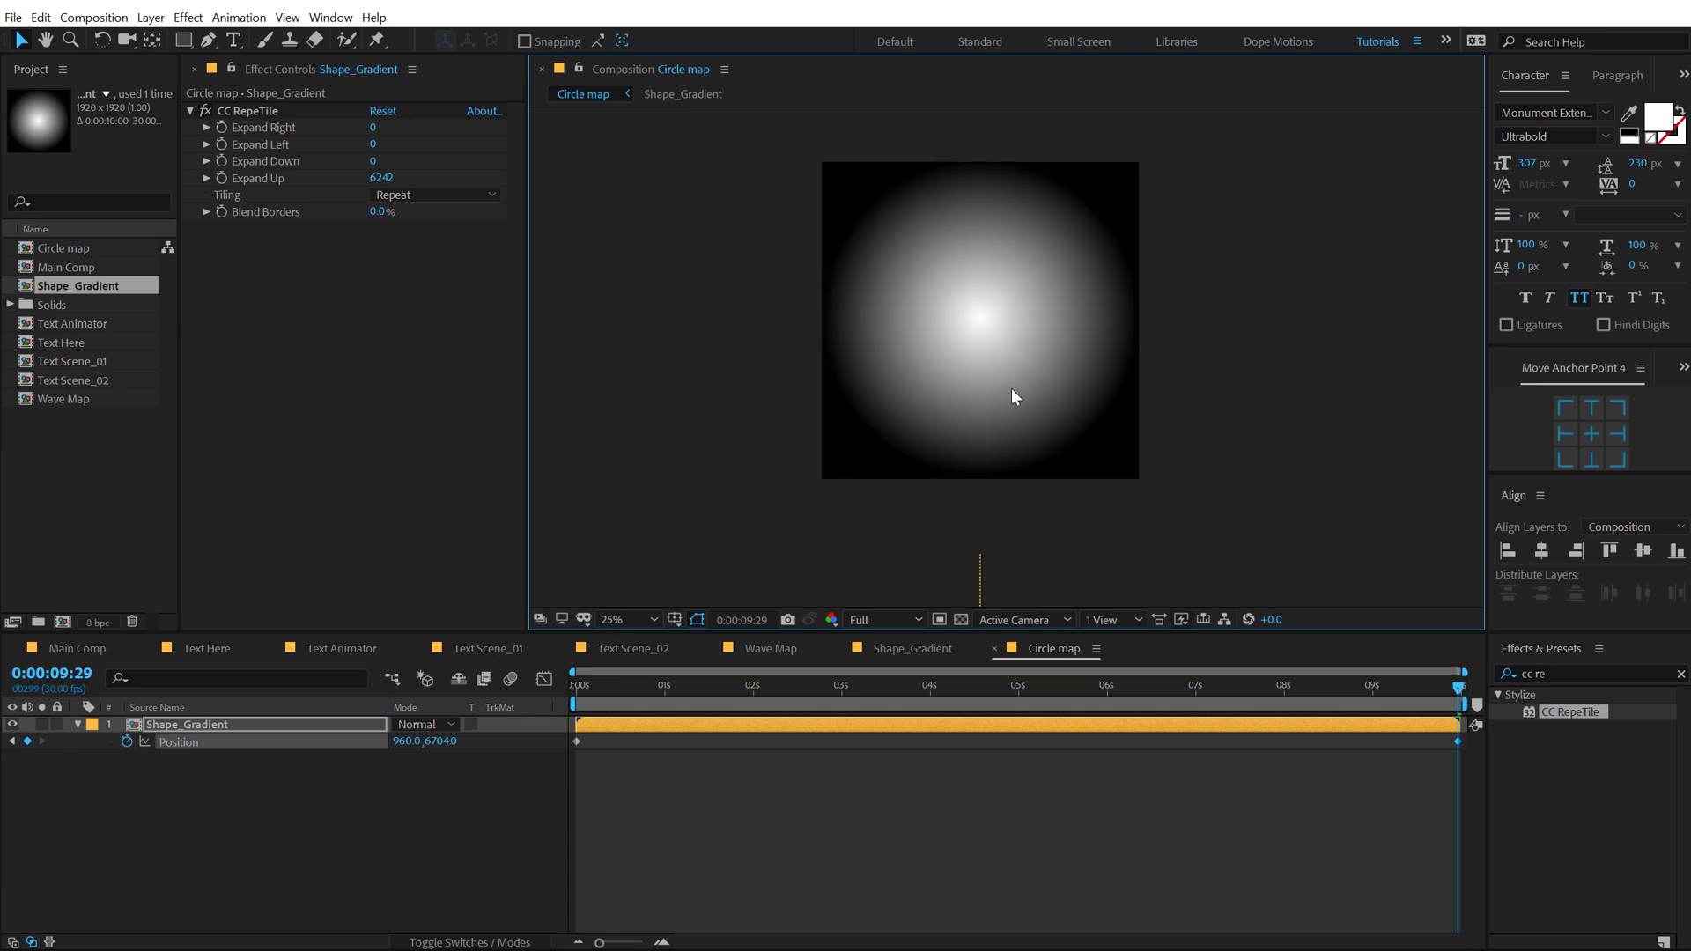
Step: Play Circle map from the start to review the scrolling circle gradients
key(comma)
key(space)
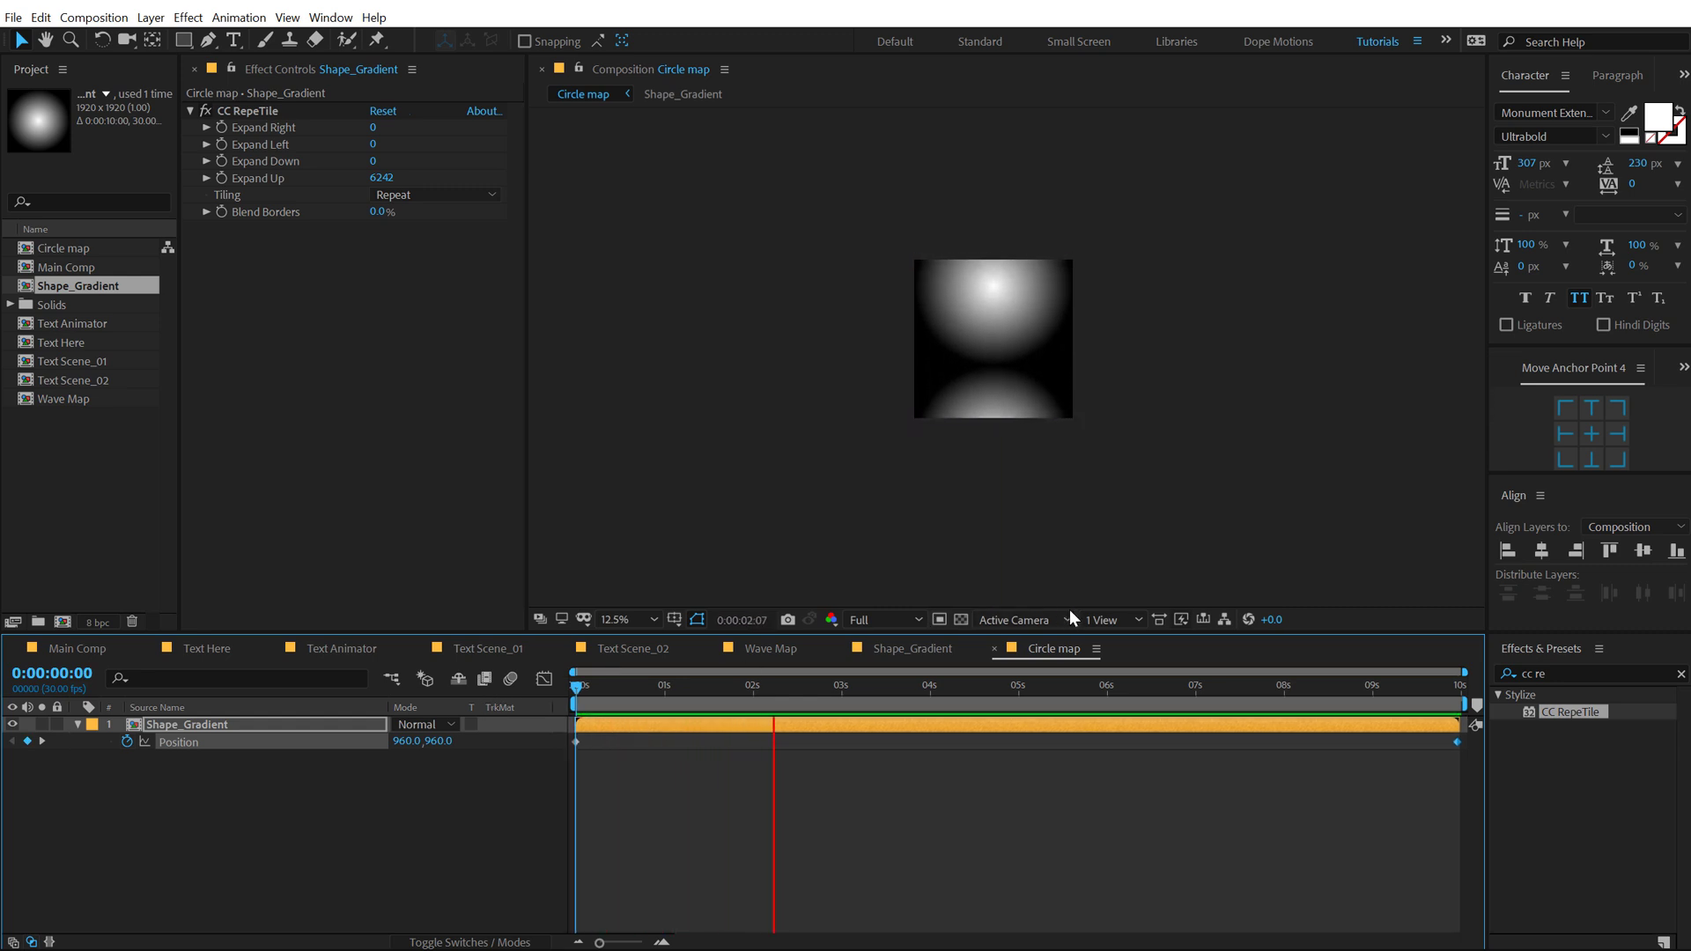
key(space)
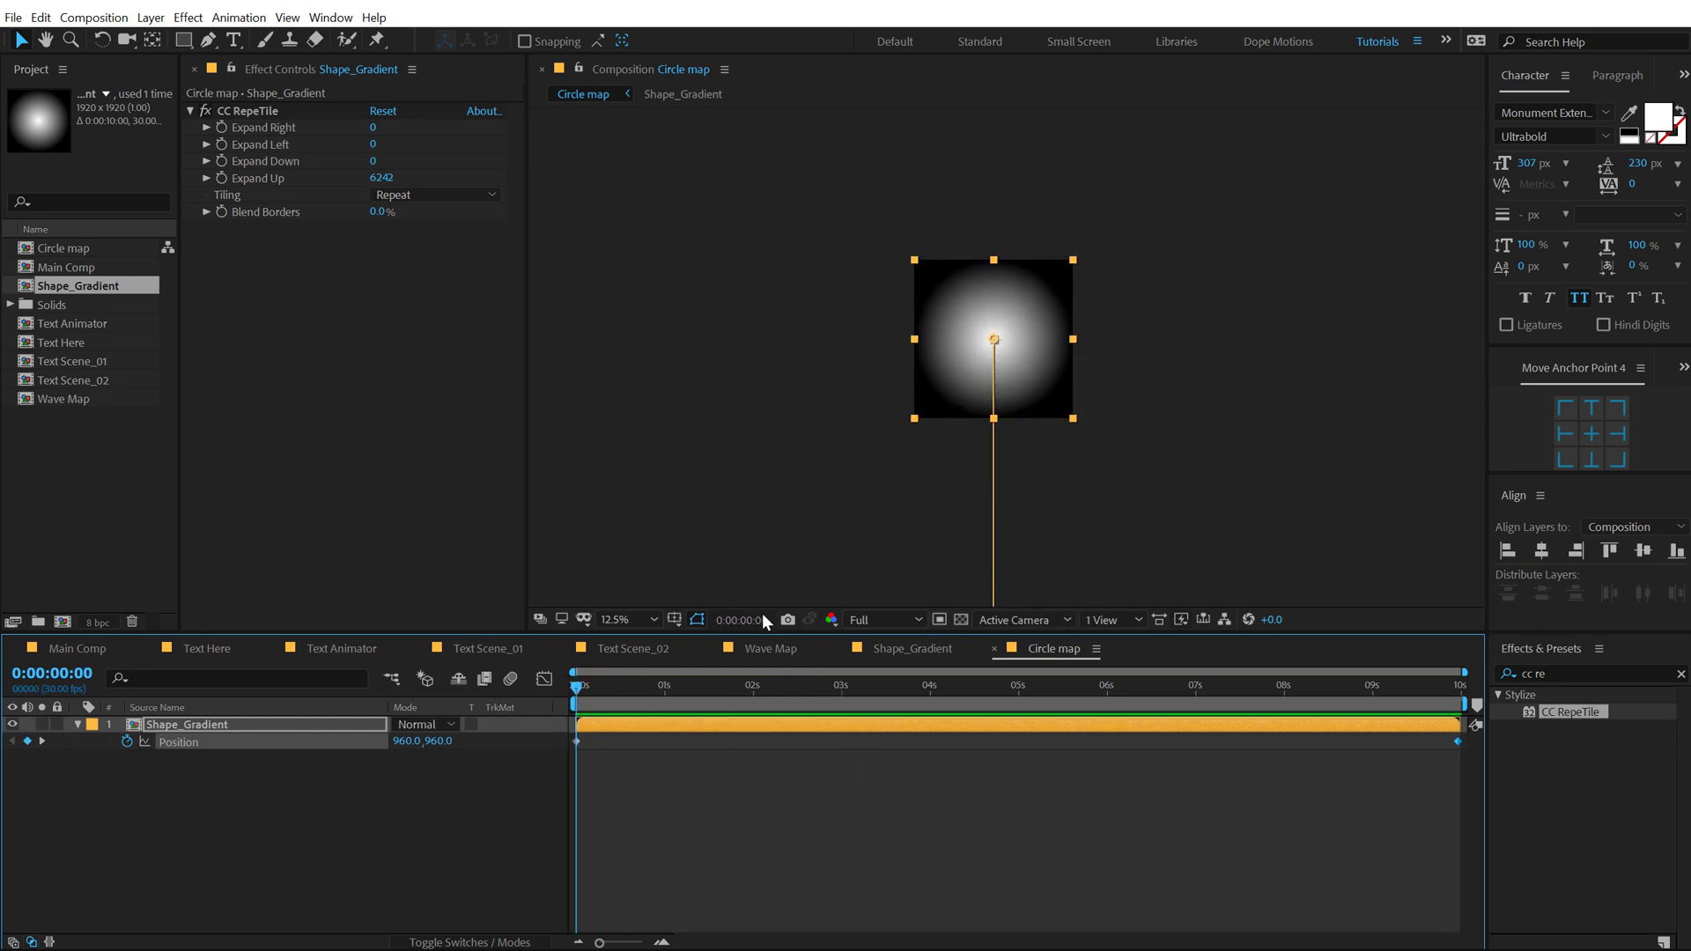
Step: Add the Circle map composition beneath the text scenes in Main Comp and hide its layer
click(84, 648)
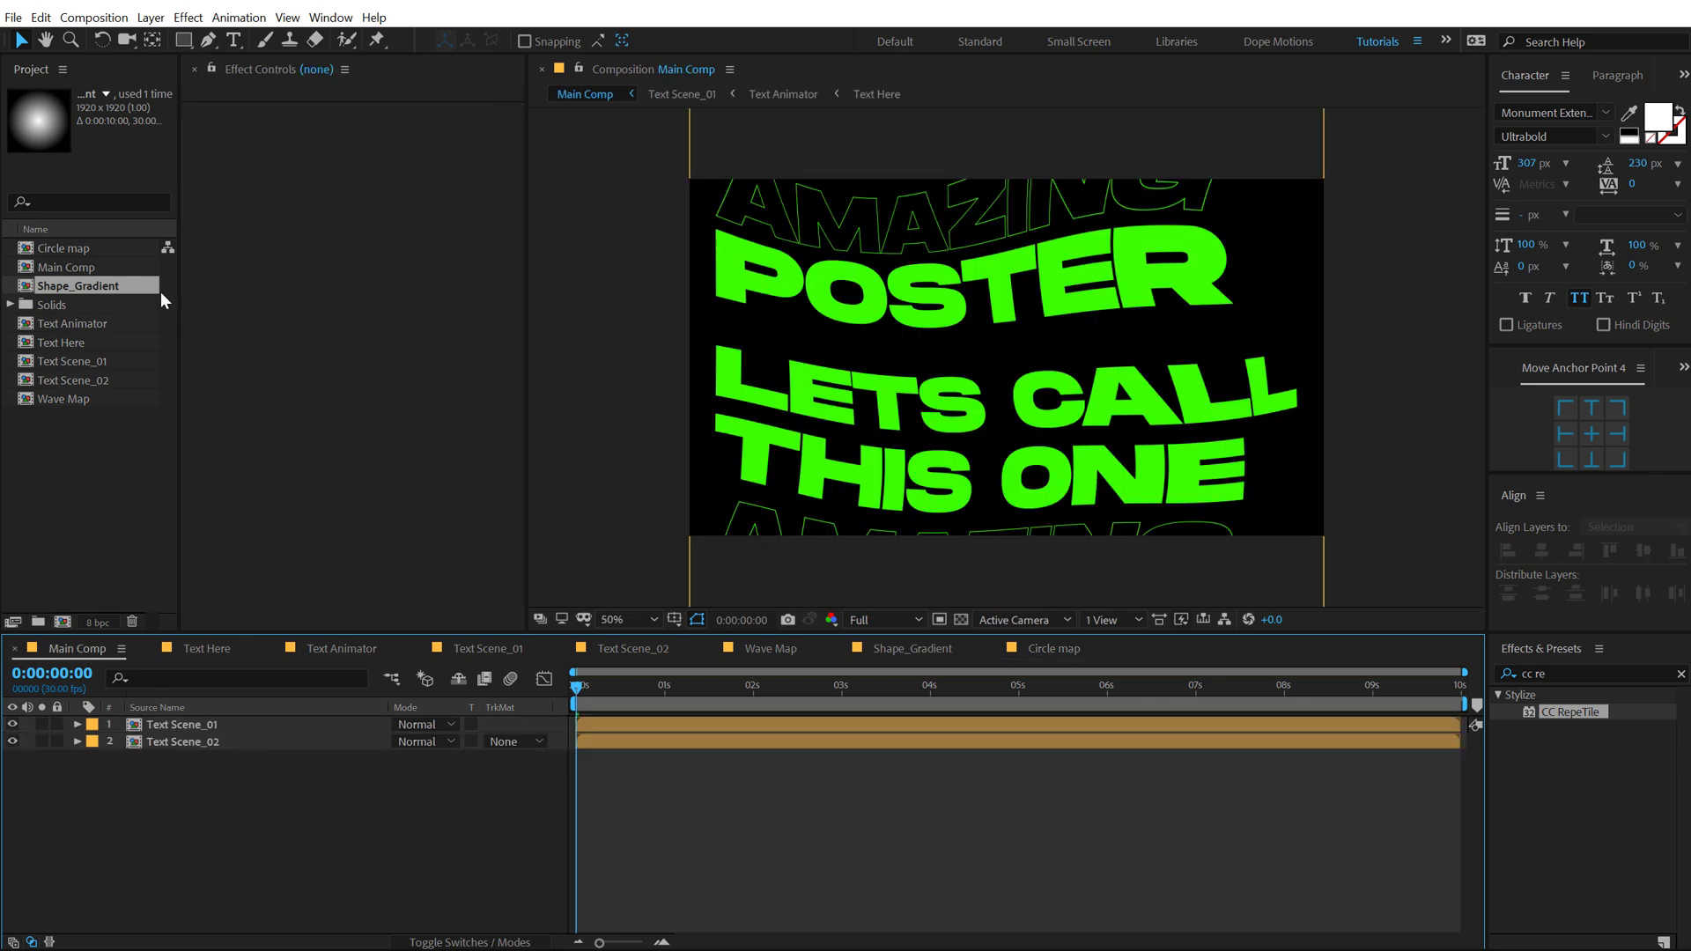
drag(67, 247, 156, 760)
click(12, 759)
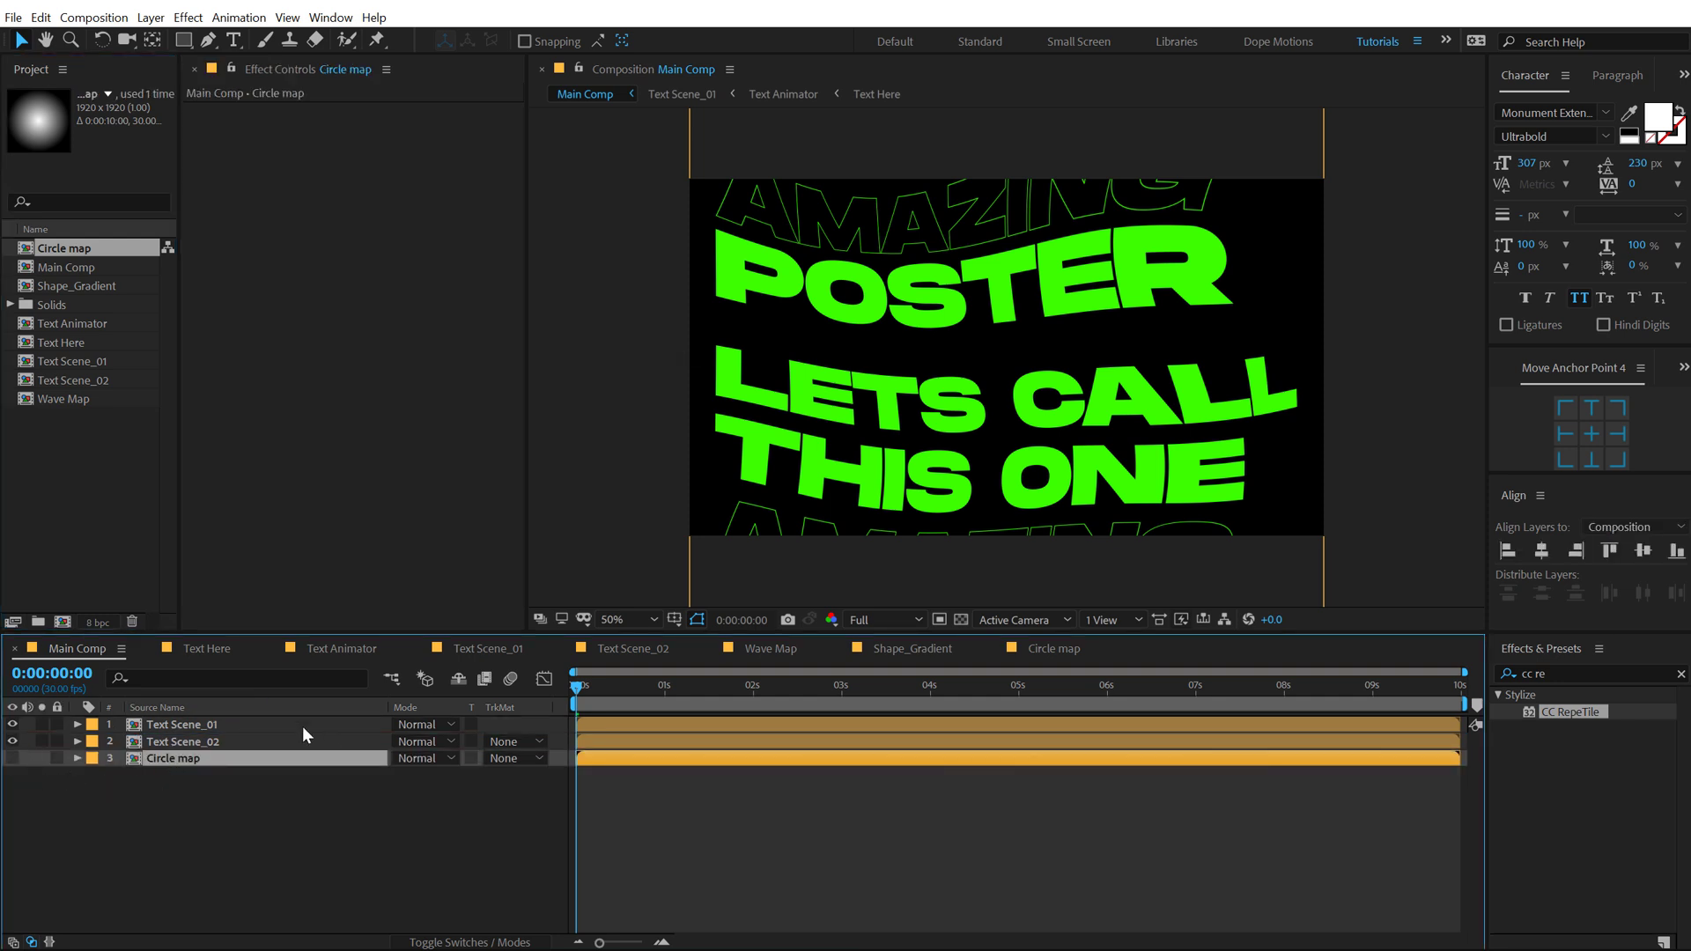
Step: Apply CC Blobbylize to Text Scene_01 and set its Blob Layer to Circle map
click(203, 723)
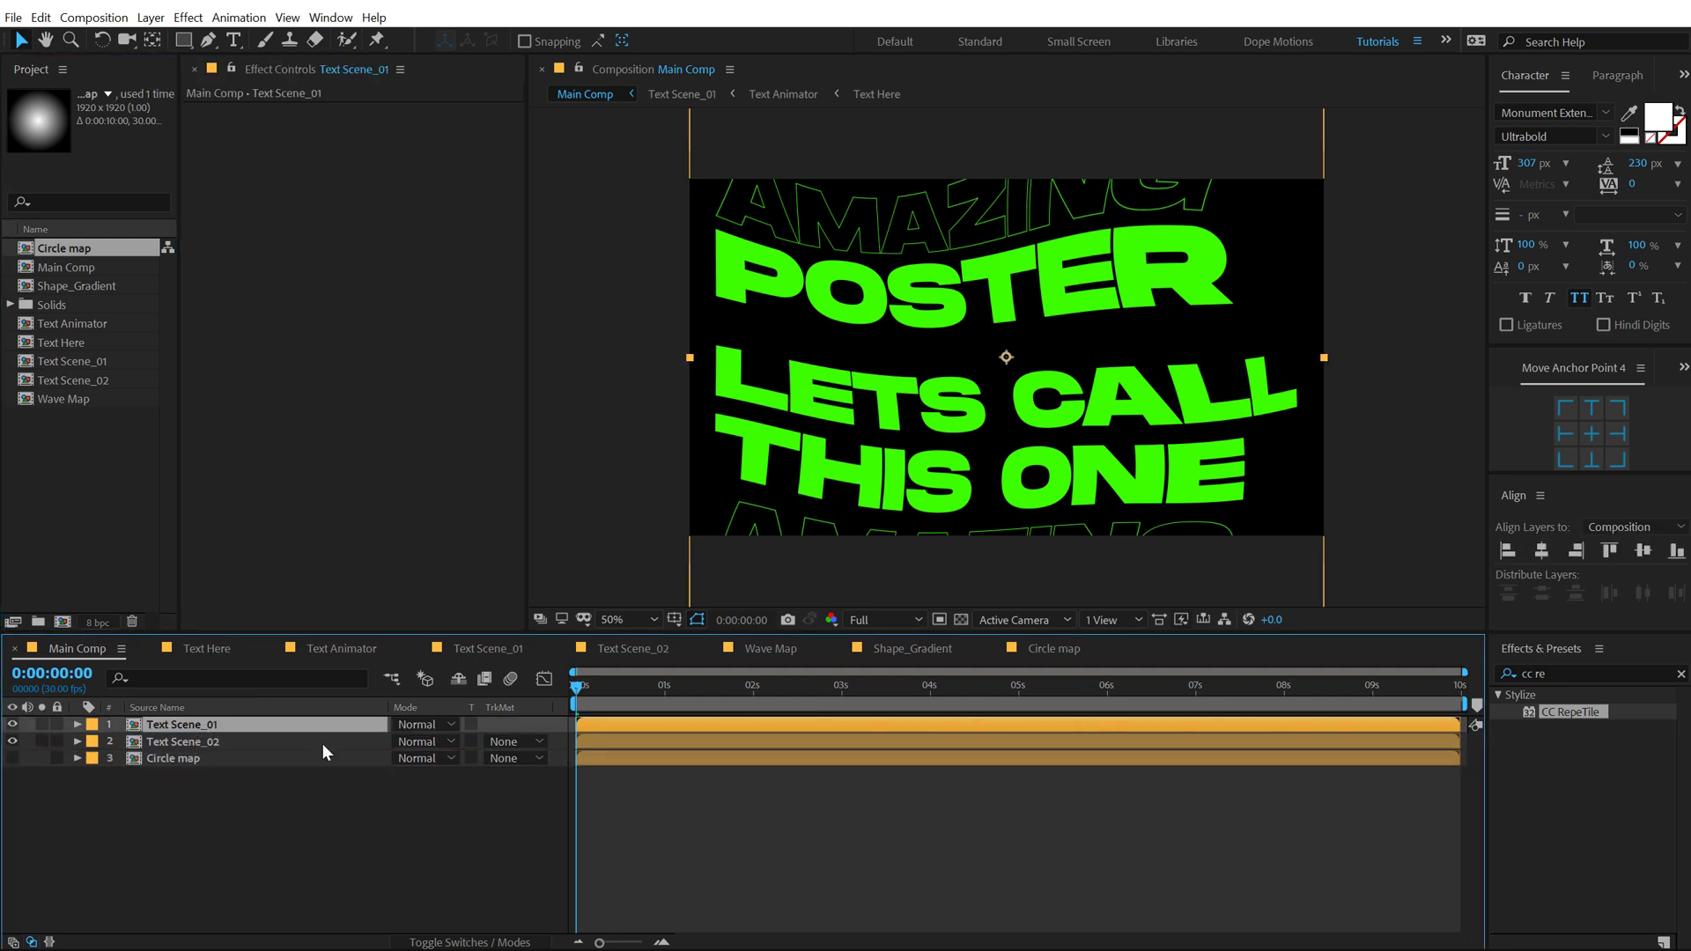
click(1564, 675)
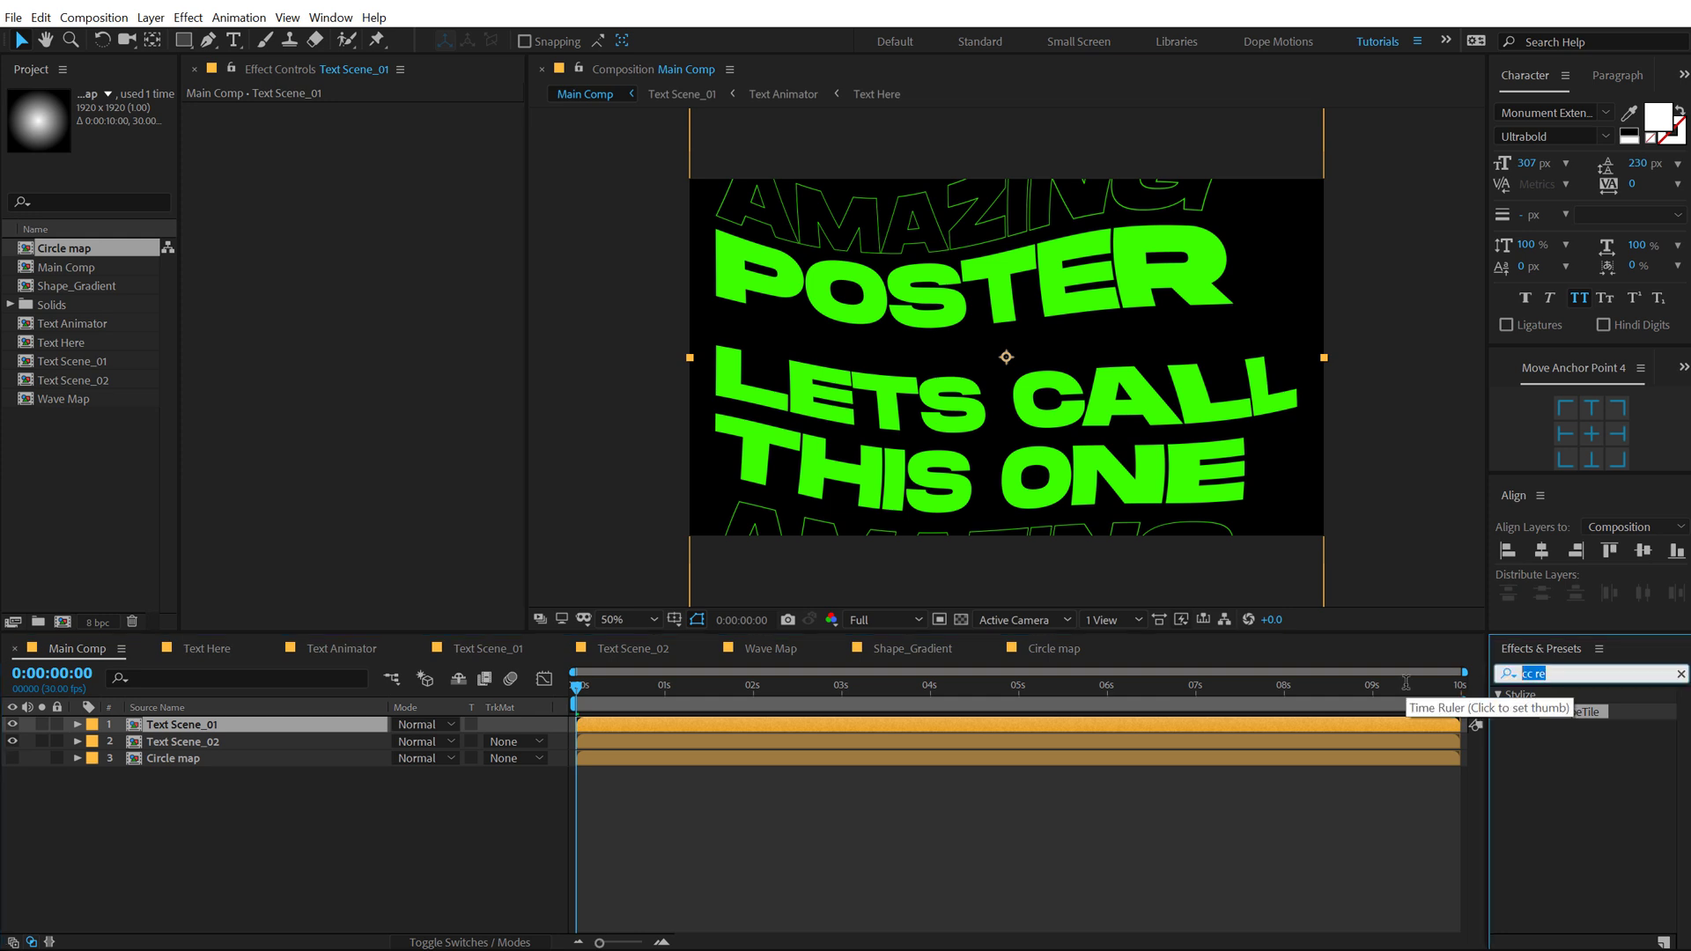
text(cc bb)
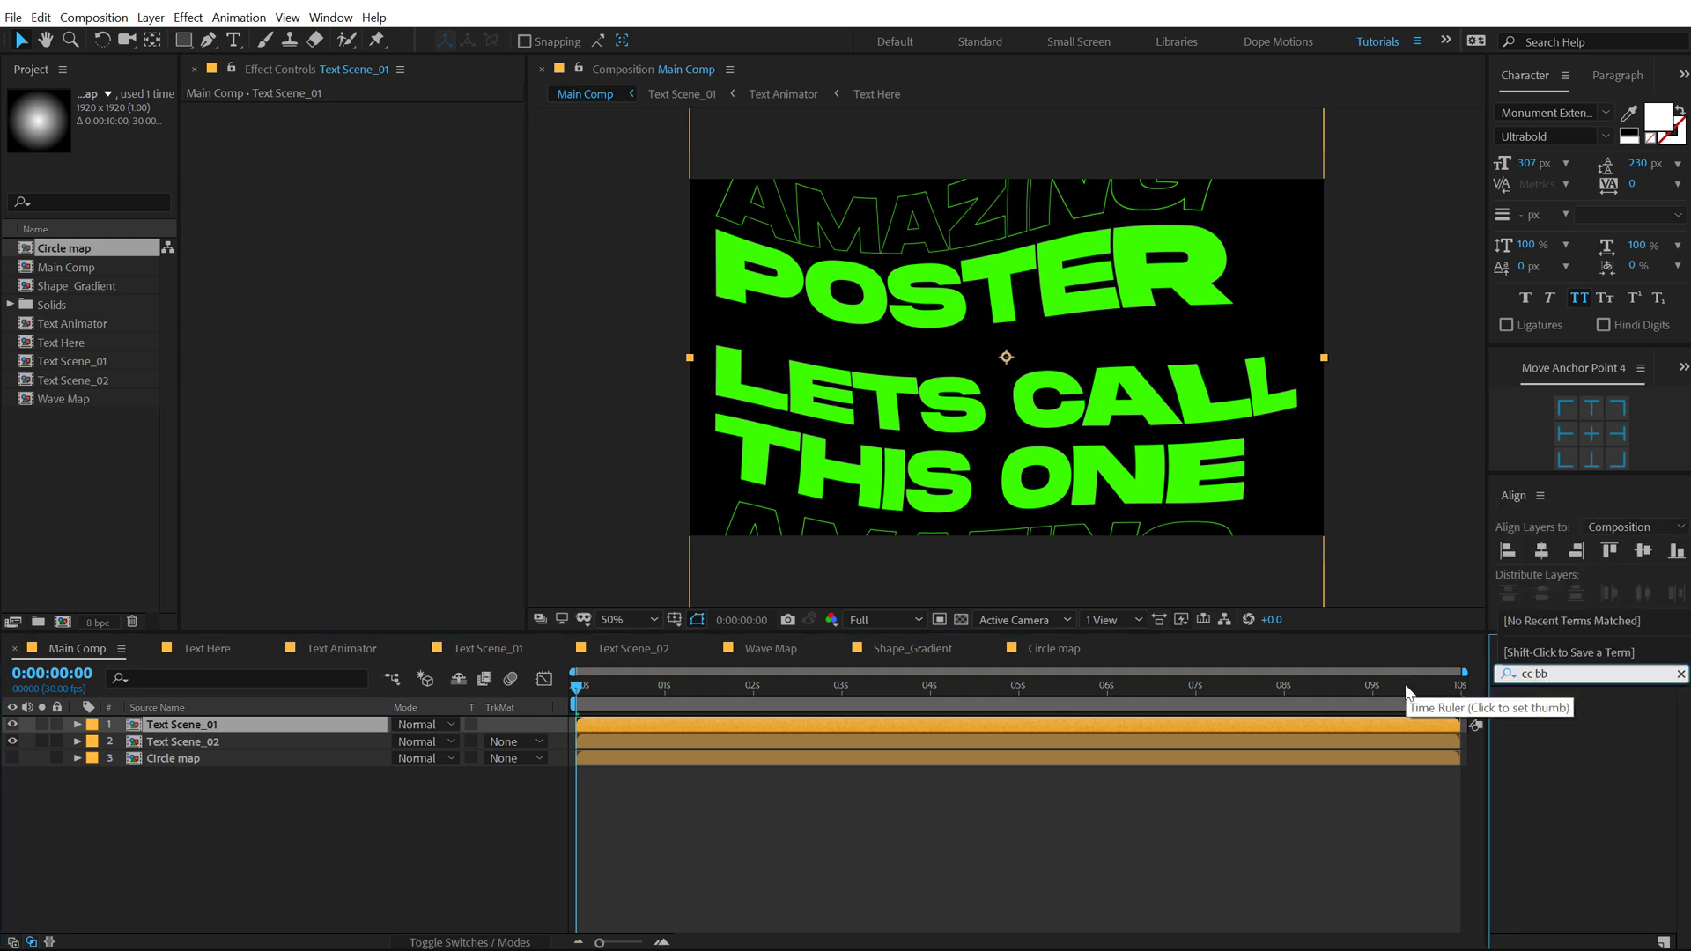
key(BackSpace)
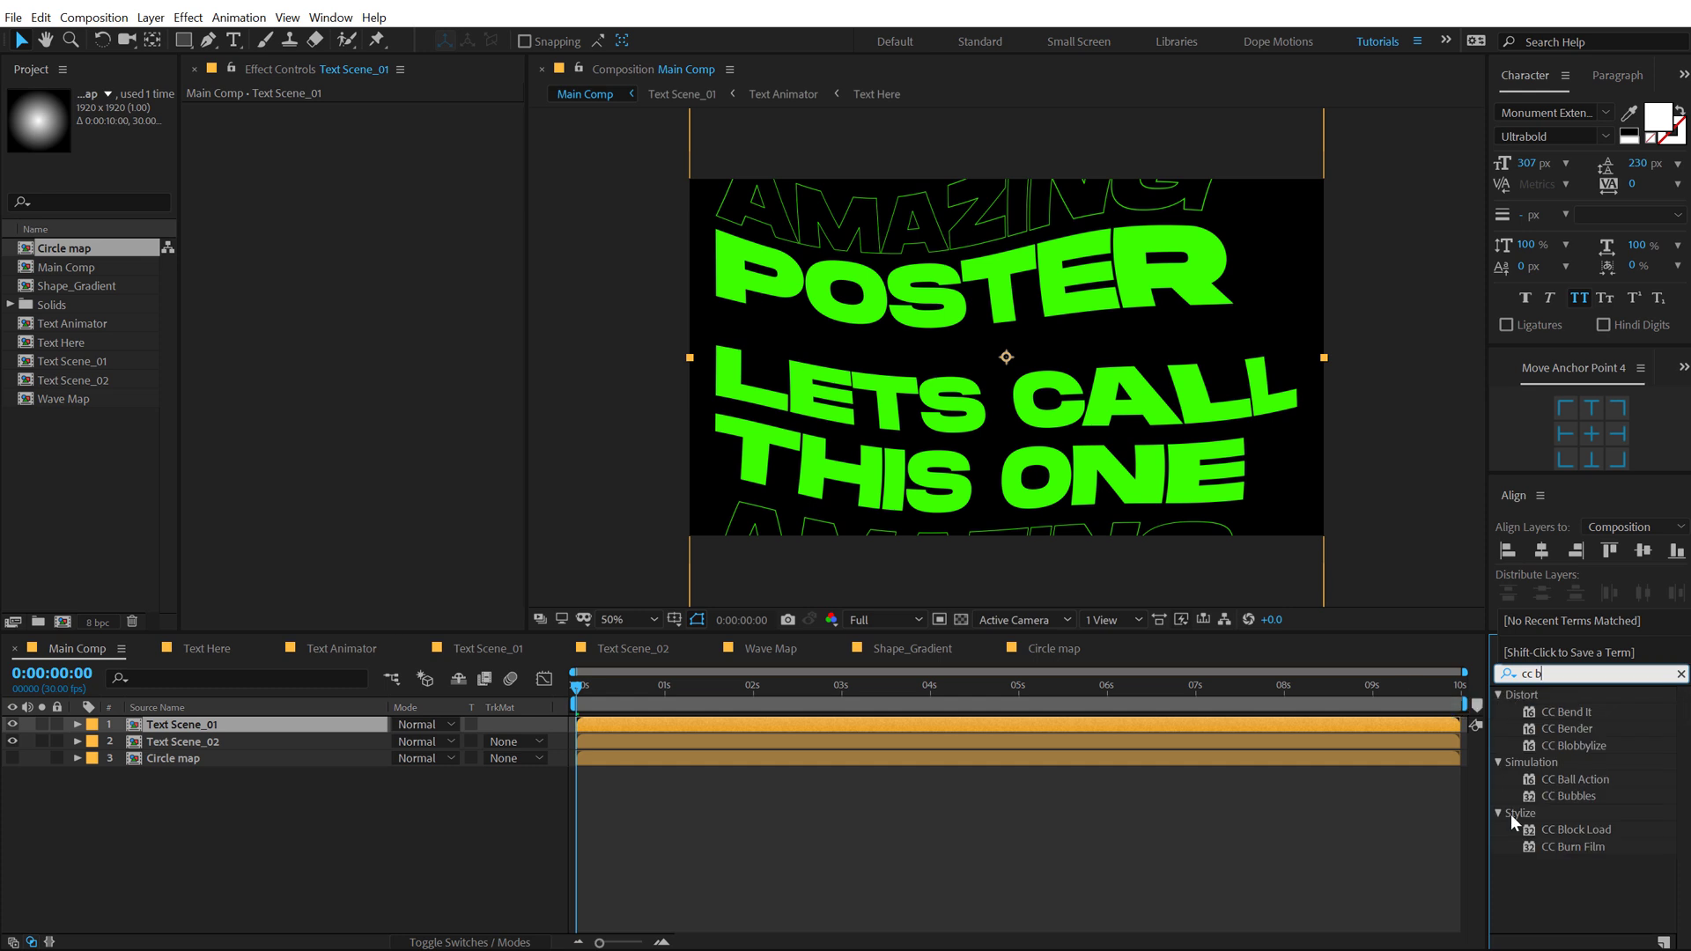
double_click(1578, 747)
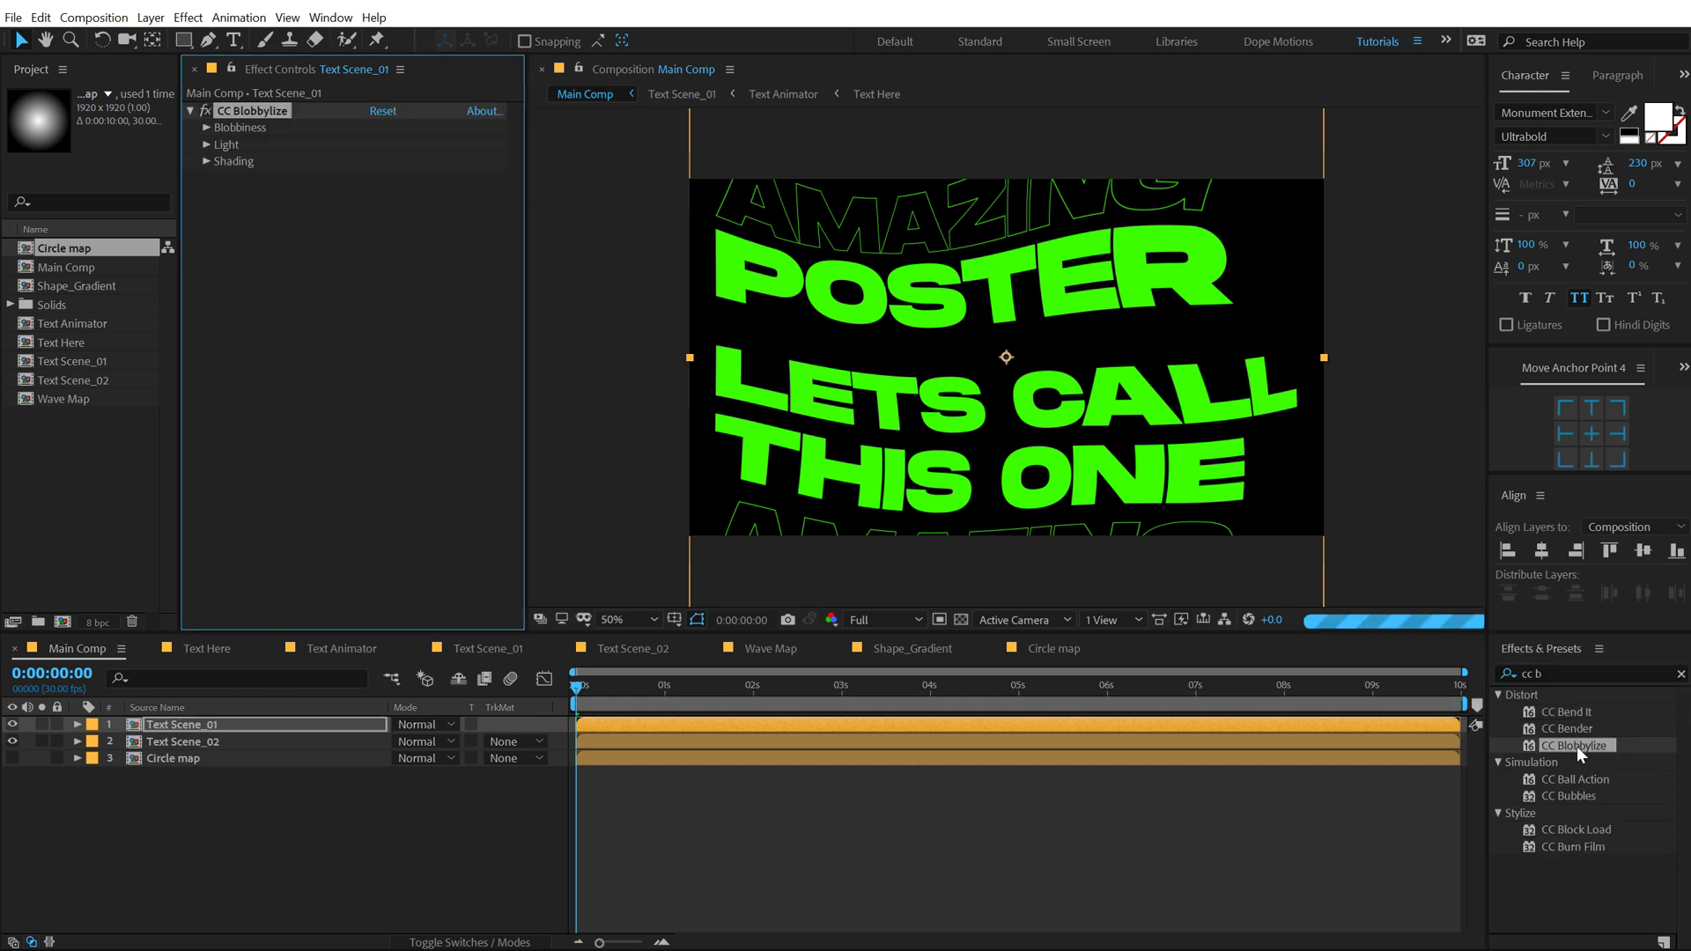
click(206, 126)
click(402, 150)
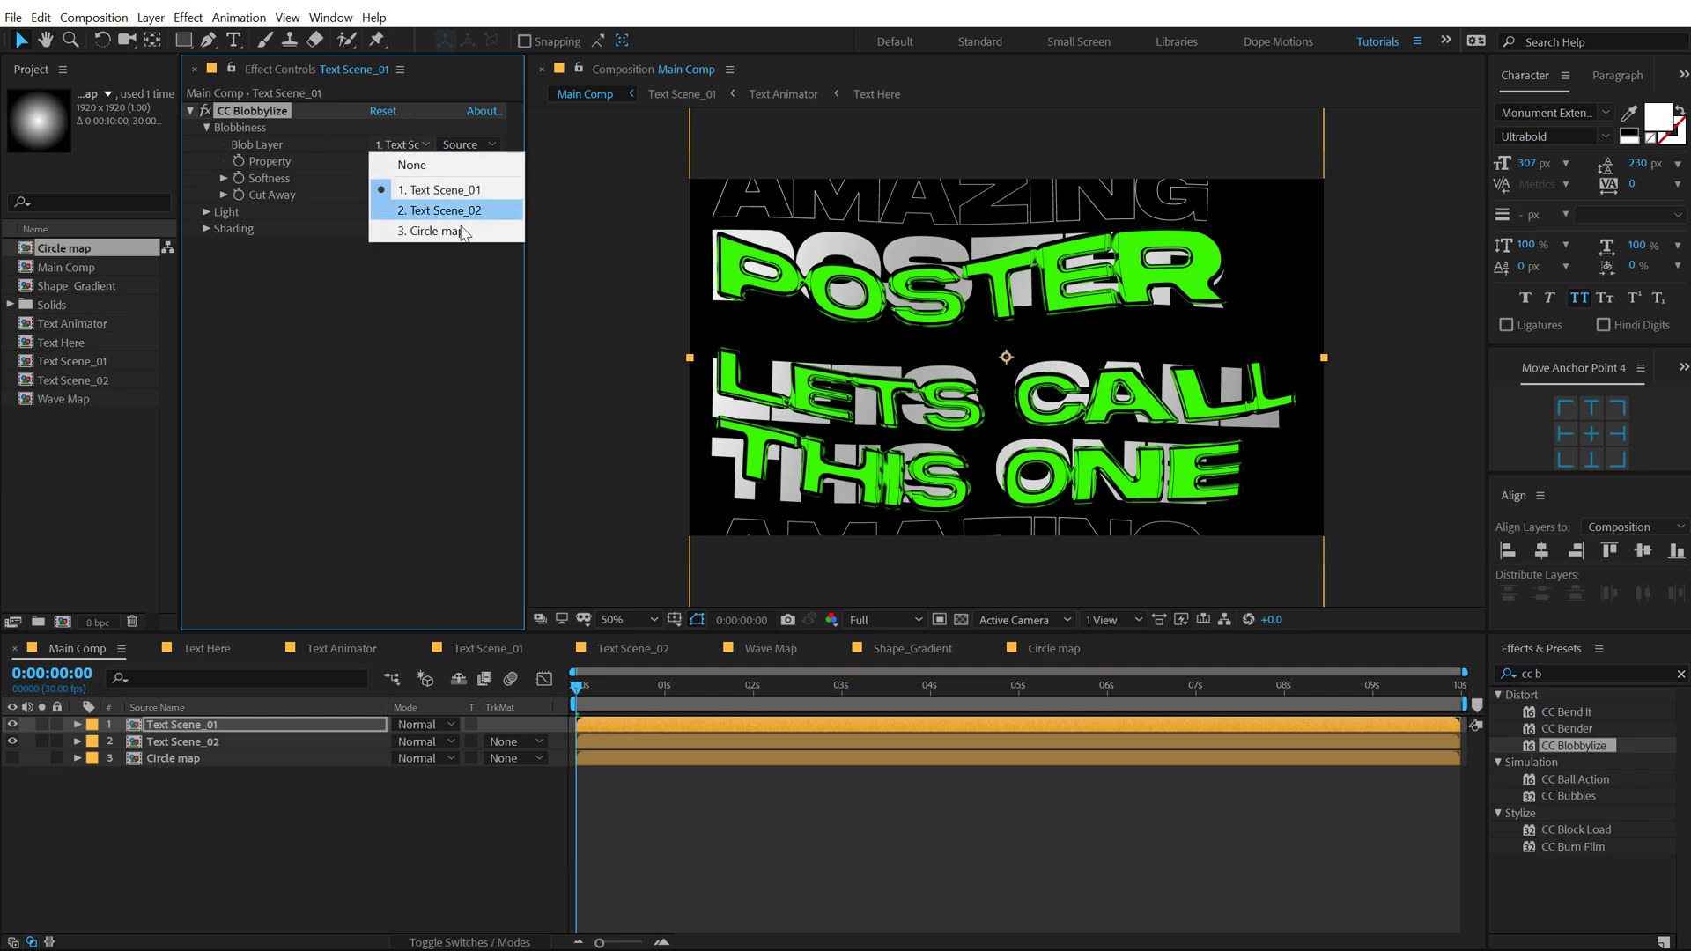
click(432, 229)
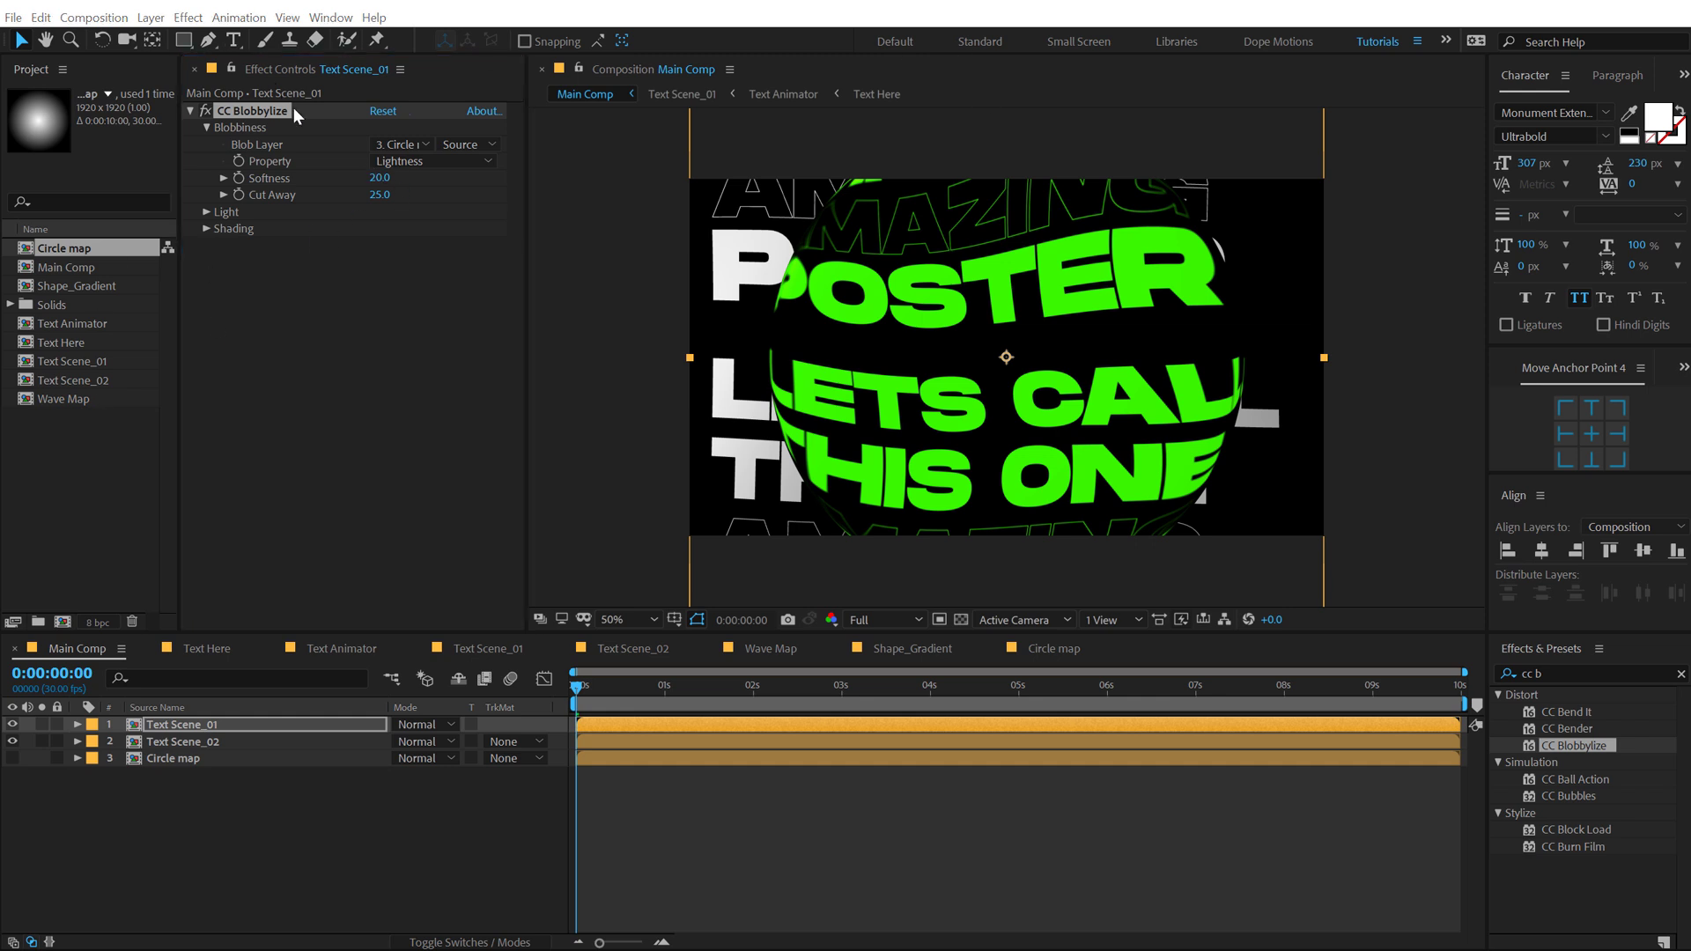
Step: Set Text Scene_01's CC Blobbylize Cut Away to 60 and Softness to 200, and preview the moving sphere up to 0:00:03:12
drag(380, 177, 483, 187)
drag(658, 187, 1006, 191)
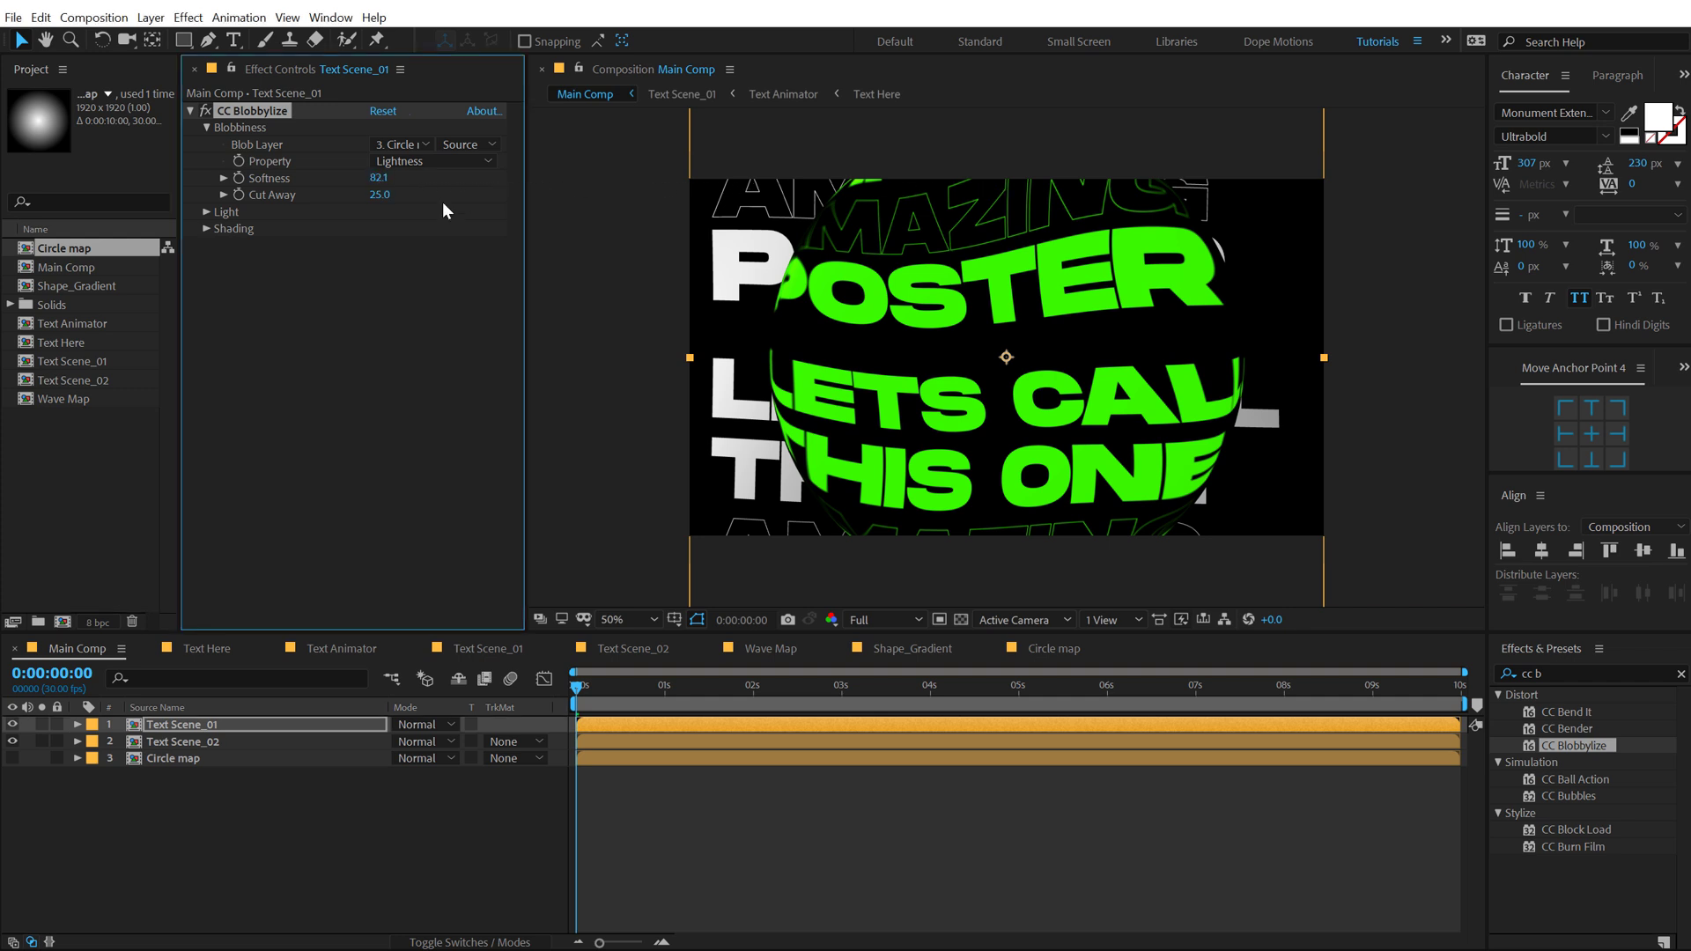
drag(378, 177, 534, 173)
drag(378, 196, 484, 197)
click(371, 194)
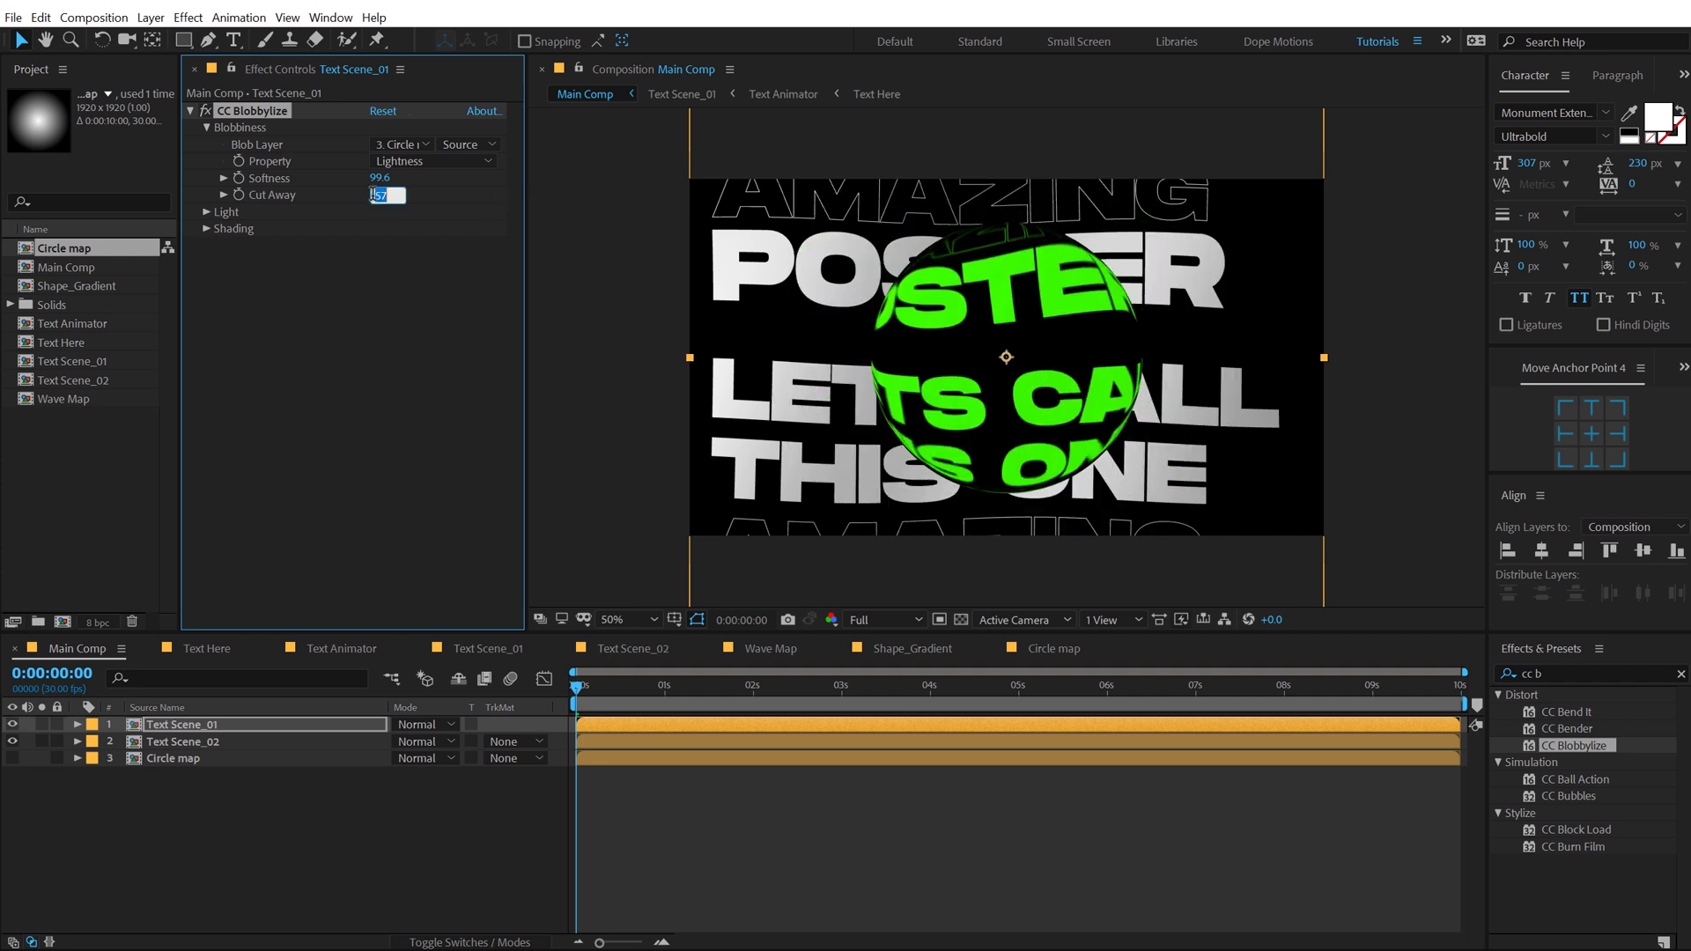
text(60)
key(Return)
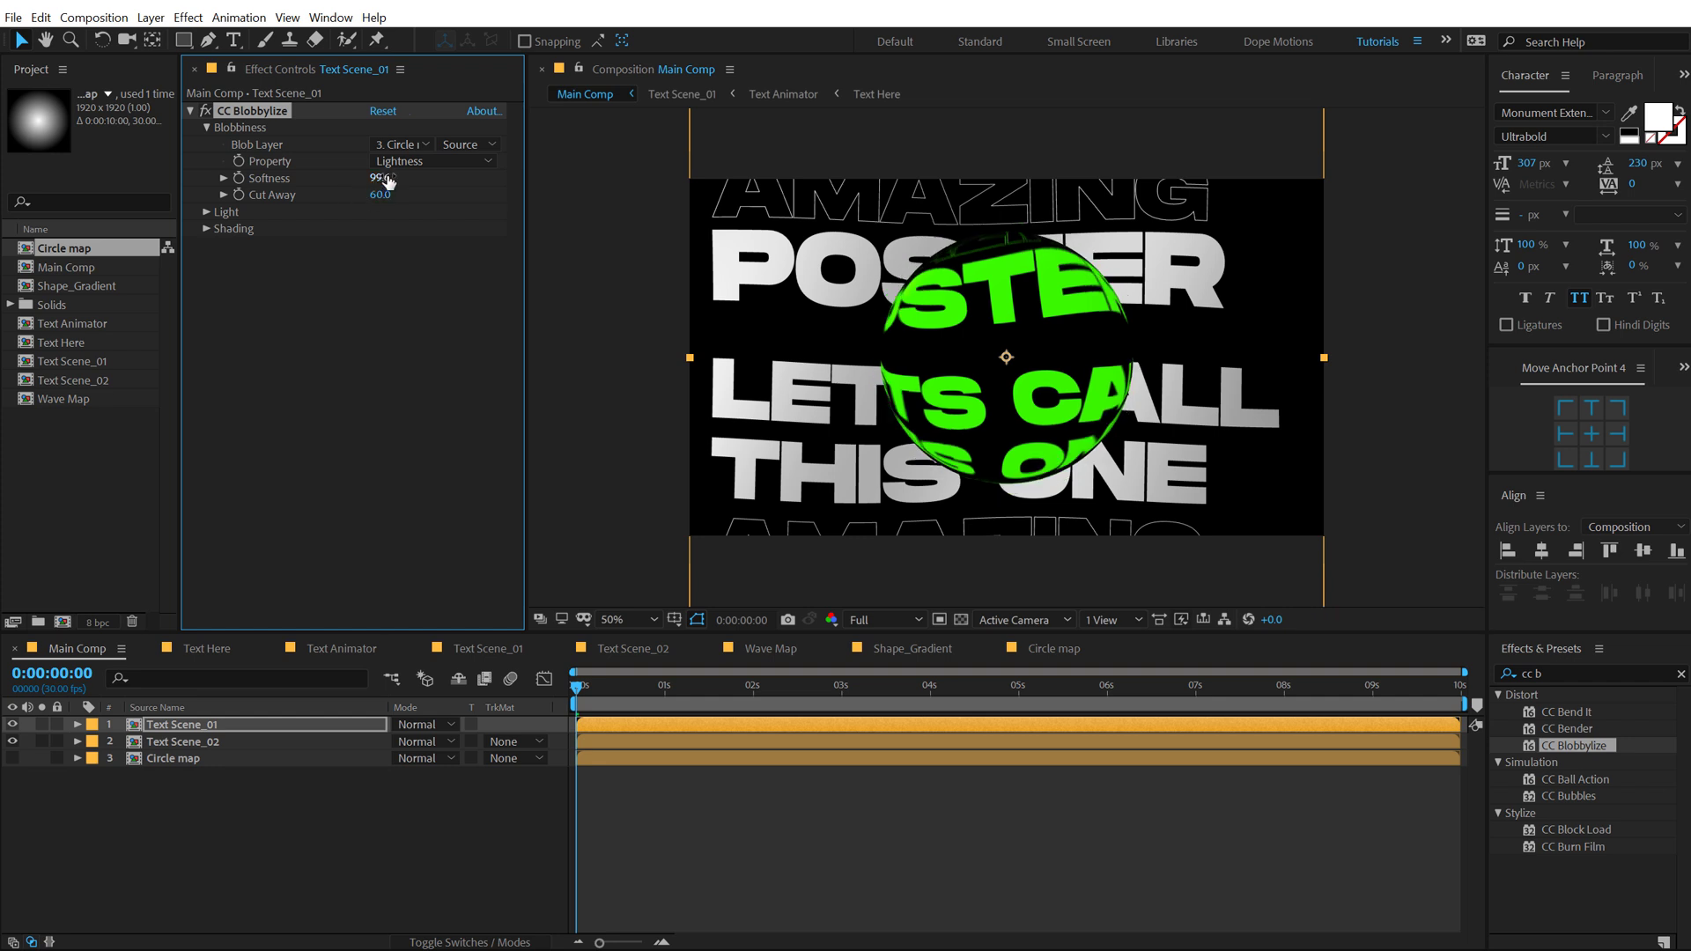
click(386, 178)
text(200)
key(Return)
key(space)
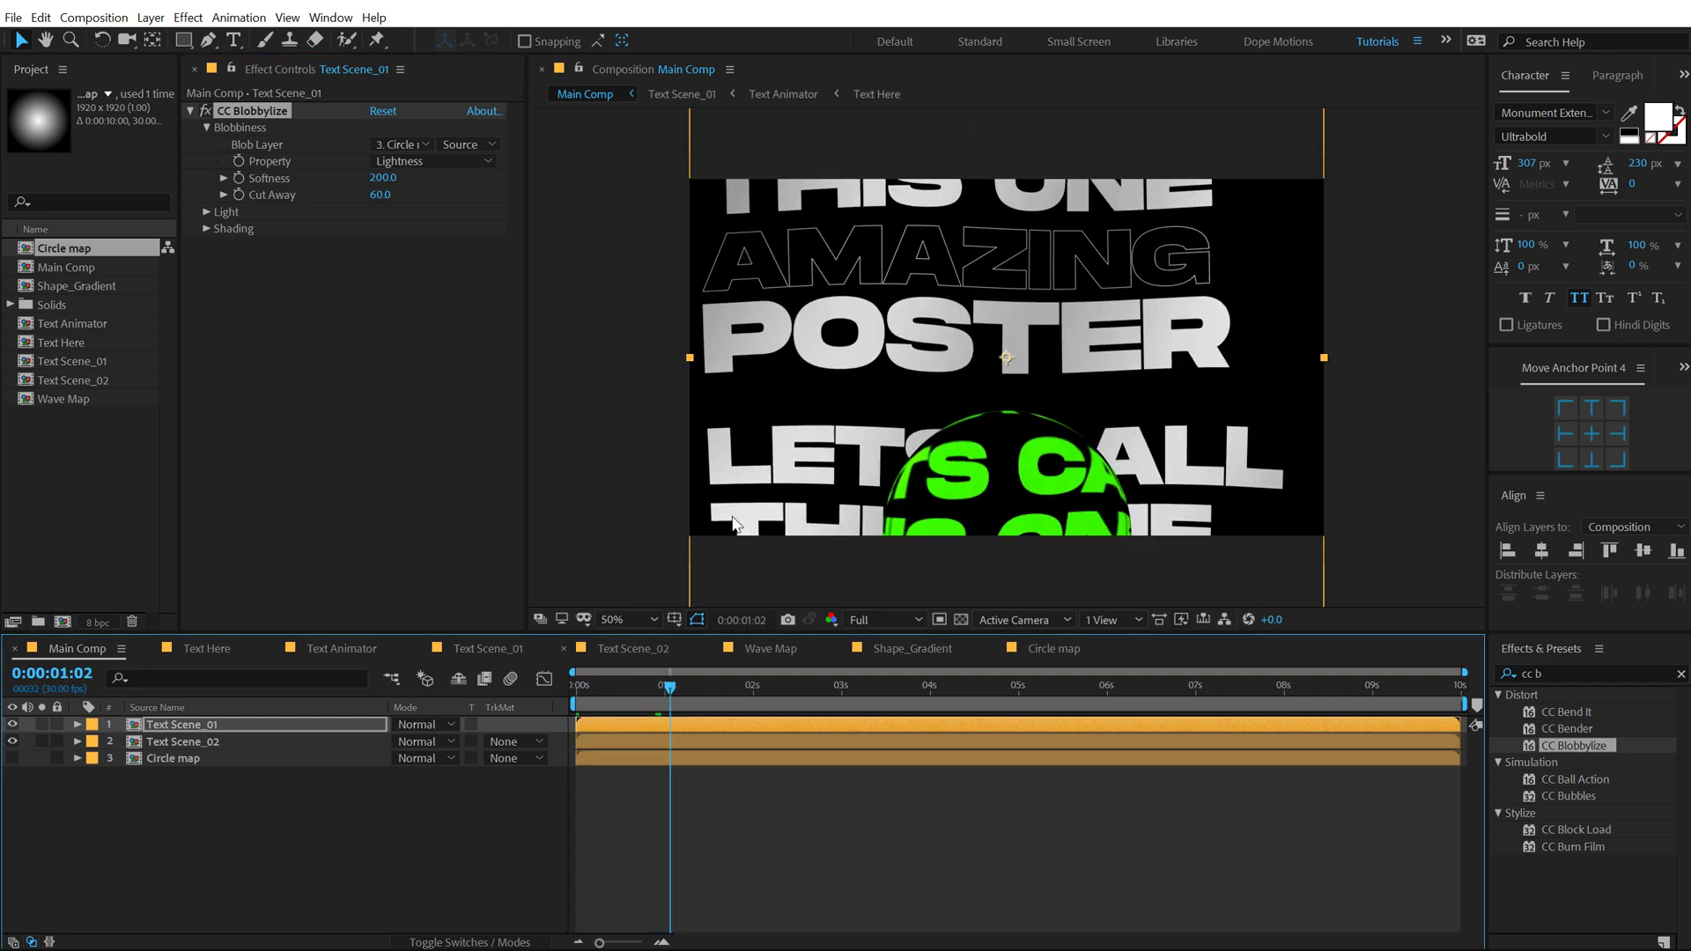
drag(673, 689, 877, 691)
Step: Copy CC Blobbylize from Text Scene_01 onto Text Scene_02 and set the copy's Blob Layer to None
click(201, 742)
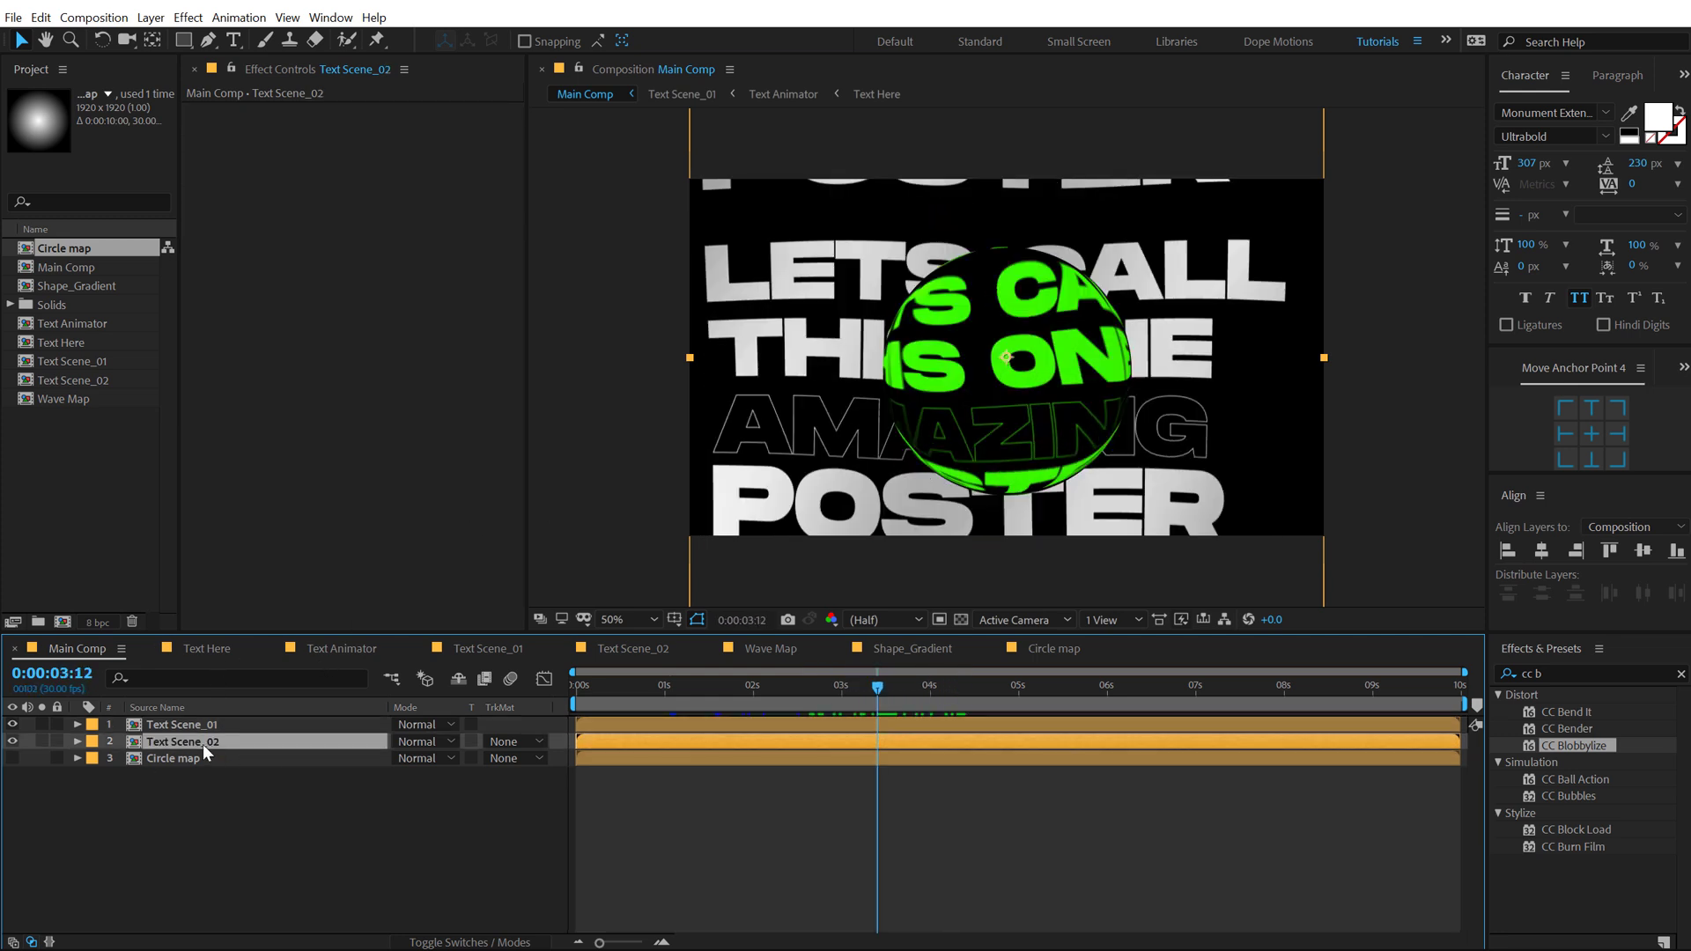
click(179, 725)
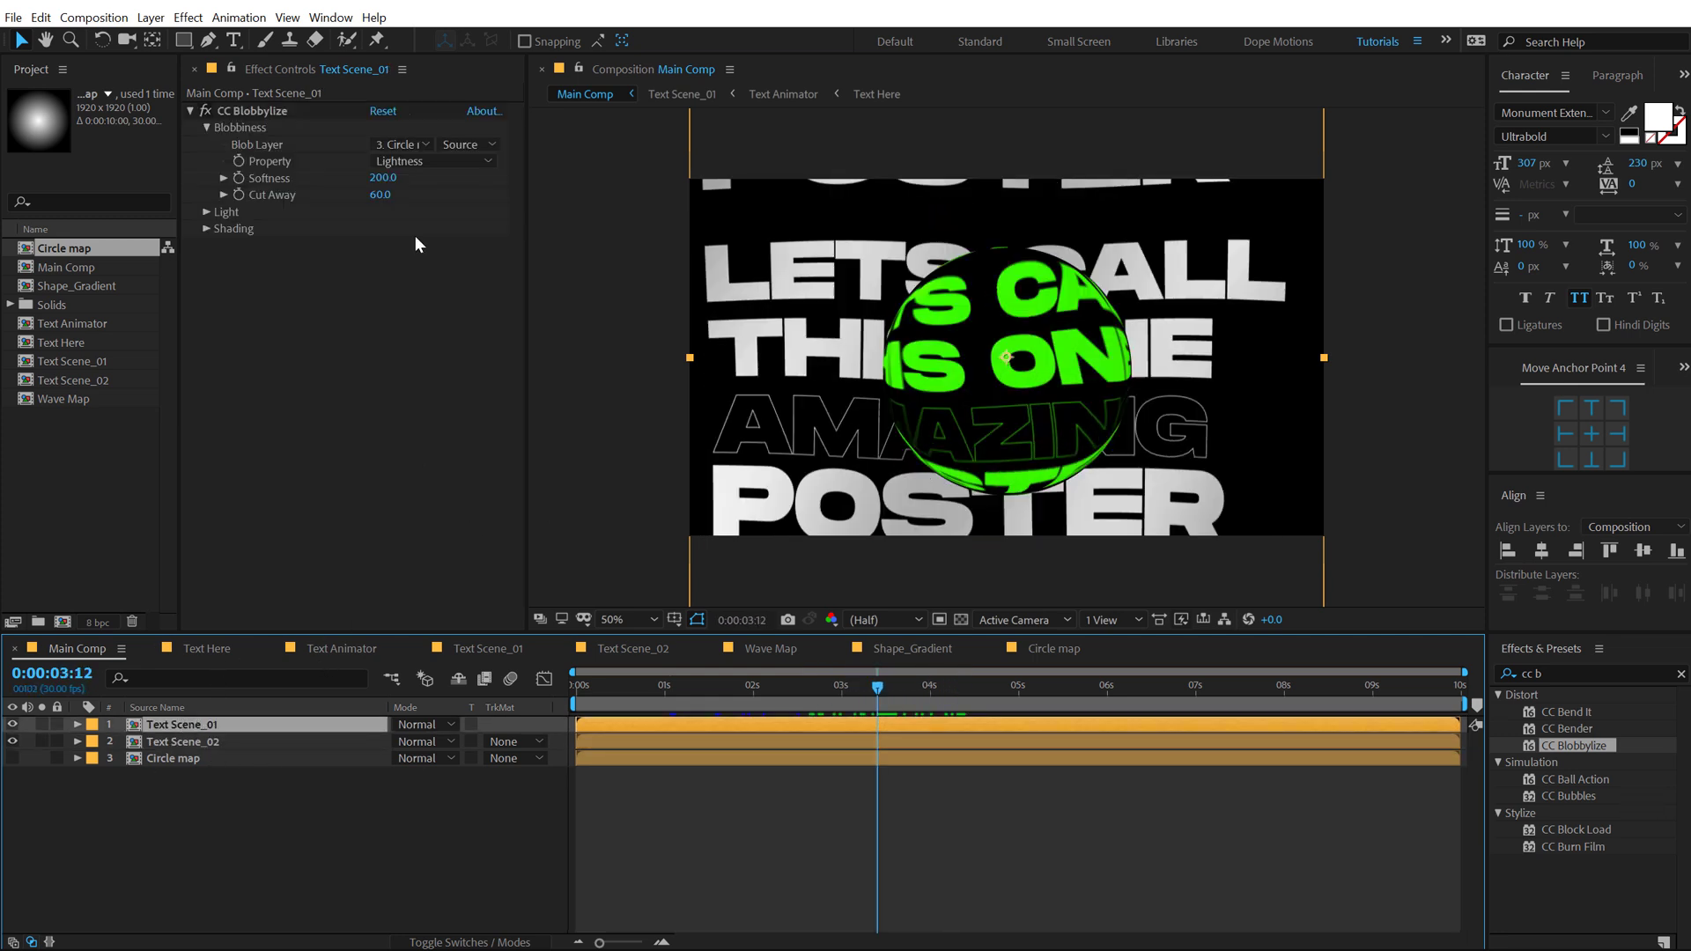
click(247, 113)
key(ctrl+c)
click(198, 741)
key(ctrl+v)
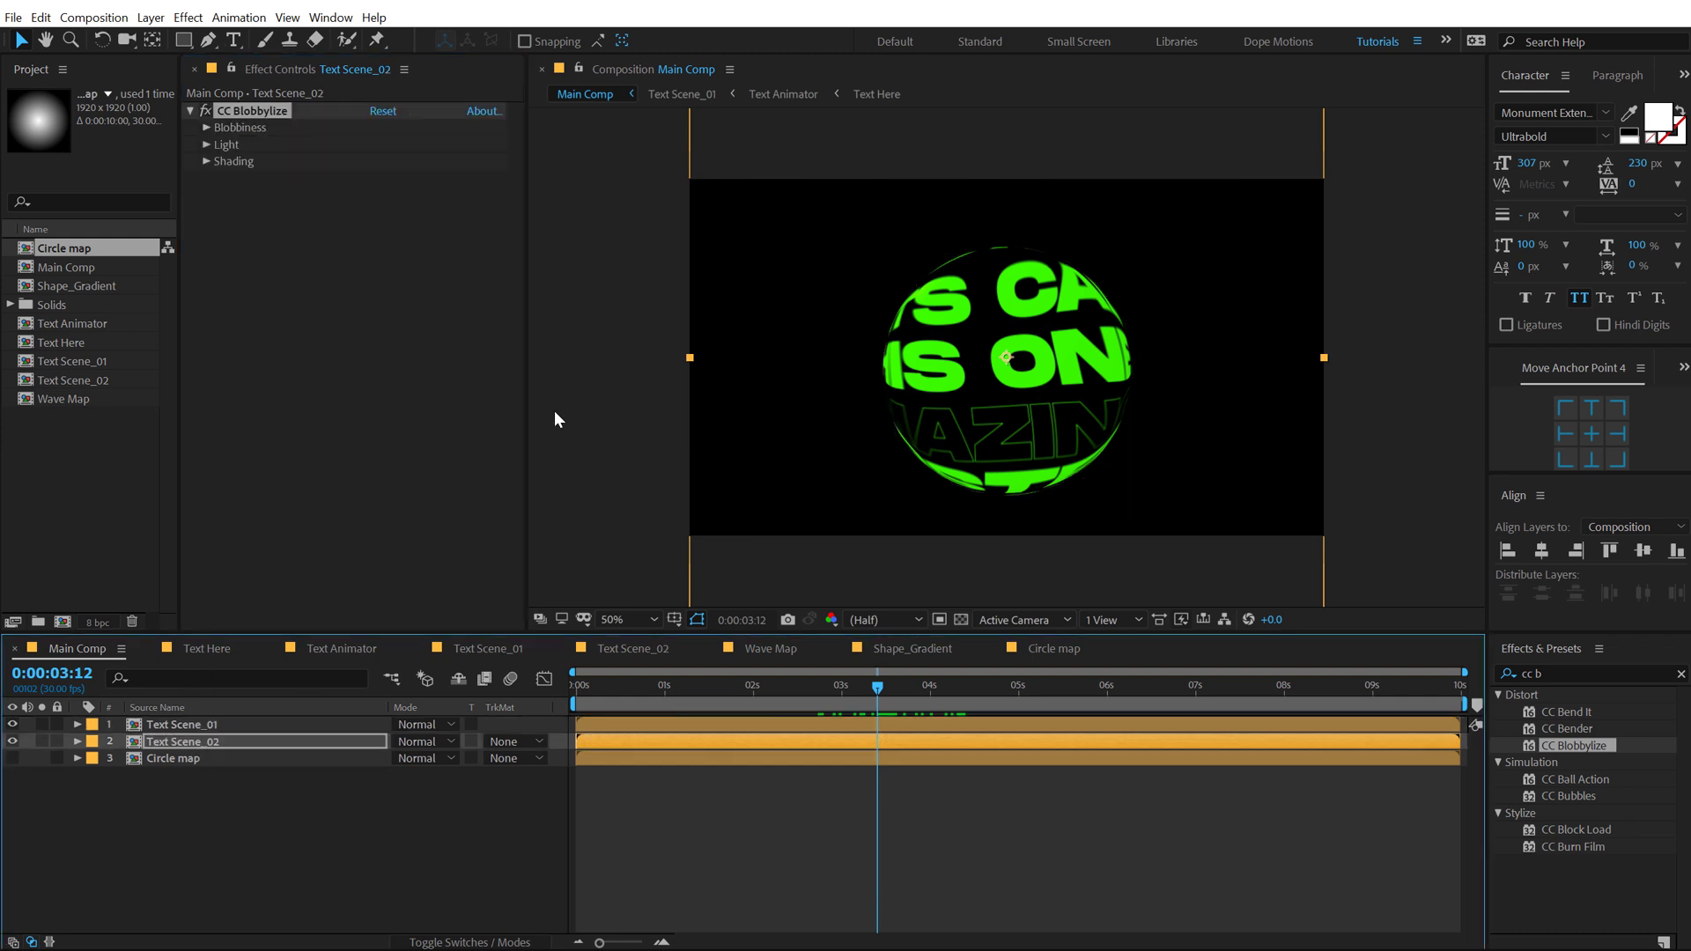
click(206, 127)
click(402, 144)
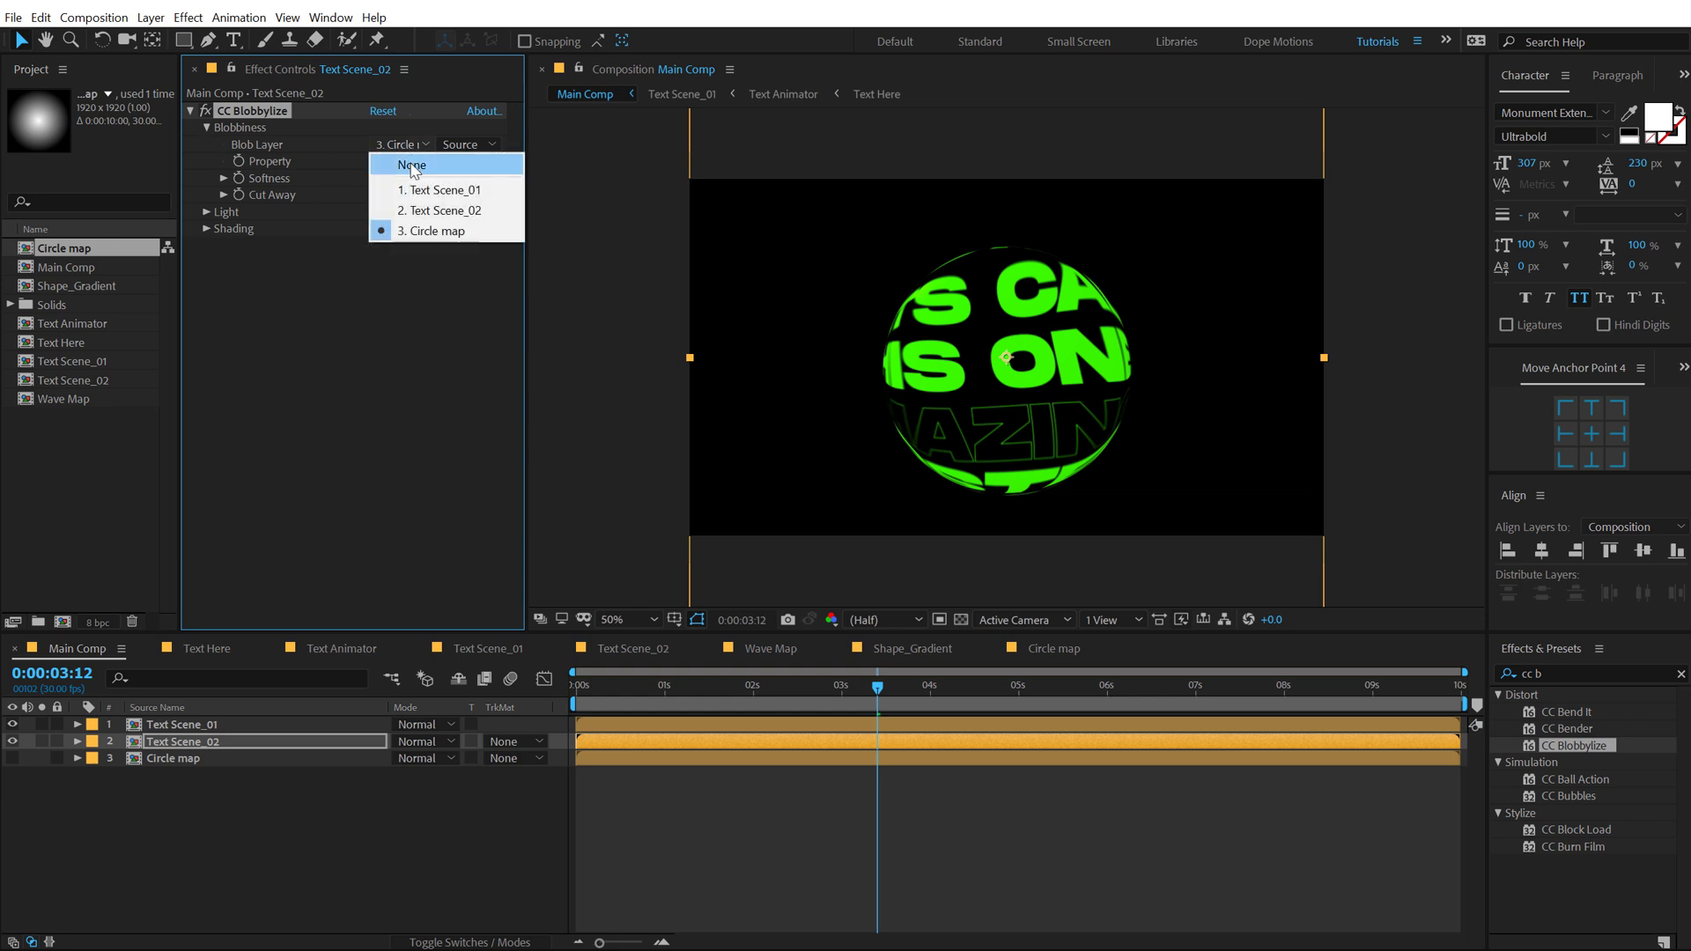
click(411, 166)
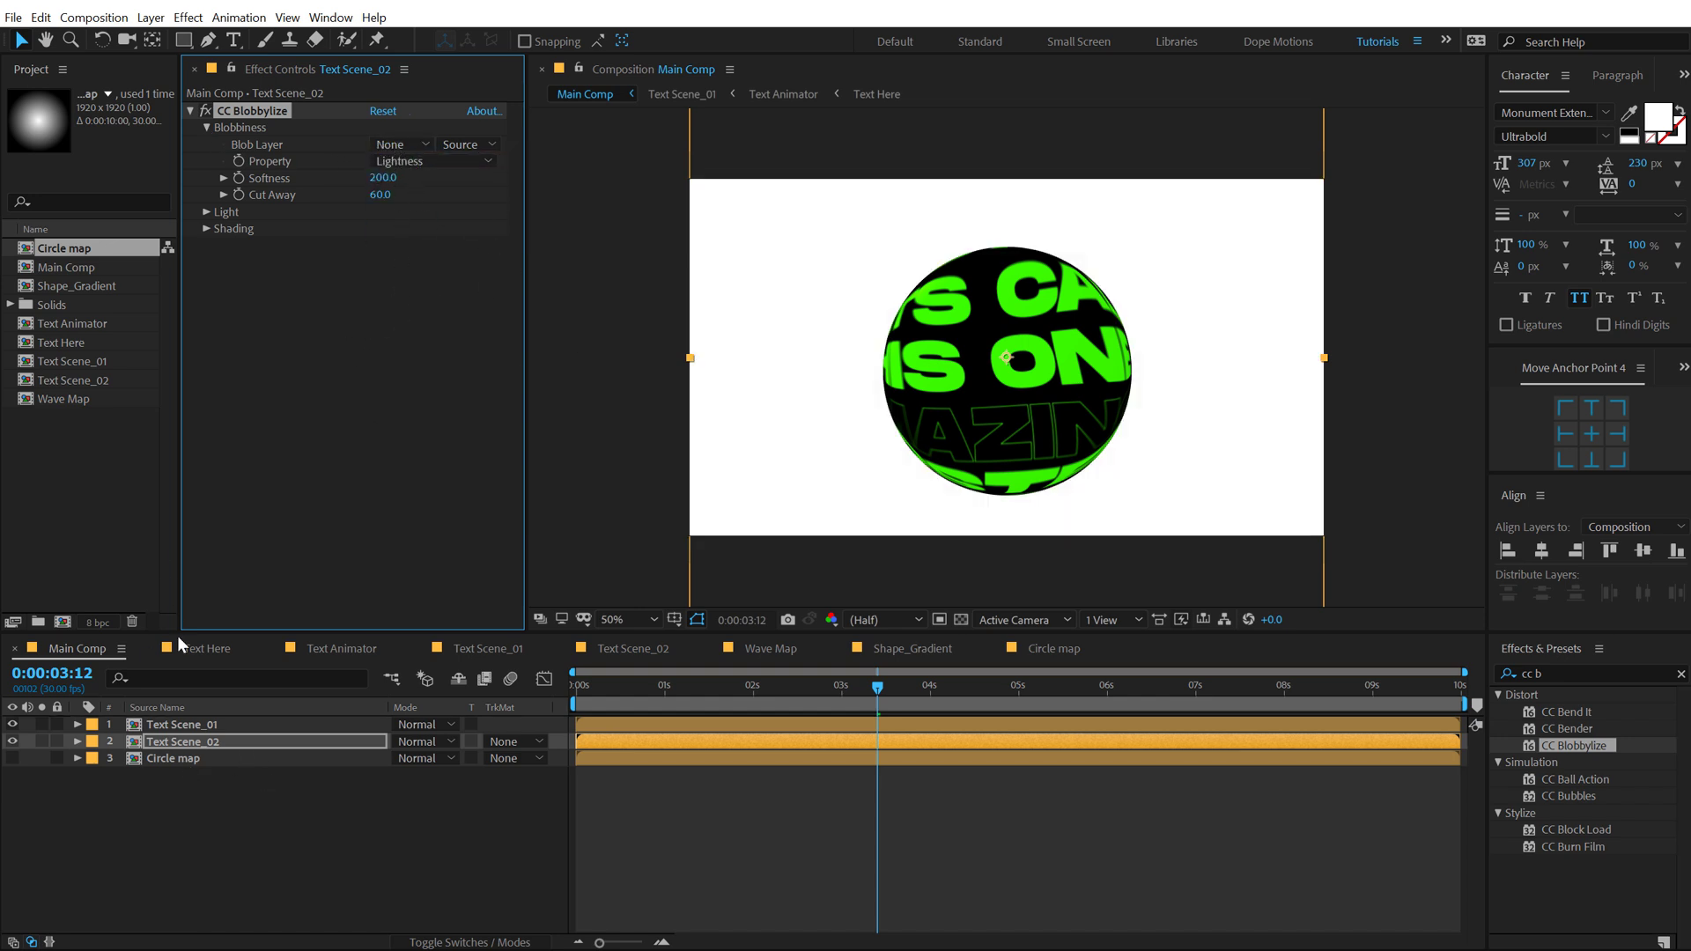
Step: Duplicate the Circle map composition in the project and open the duplicate
drag(182, 341, 233, 341)
click(77, 246)
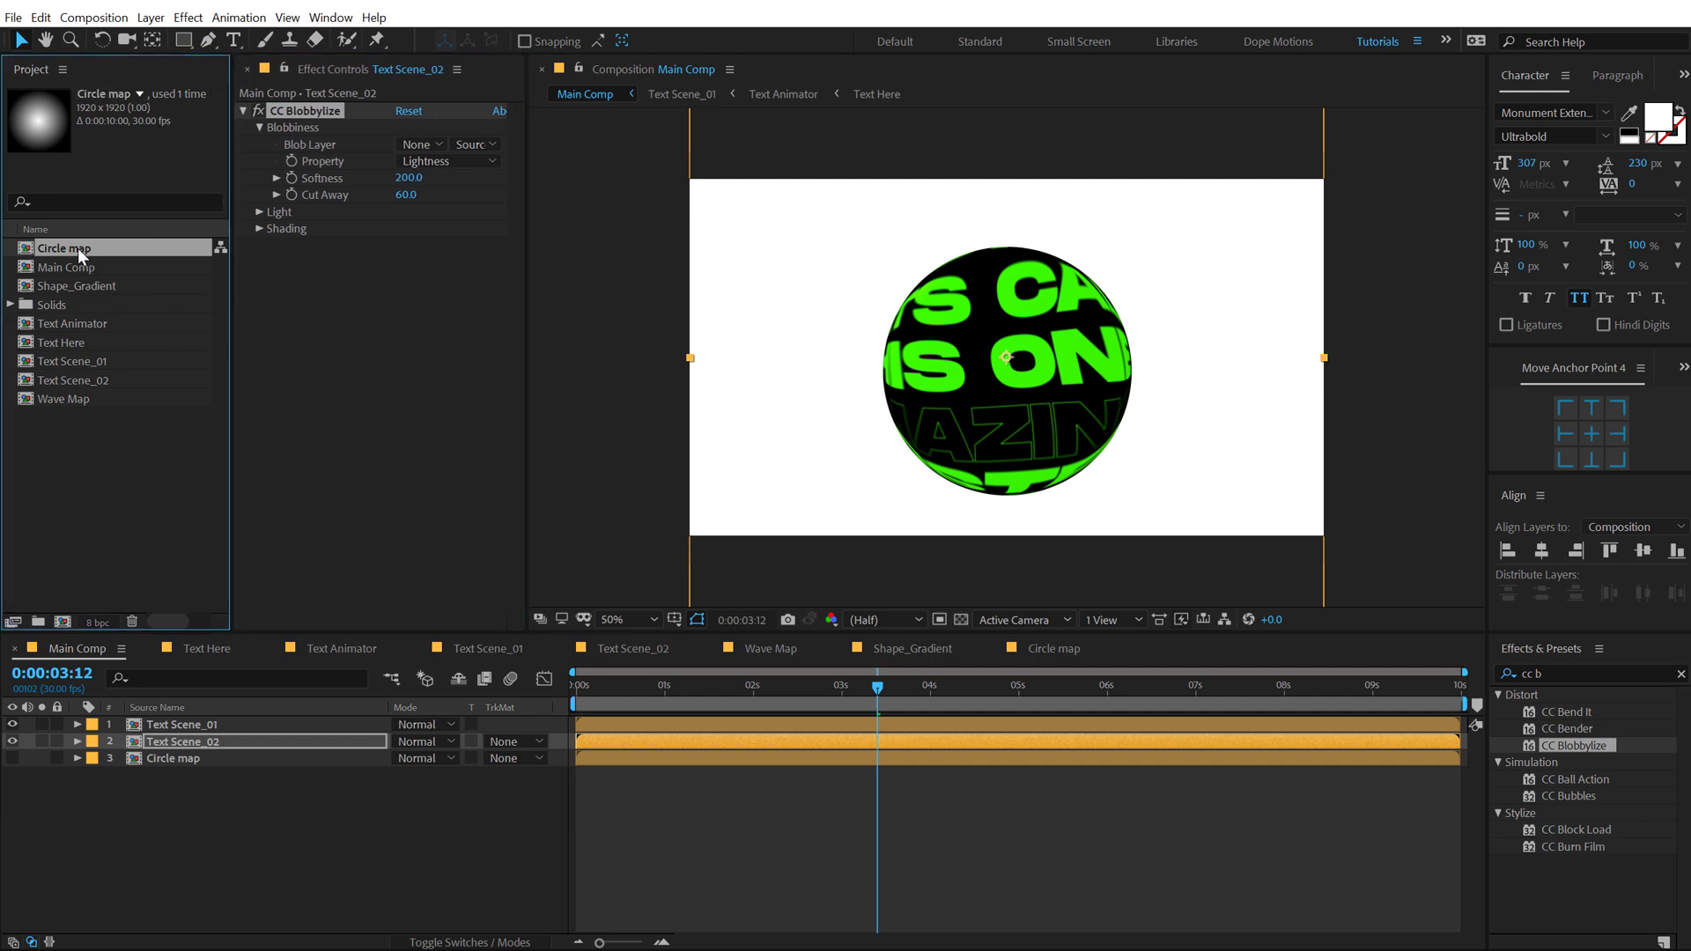
key(ctrl+d)
double_click(78, 268)
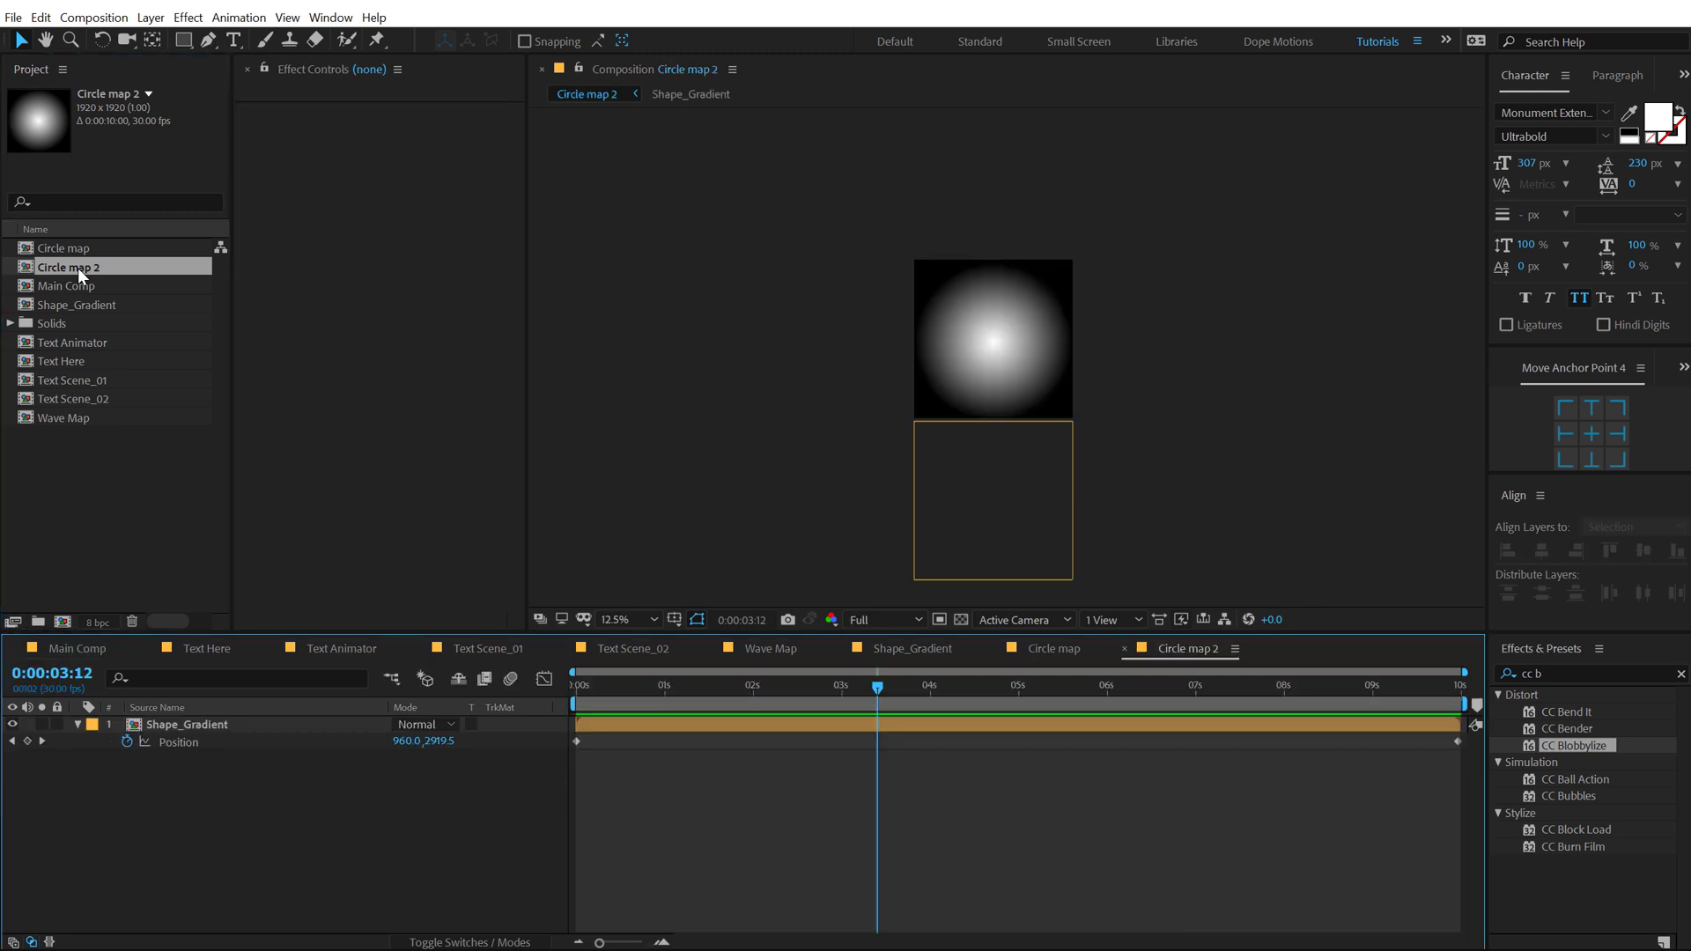
Step: Duplicate the Shape_Gradient composition and replace the Shape_Gradient layer in Circle map 2 with the duplicate
click(189, 727)
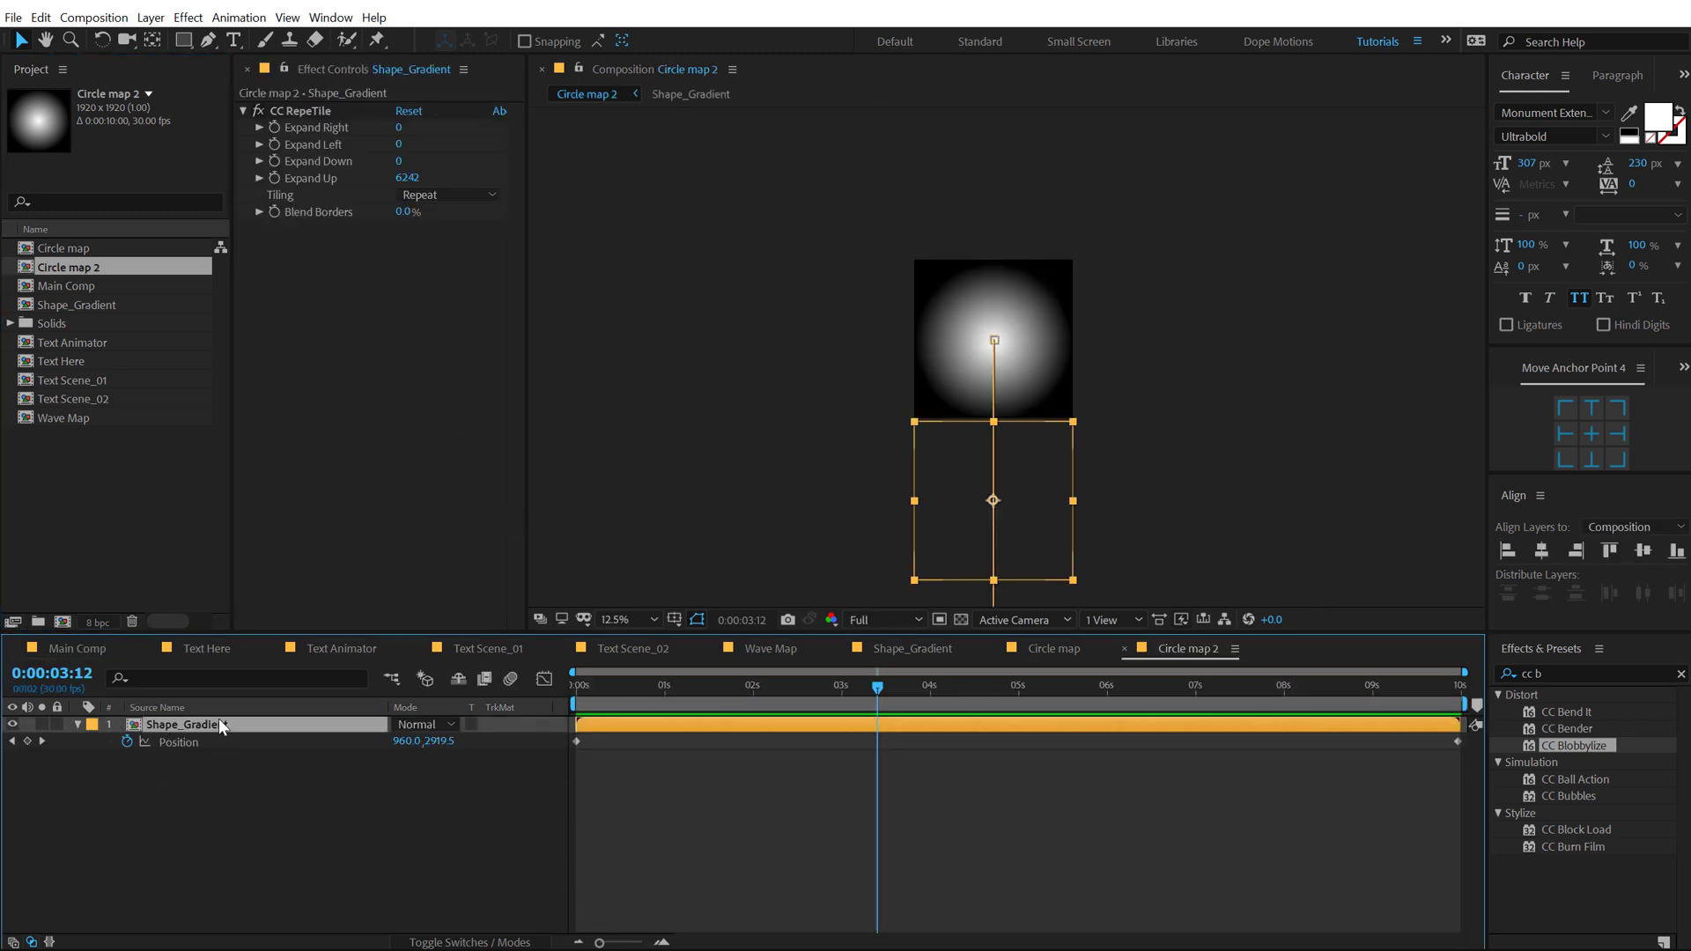
click(76, 305)
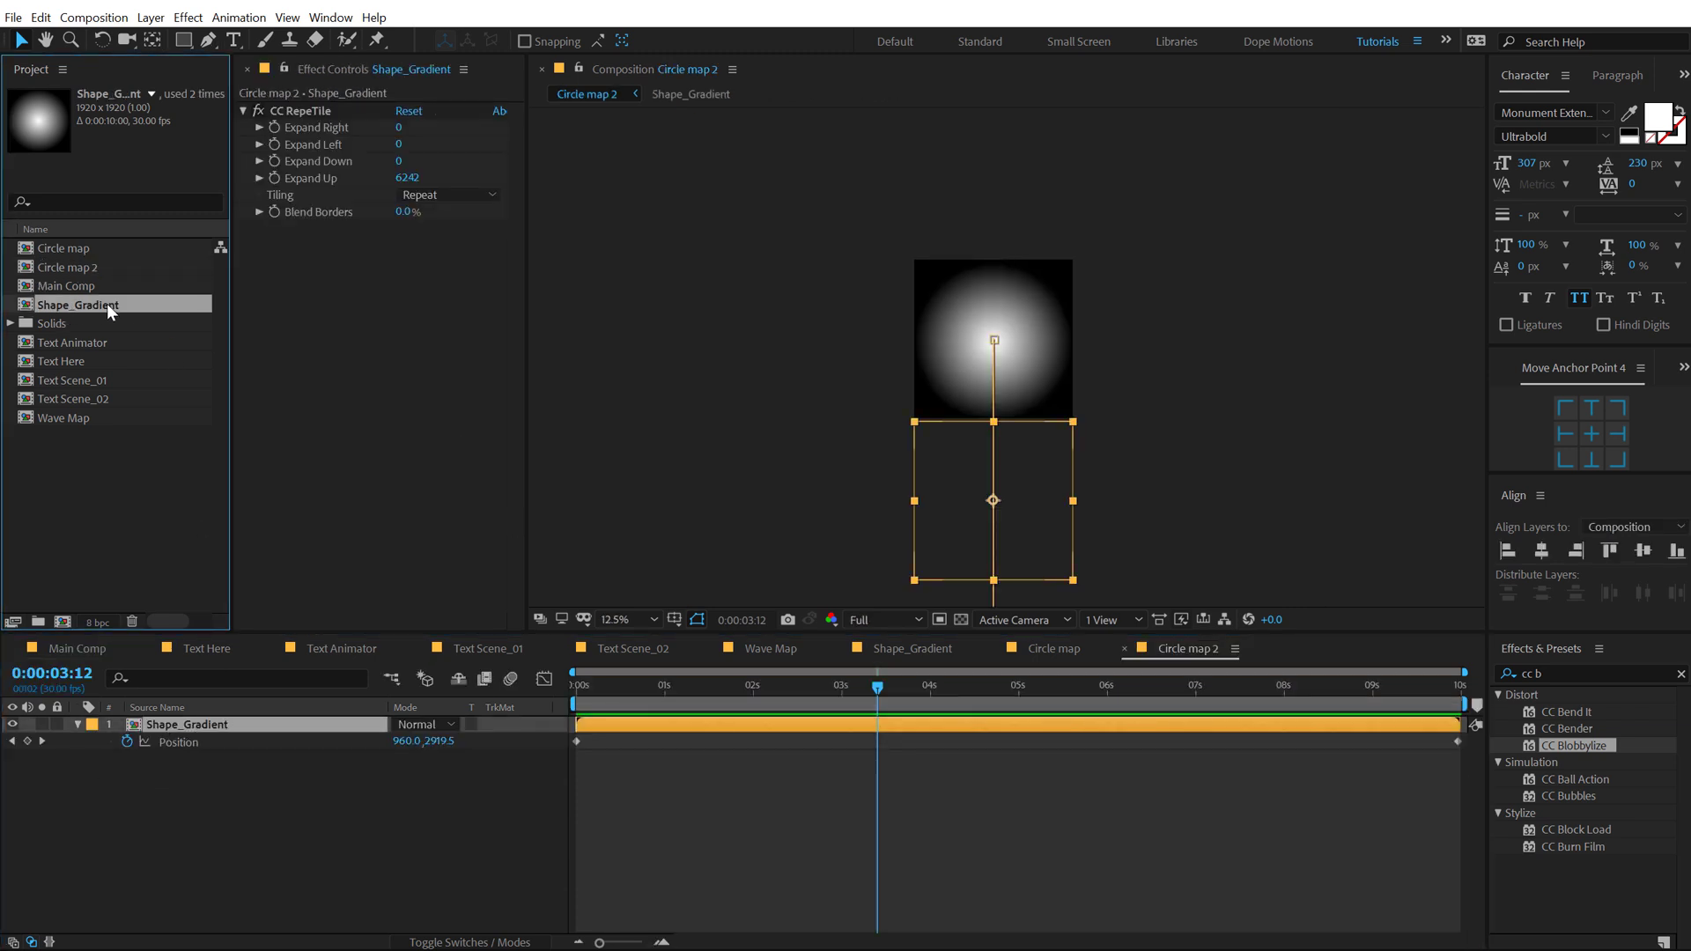
key(ctrl+d)
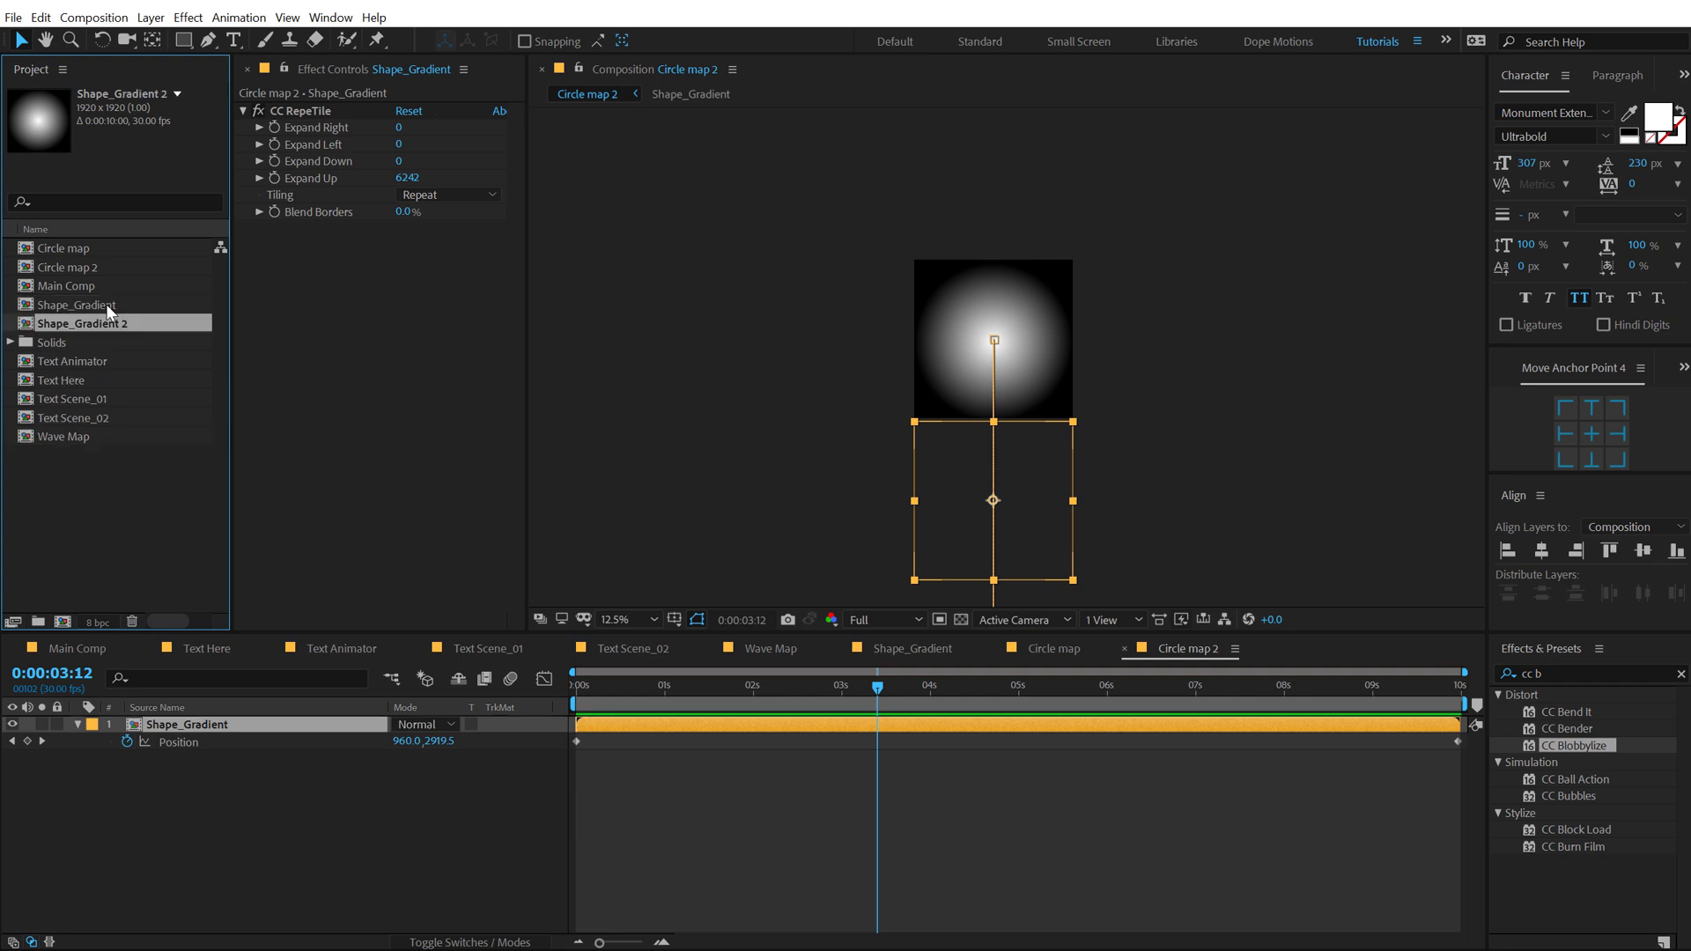
drag(97, 324, 177, 722)
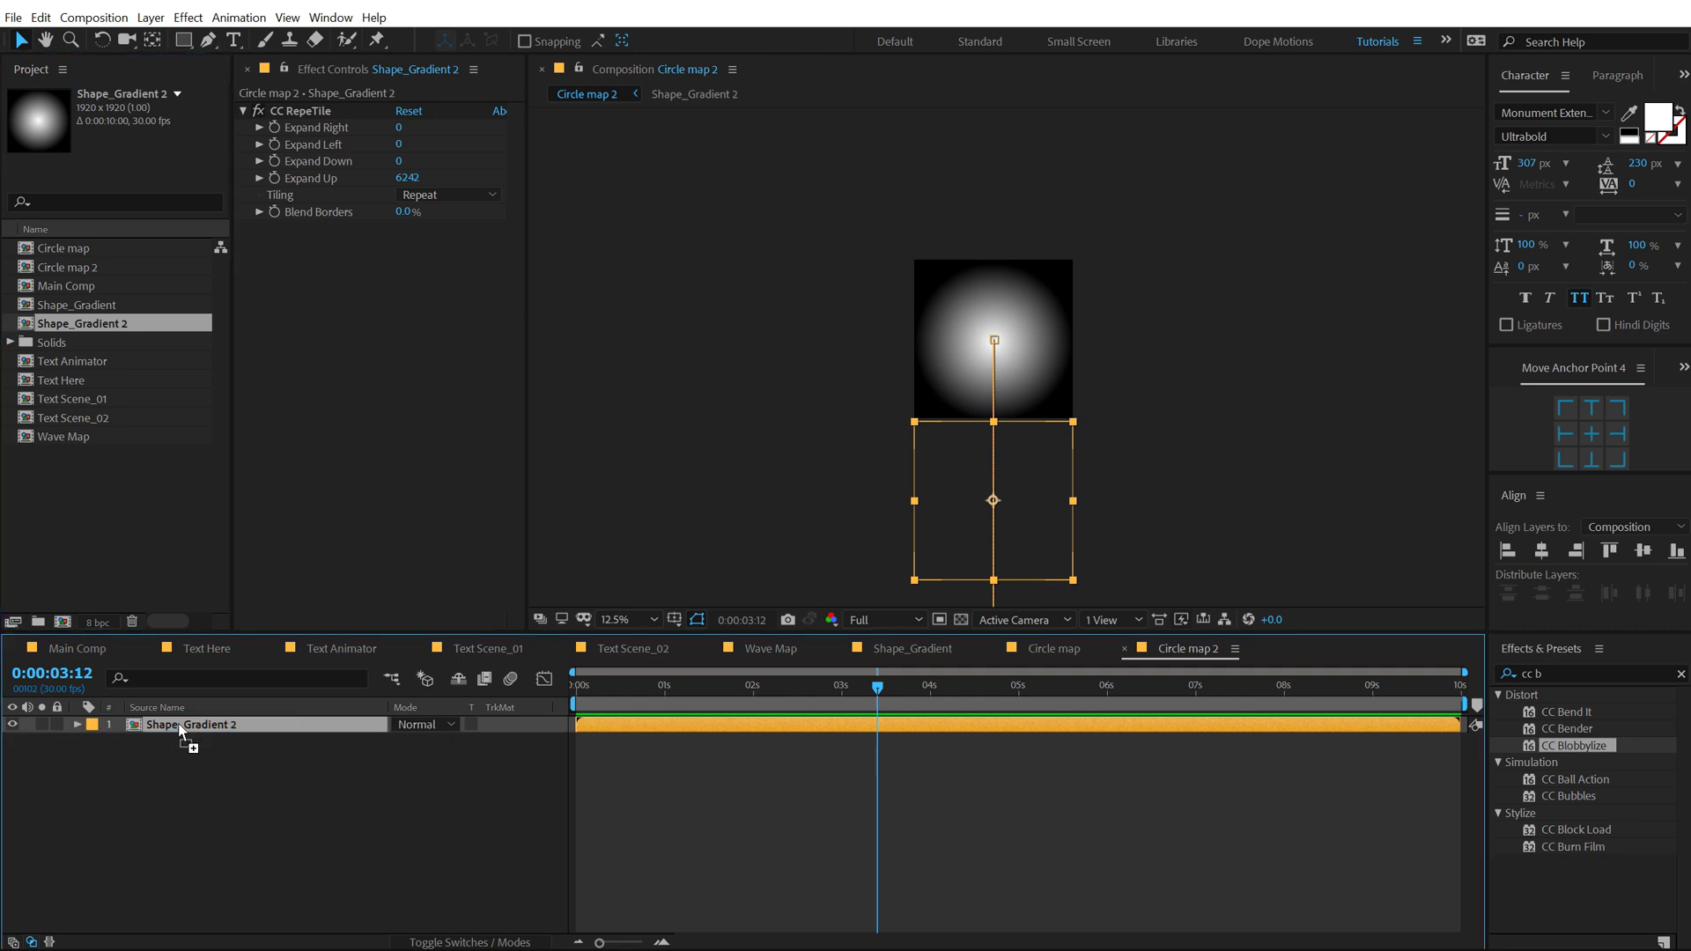
Step: Apply the Invert effect to the Shape_Gradient 2 layer in Circle map 2
click(1589, 676)
text(inve)
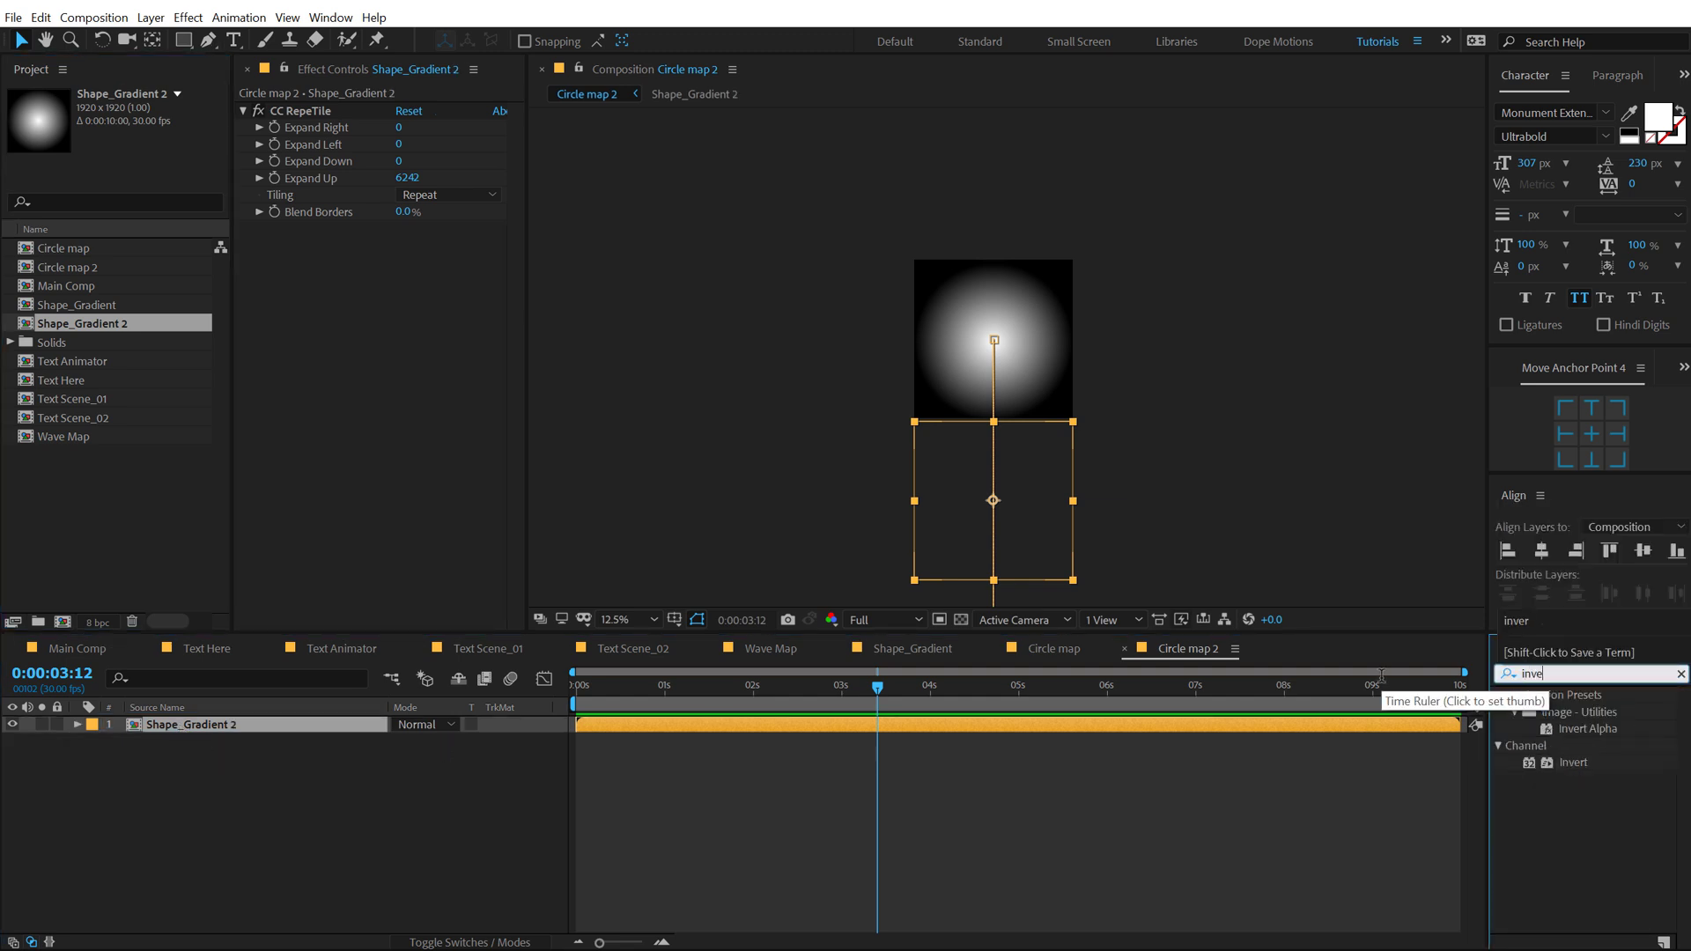
double_click(1566, 763)
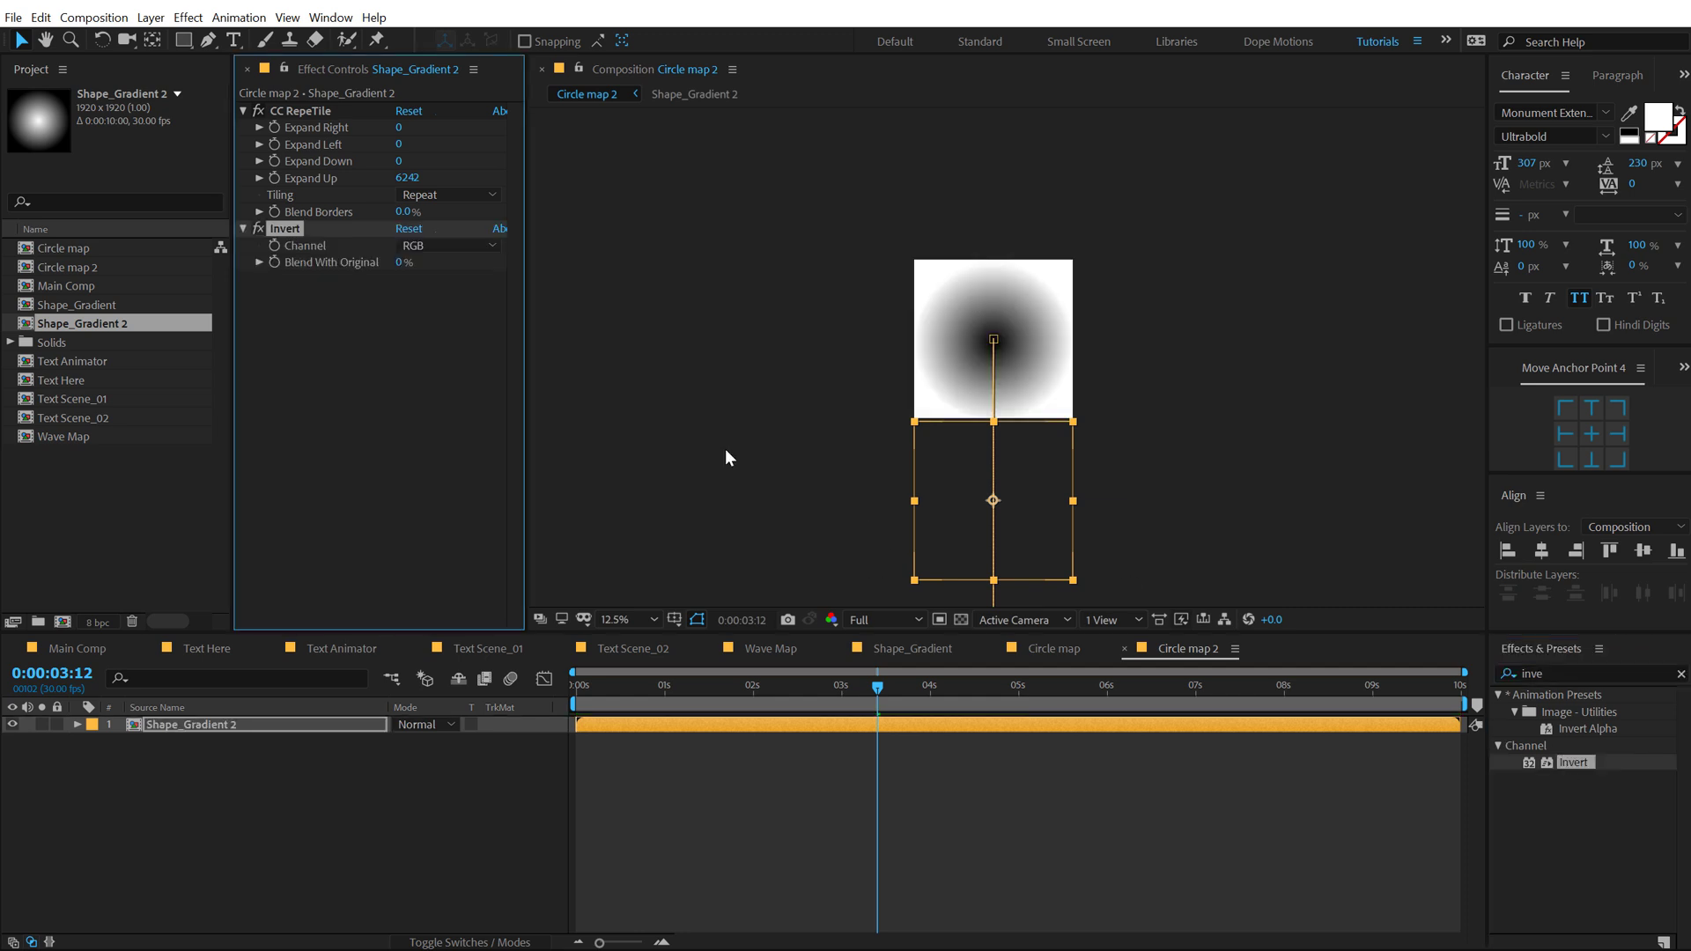
Step: Add Circle map 2 as the lowest layer in Main Comp and hide it
click(81, 650)
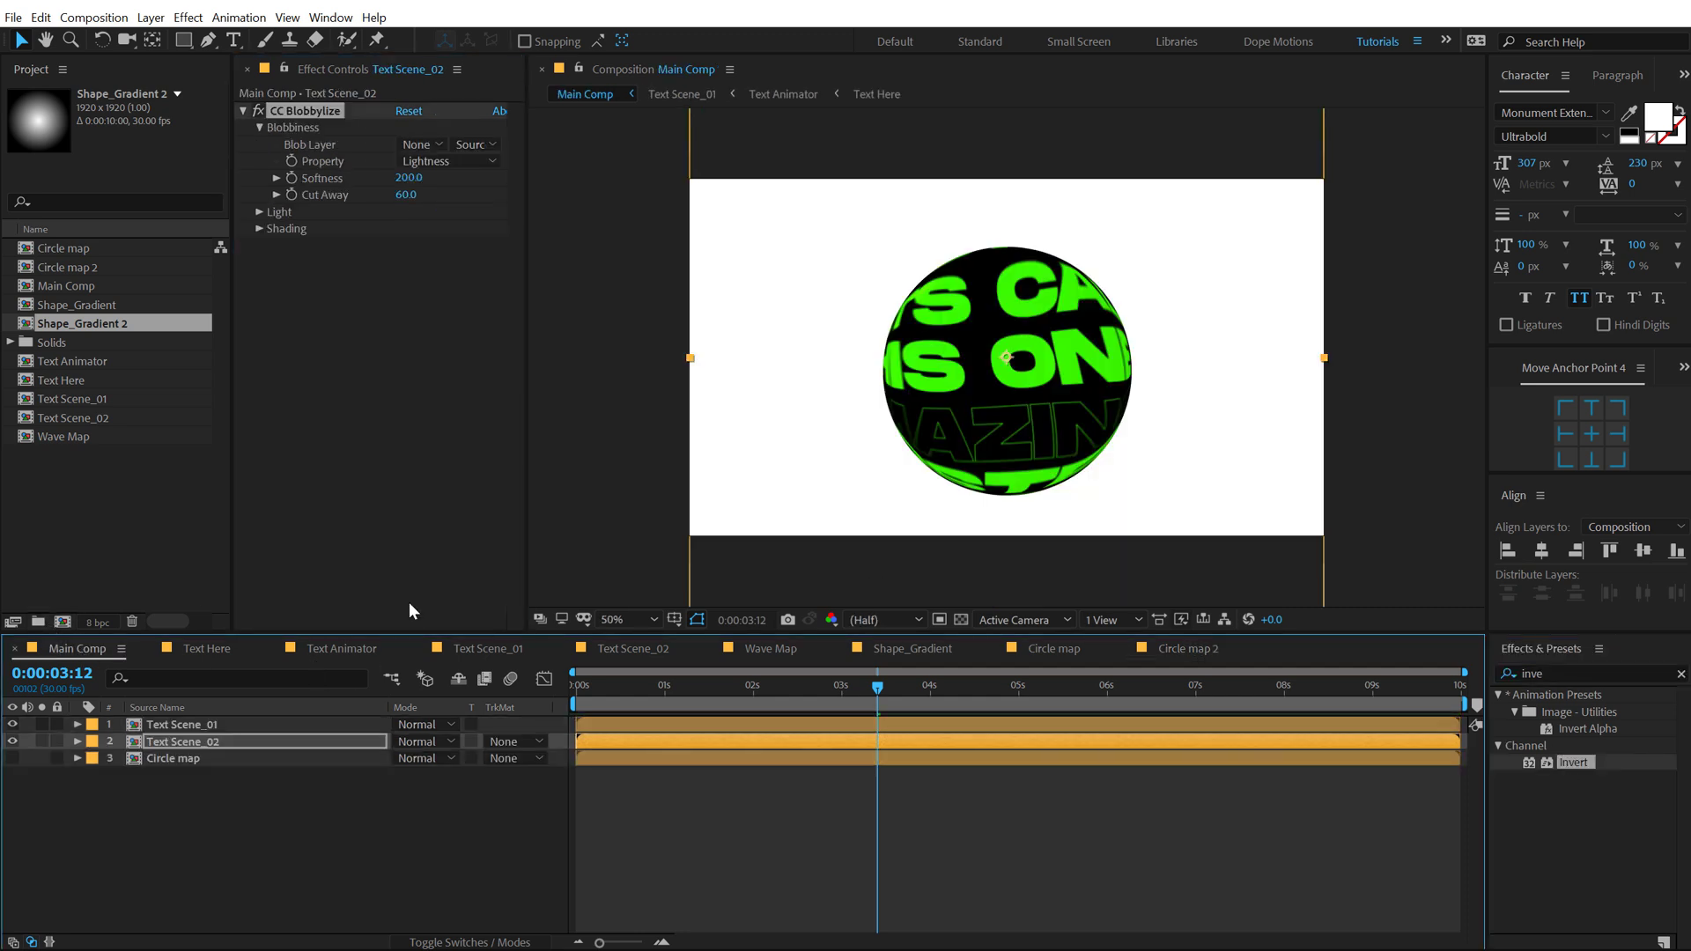
drag(63, 271, 135, 785)
click(12, 775)
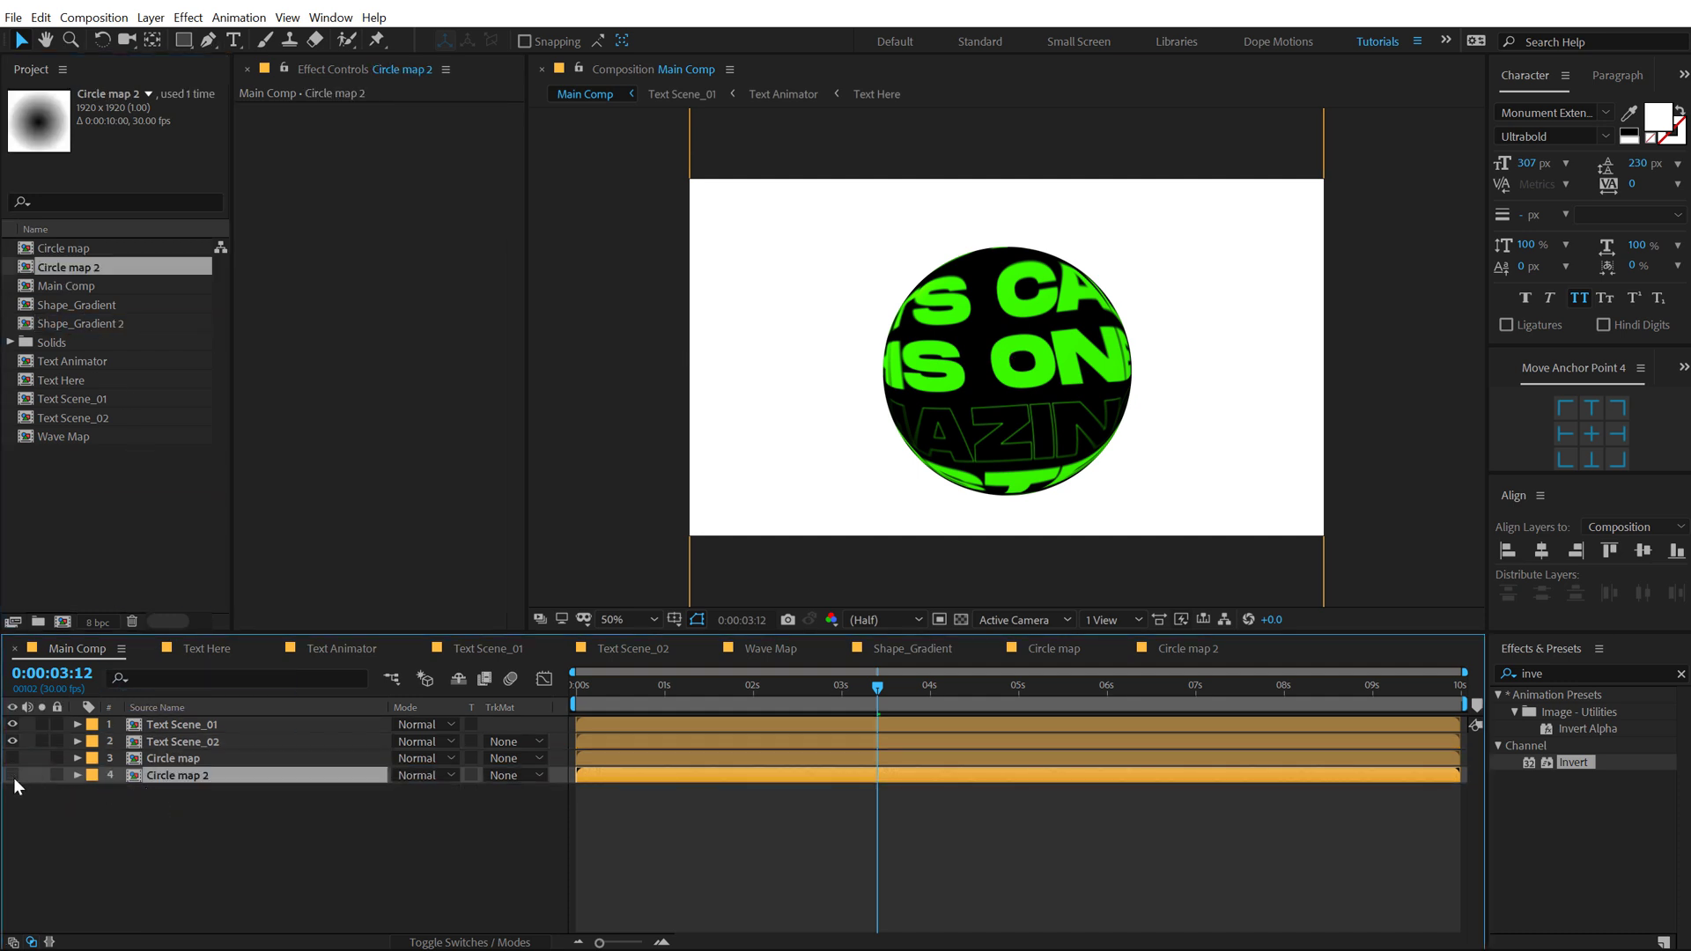
Step: Set Text Scene_02's CC Blobbylize Blob Layer to Circle map 2 and its Cut Away to 40
click(218, 740)
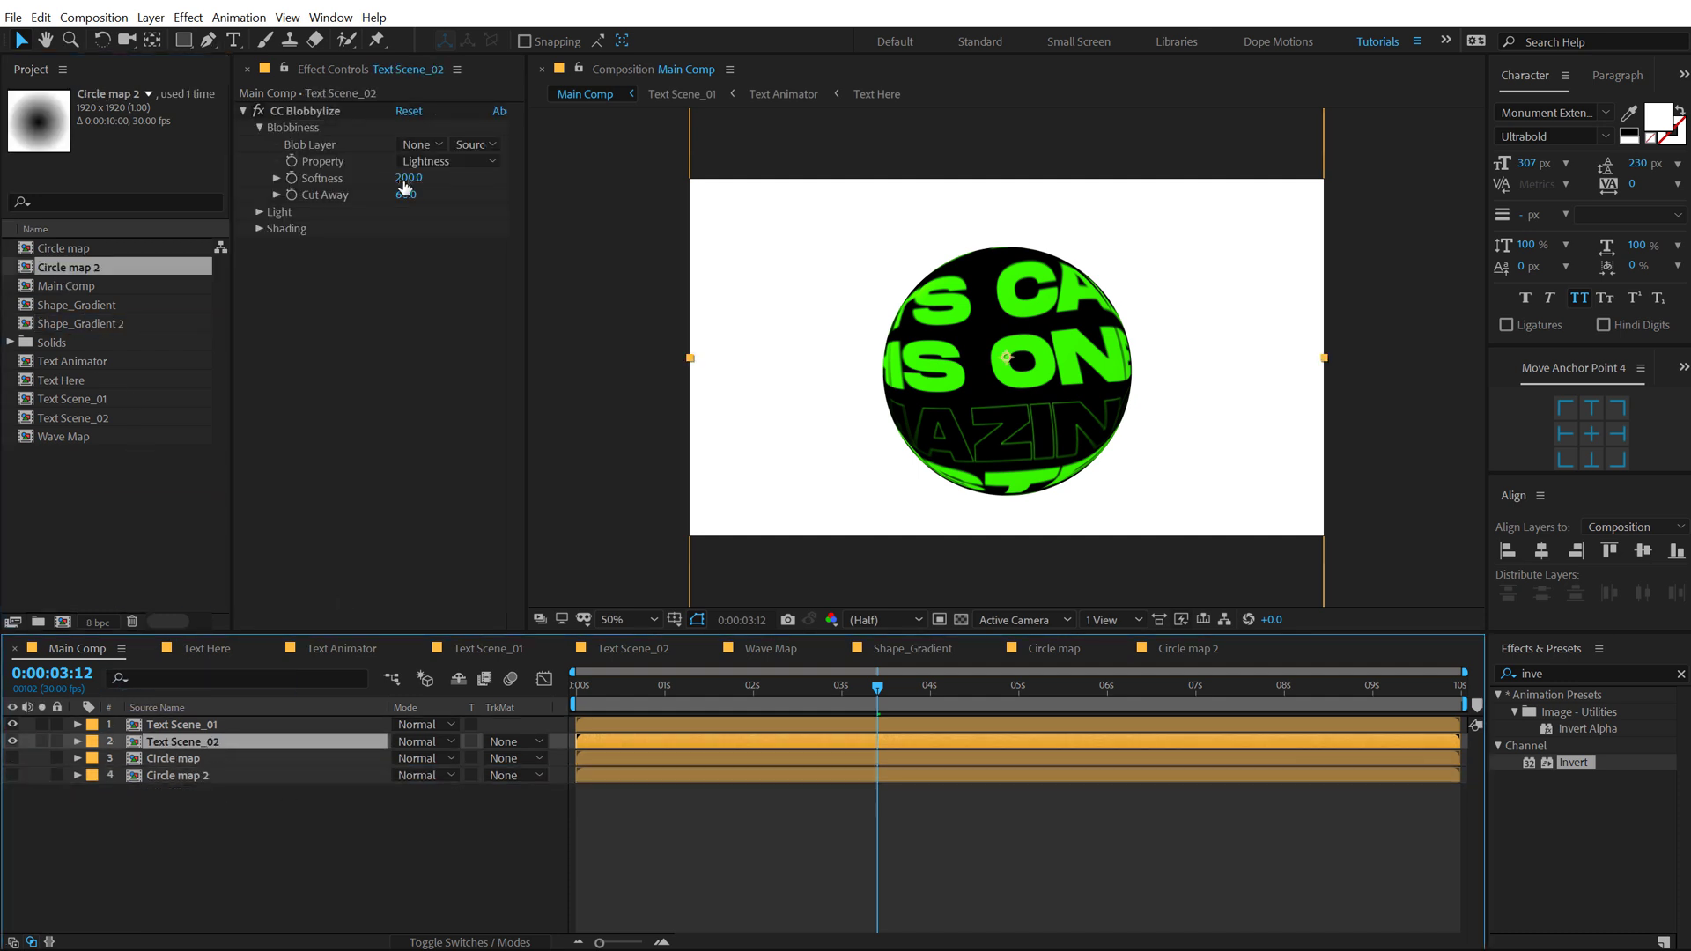
click(421, 144)
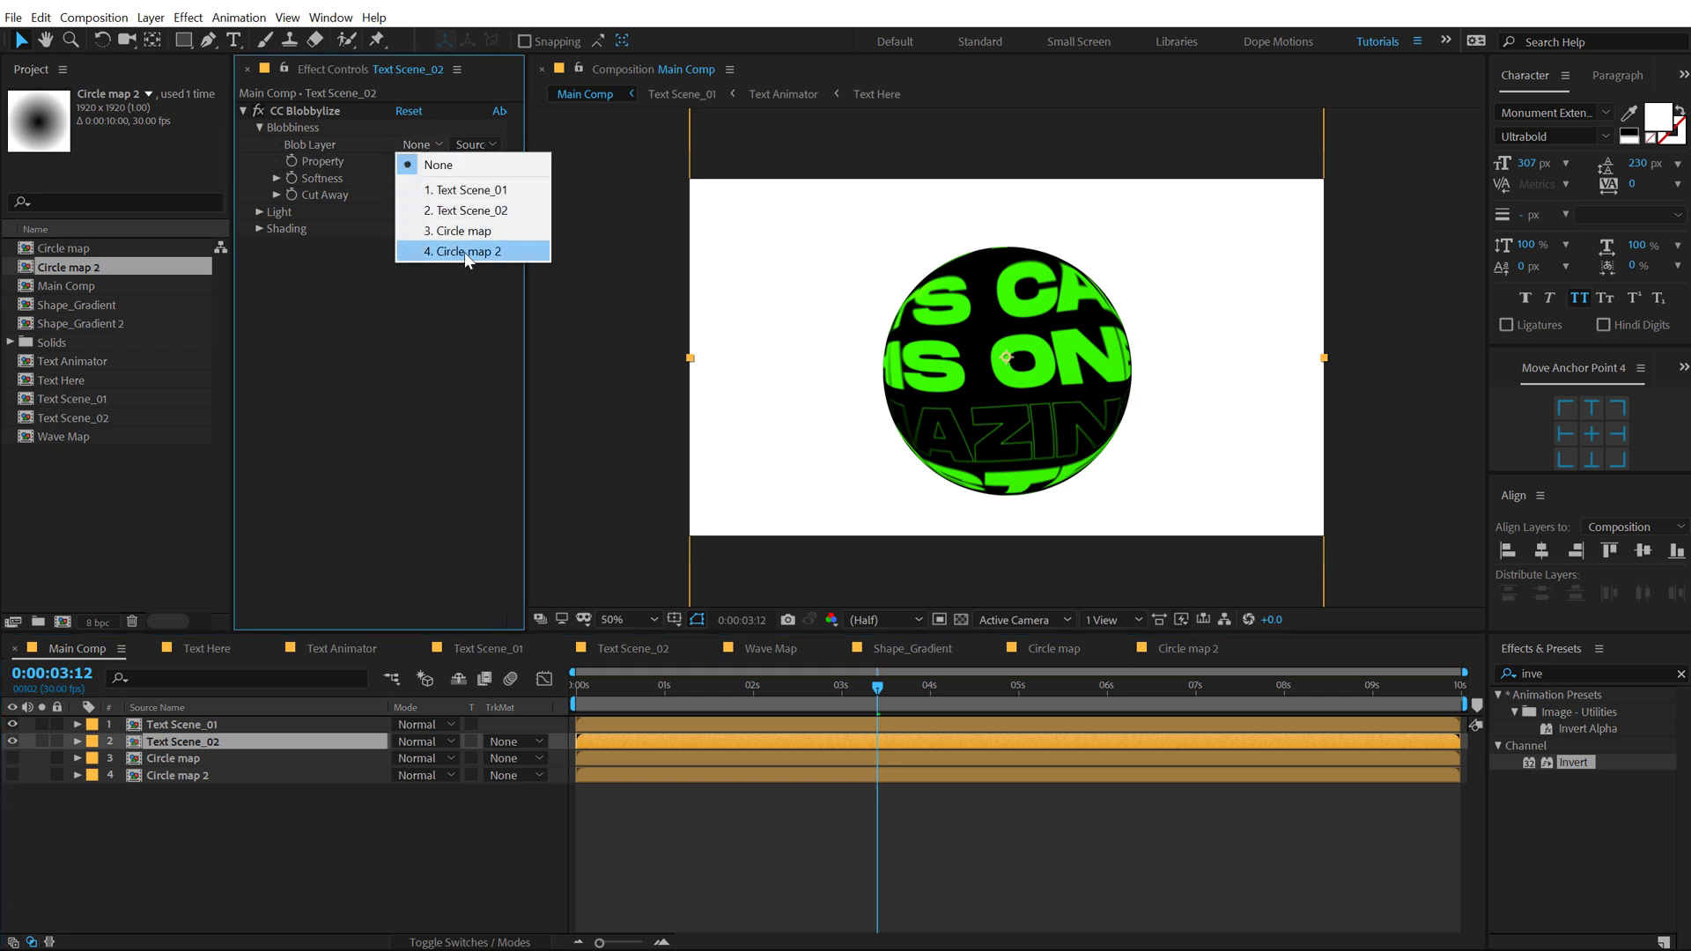
click(465, 253)
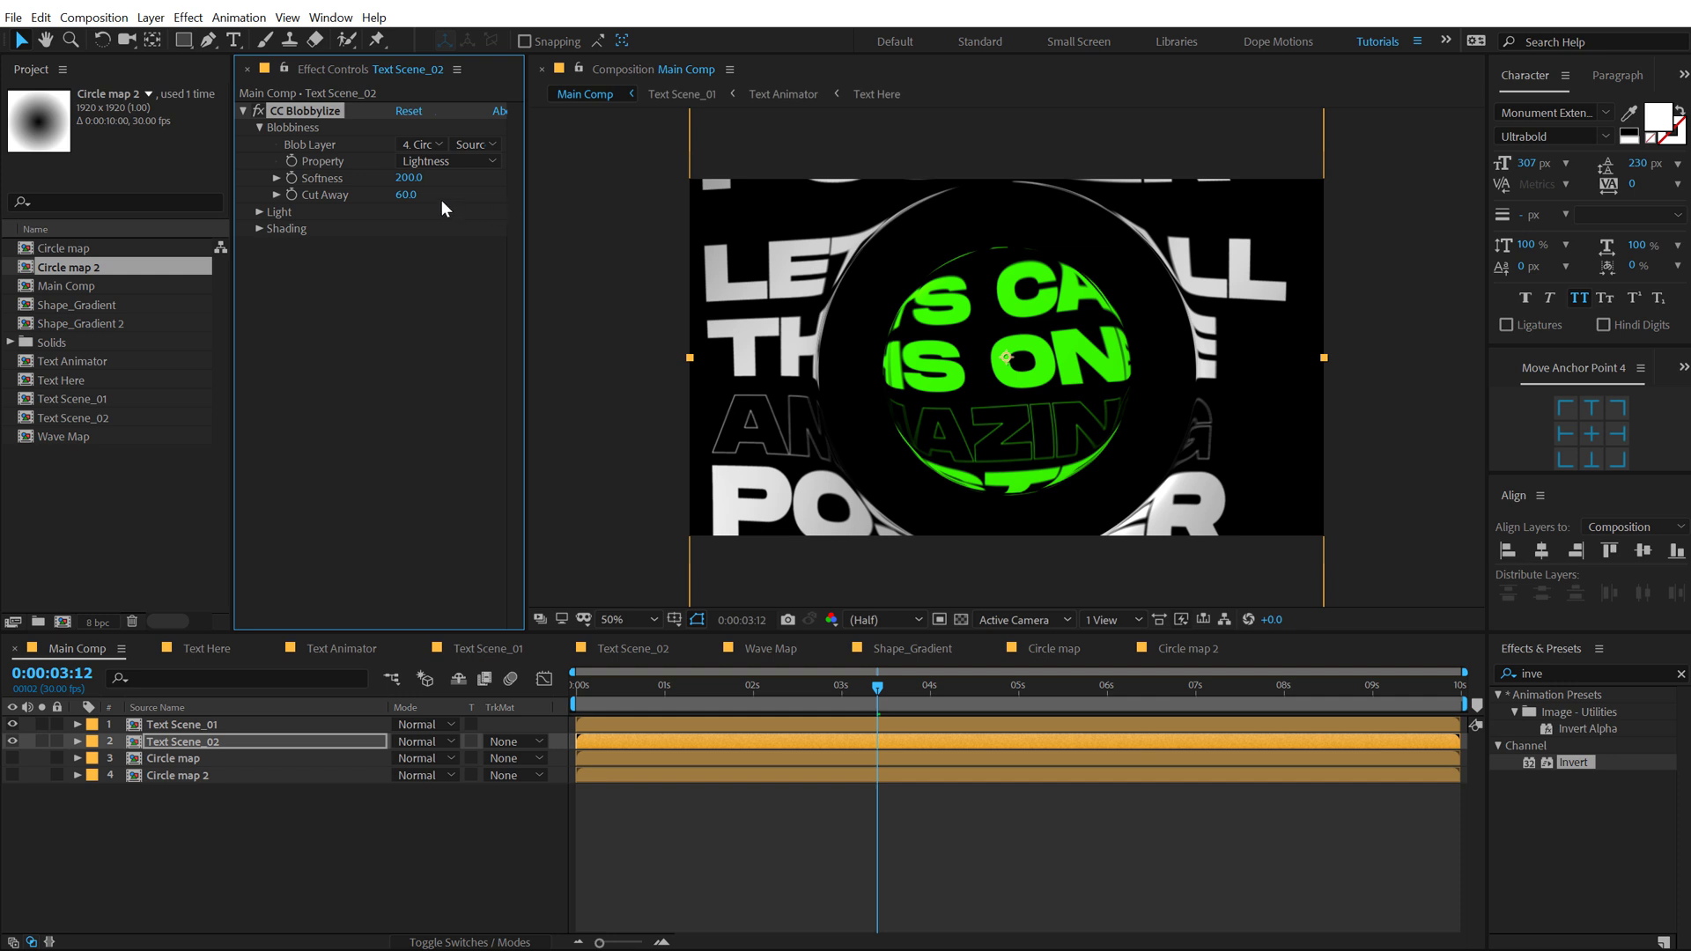
click(410, 195)
text(40)
key(Return)
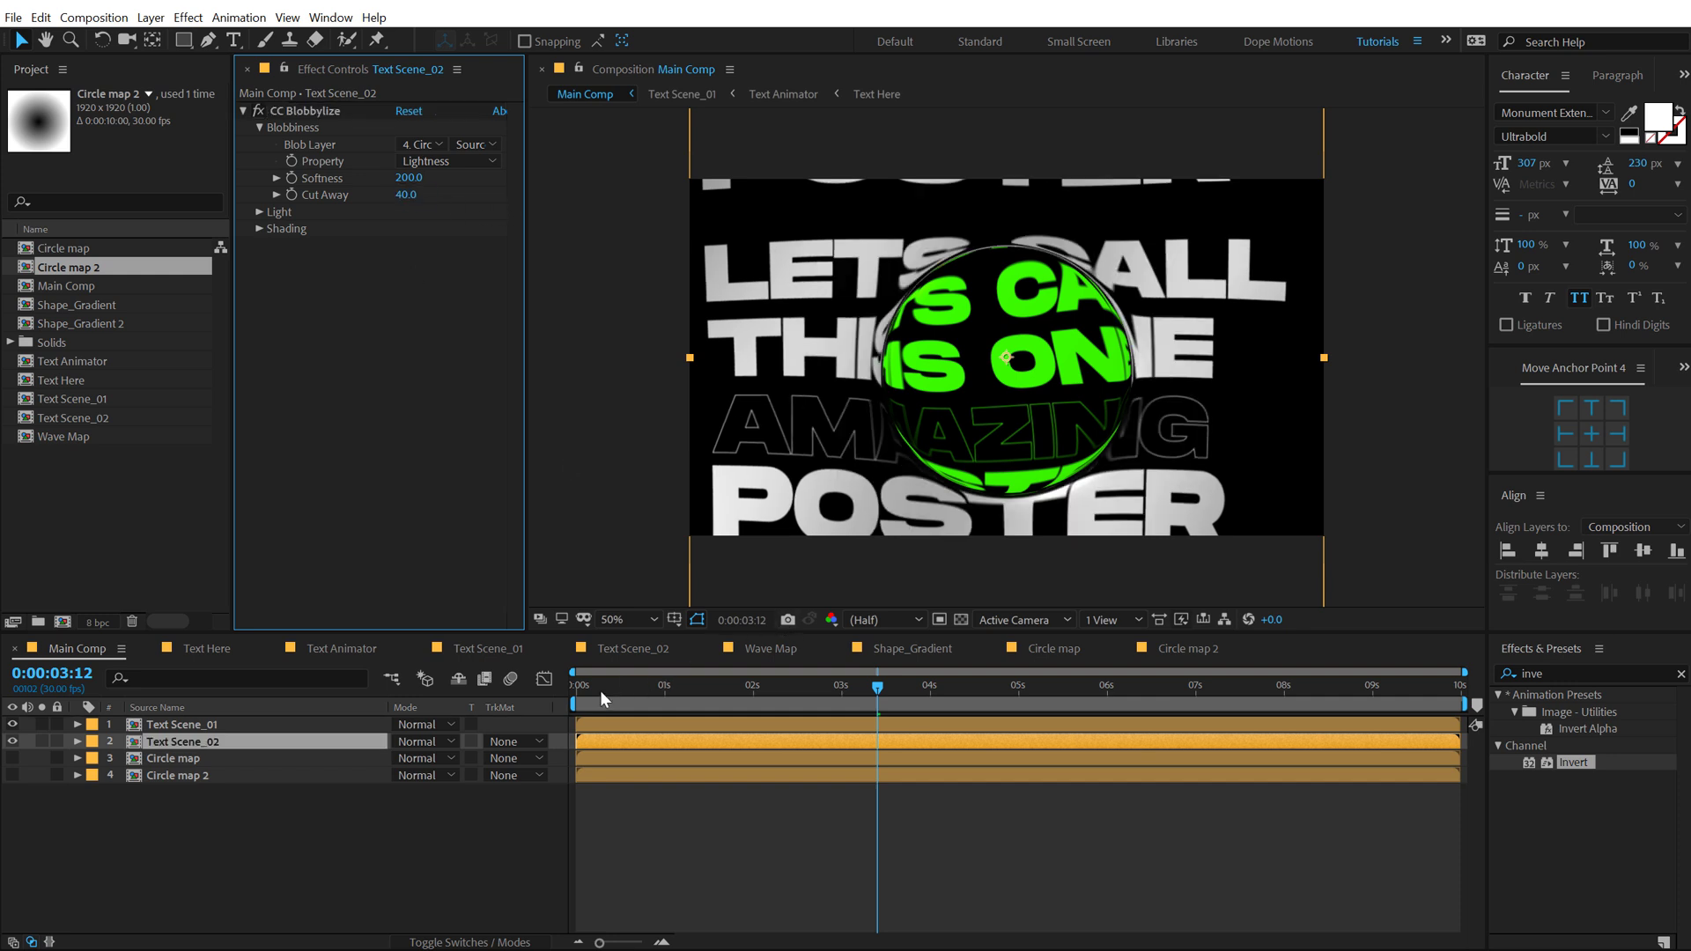
Step: Play Main Comp from the start and scrub to about 0:00:03:08 to review the sphere over the distorted white text
key(space)
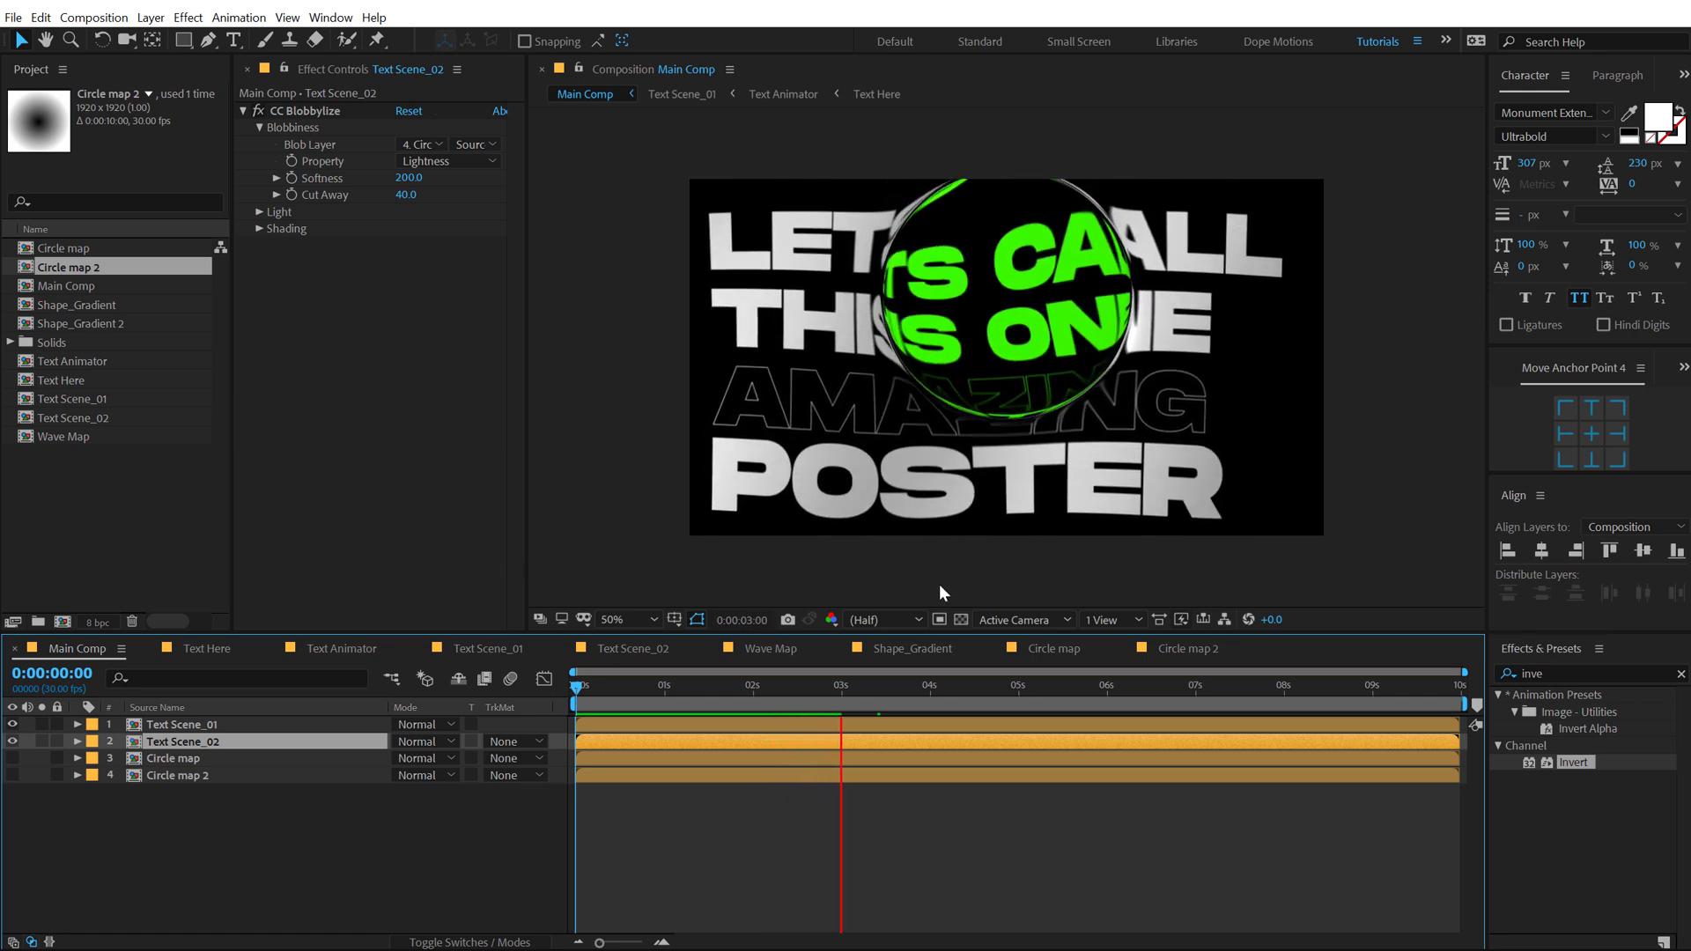
drag(864, 701, 514, 699)
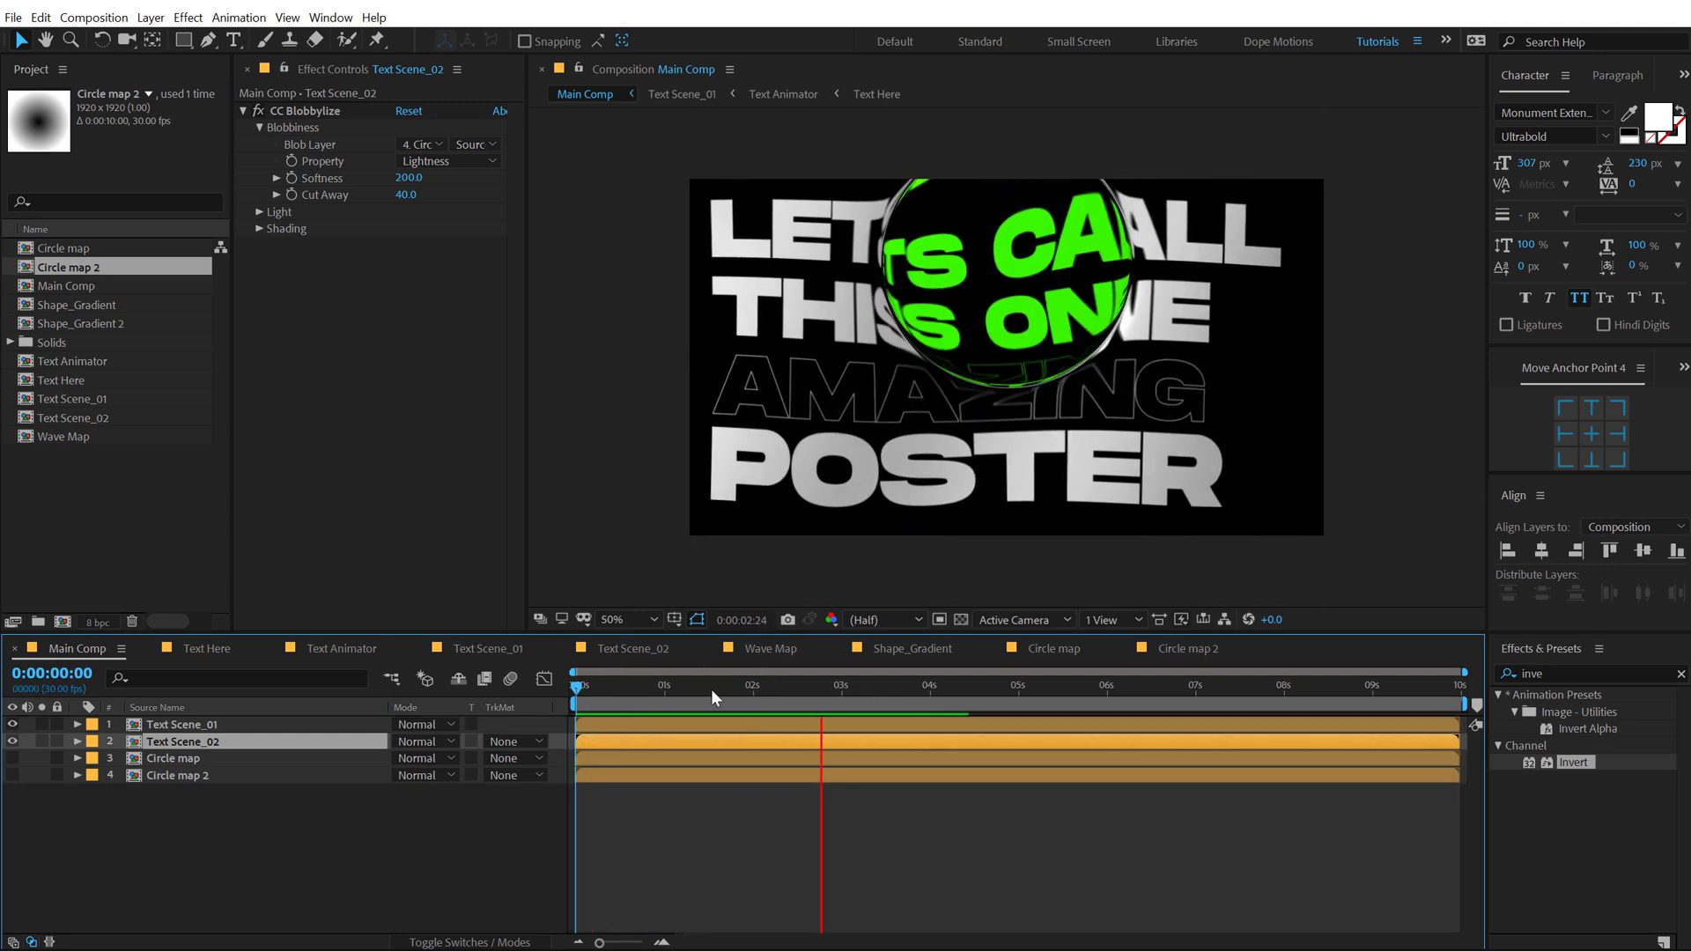
mouse_move(889, 687)
mouse_down()
mouse_move(814, 689)
mouse_move(895, 679)
mouse_move(837, 689)
mouse_move(872, 681)
mouse_up()
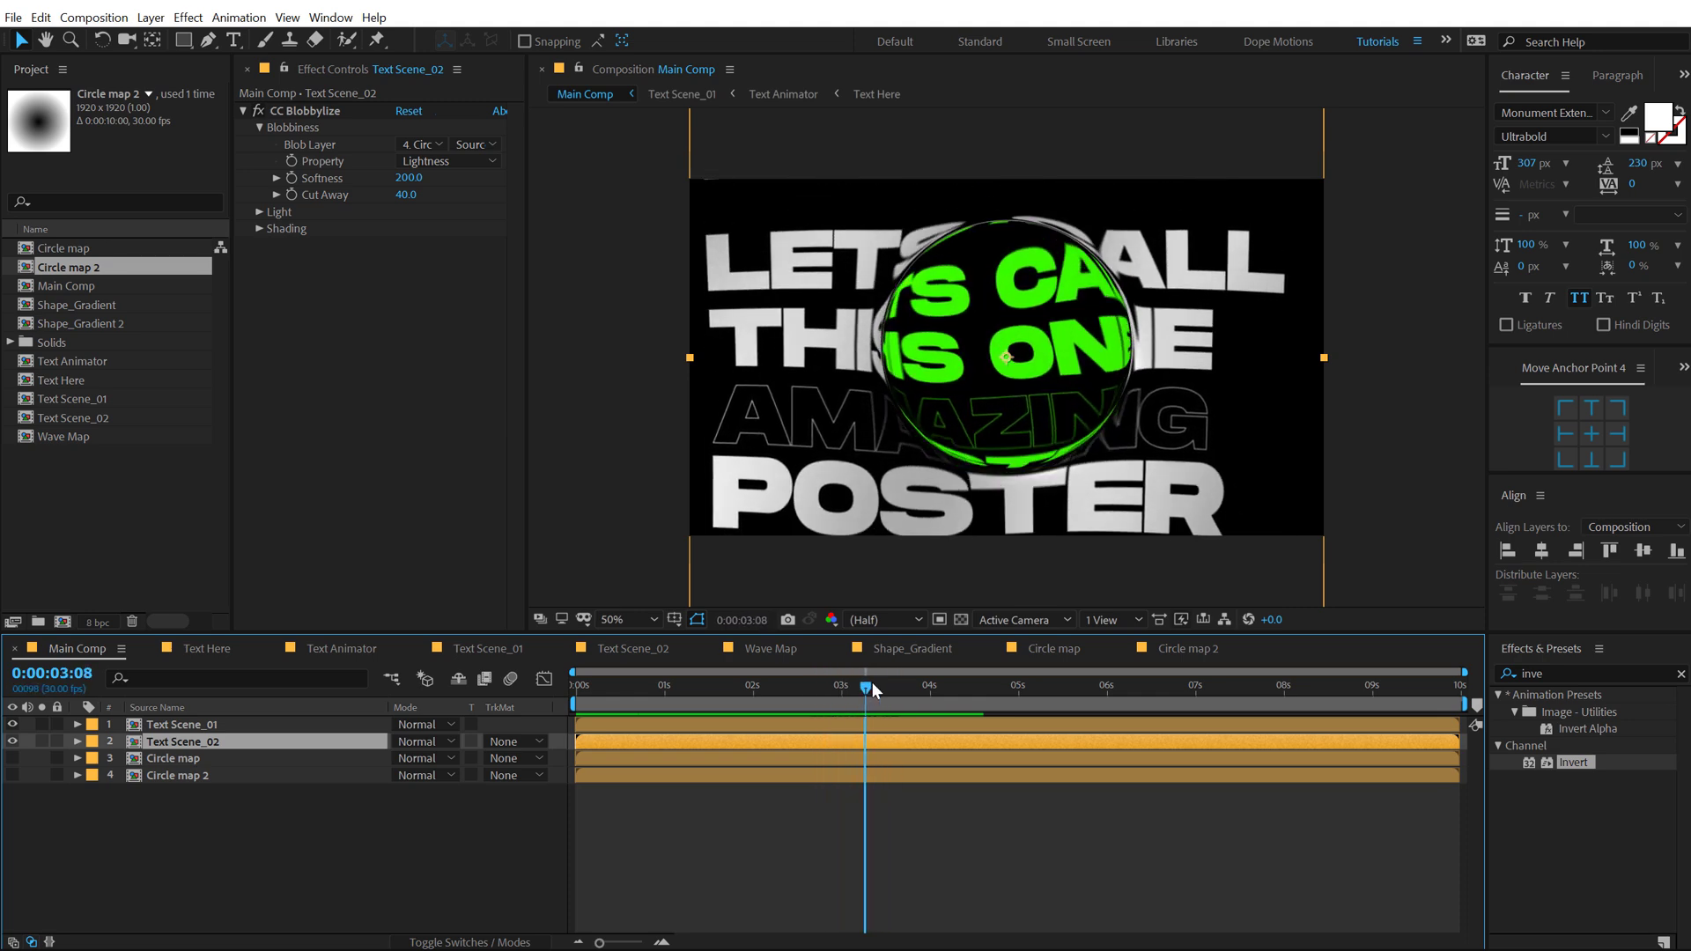
Step: Set the Main Comp preview resolution to Full
click(399, 784)
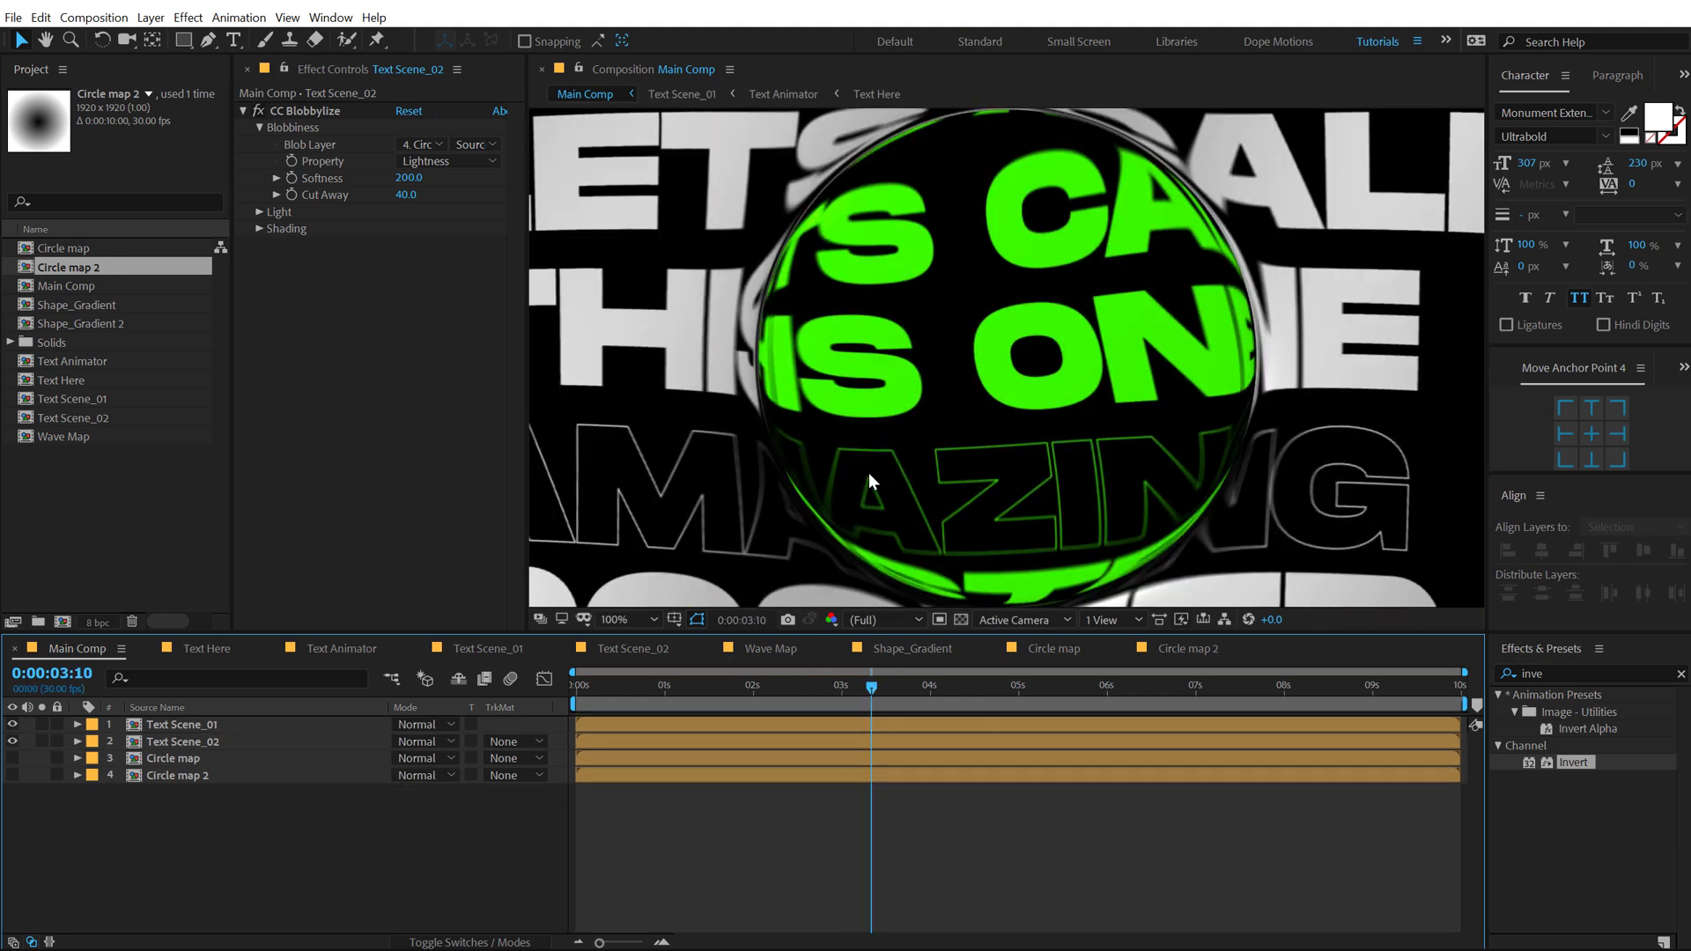
click(880, 620)
click(880, 662)
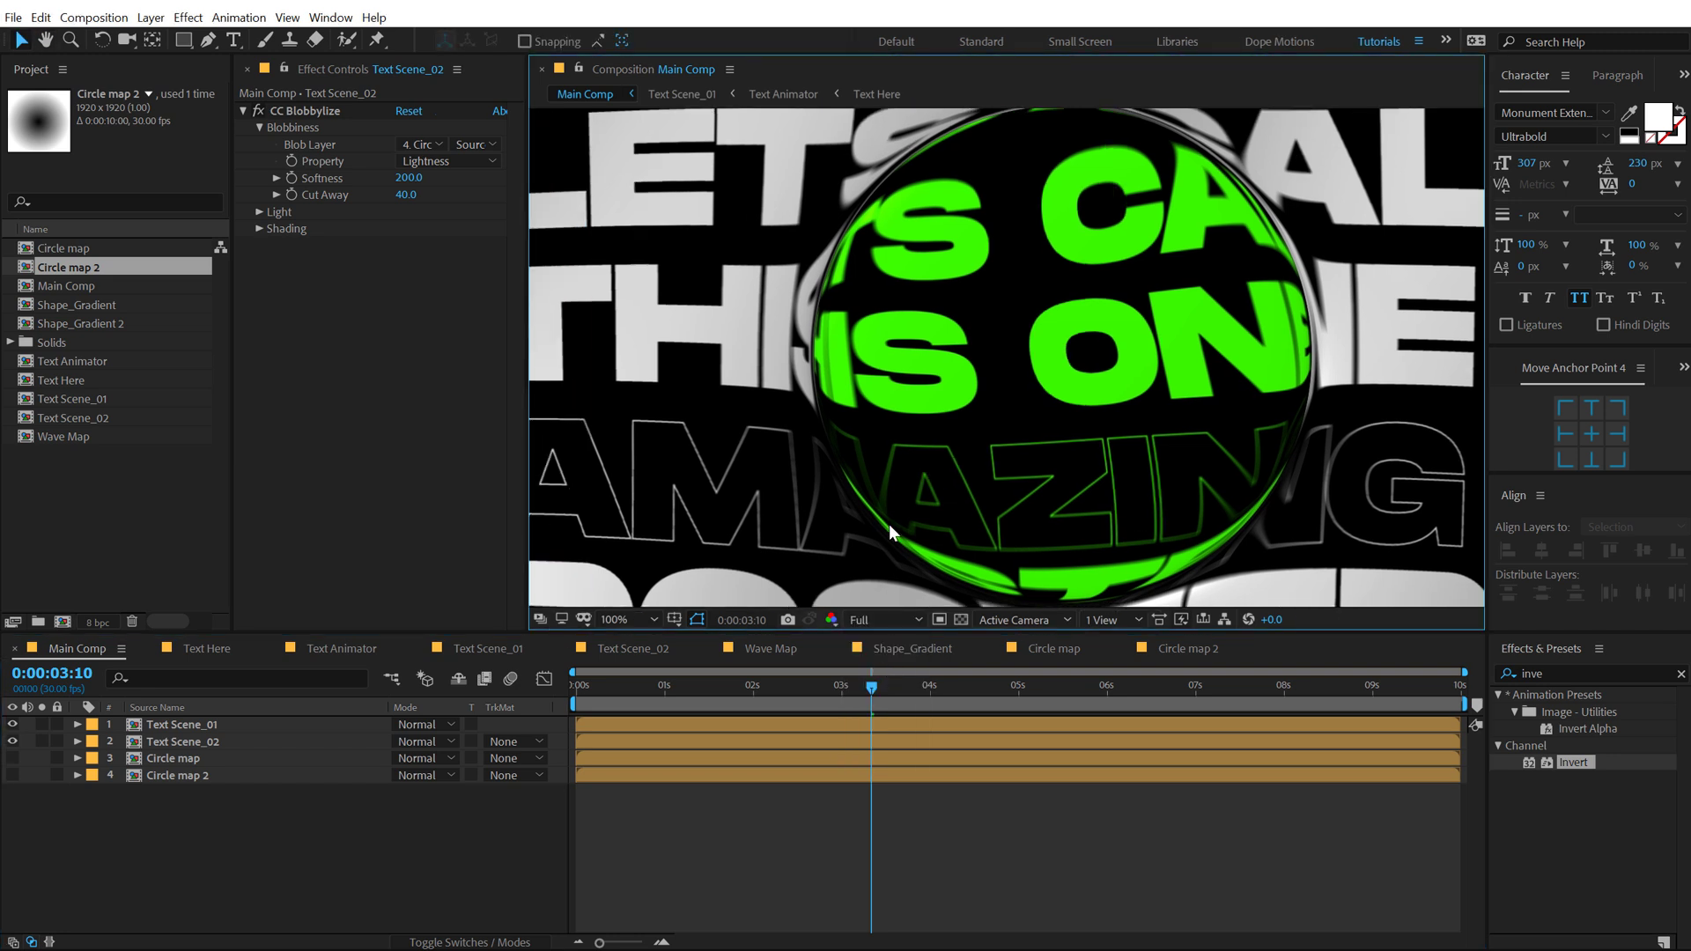
scroll(695, 585, down, 2)
Step: Add an adjustment layer above all other layers in Main Comp and rename it CA
click(243, 843)
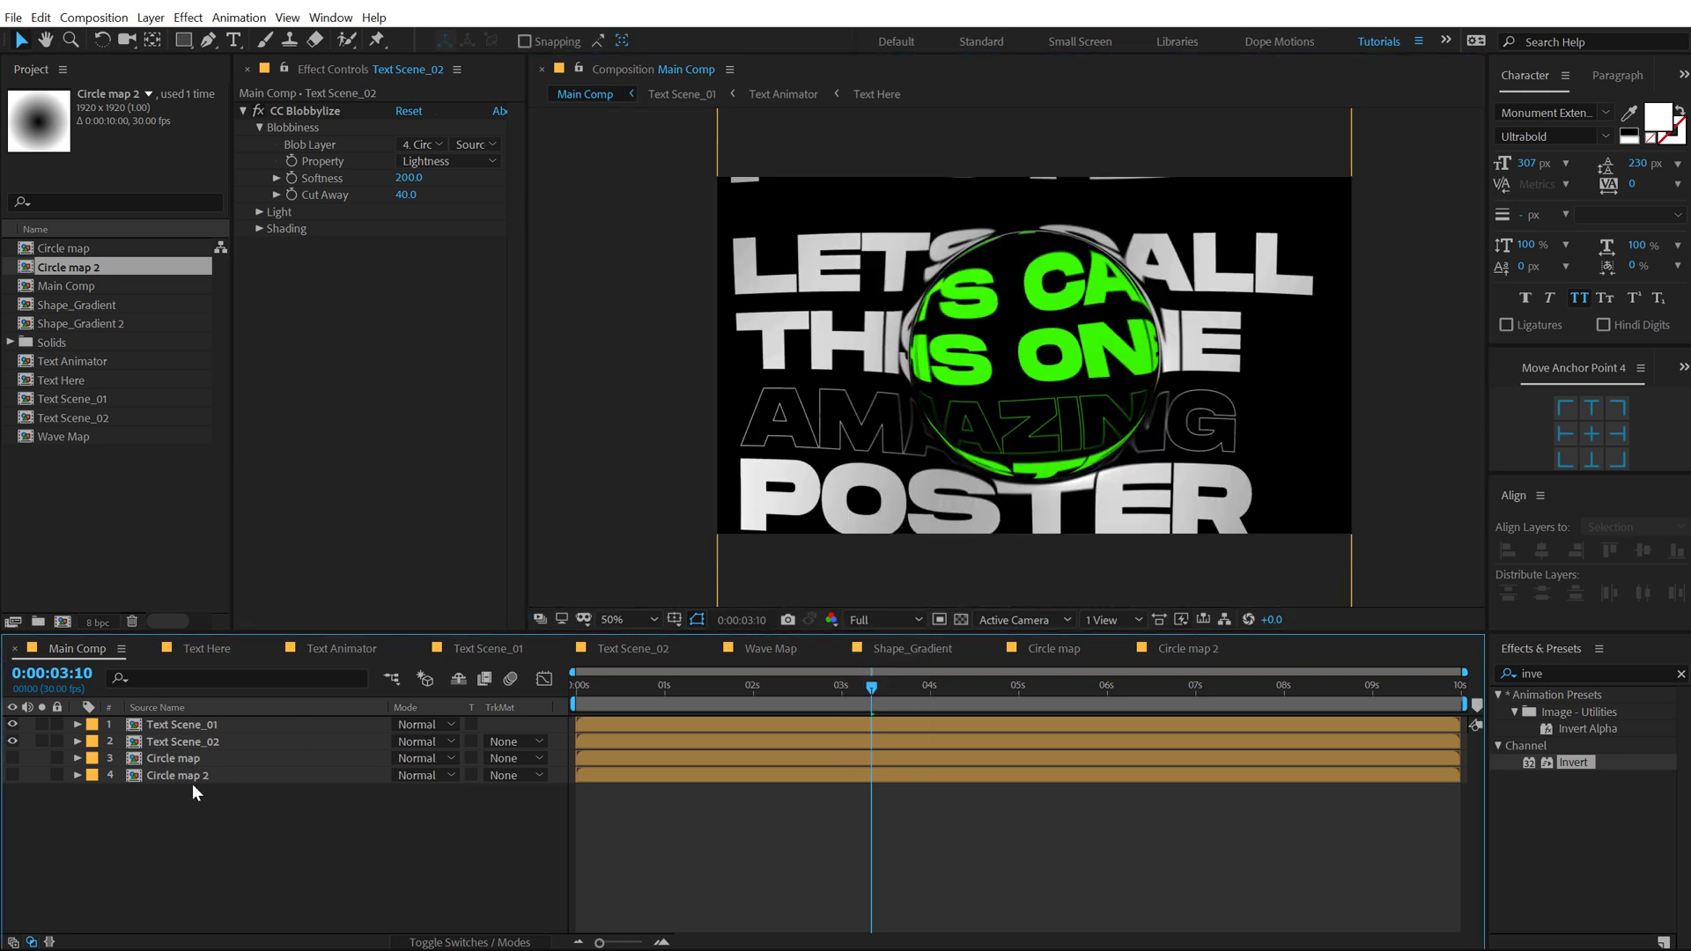
right_click(185, 853)
mouse_move(287, 665)
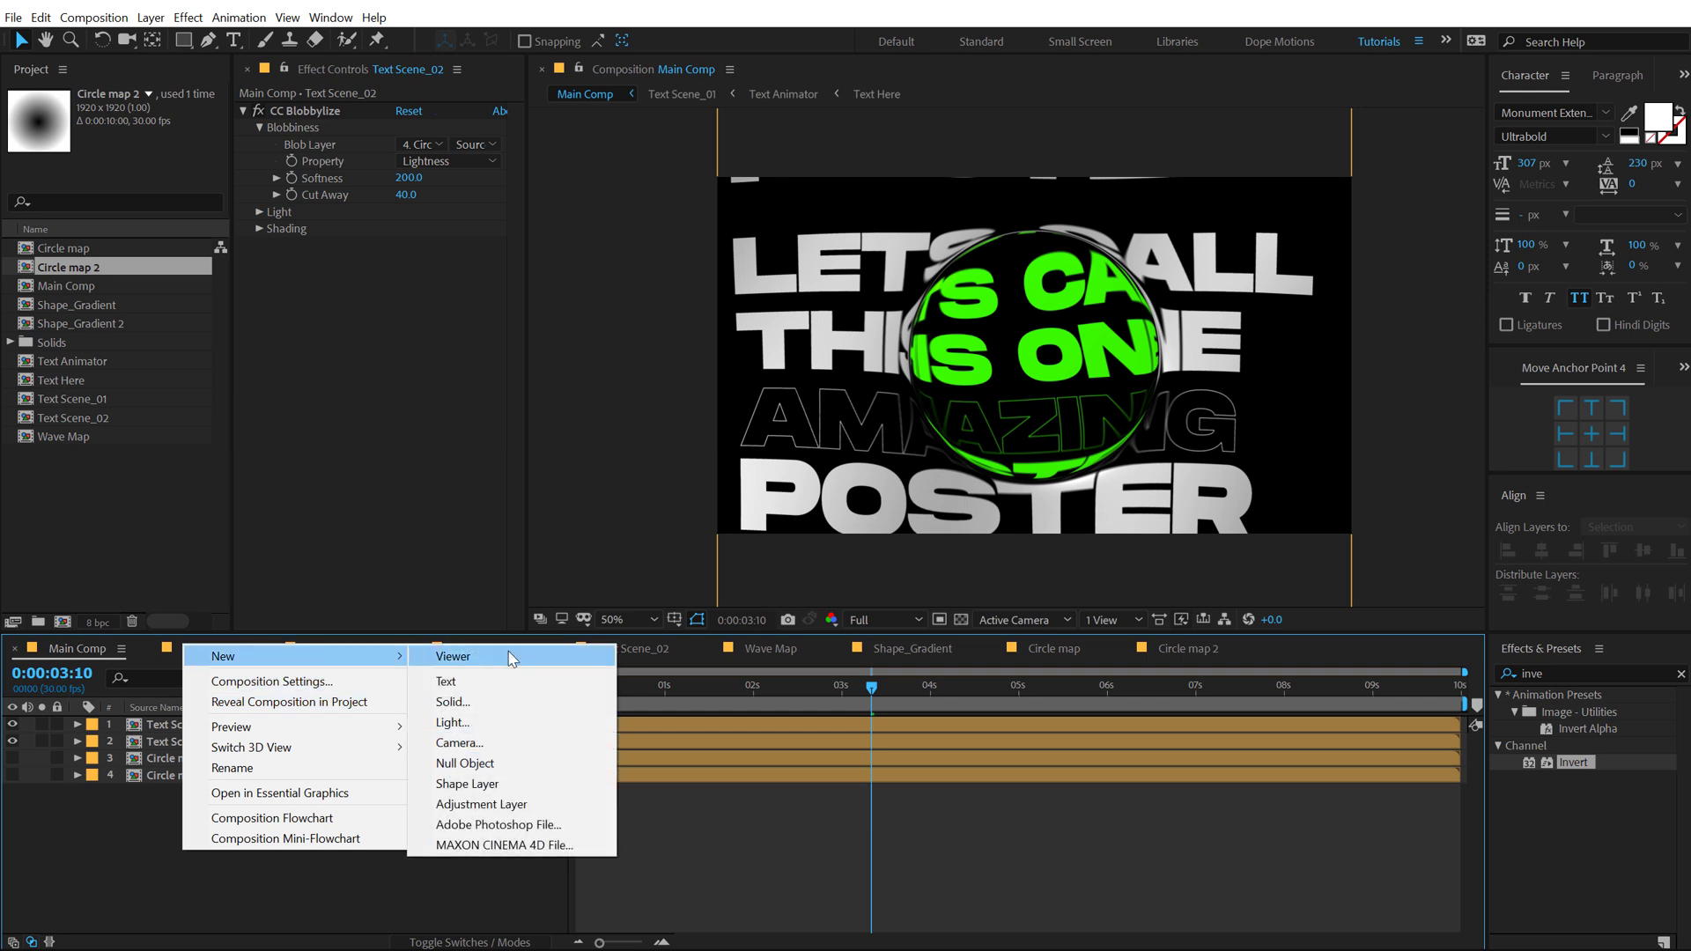
click(490, 804)
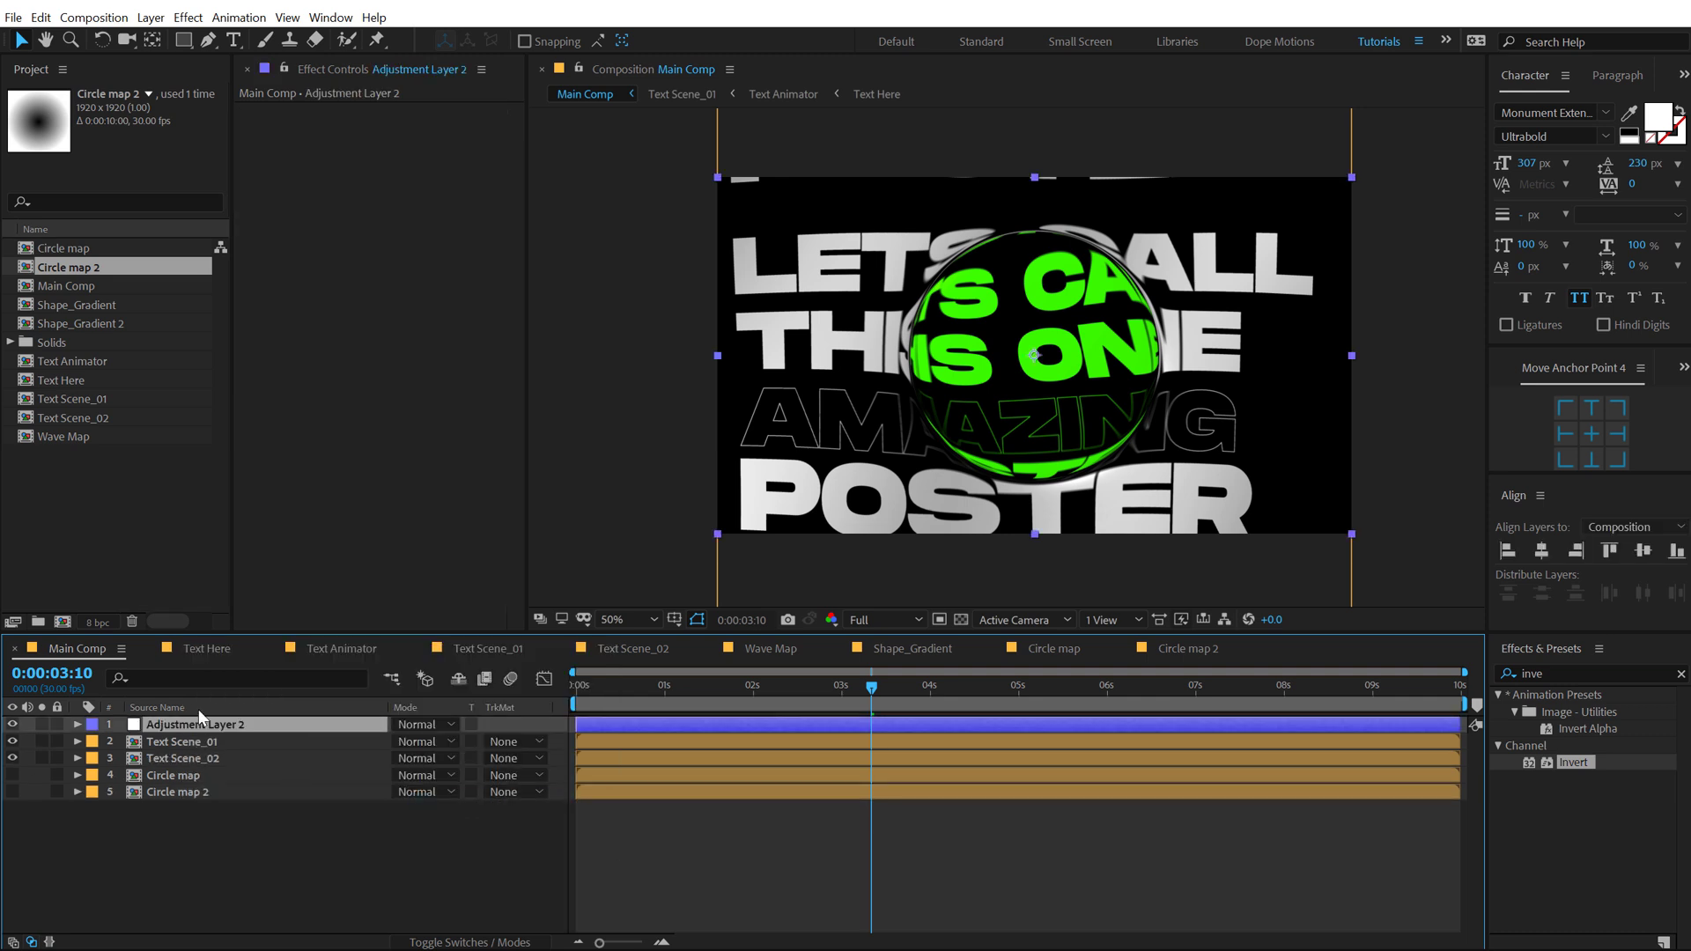
key(Return)
text(C)
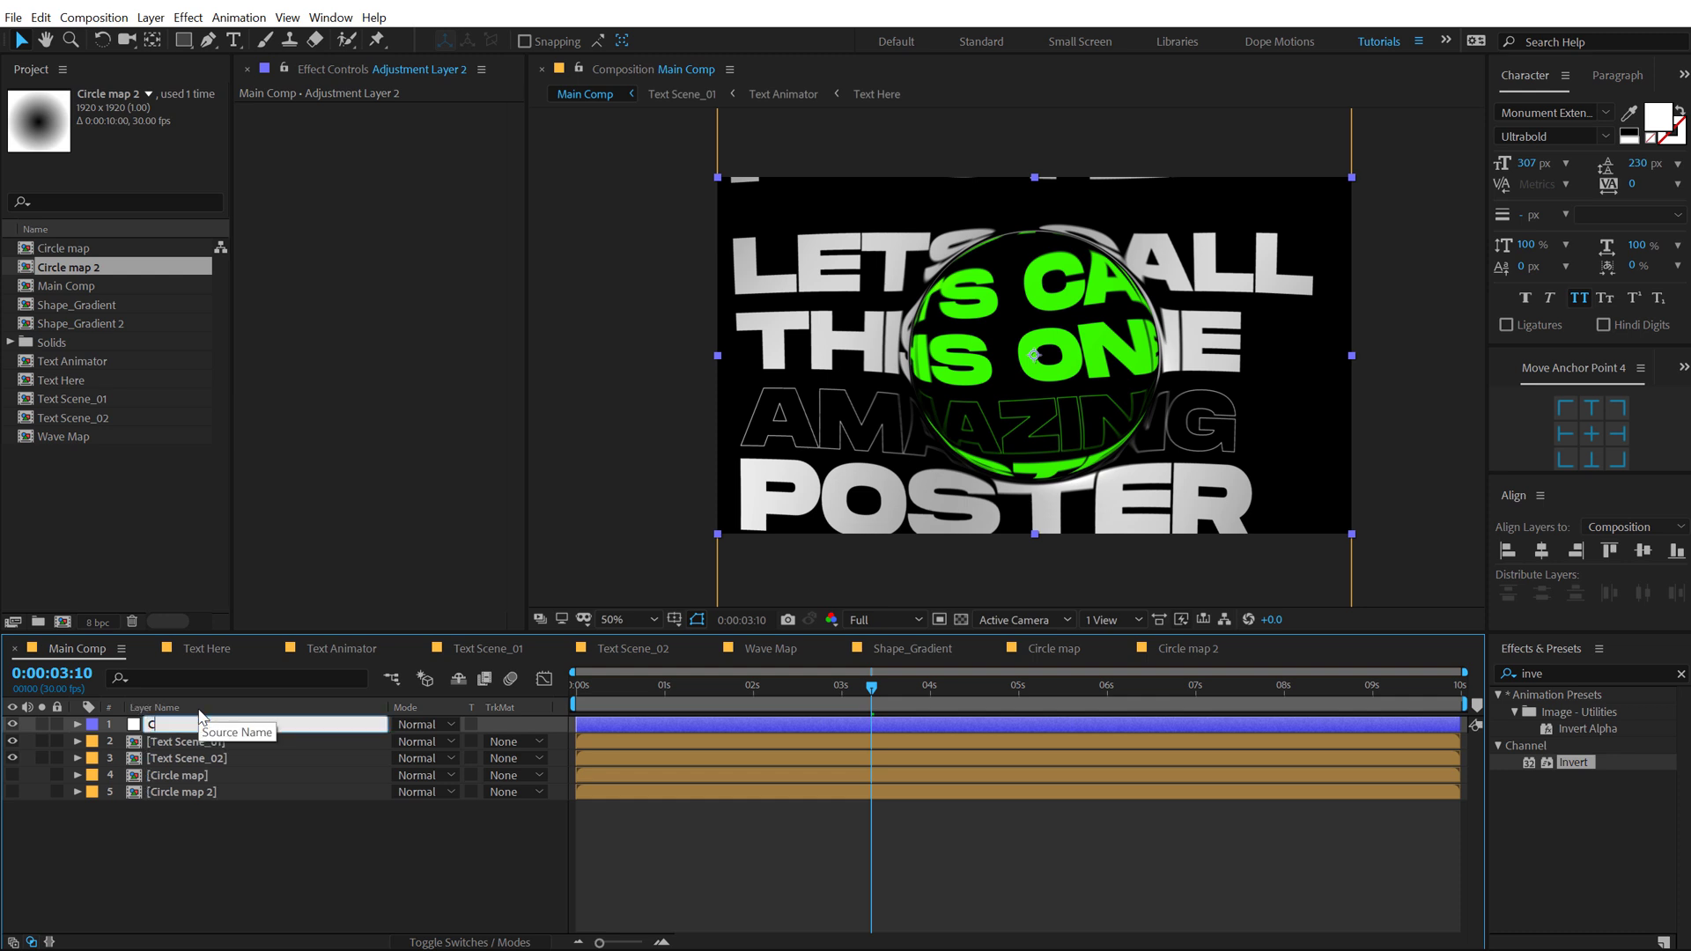
text(A)
key(Return)
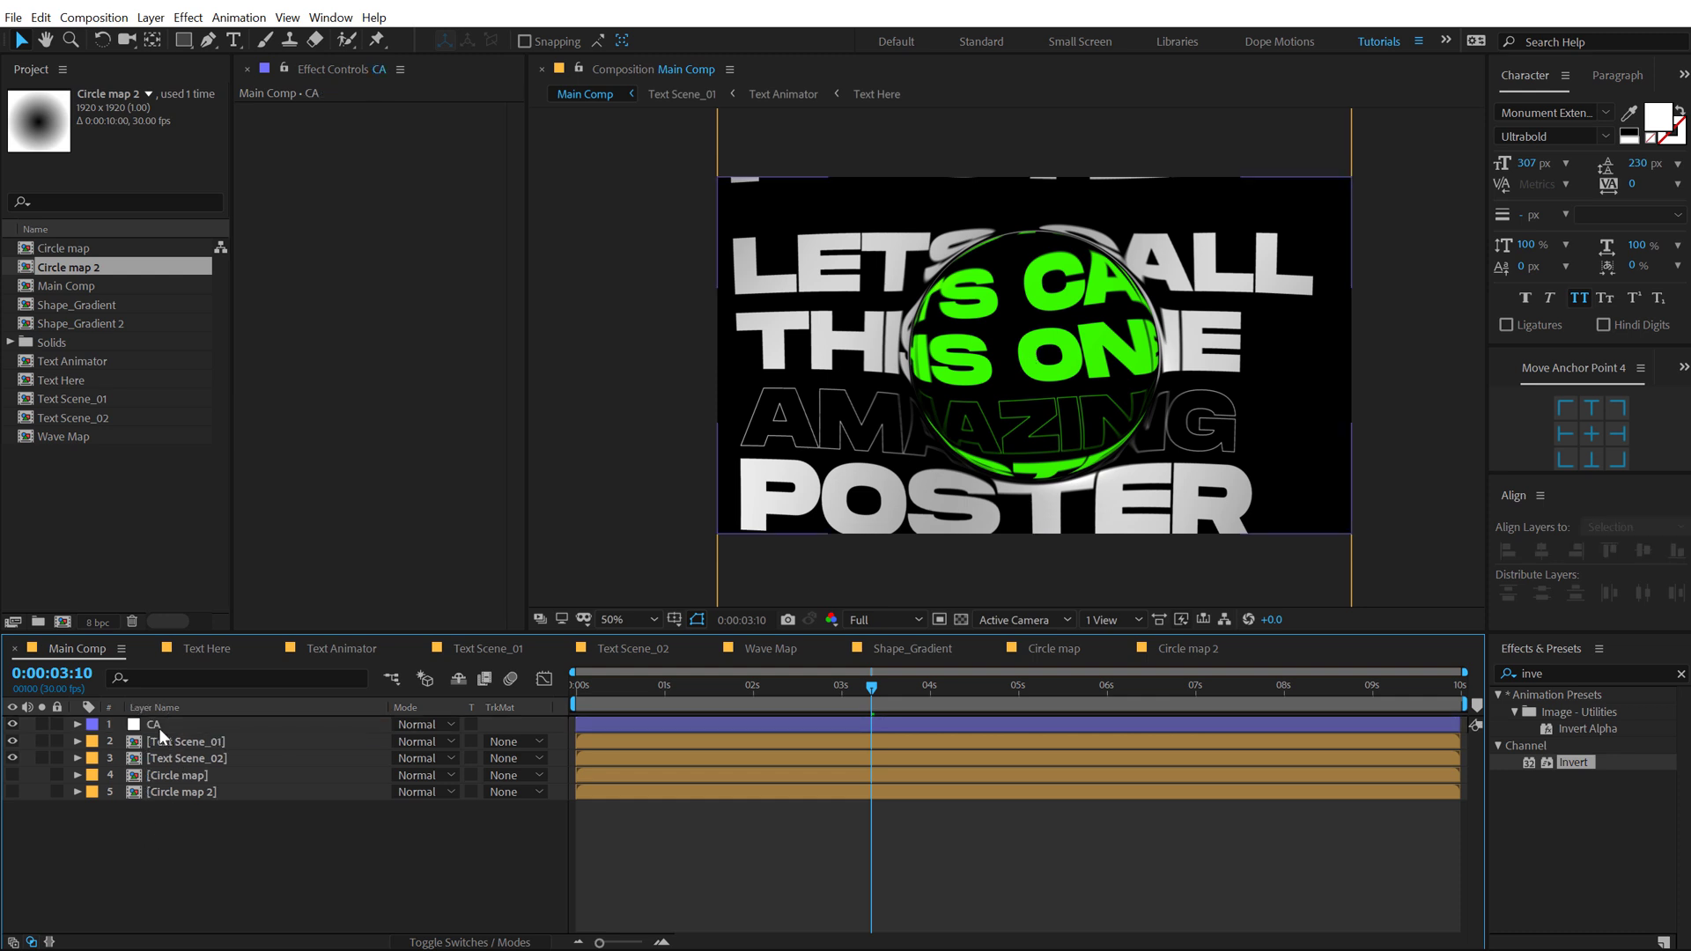
Step: Find the Quick Chromatic Aberration 2 effect and apply it to the CA layer
key(ctrl+5)
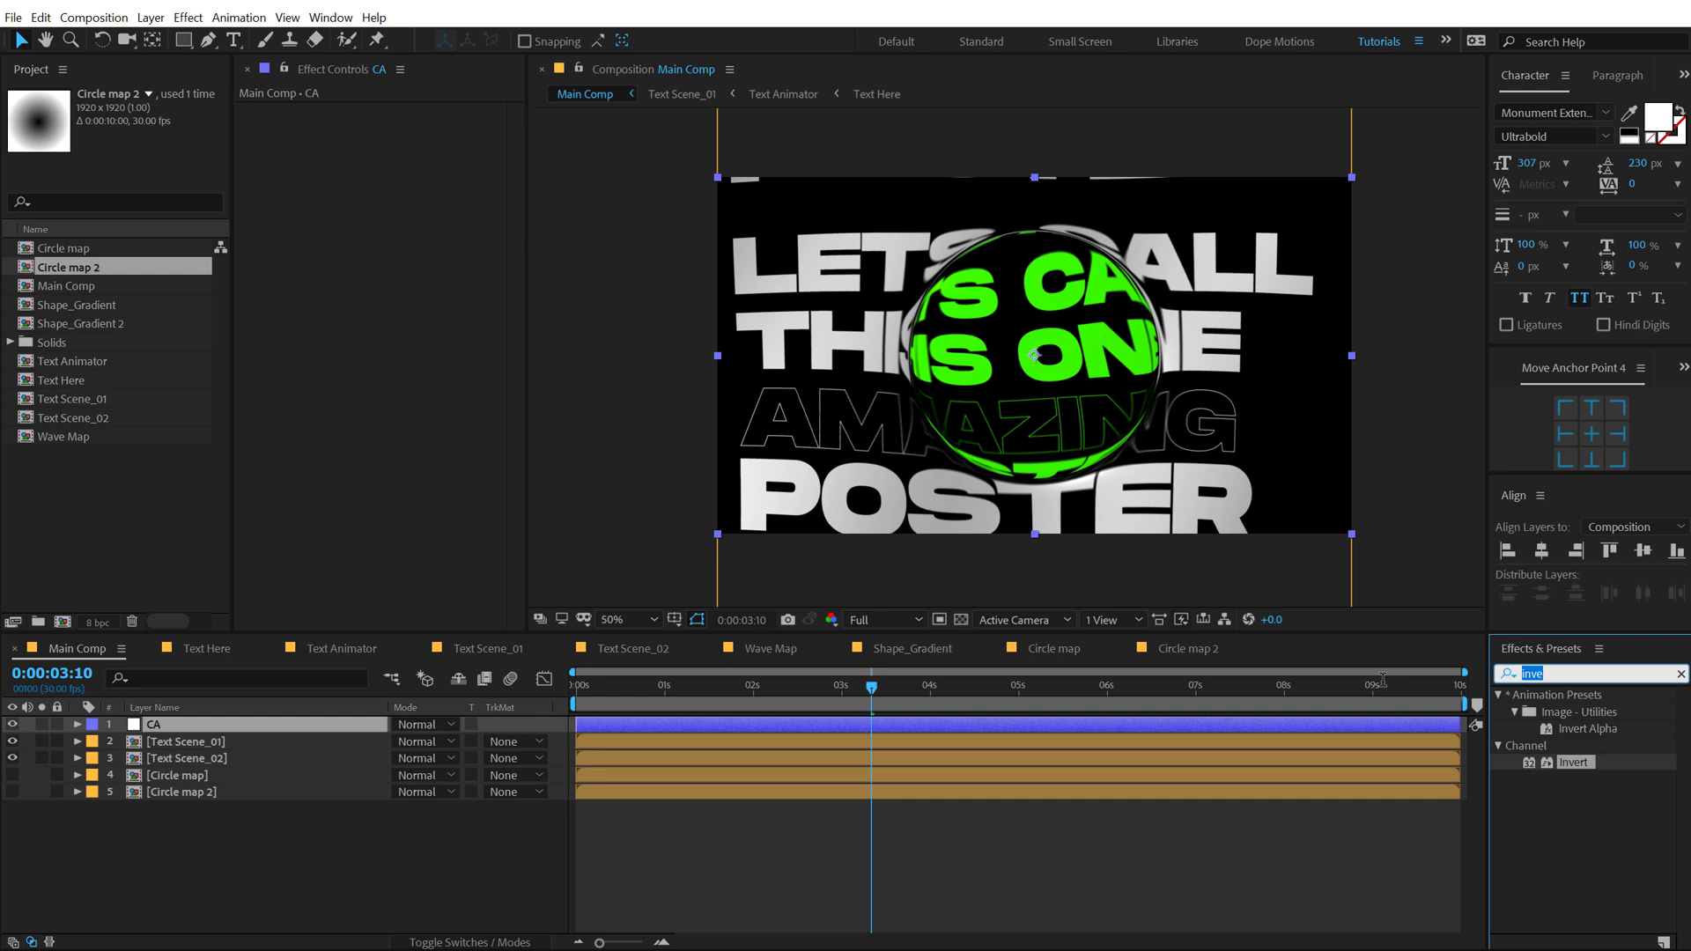
text(chro)
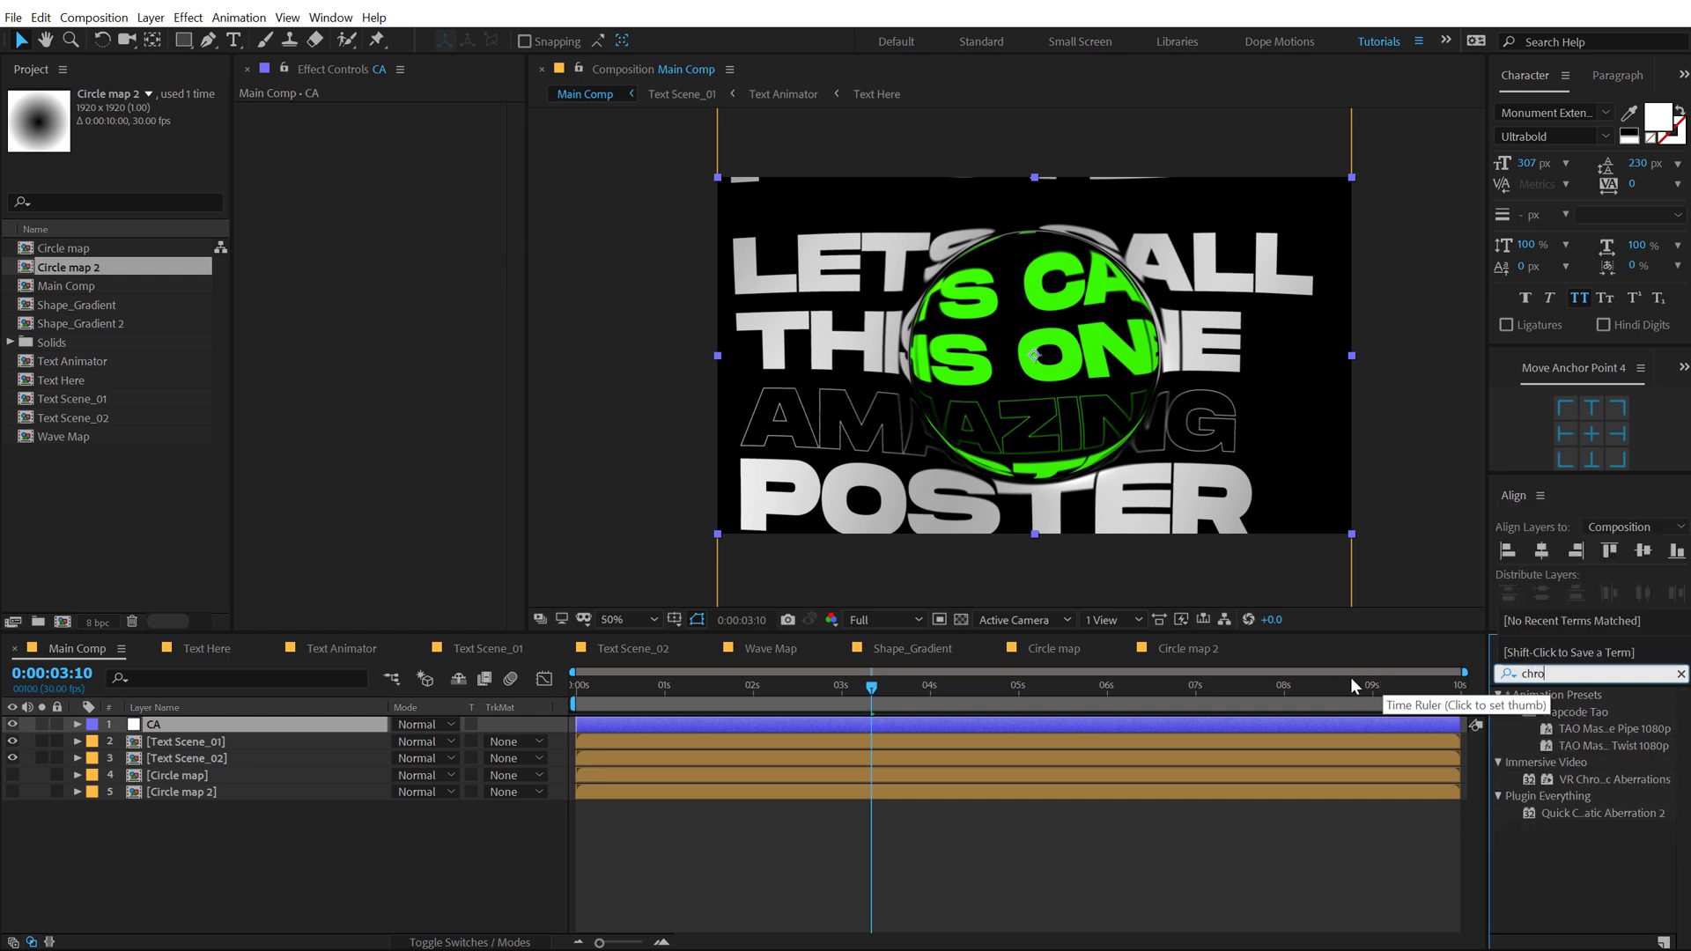
double_click(1565, 815)
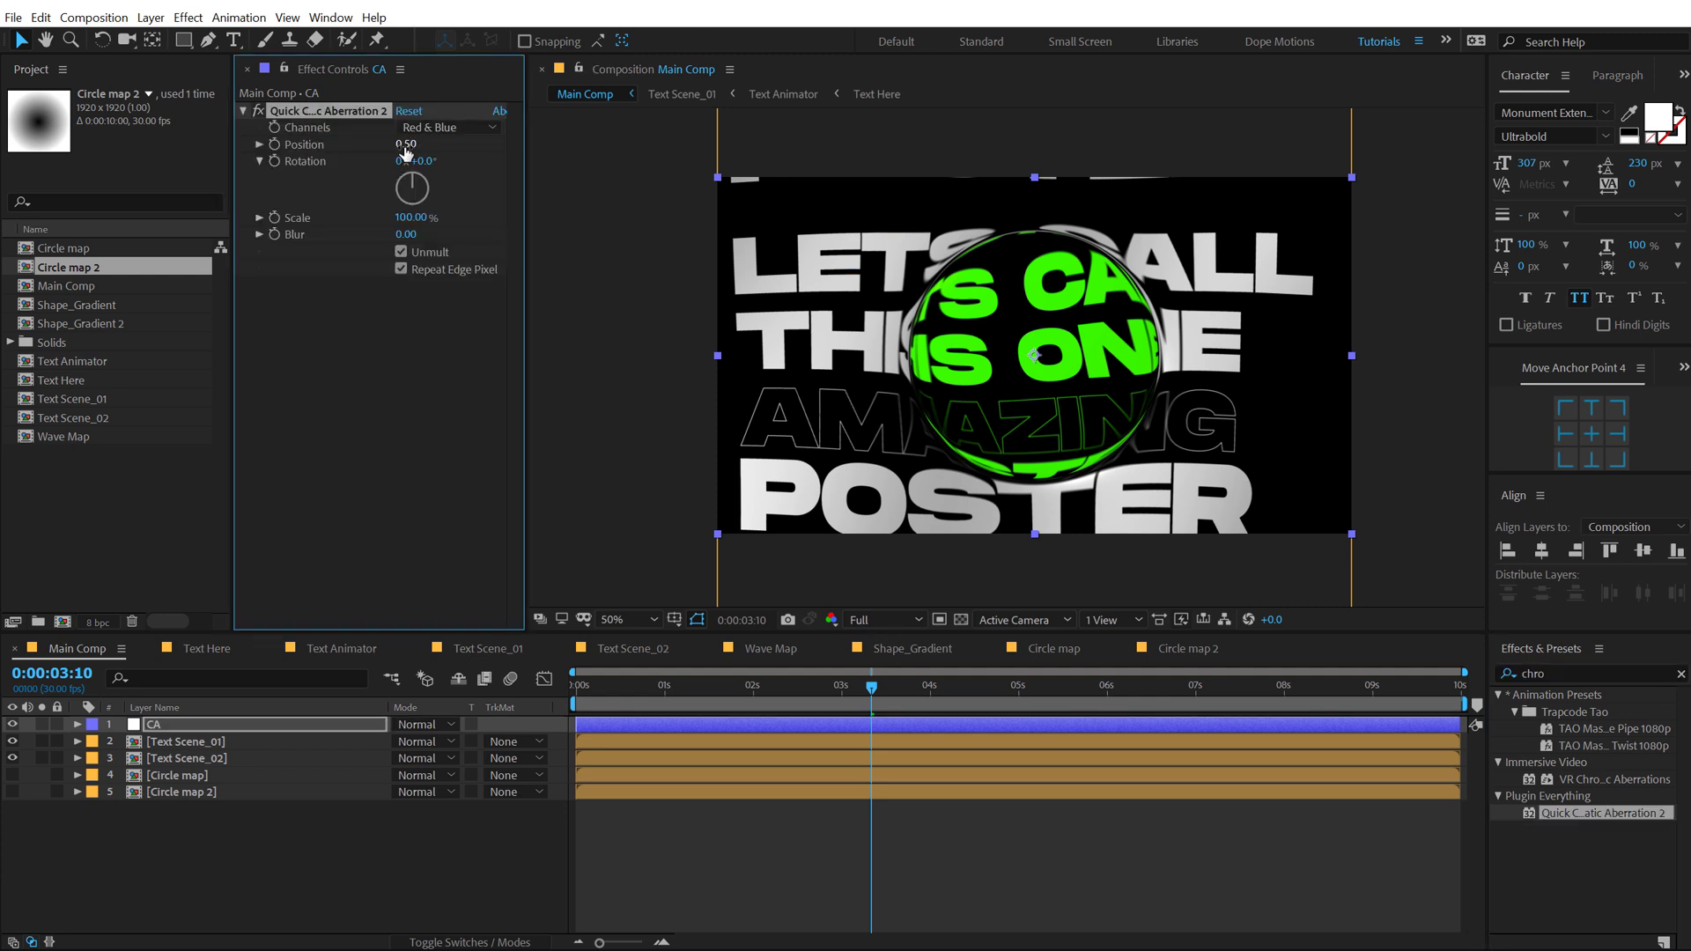
Step: Try Quick Chromatic Aberration 2 Position values of 1.00 and -1.00 on the CA layer
click(403, 146)
text(1)
key(Return)
scroll(849, 292, up, 2)
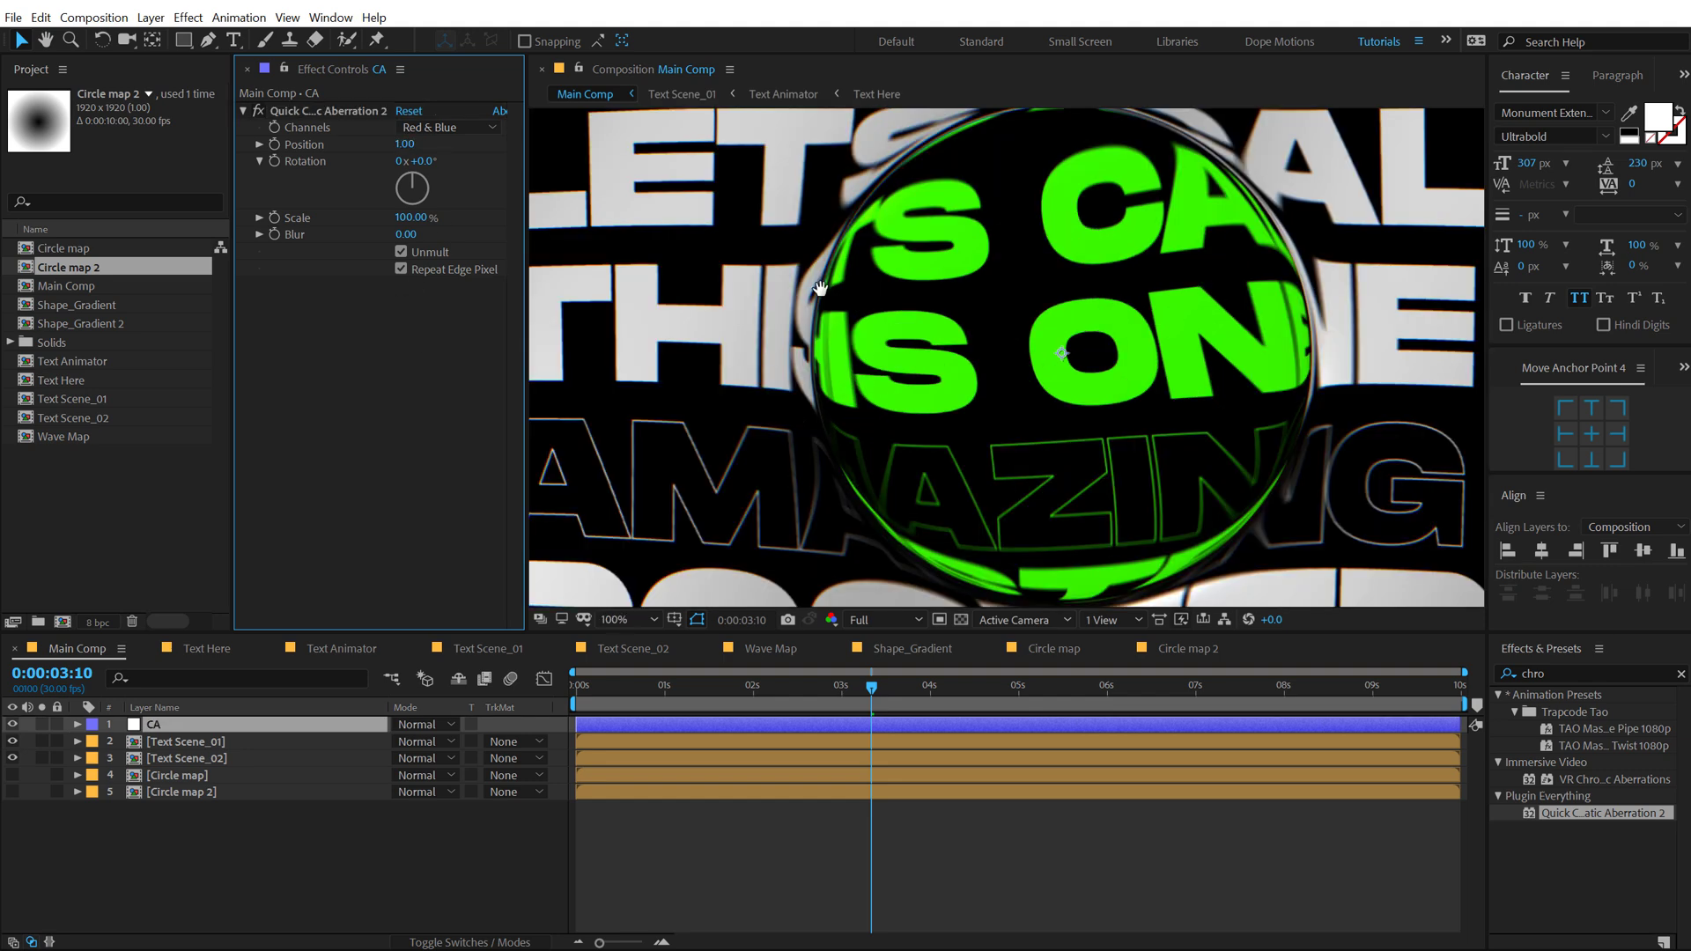
drag(812, 288, 843, 300)
mouse_move(406, 145)
mouse_down()
mouse_move(424, 145)
mouse_move(410, 152)
mouse_up()
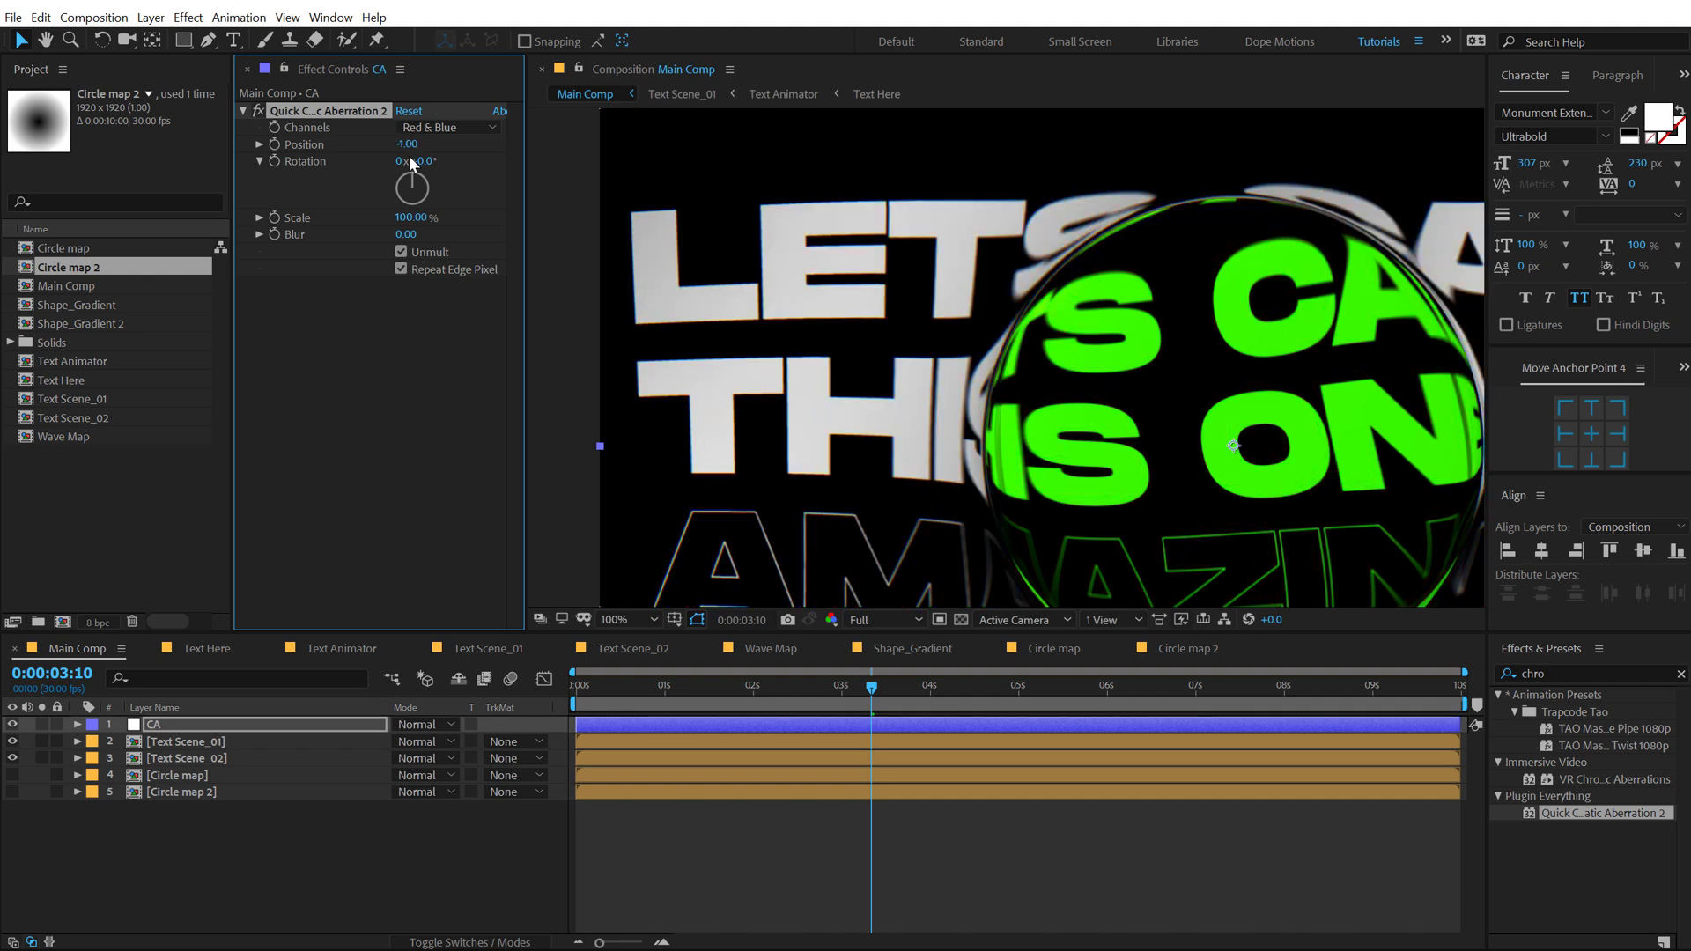
Step: Set the CA layer's chromatic aberration Position to 2.00 with Red & Blue as its Channels
click(409, 145)
text(2)
key(Return)
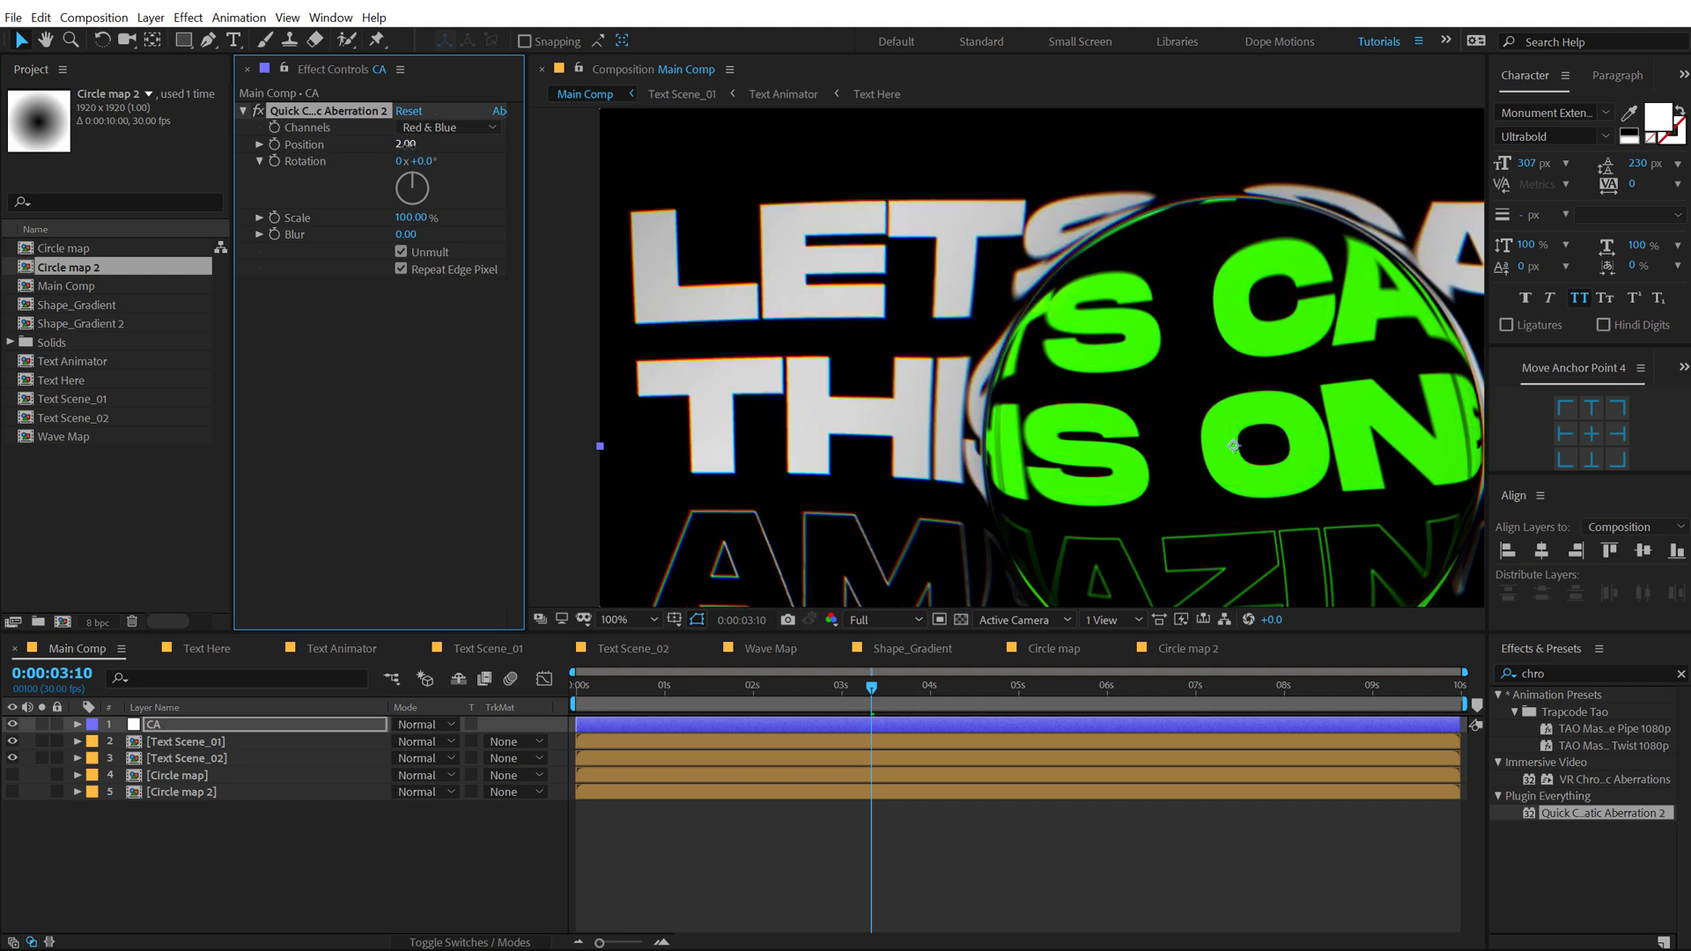
click(425, 129)
click(452, 210)
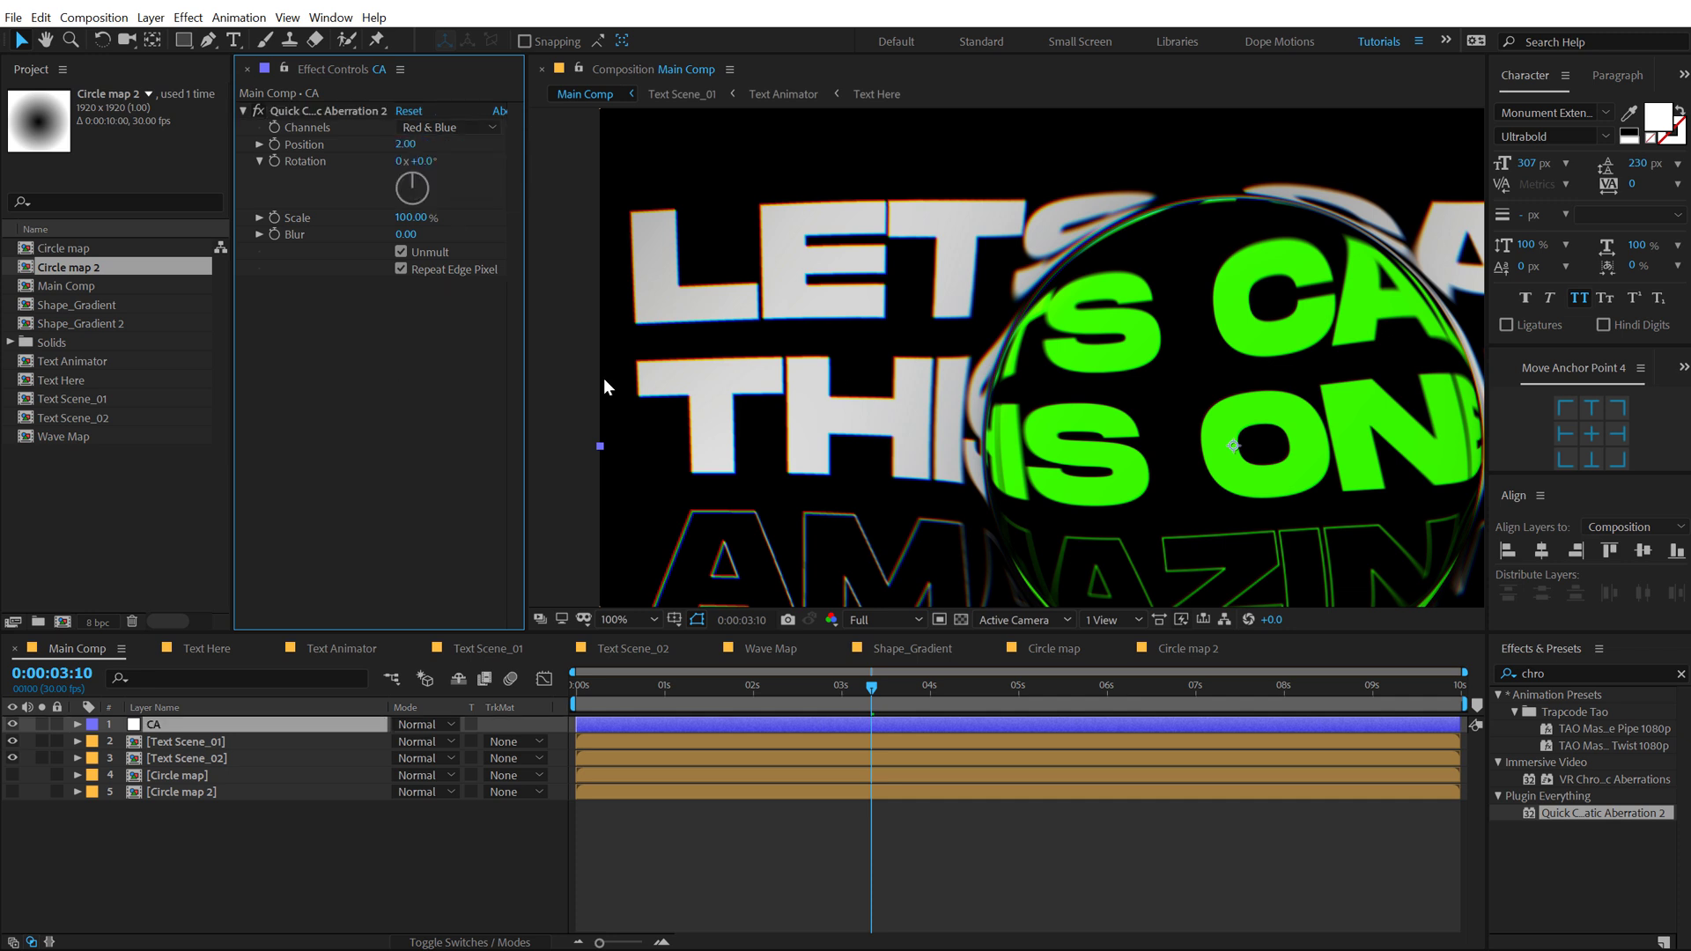
Step: Examine the colour fringing on the text and around the sphere, and return Main Comp's current time to 0:00:00:00
scroll(867, 458, down, 2)
drag(1005, 414, 926, 308)
scroll(926, 308, up, 2)
scroll(895, 305, down, 2)
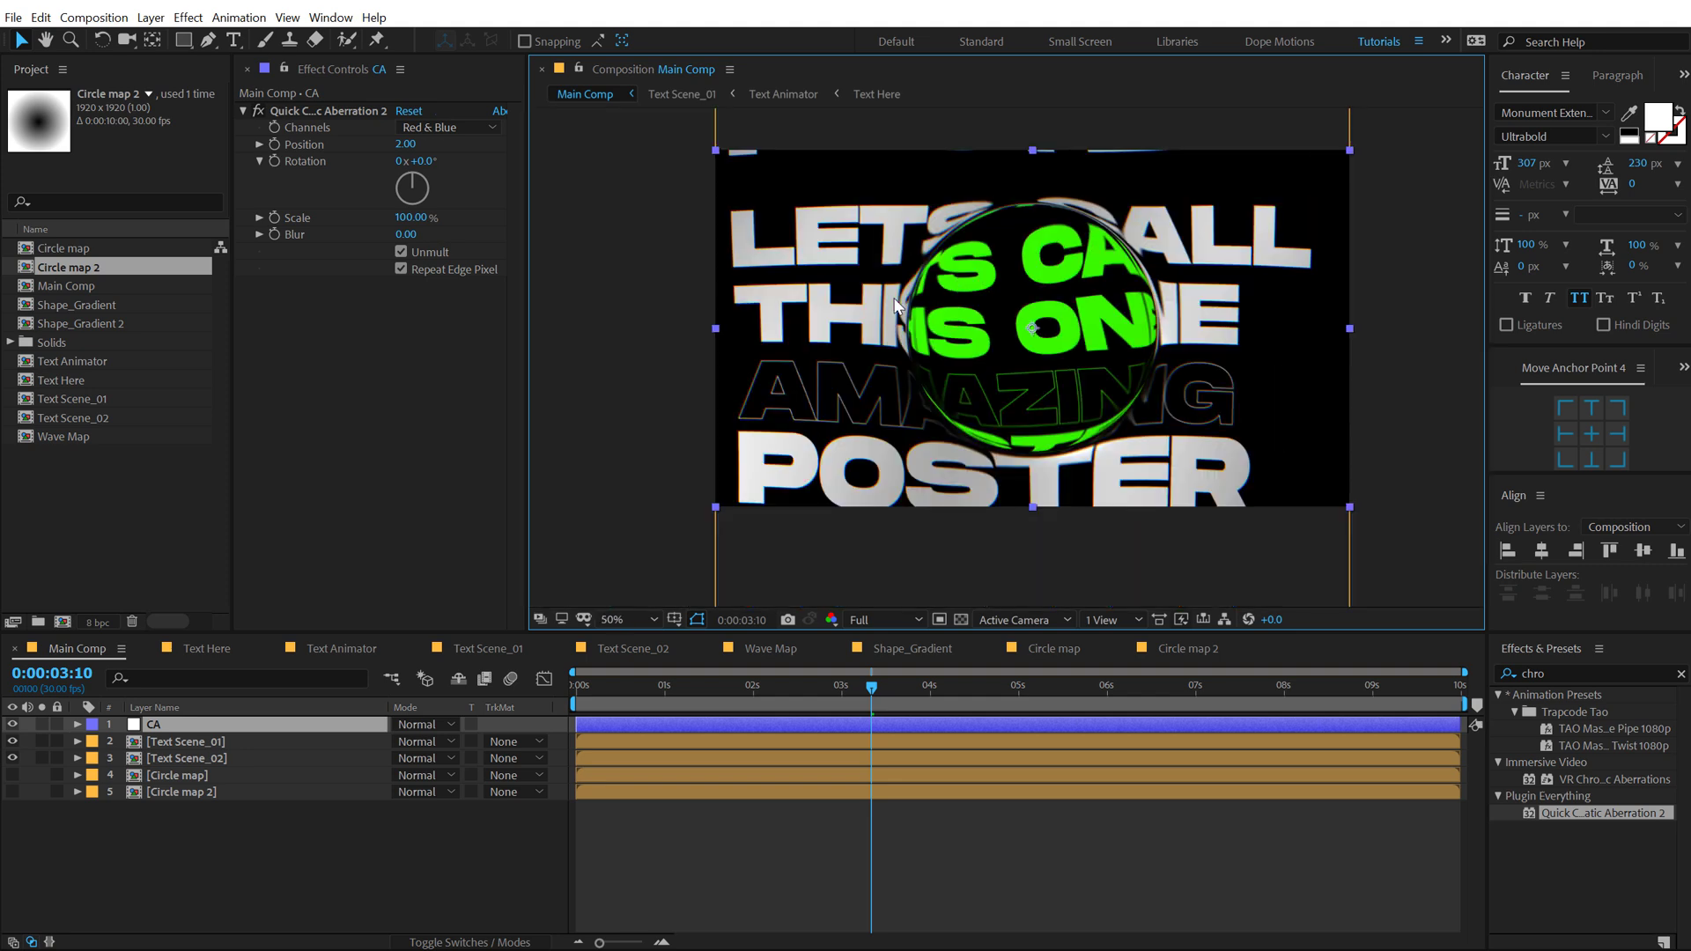
scroll(895, 306, up, 2)
drag(871, 280, 895, 305)
scroll(894, 305, down, 2)
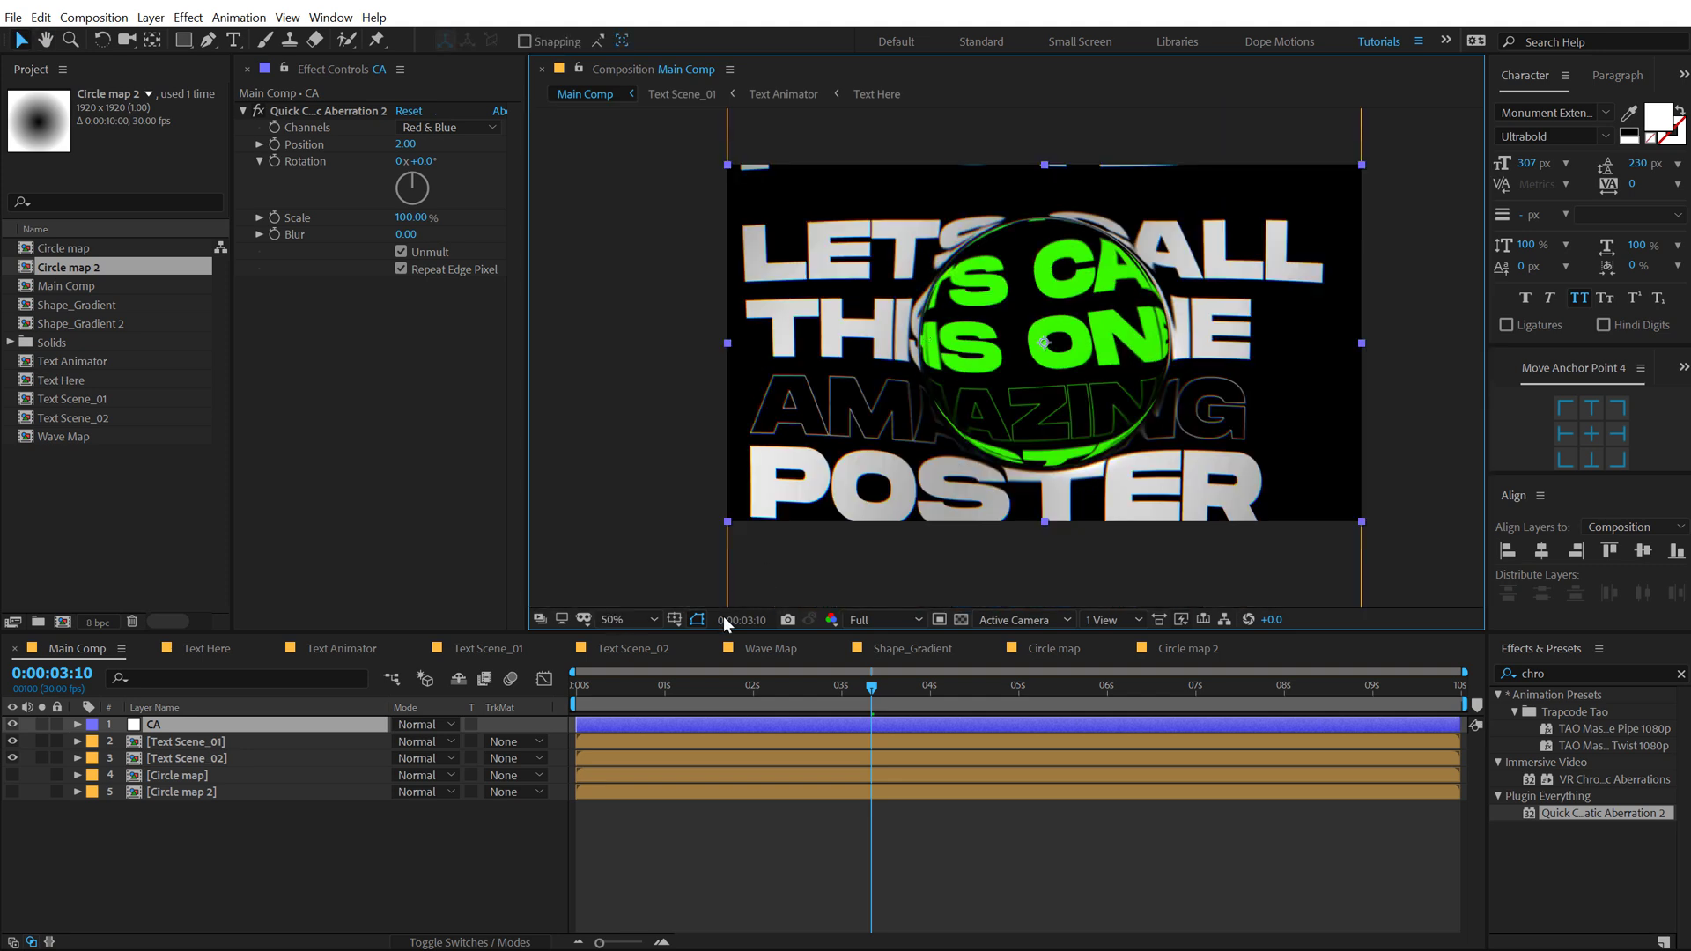
drag(608, 689, 519, 722)
click(322, 865)
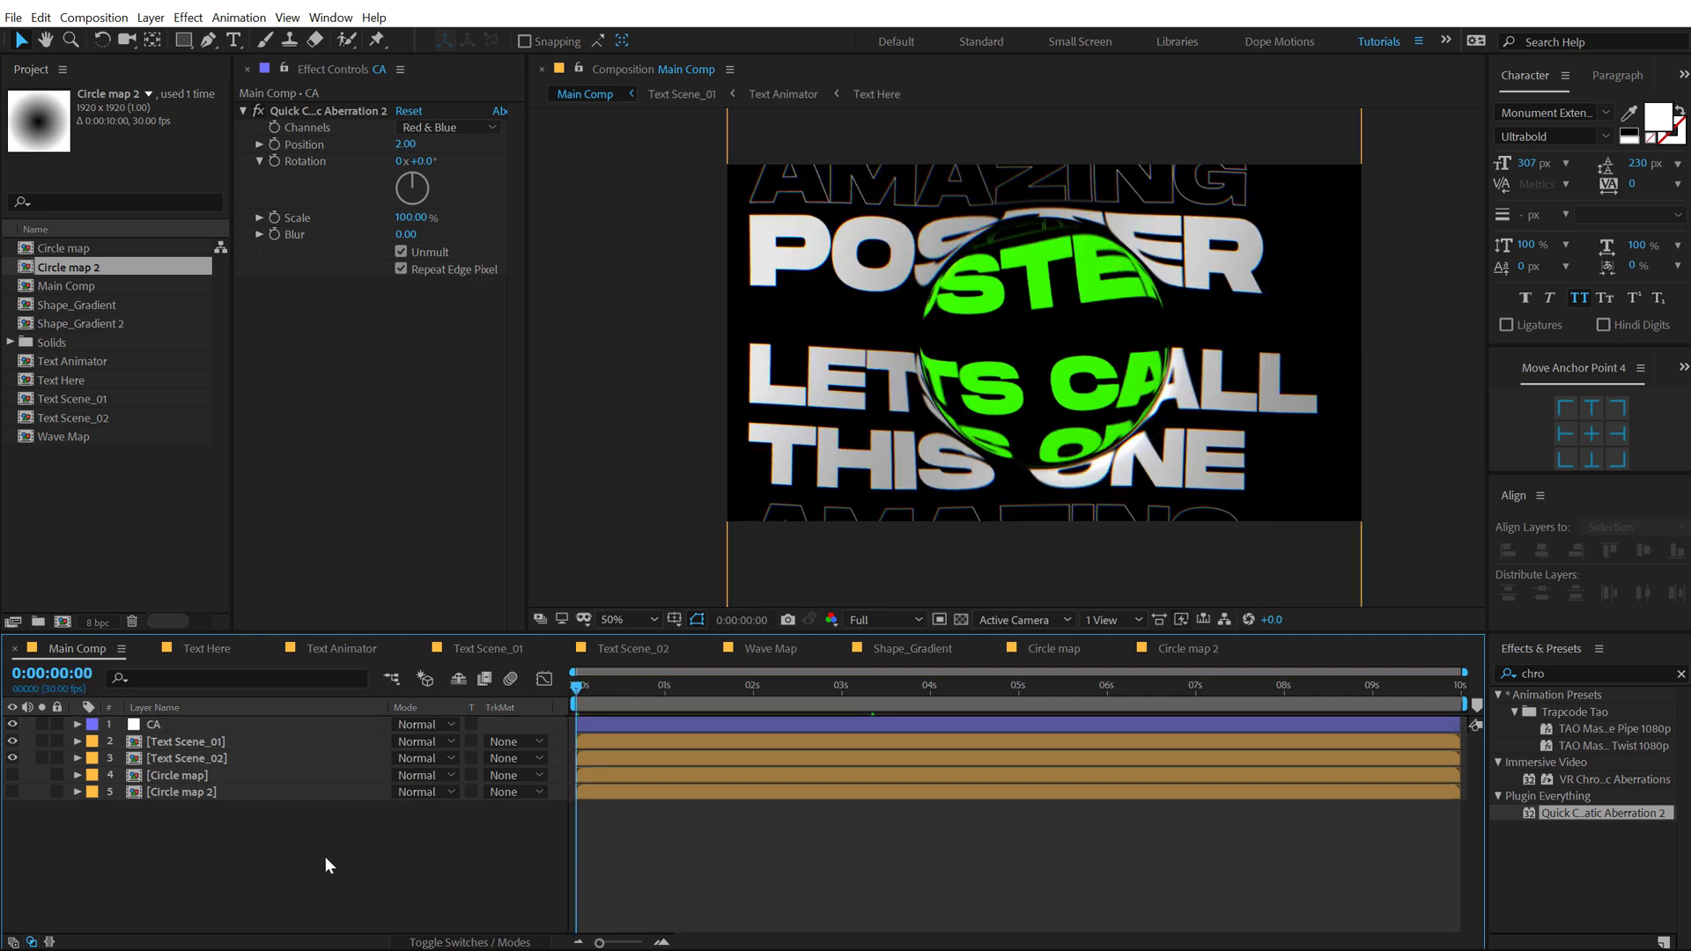